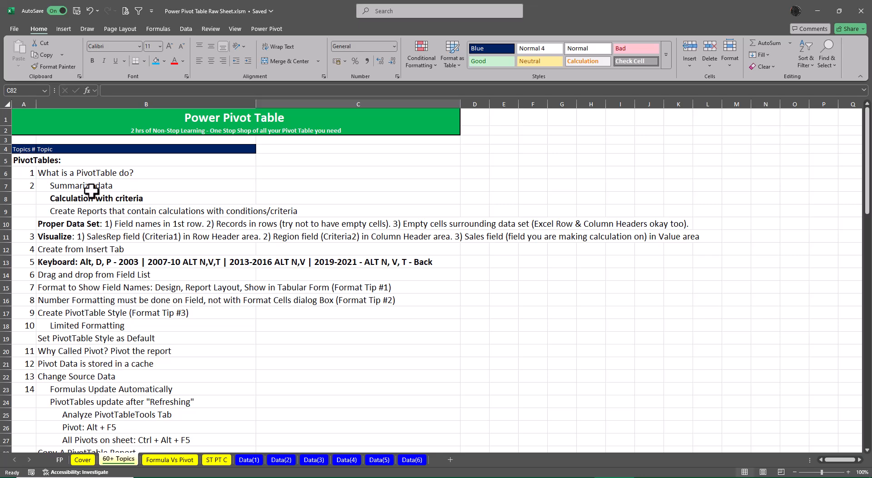
# Merge and center the Power Pivot Table title across A1:L1 and the subtitle across A2:L2
pyautogui.moveTo(53, 122); pyautogui.dragTo(705, 119)
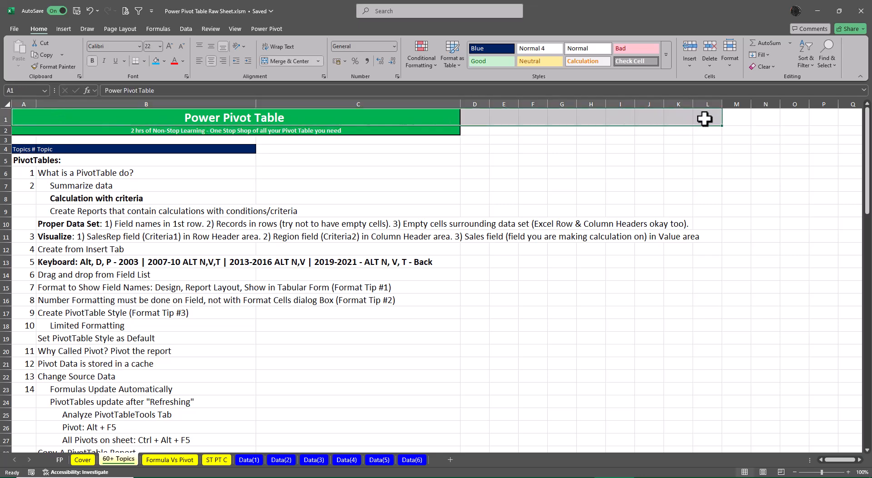
pyautogui.click(288, 58)
pyautogui.click(288, 58)
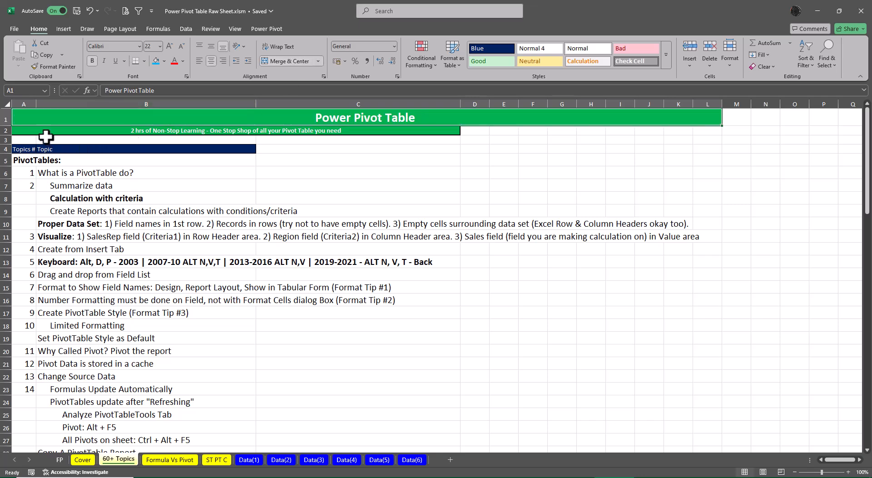
pyautogui.moveTo(33, 134); pyautogui.dragTo(699, 130)
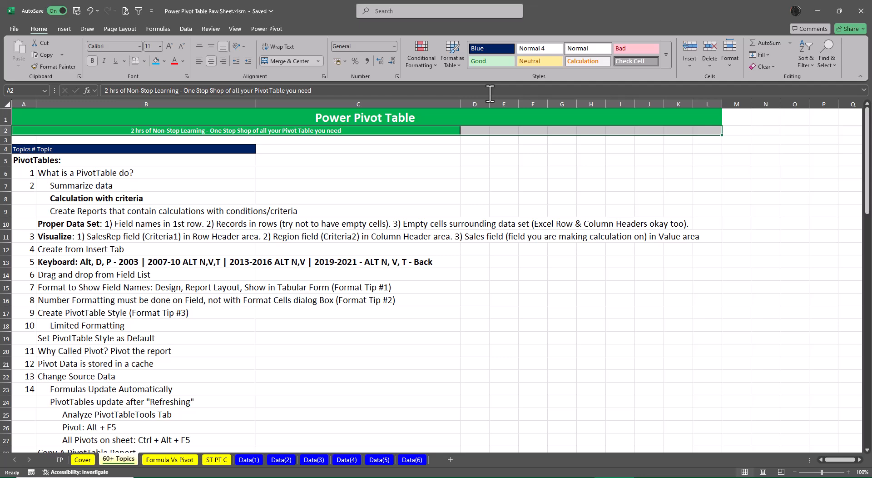
pyautogui.click(293, 62)
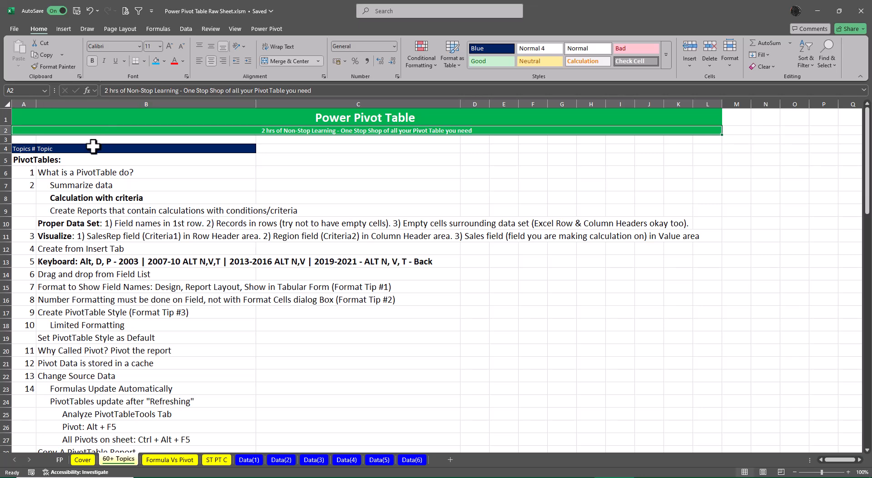
# Merge and center the Topic heading across B4:L4
pyautogui.click(155, 146)
pyautogui.moveTo(154, 147); pyautogui.dragTo(708, 149)
pyautogui.click(285, 62)
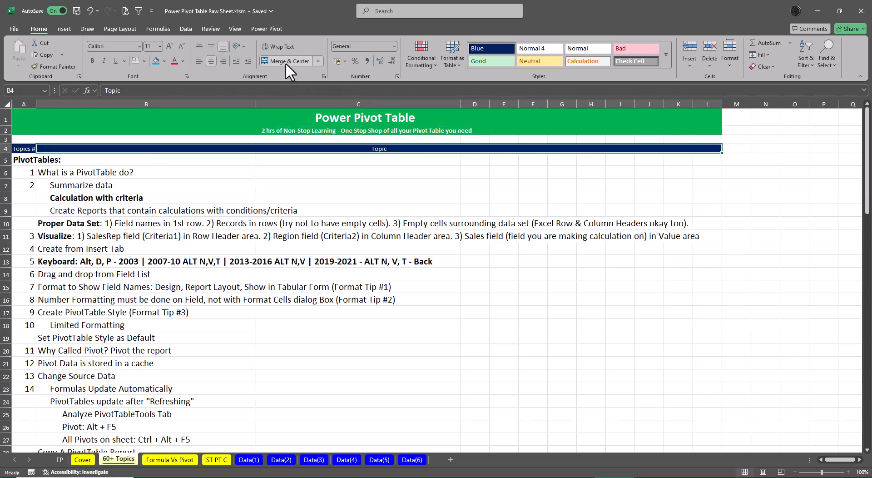
# Make the text in rows 6 to 10 of the topic list bold
pyautogui.click(366, 171)
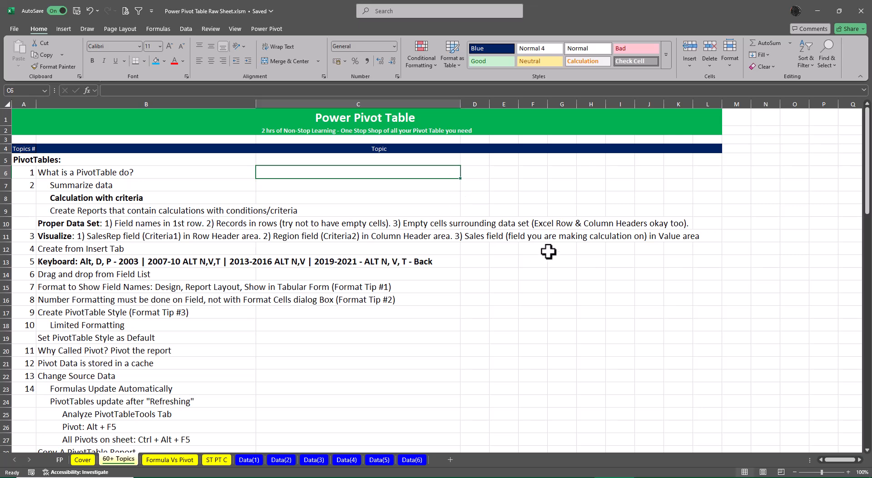
pyautogui.moveTo(6, 172); pyautogui.dragTo(117, 221)
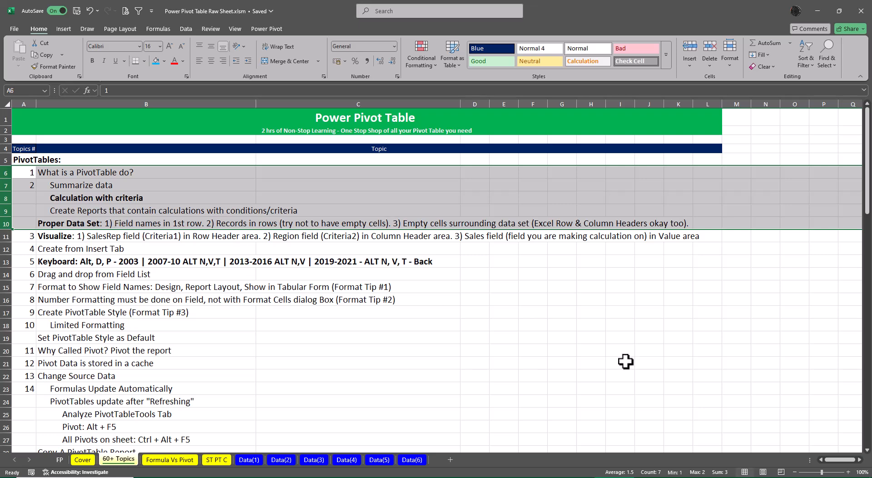
pyautogui.hotkey('ctrl', 'b')
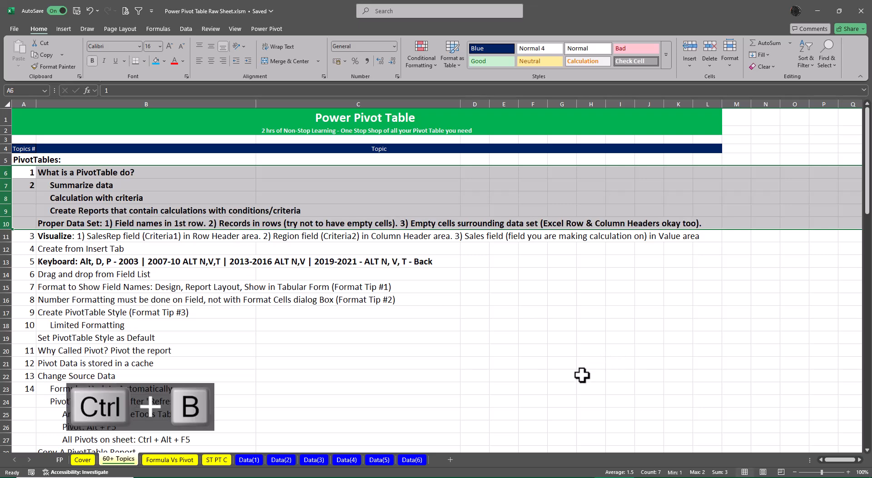
# Open the Data(1) sheet and review its topic list, sales data and formula reports
pyautogui.click(251, 461)
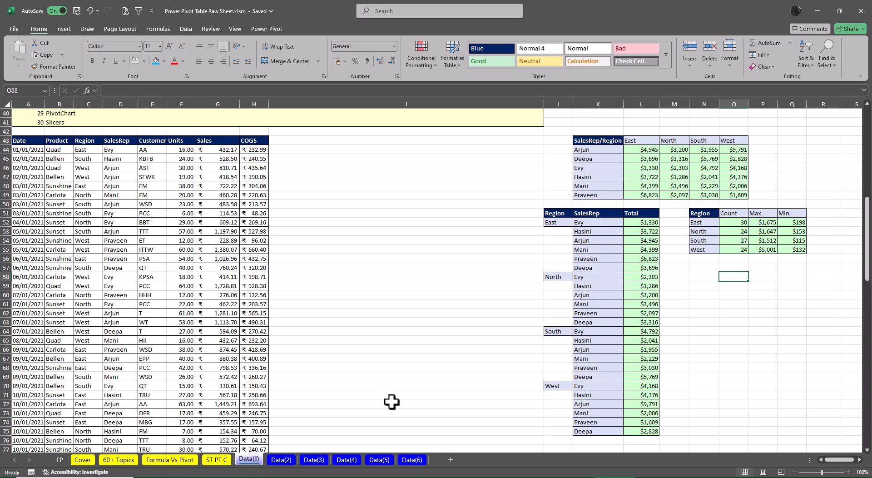
pyautogui.scroll(13, 383, 384)
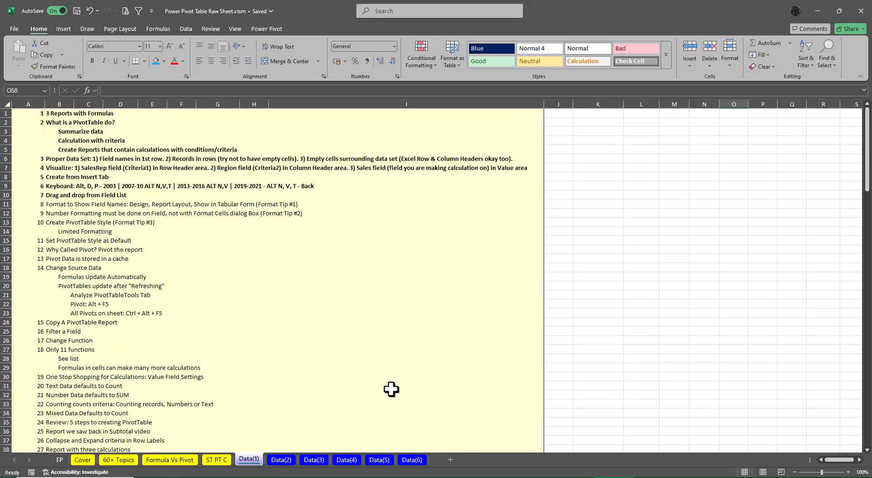
pyautogui.scroll(-4, 391, 391)
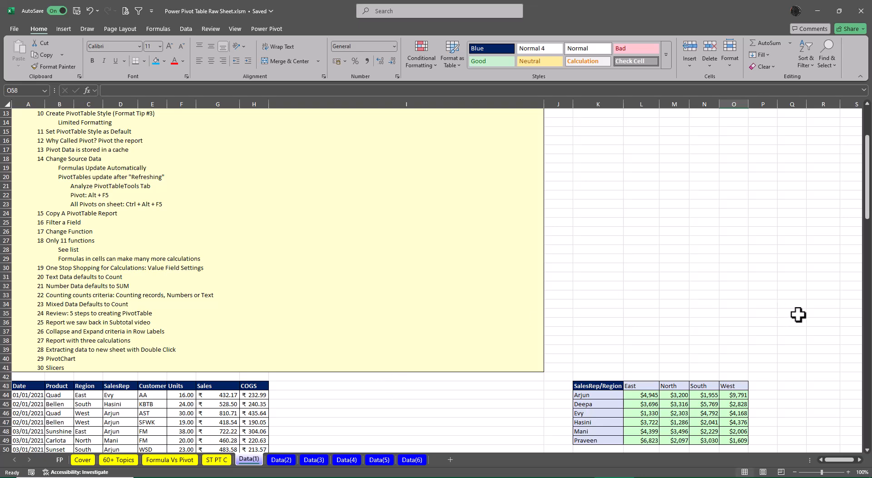
pyautogui.scroll(-4, 800, 315)
pyautogui.scroll(-2, 800, 315)
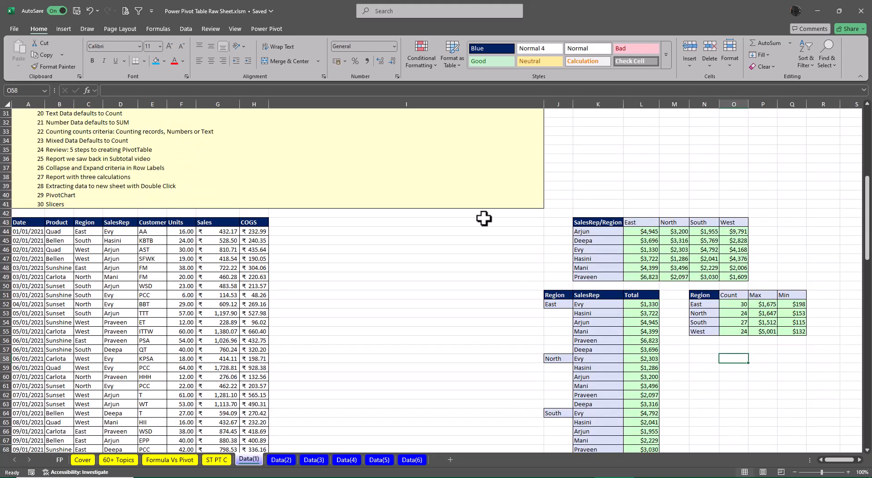
pyautogui.hotkey('ctrl', '2')
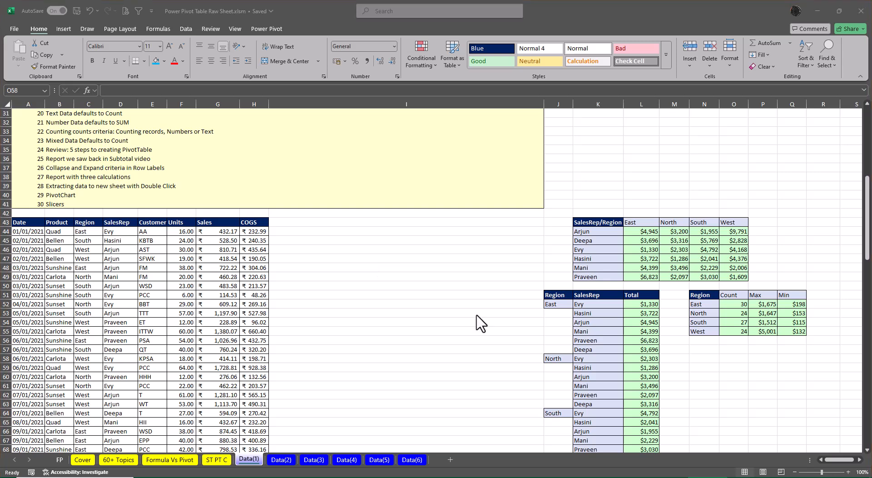
# Inspect the formulas and labels in the upper part of the SalesRep/Region report
pyautogui.click(642, 233)
pyautogui.click(641, 233)
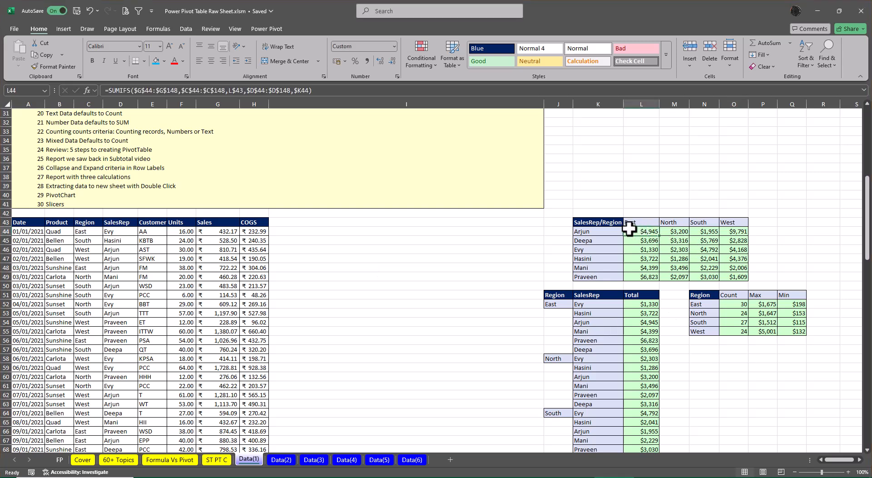
pyautogui.click(600, 222)
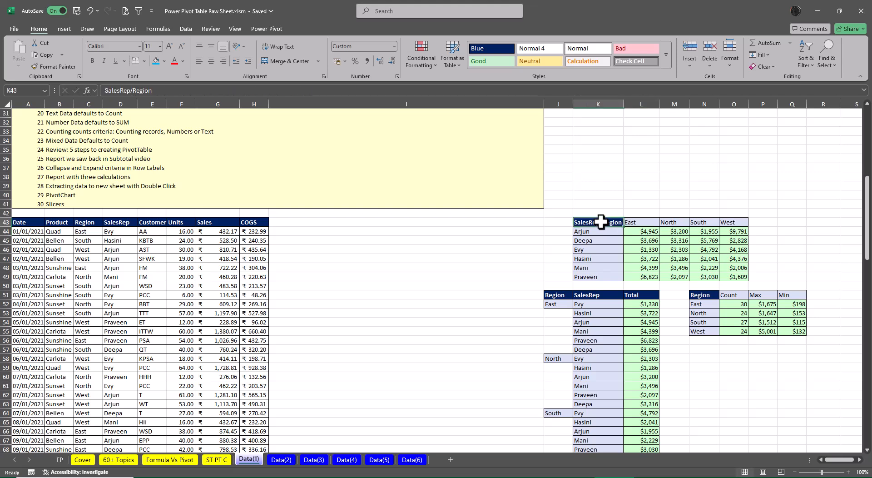
pyautogui.click(631, 220)
pyautogui.click(601, 232)
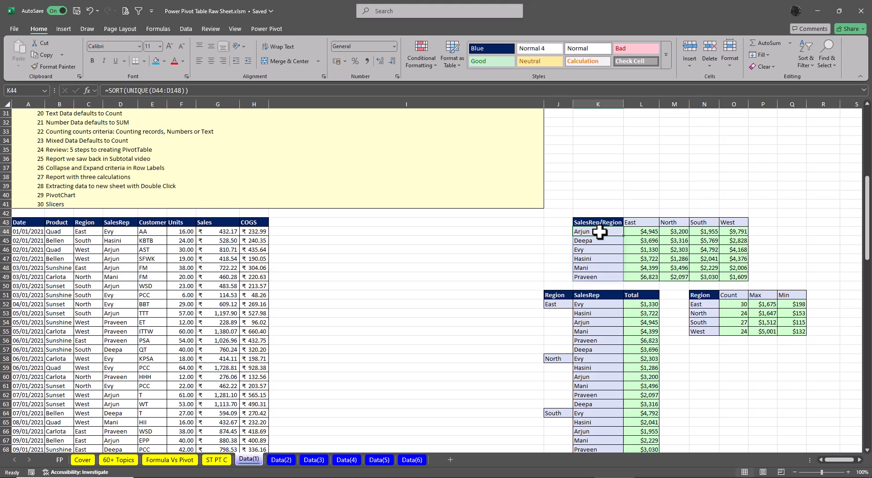
# Clear the region headings in L43:O43 of the SalesRep/Region report
pyautogui.click(641, 223)
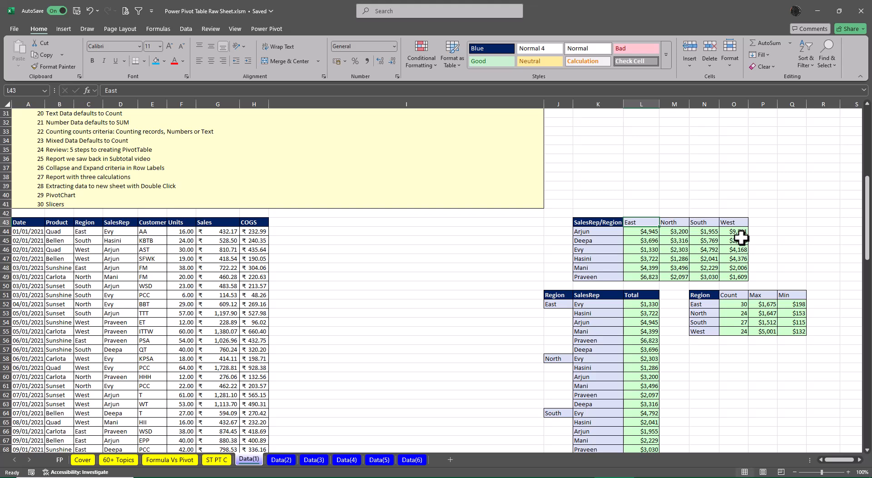
pyautogui.hotkey('ctrl', 'shift', 'Right')
pyautogui.press('Delete')
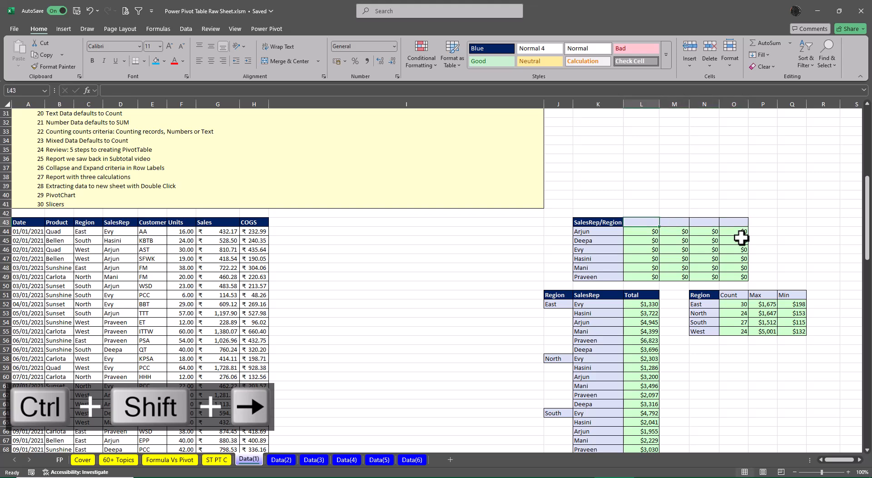
# Enter =TRANSPOSE(C44:C148) in L43 to lay the Region column out horizontally as report headings
pyautogui.write('=tr')
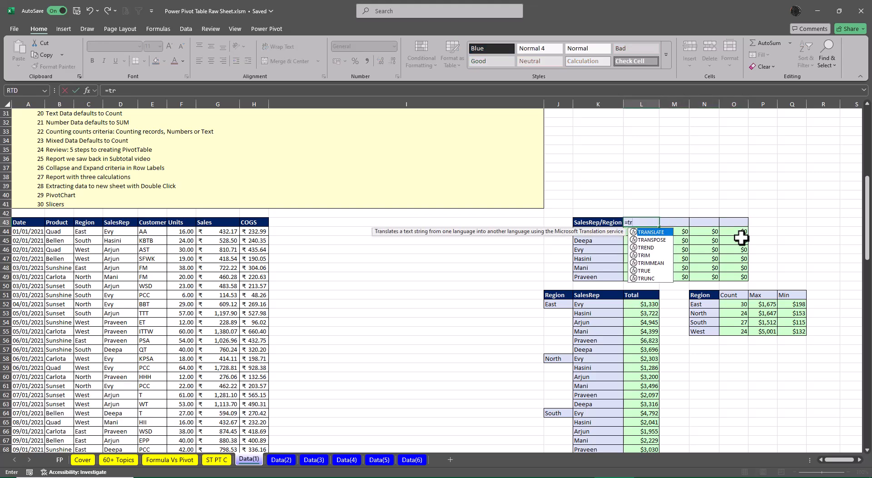
pyautogui.press('Down')
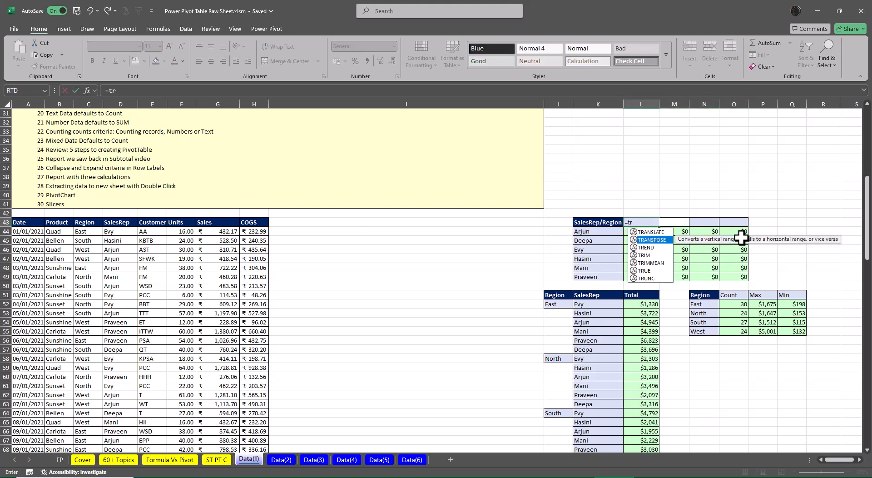
pyautogui.press('Tab')
pyautogui.press('Left')
pyautogui.press('Left')
pyautogui.press('Left')
pyautogui.press('Left')
pyautogui.press('Left')
pyautogui.press('Left')
pyautogui.press('Left')
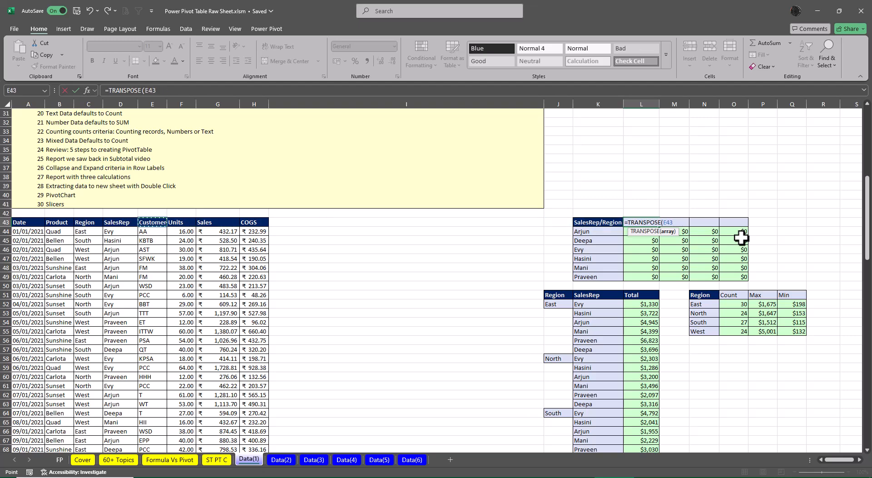
pyautogui.press('Down')
pyautogui.press('Left')
pyautogui.press('Left')
pyautogui.hotkey('ctrl', 'shift', 'Down')
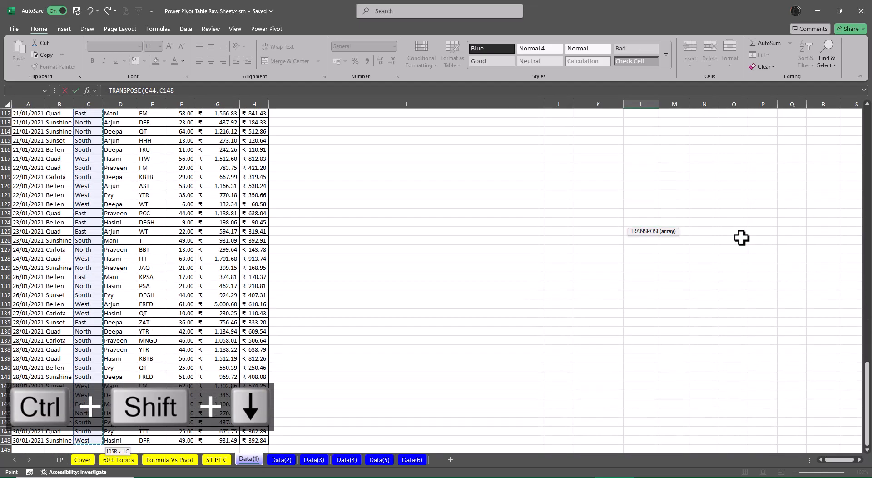
pyautogui.hotkey('ctrl', 'BackSpace')
pyautogui.press('Return')
pyautogui.press('Up')
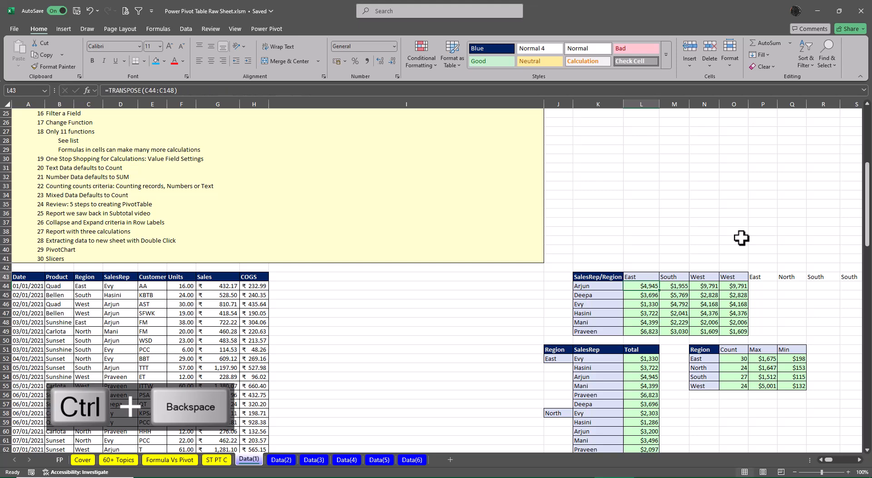
# Try changing the heading formula in L43 to =UNIQUE(TRANSPOSE(C44:C148)), and clear it from the cell
pyautogui.press('F2')
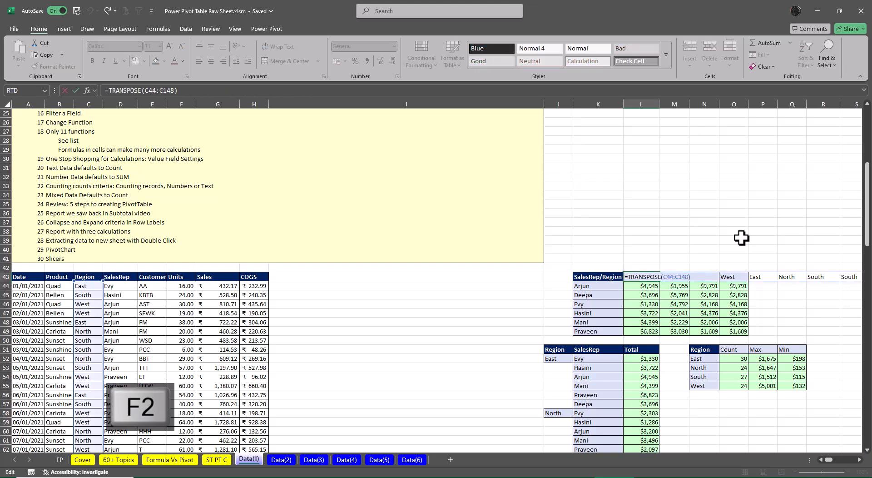
pyautogui.write('UNIQUE(')
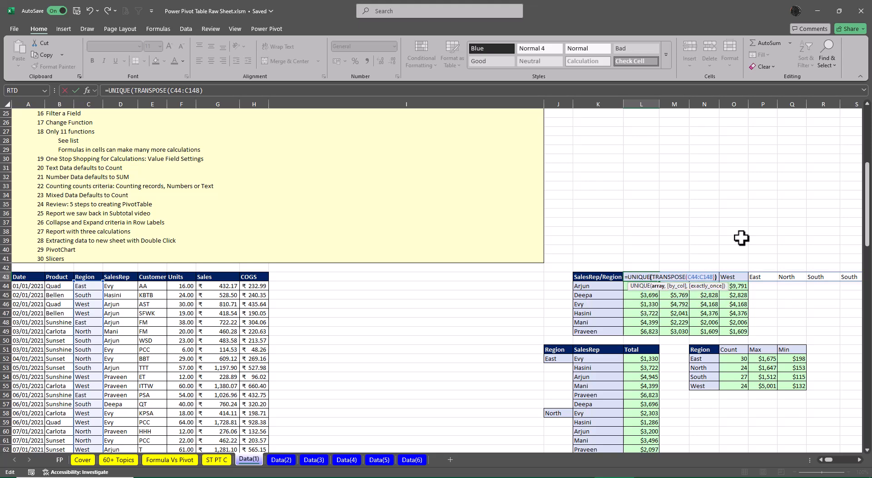
pyautogui.write(')')
pyautogui.hotkey('ctrl', 'Return')
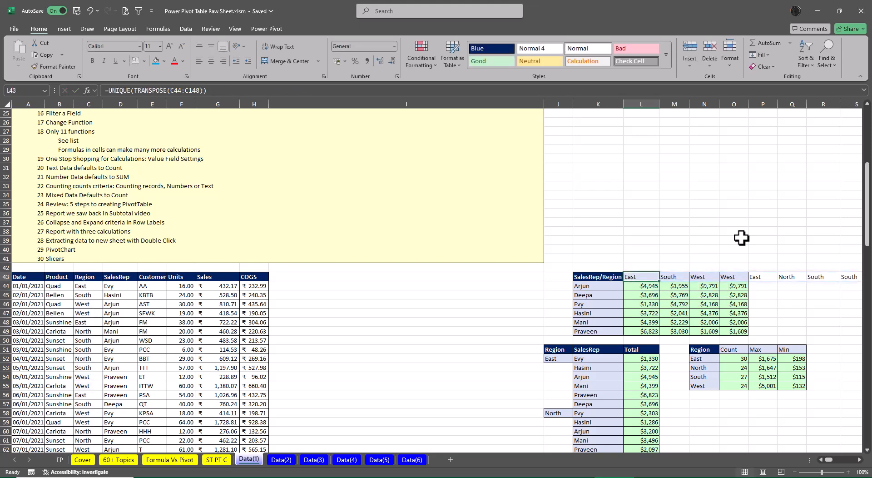
pyautogui.press('F2')
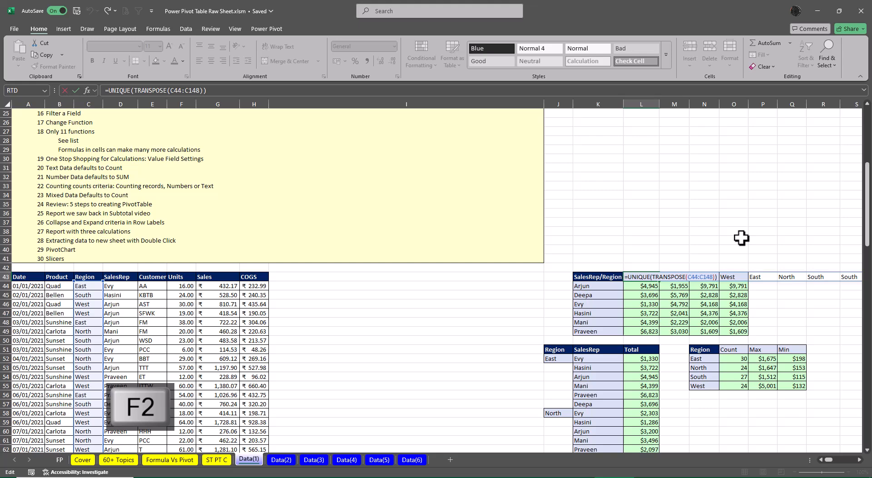
pyautogui.hotkey('ctrl', 'Return')
pyautogui.write('=')
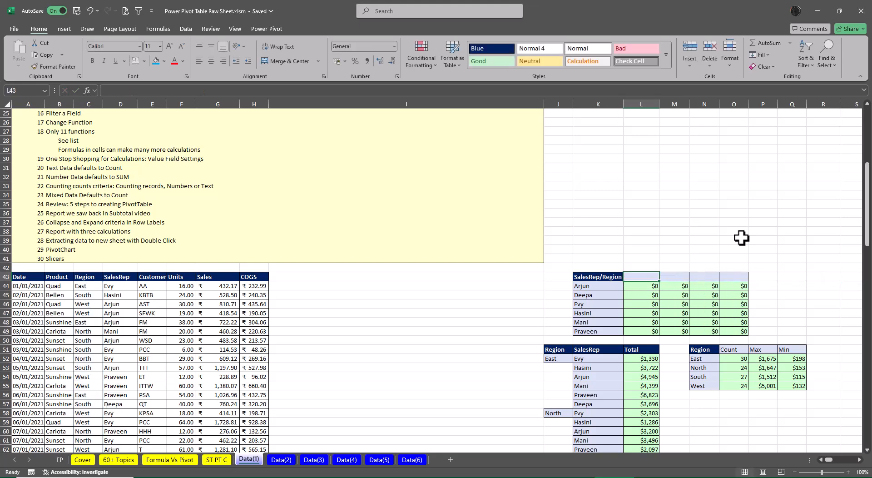
pyautogui.write('un')
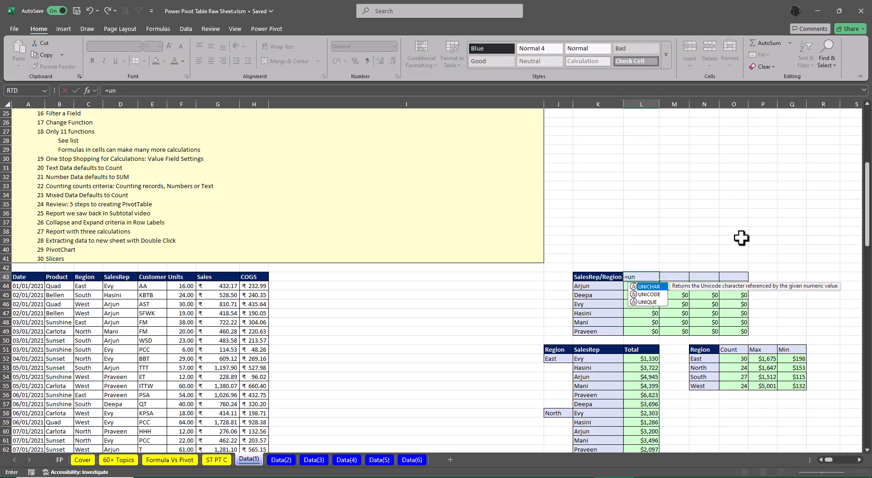
pyautogui.press('Down')
pyautogui.press('Down')
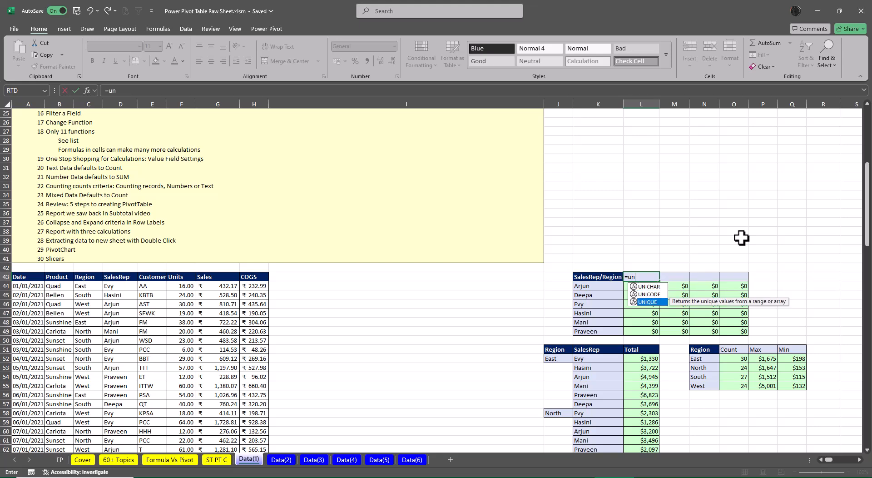
pyautogui.press('Escape')
pyautogui.press('Escape')
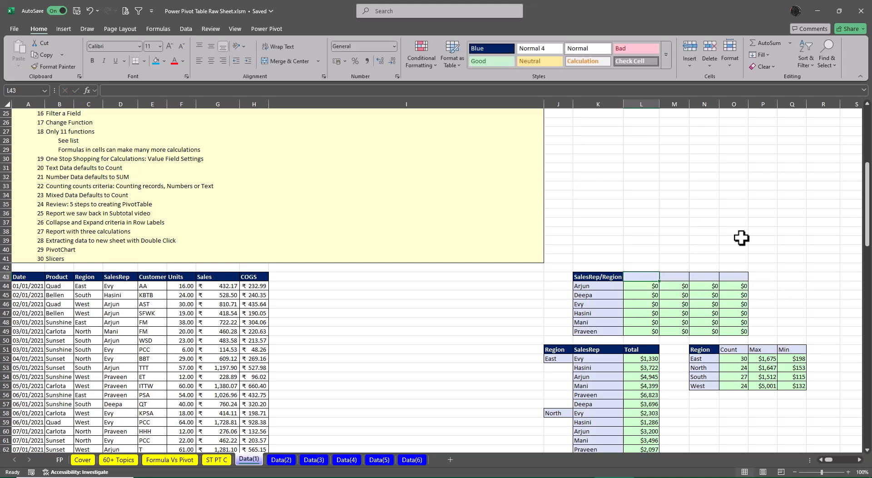
# Enter =UNIQUE(C44:C148) in L43 to list the distinct regions from the Region column
pyautogui.write('=uni')
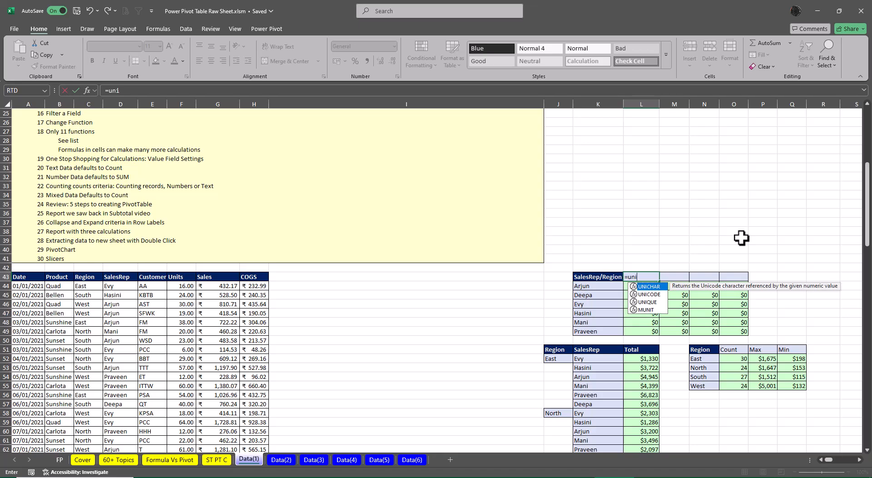
pyautogui.press('Down')
pyautogui.press('Down')
pyautogui.press('Tab')
pyautogui.press('Left')
pyautogui.press('Left')
pyautogui.press('Left')
pyautogui.press('Left')
pyautogui.press('Left')
pyautogui.press('Left')
pyautogui.press('Left')
pyautogui.press('Left')
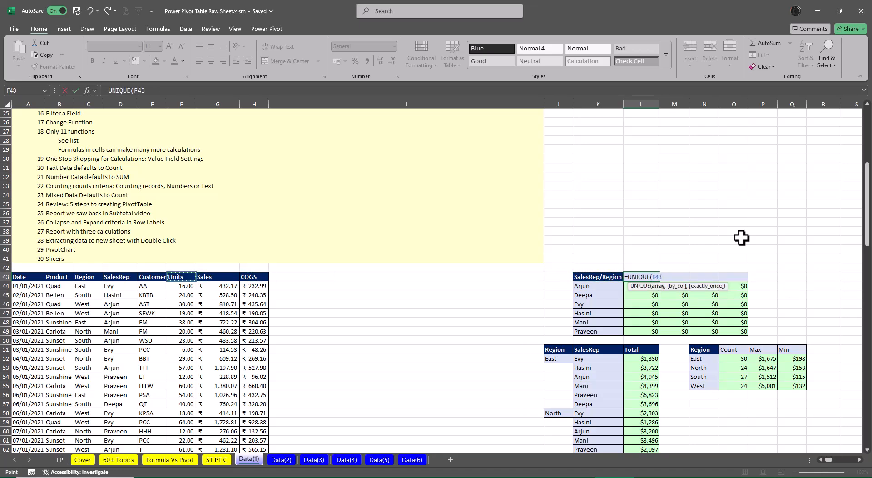
pyautogui.hotkey('ctrl', 'shift', 'Down')
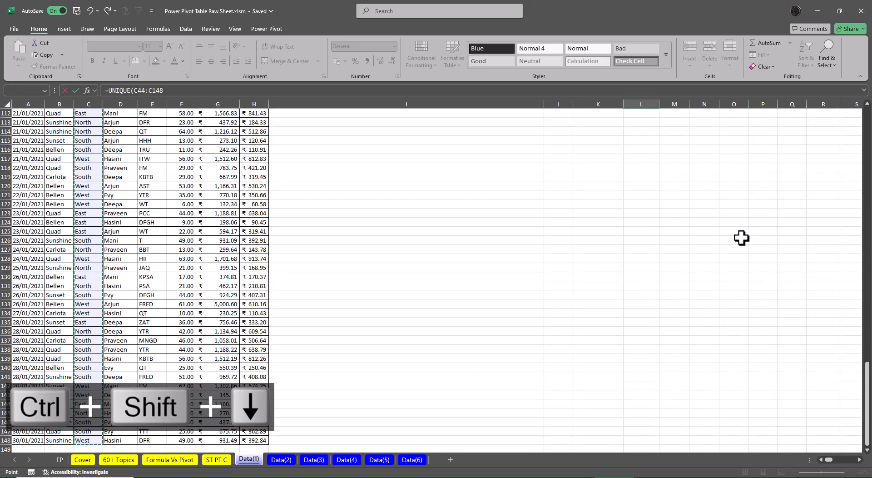
pyautogui.press('Return')
pyautogui.press('Up')
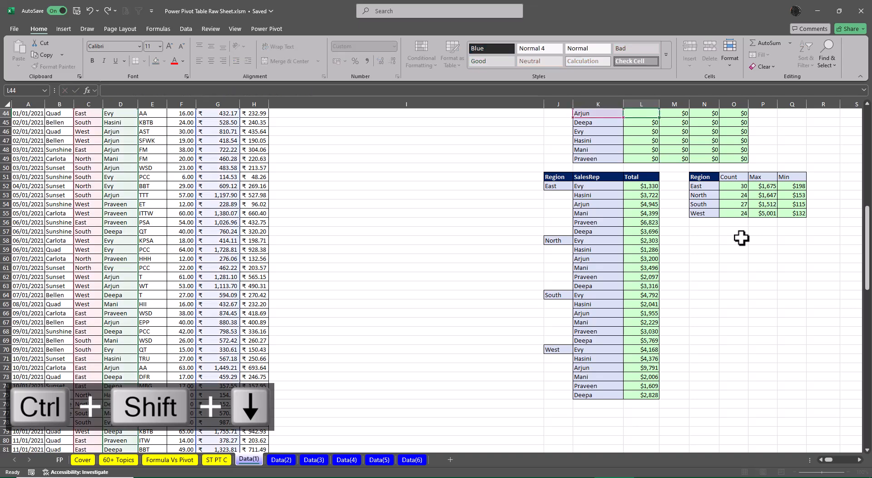
# Wrap the L43 formula in TRANSPOSE so it reads =TRANSPOSE(UNIQUE(C44:C148)), spreading the distinct regions across the heading row
pyautogui.scroll(1, 741, 238)
pyautogui.press('F2')
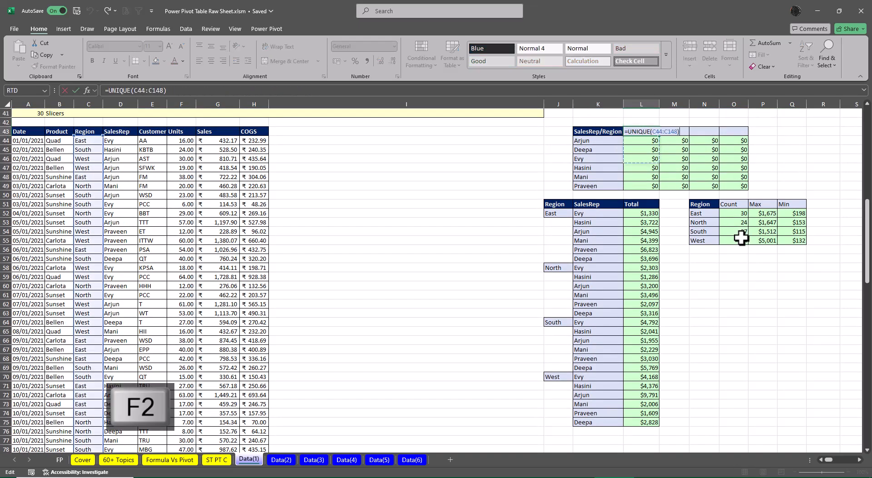
pyautogui.press('Home')
pyautogui.press('Right')
pyautogui.write('tra')
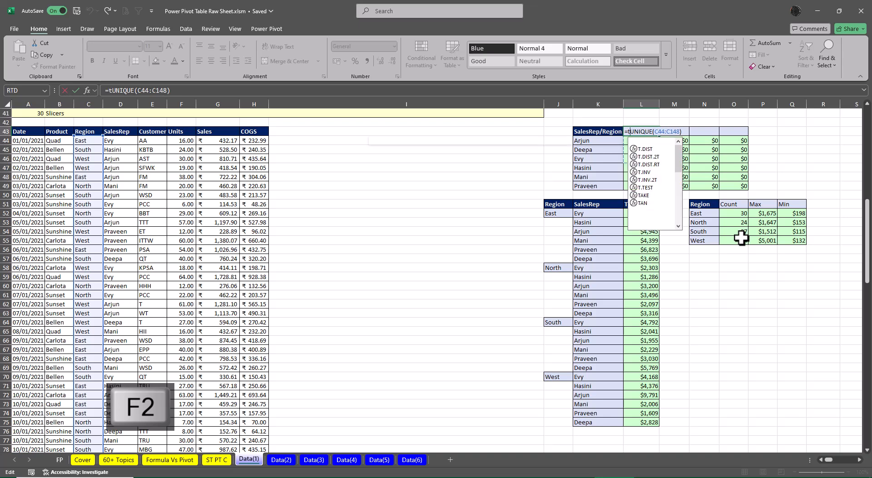
pyautogui.press('Tab')
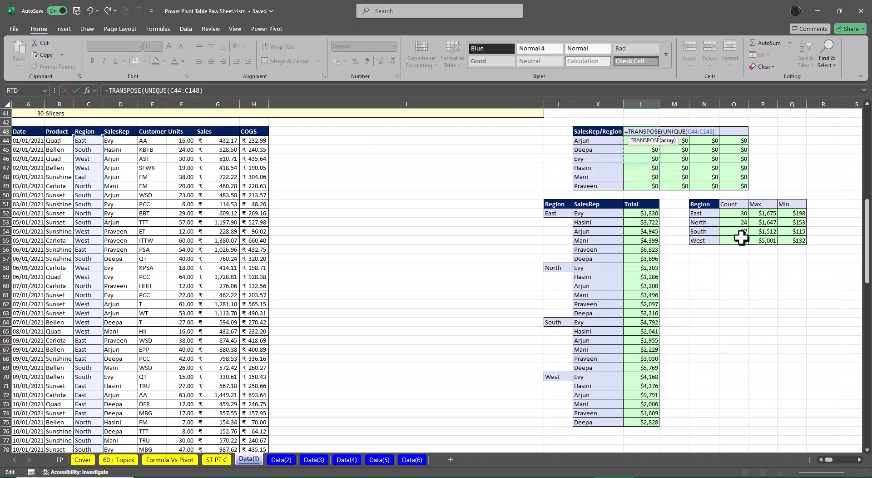
pyautogui.press('Return')
pyautogui.press('Up')
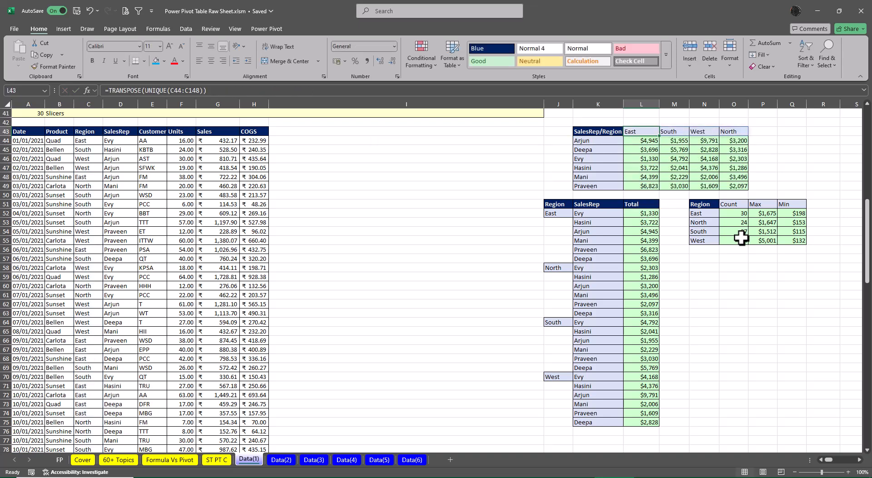
# Examine the formulas behind the region headings in L43 and the SalesRep list in K44
pyautogui.scroll(6, 741, 237)
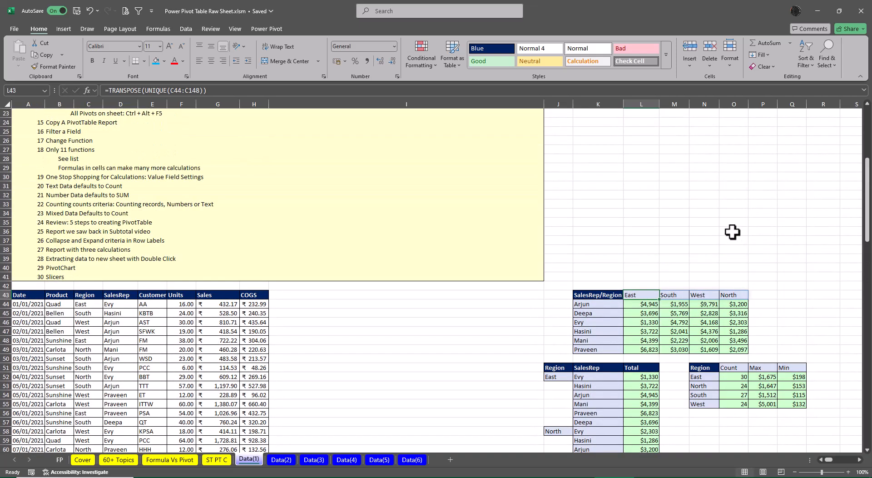
pyautogui.press('Down')
pyautogui.press('Up')
pyautogui.press('F2')
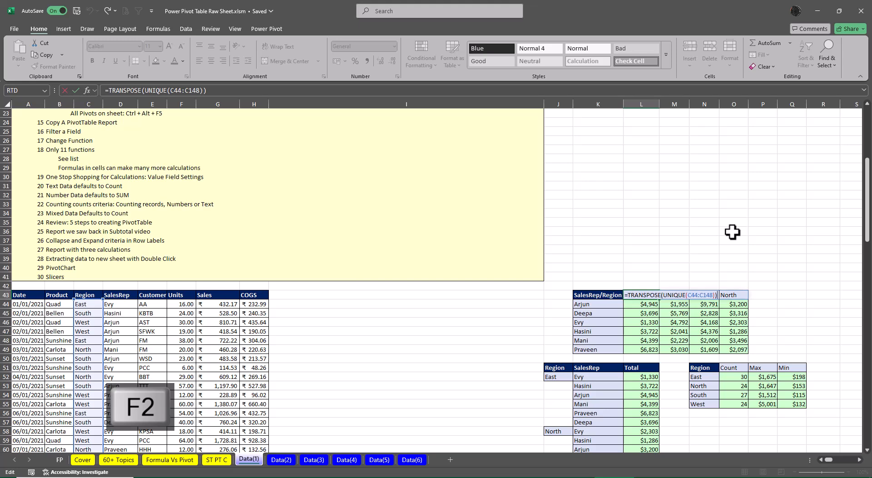
pyautogui.press('Escape')
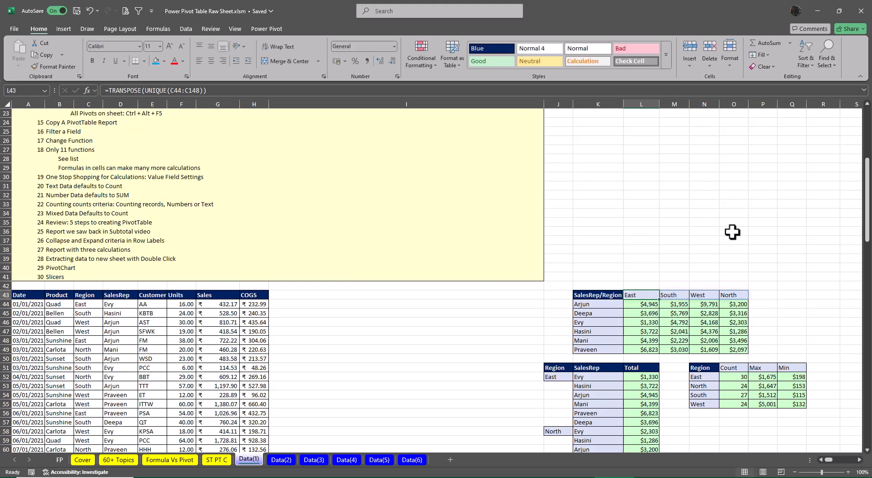
pyautogui.press('Left')
pyautogui.press('Down')
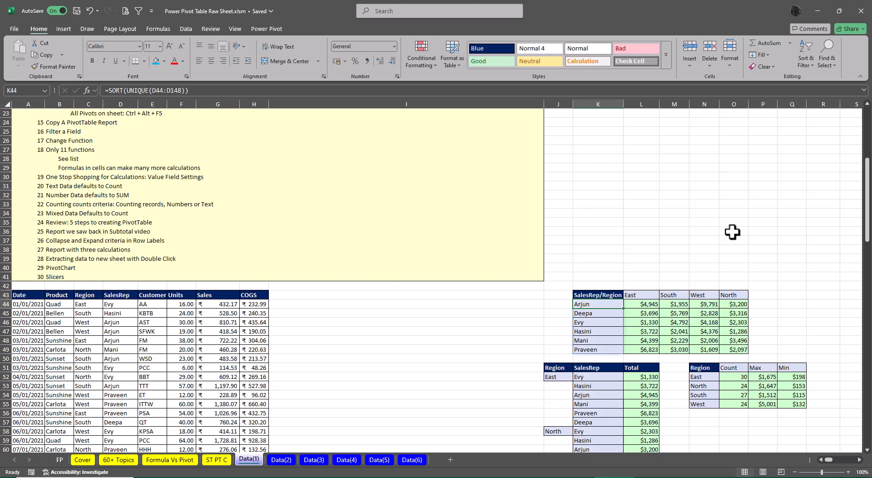
pyautogui.press('Up')
pyautogui.press('Right')
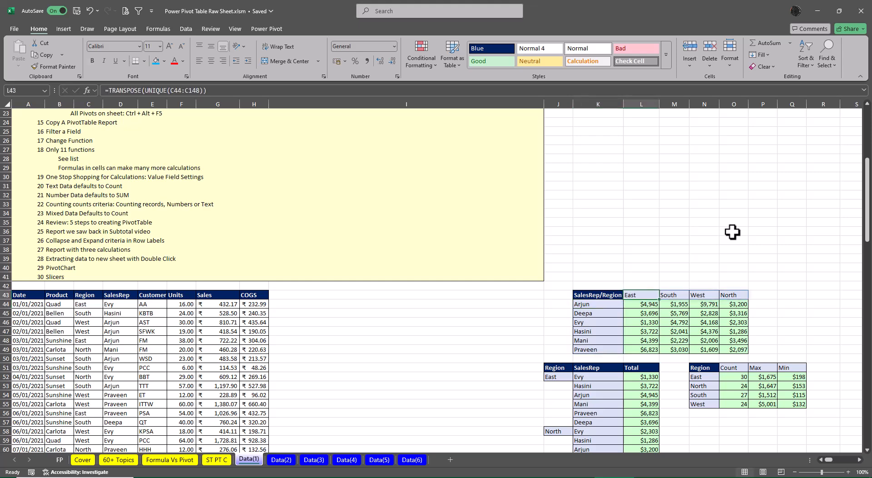
pyautogui.press('Left')
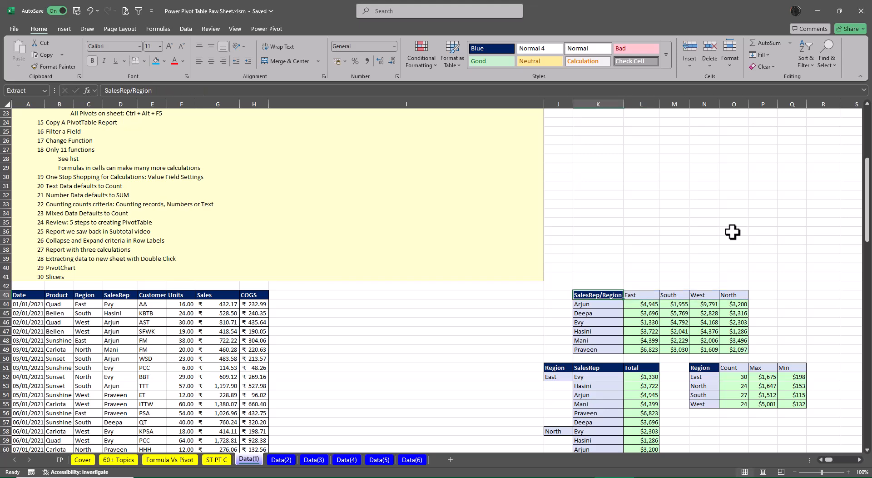
pyautogui.press('Down')
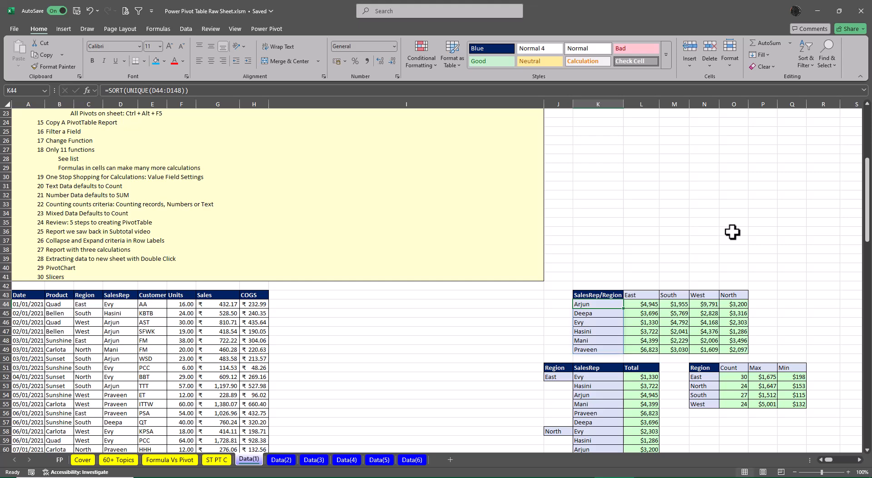
# Look over the Region/SalesRep Total report at J51 and the Region Count, Max and Min report at N51
pyautogui.scroll(1, 713, 281)
pyautogui.scroll(-3, 702, 314)
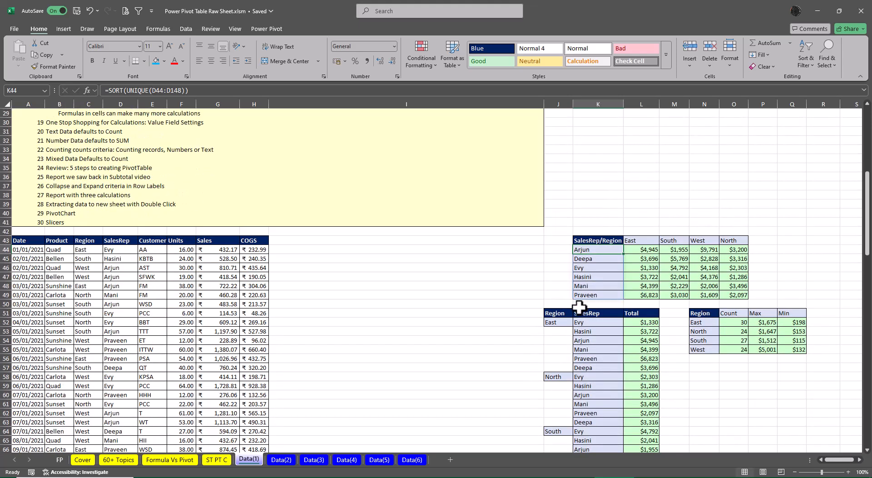
pyautogui.click(558, 314)
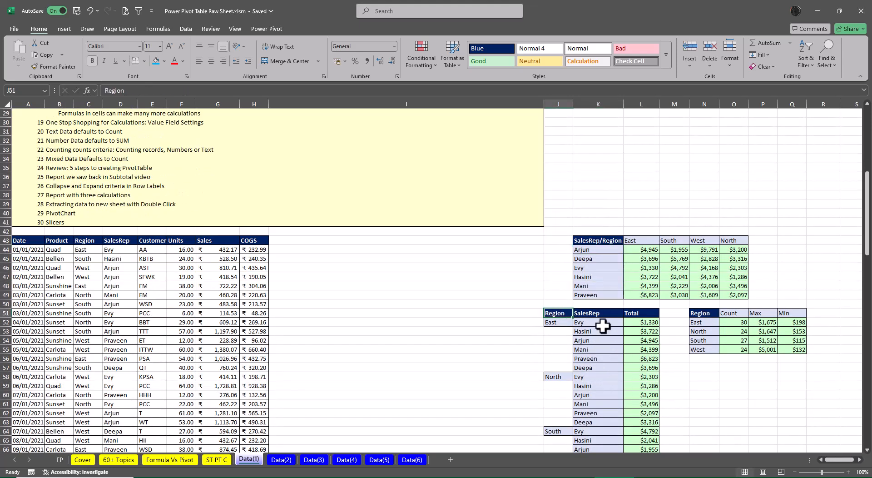
pyautogui.click(702, 313)
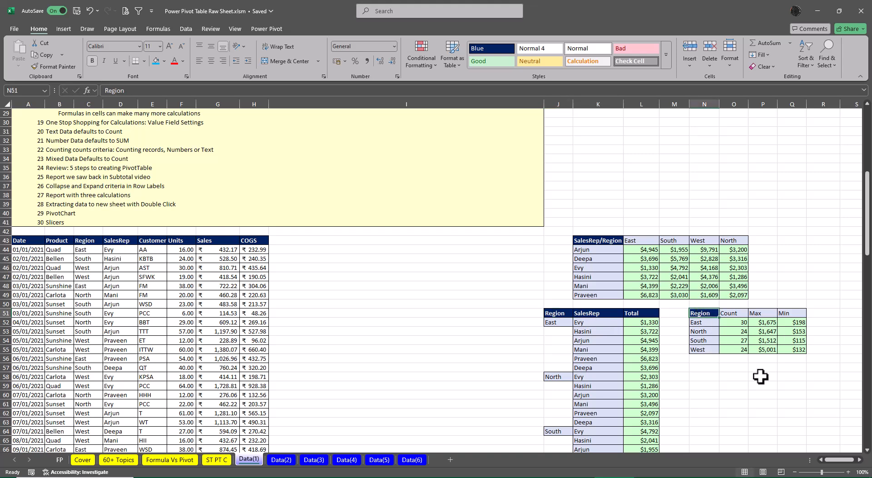
pyautogui.click(736, 314)
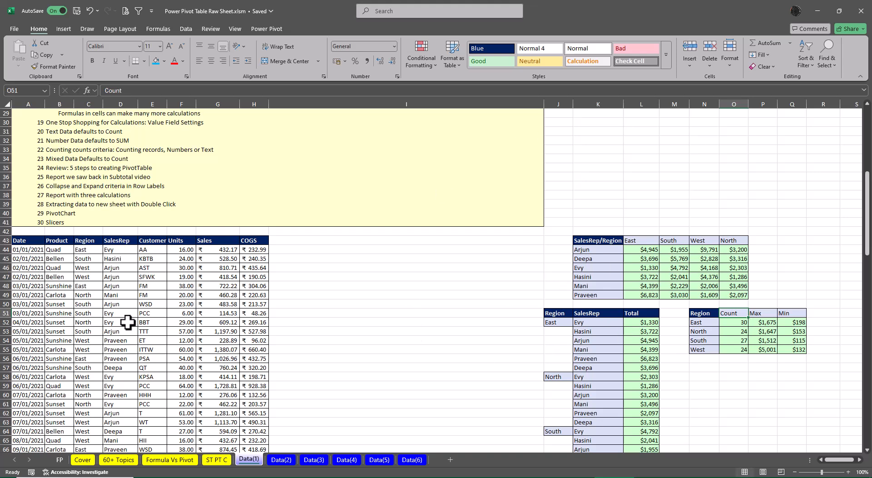
# Return to the start of the topic list and save the workbook
pyautogui.scroll(8, 129, 323)
pyautogui.scroll(2, 129, 323)
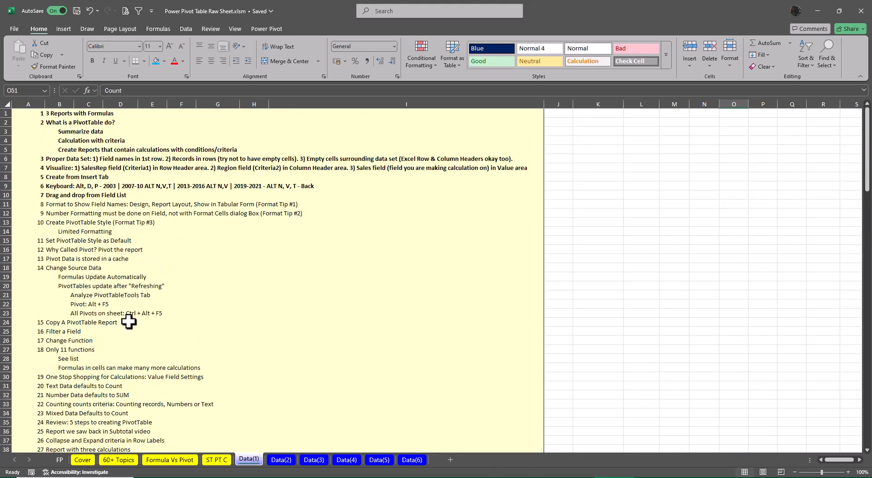
pyautogui.hotkey('ctrl', 's')
# Bold rows 11 and 12, which hold topics 8 and 9 on showing field names and number formatting
pyautogui.scroll(-12, 722, 361)
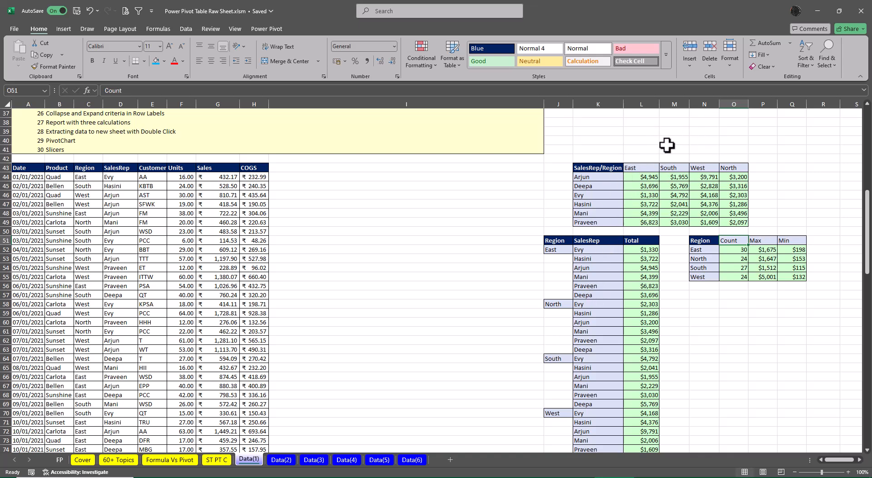
pyautogui.scroll(10, 33, 297)
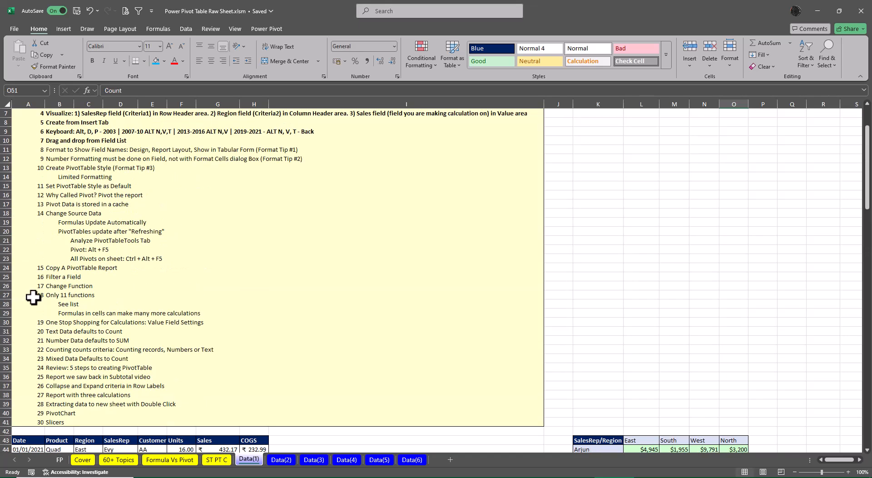
pyautogui.scroll(2, 33, 297)
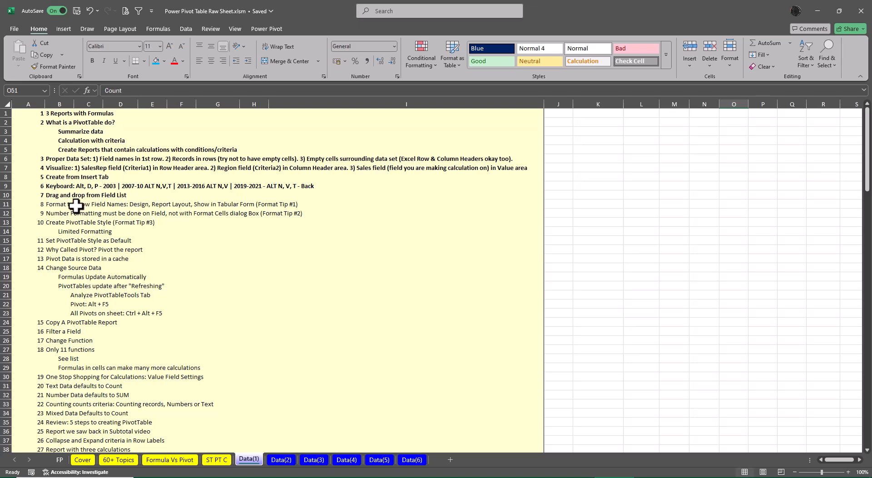
pyautogui.click(4, 204)
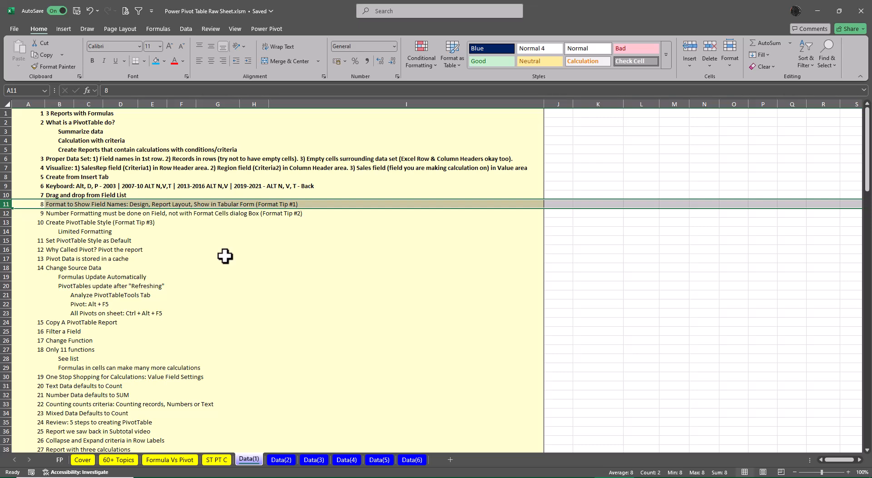
pyautogui.hotkey('shift', 'Down')
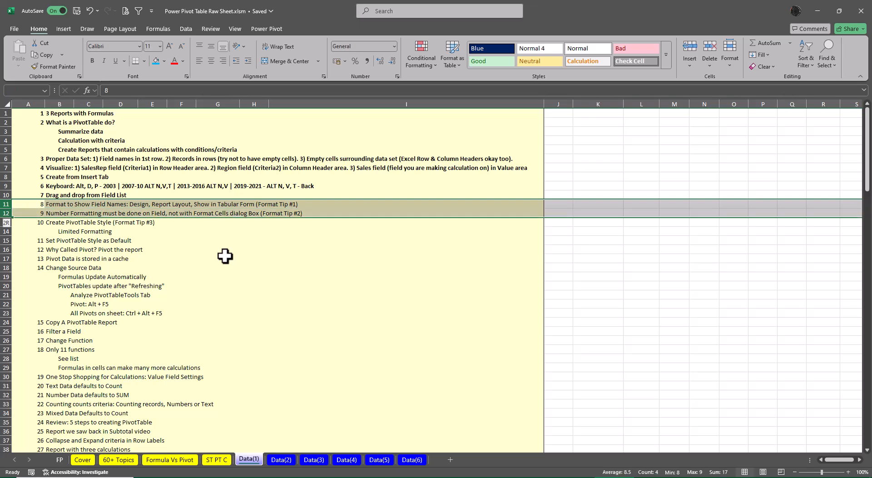
pyautogui.press('Down')
pyautogui.press('Up')
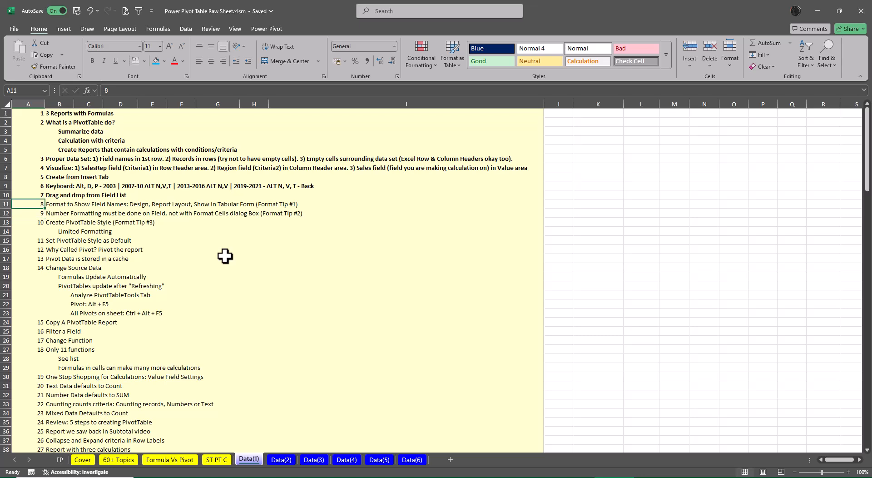
pyautogui.hotkey('shift', 'Down')
pyautogui.hotkey('shift', 'space')
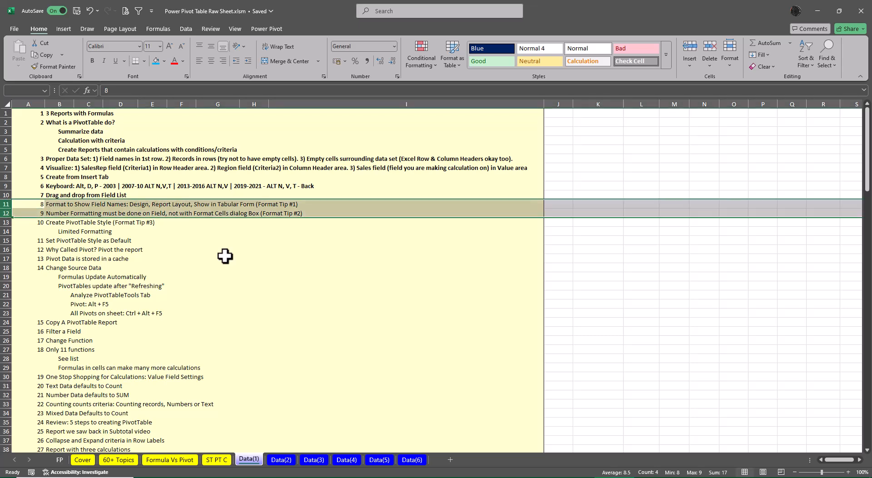
pyautogui.hotkey('ctrl', 'b')
# Bold B13:B17, from "Create PivotTable Style (Format Tip #3)" through "Pivot Data is stored in a cache"
pyautogui.press('Down')
pyautogui.press('Down')
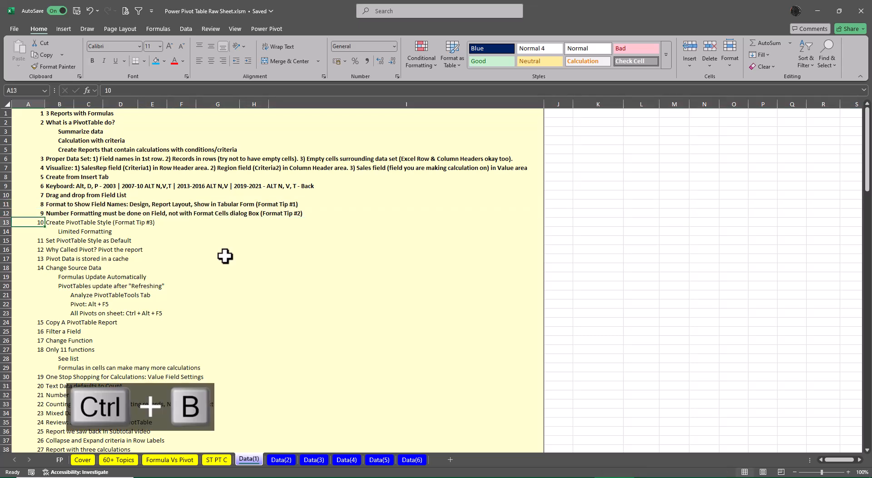
pyautogui.press('Right')
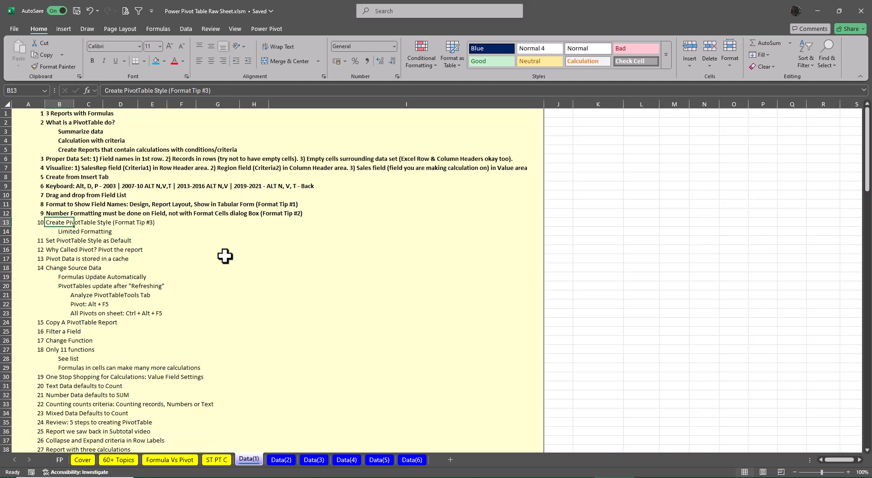
pyautogui.hotkey('shift', 'Down')
pyautogui.hotkey('shift', 'Down')
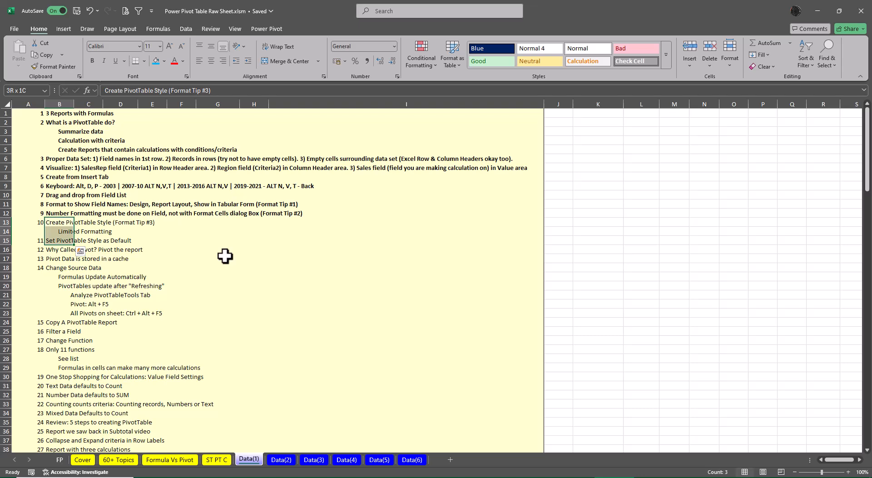
pyautogui.hotkey('shift', 'Down')
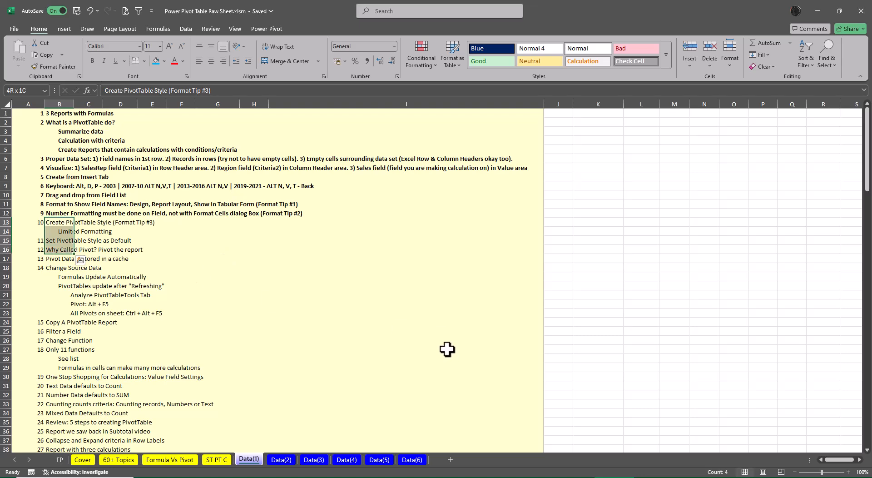
pyautogui.hotkey('shift', 'Down')
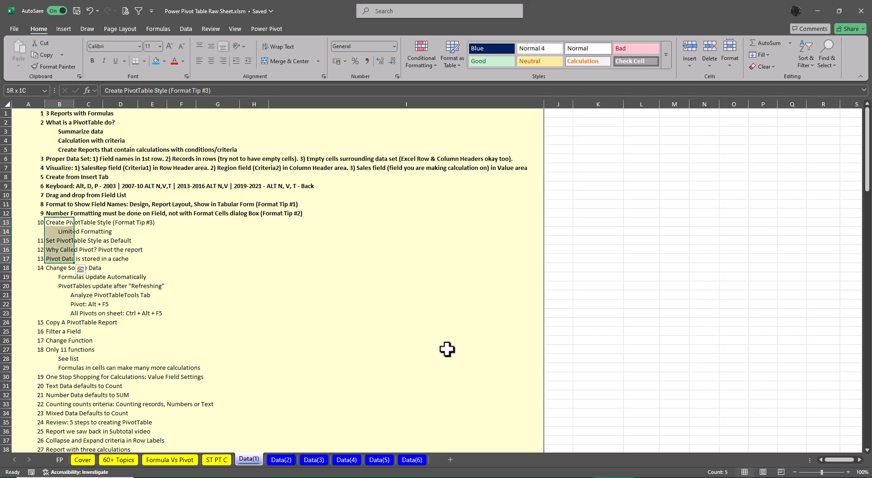
pyautogui.hotkey('shift', 'Down')
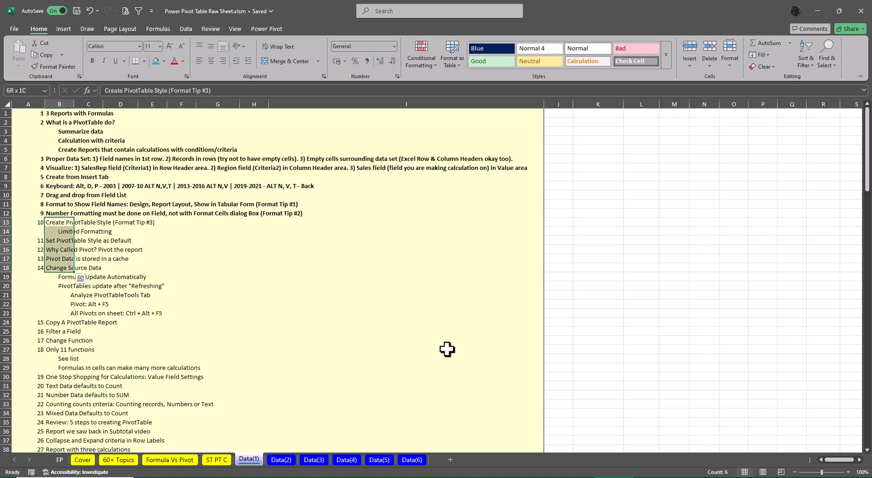
pyautogui.hotkey('shift', 'Up')
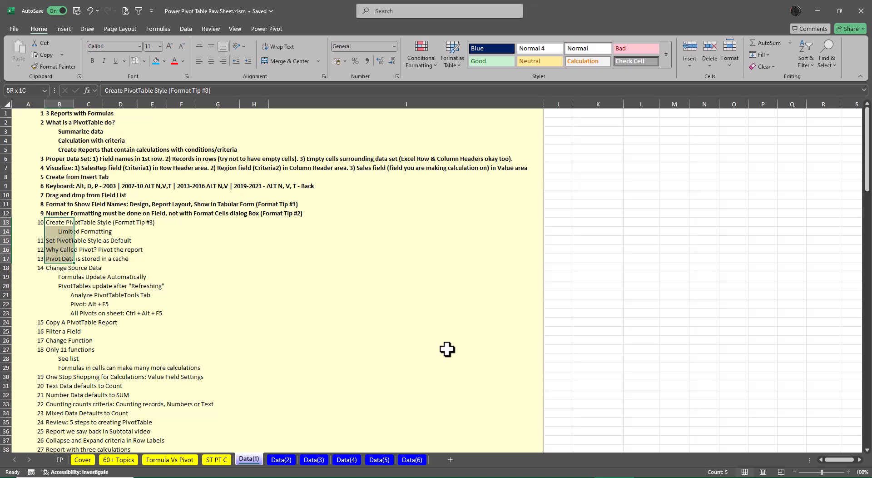
pyautogui.hotkey('ctrl', 'b')
pyautogui.hotkey('shift', 'Up')
pyautogui.hotkey('shift', 'Up')
pyautogui.press('Down')
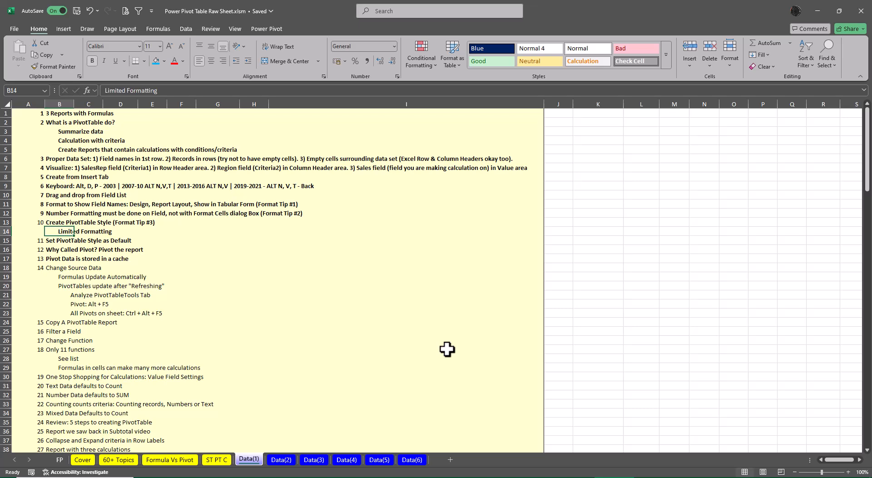
# Look over the source data set starting at A43, and return to the beginning of the topic list in A1
pyautogui.hotkey('ctrl', 'Down')
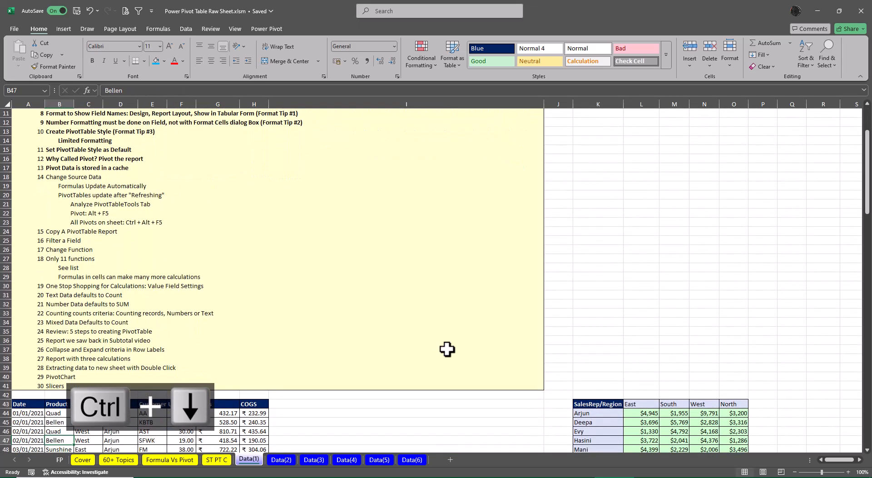
pyautogui.hotkey('ctrl', 'Down')
pyautogui.hotkey('ctrl', 'Up')
pyautogui.hotkey('ctrl', 'Left')
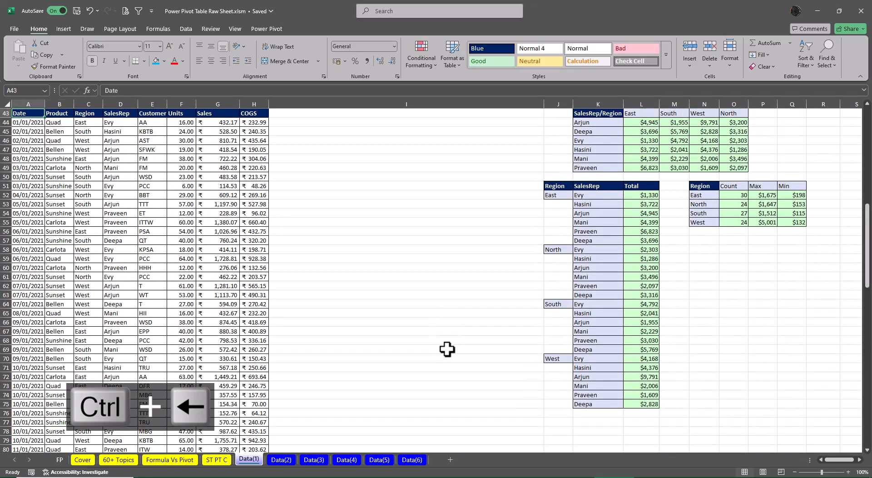
pyautogui.hotkey('ctrl', 'Up')
pyautogui.hotkey('ctrl', 'Down')
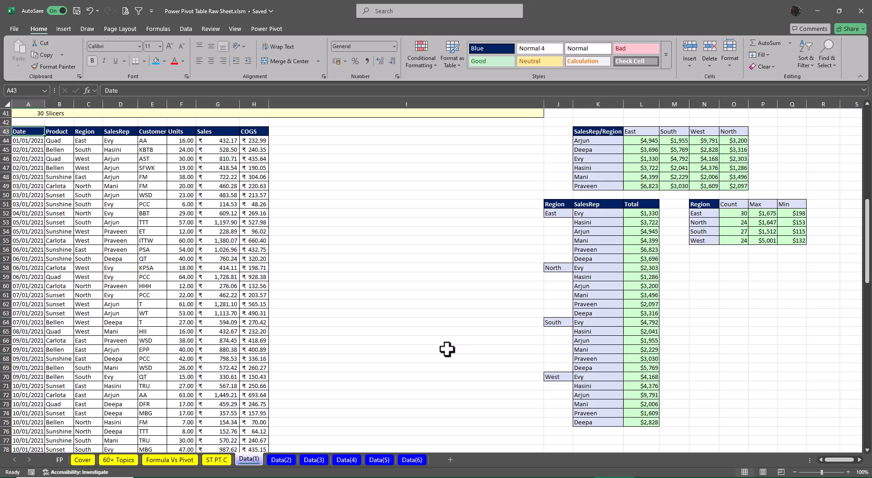
pyautogui.hotkey('ctrl', 'Up')
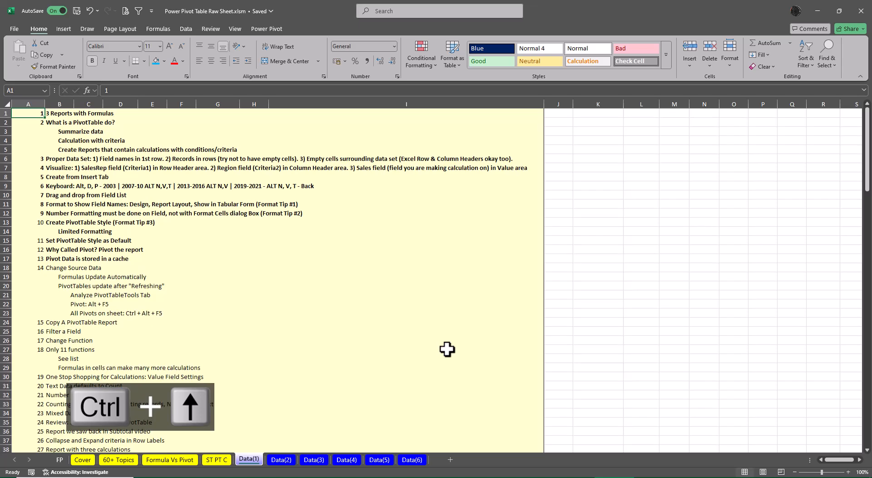
# Create a PivotTable on a new worksheet from the source data range A43:H148 on Data(1)
pyautogui.hotkey('ctrl', 'Down')
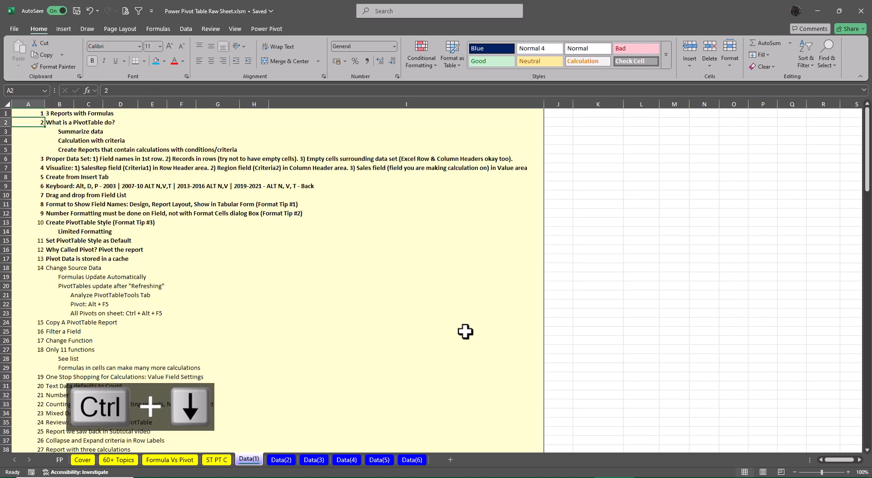
pyautogui.scroll(-5, 19, 363)
pyautogui.click(19, 362)
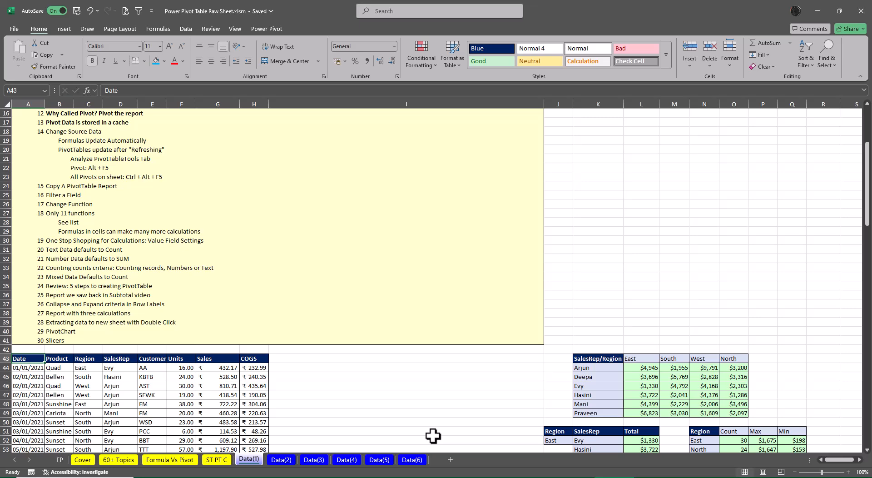
pyautogui.hotkey('alt', 'n')
pyautogui.hotkey('alt', 'v')
pyautogui.hotkey('alt', 't')
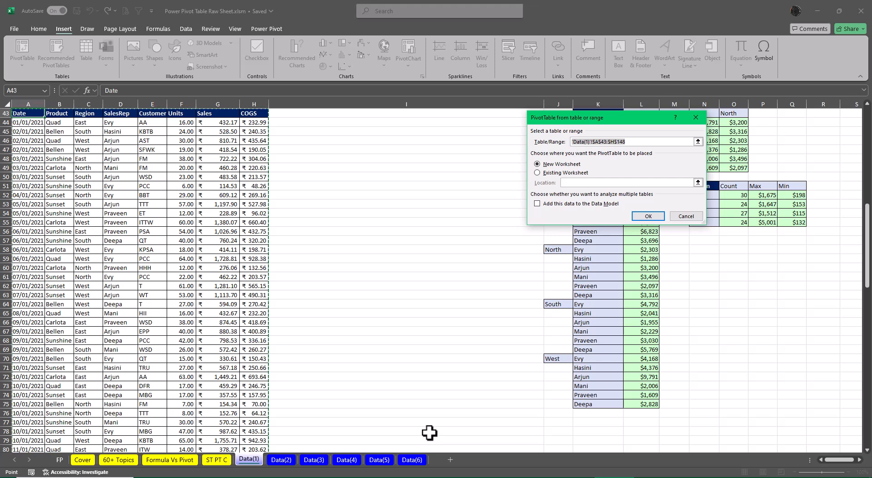
pyautogui.moveTo(562, 116); pyautogui.dragTo(369, 123)
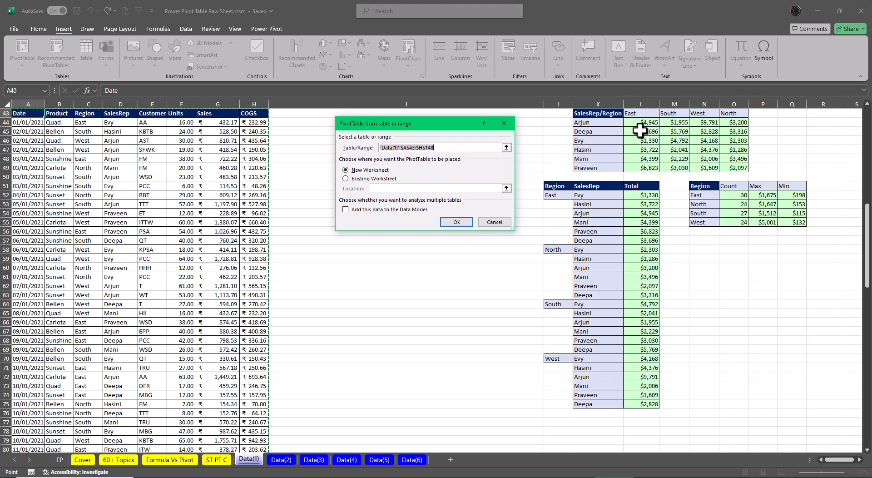
pyautogui.click(457, 223)
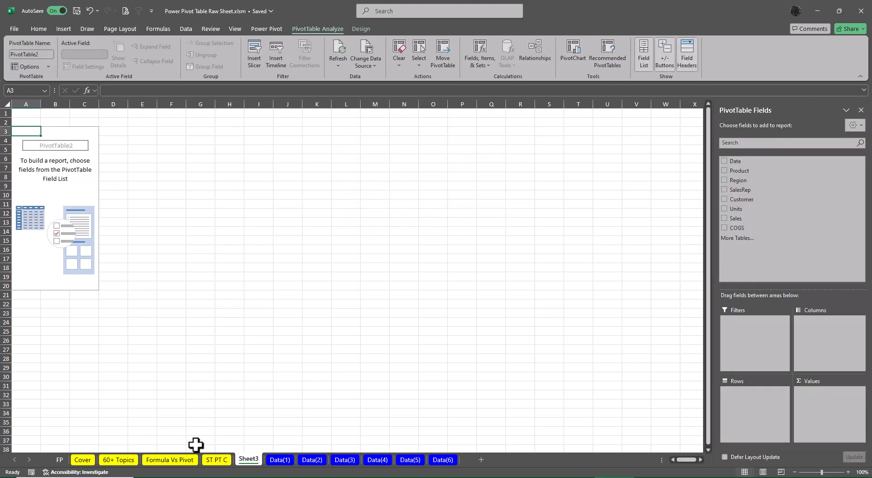
# Rename the new PivotTable sheet as "Pivot 1"
pyautogui.doubleClick(256, 460)
pyautogui.write('Pi')
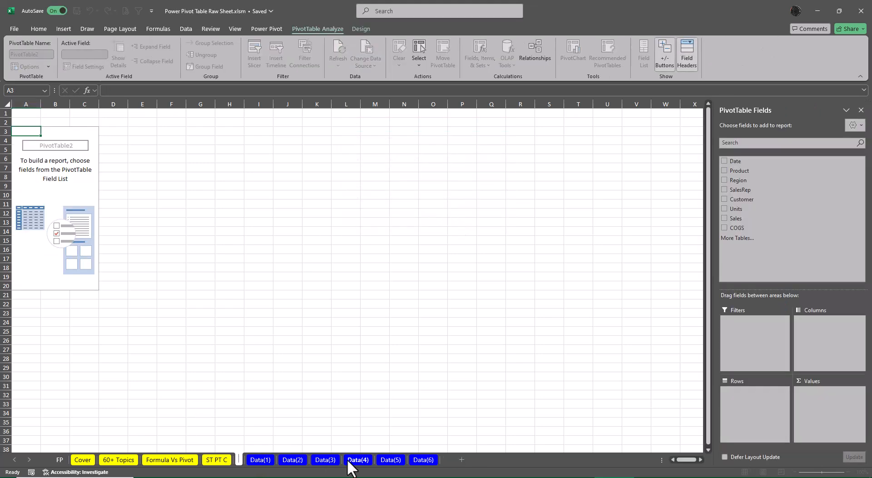
pyautogui.write('vot')
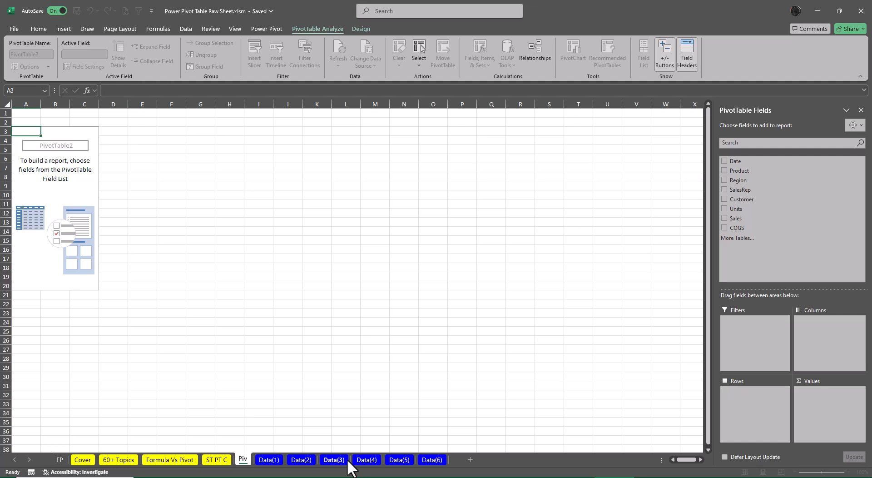
pyautogui.press('Return')
pyautogui.write('1')
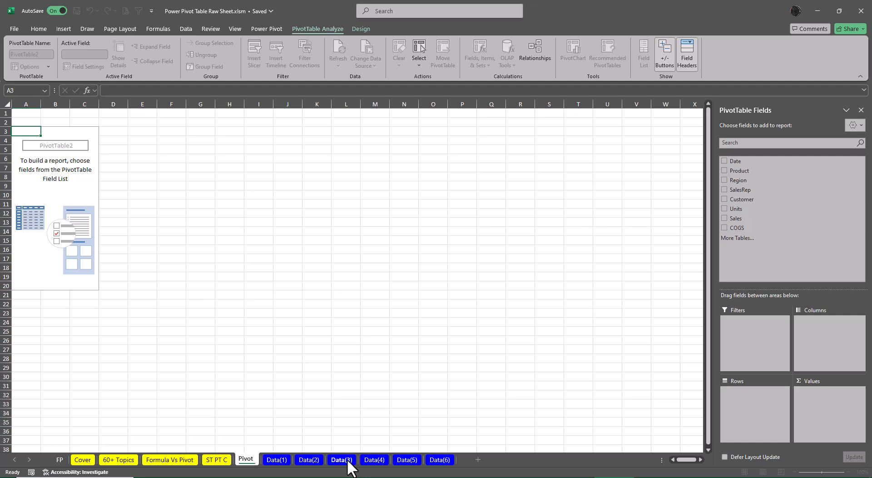
pyautogui.press('Return')
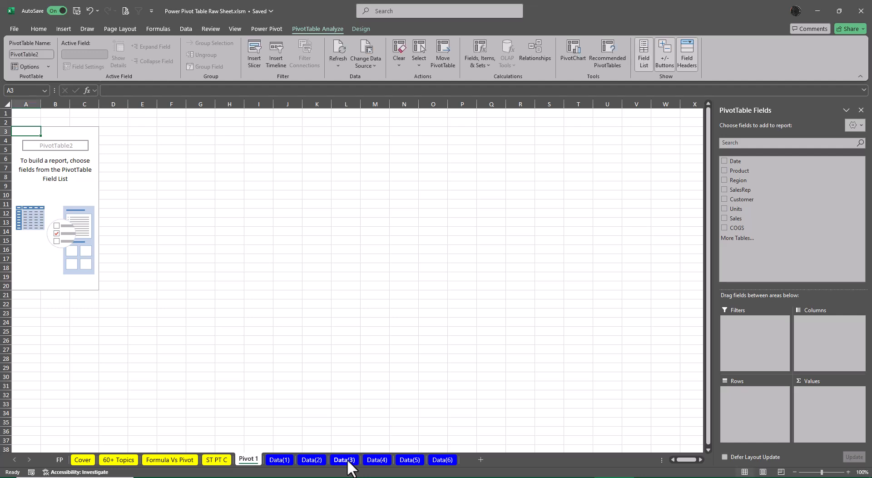
# Check the SalesRep formula in K44 and the Region heading formula in L43 of the report on Data(1)
pyautogui.click(280, 462)
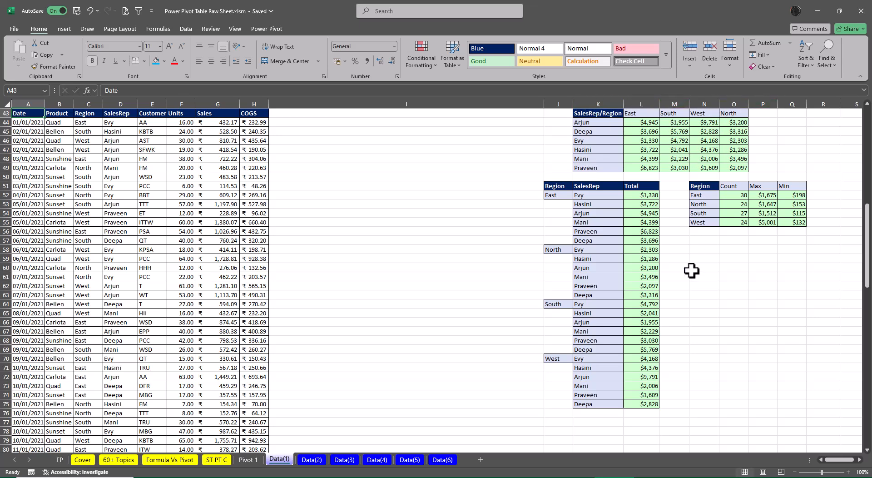
pyautogui.scroll(2, 692, 269)
pyautogui.click(604, 178)
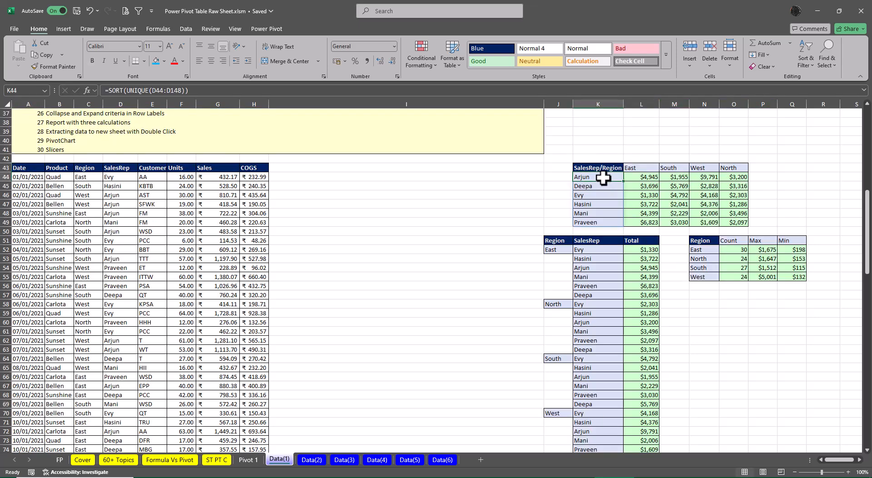
pyautogui.click(640, 168)
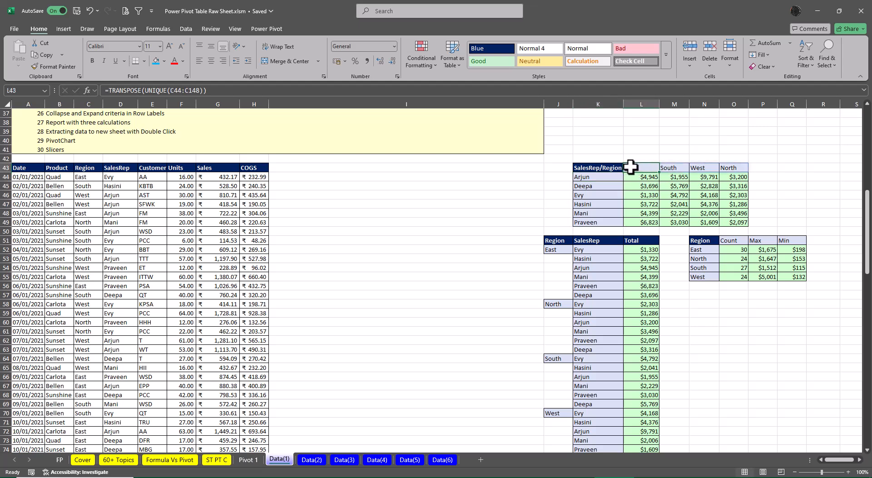
# Build the Pivot 1 report with SalesRep in rows, Region in columns and the sum of Sales as values
pyautogui.click(253, 459)
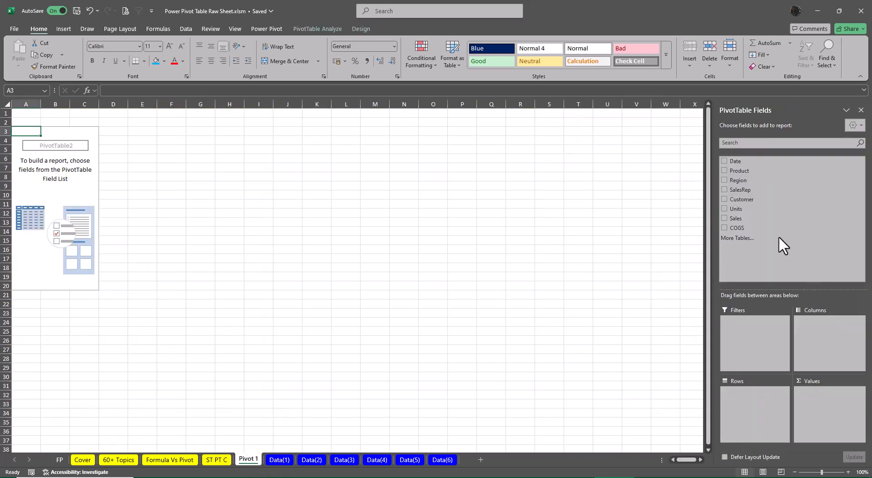
pyautogui.click(725, 180)
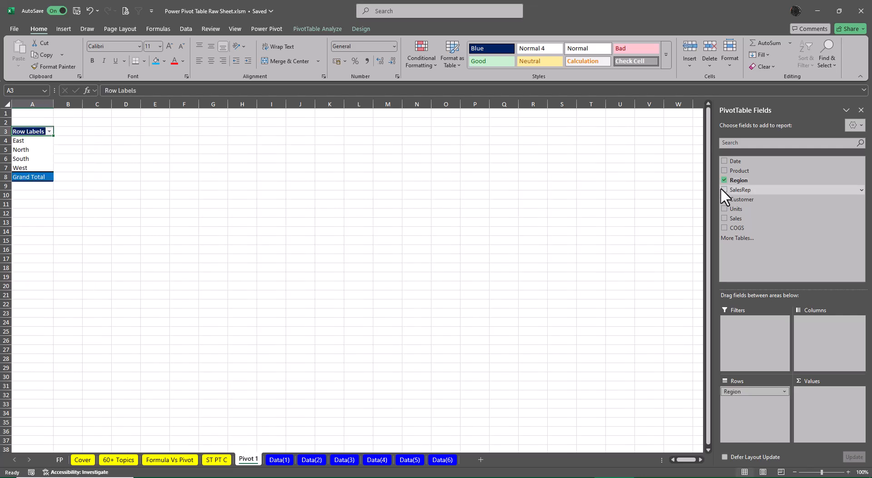
pyautogui.click(725, 190)
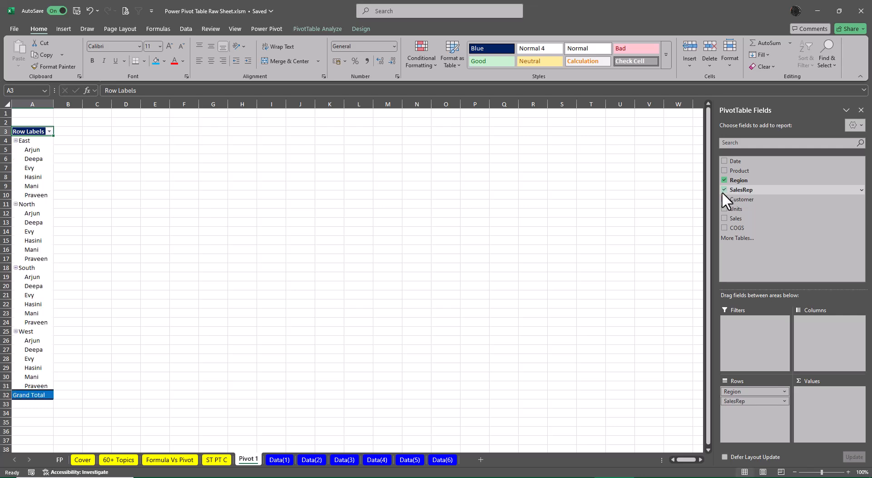
pyautogui.click(725, 218)
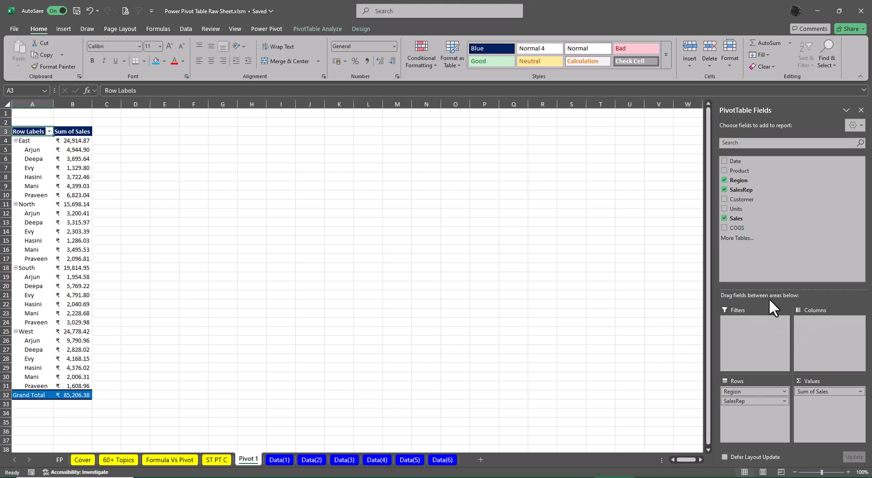
pyautogui.moveTo(734, 394); pyautogui.dragTo(822, 329)
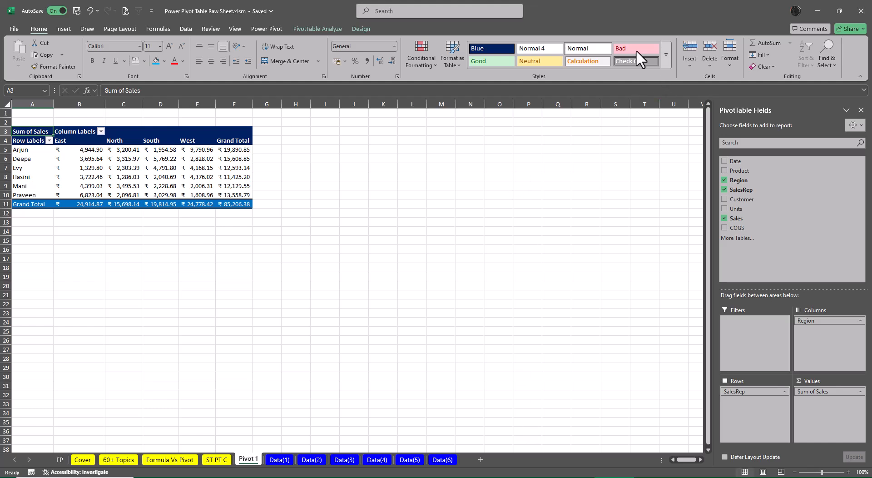
# Try the first light PivotTable style on the report, and reapply the custom dark-blue style
pyautogui.click(315, 30)
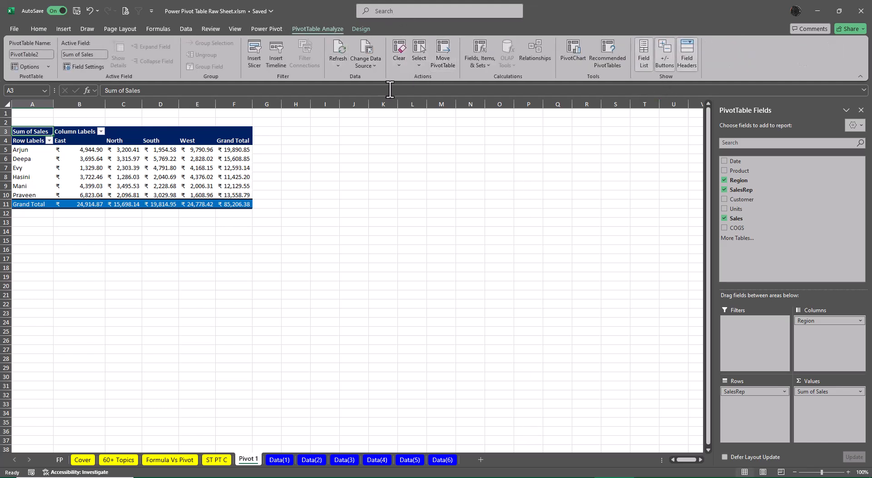
pyautogui.click(362, 29)
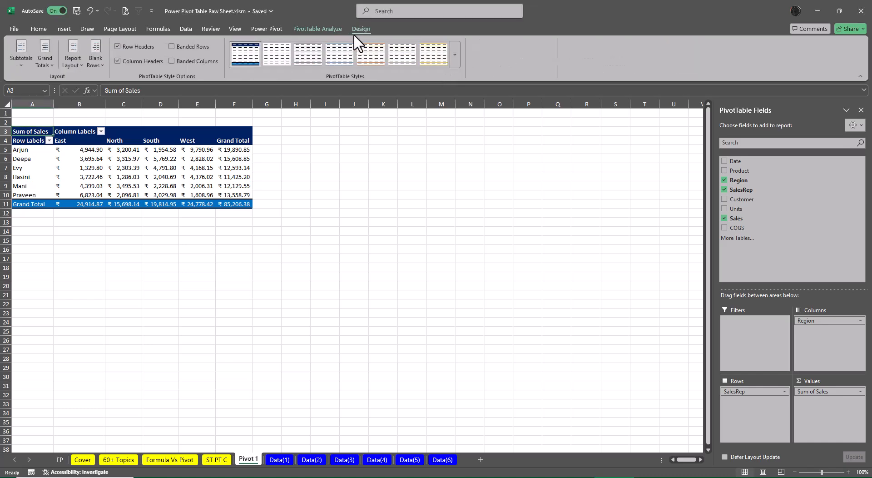
pyautogui.click(455, 55)
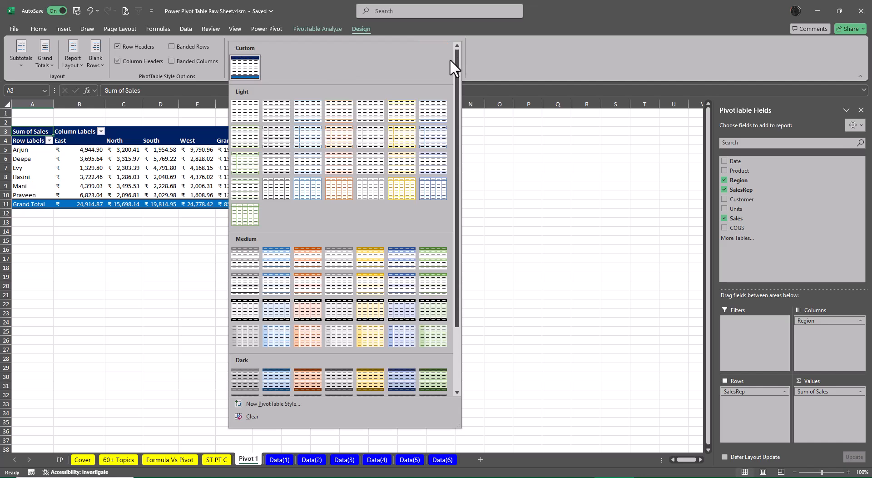
pyautogui.click(245, 111)
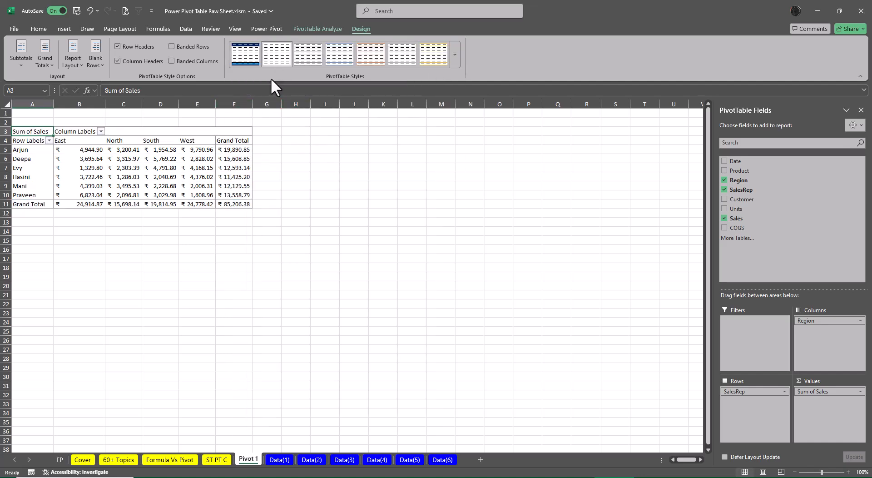
pyautogui.click(247, 54)
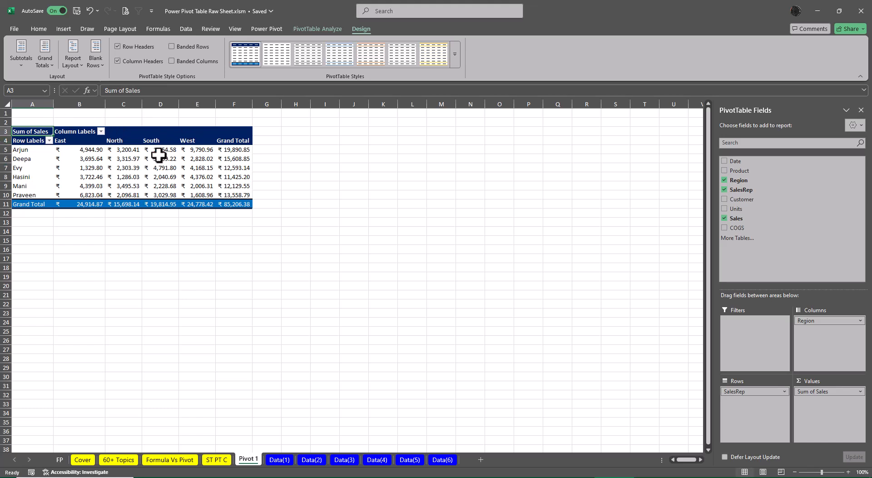
# Set the PivotTable's report layout to tabular form to show the Region and SalesRep field names
pyautogui.click(68, 57)
pyautogui.click(100, 120)
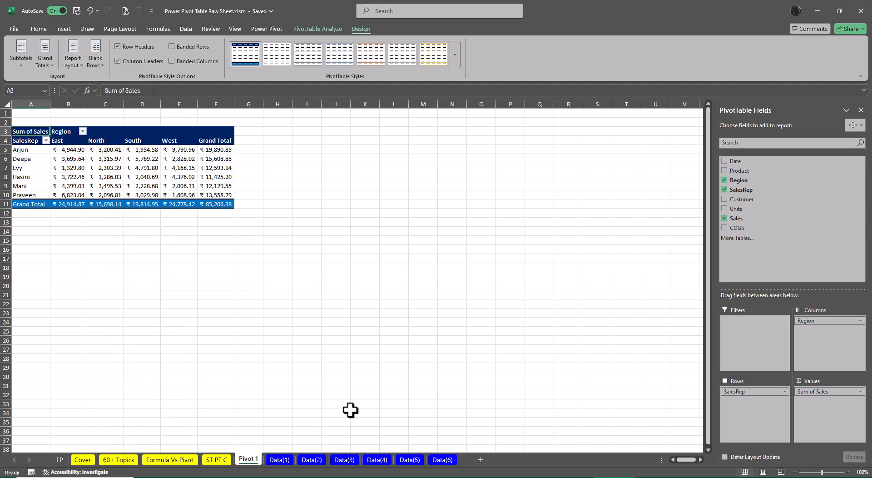
# Compare the Pivot 1 report with the formula-based SalesRep/Region report on Data(1)
pyautogui.hotkey('alt', 'Tab')
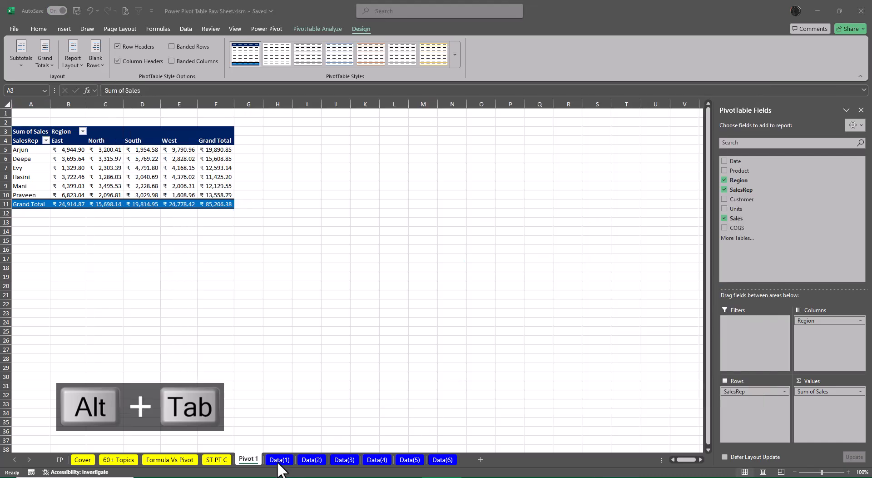
pyautogui.click(279, 461)
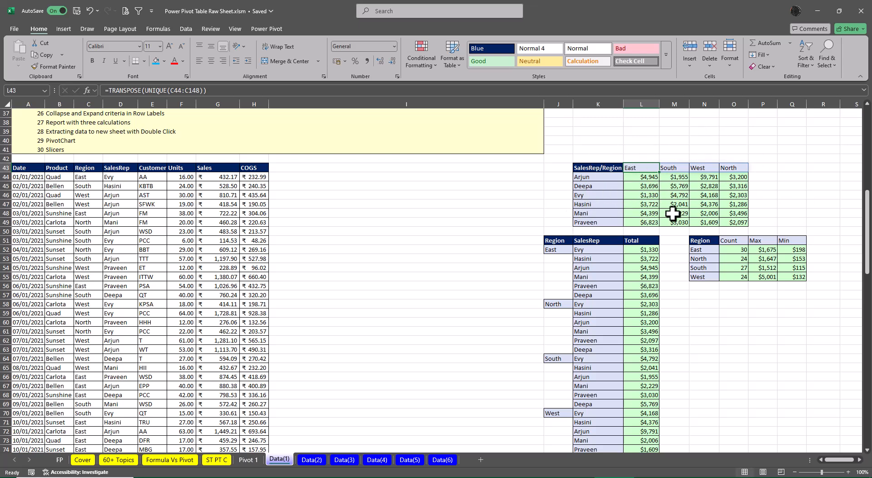
pyautogui.click(250, 460)
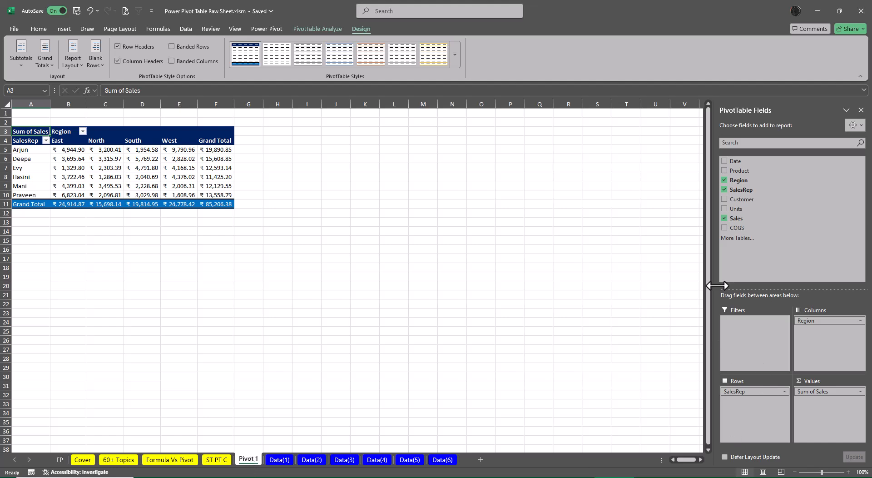
# Create a second PivotTable on a new worksheet from the Data(1) data set starting at A43
pyautogui.click(280, 460)
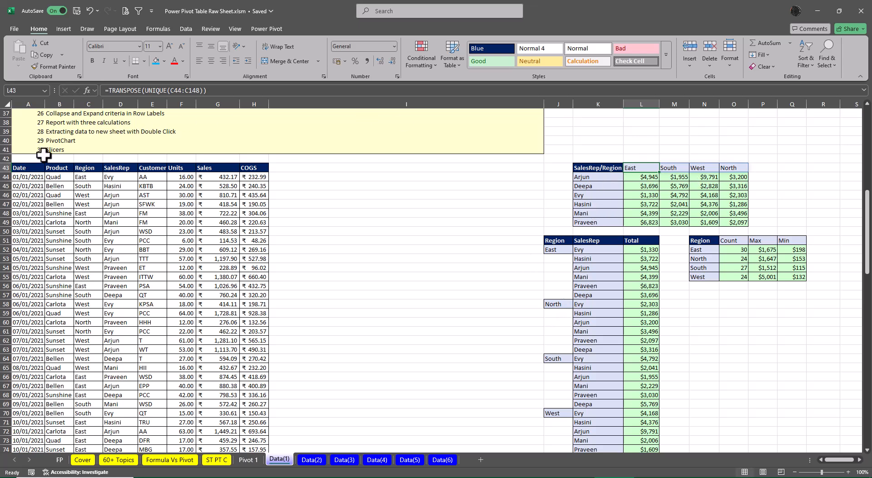
pyautogui.click(27, 167)
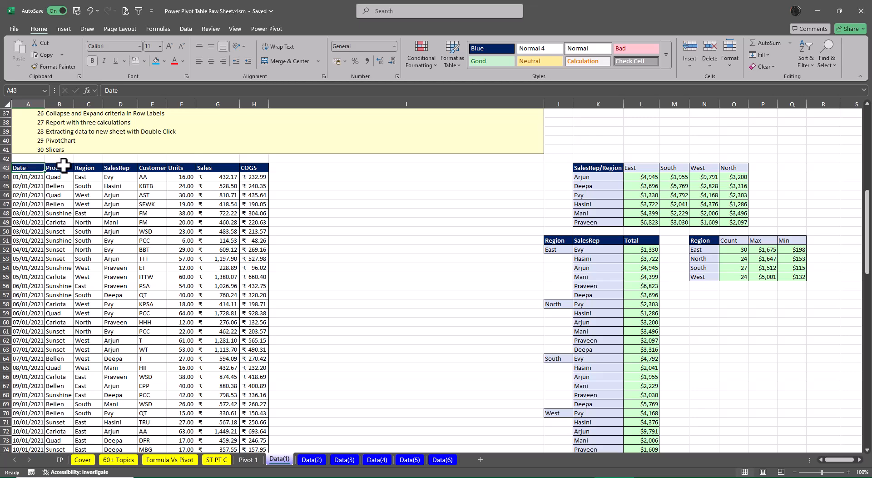
pyautogui.hotkey('alt', 'n')
pyautogui.hotkey('alt', 'v')
pyautogui.hotkey('alt', 't')
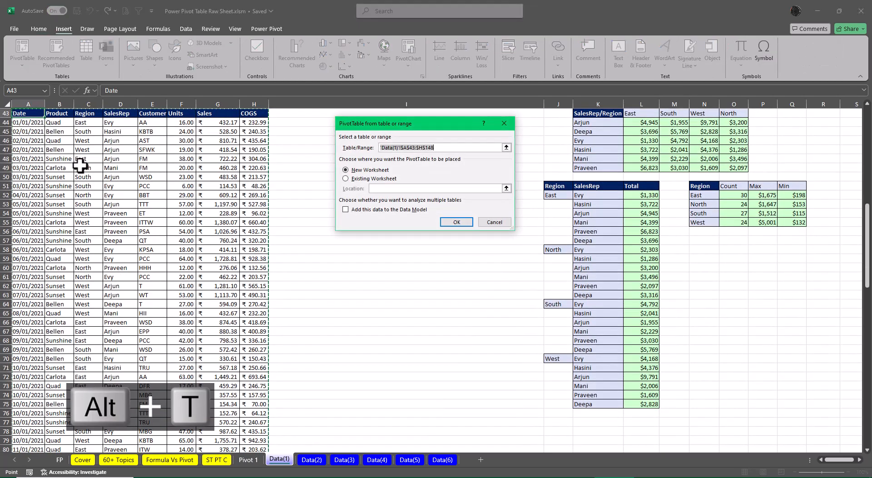
pyautogui.click(456, 222)
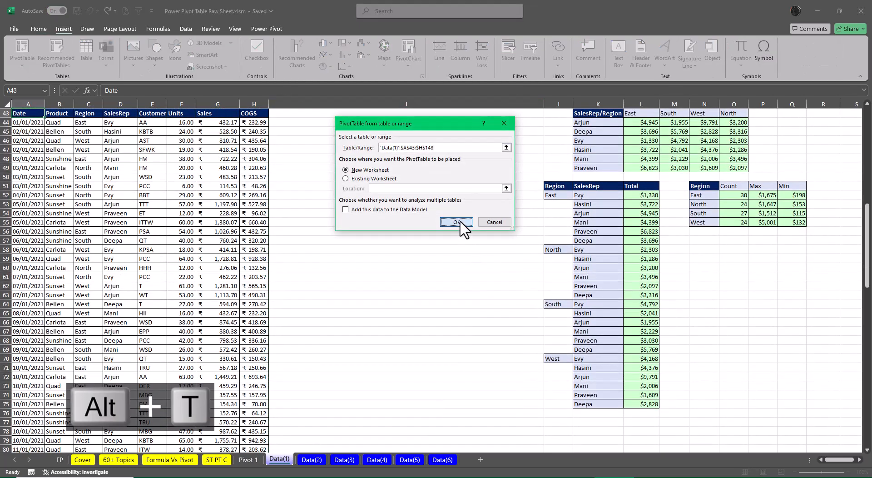
# Rename the second PivotTable's sheet as "Pivot 2"
pyautogui.doubleClick(279, 459)
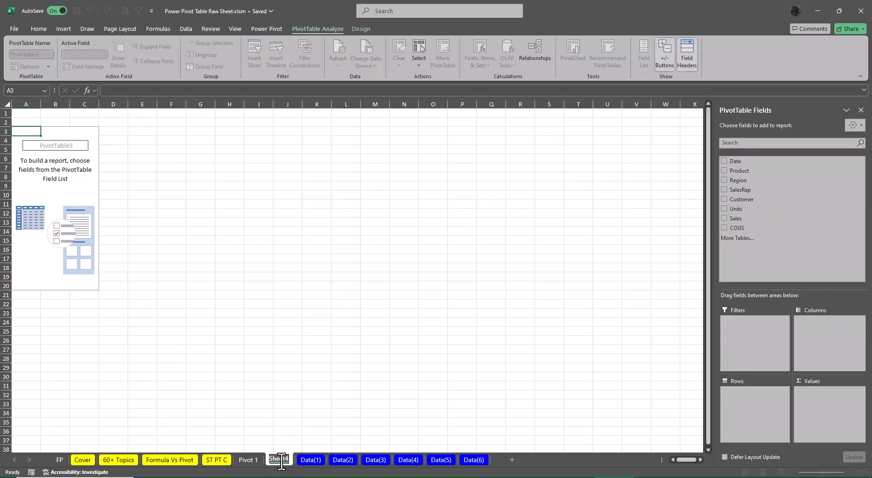
pyautogui.write('Pvo')
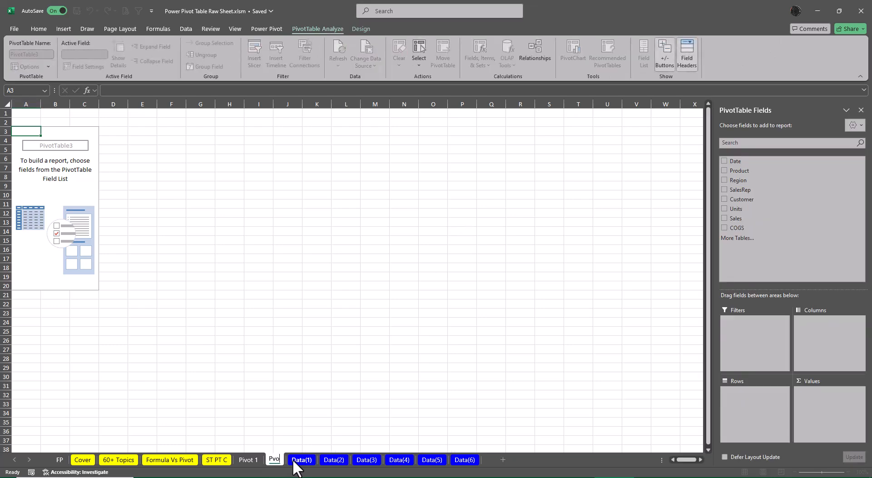
pyautogui.press('BackSpace')
pyautogui.press('BackSpace')
pyautogui.write('ivot')
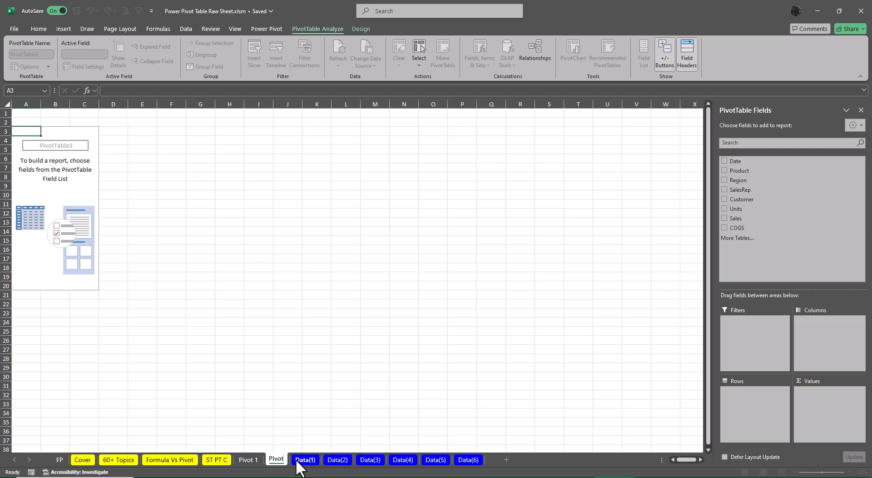
pyautogui.write(' 2')
pyautogui.press('Return')
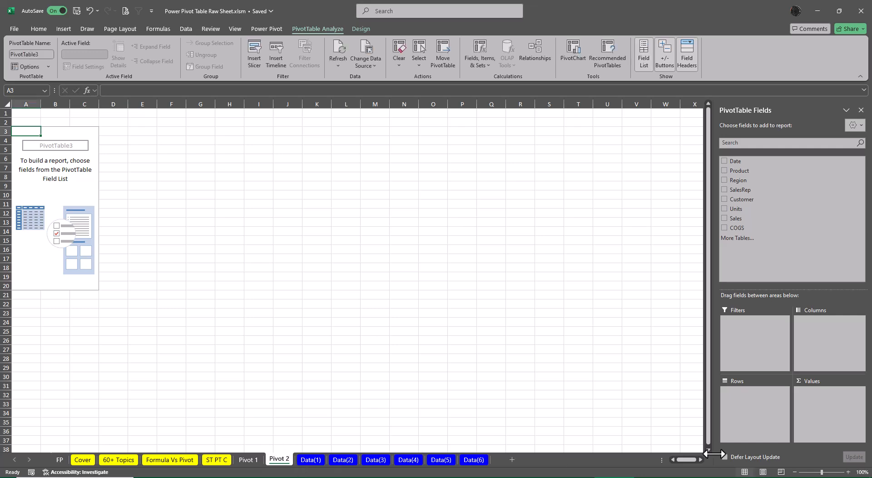
# Add Region and SalesRep as row fields and Sales as the summed value in the Pivot 2 PivotTable
pyautogui.click(724, 180)
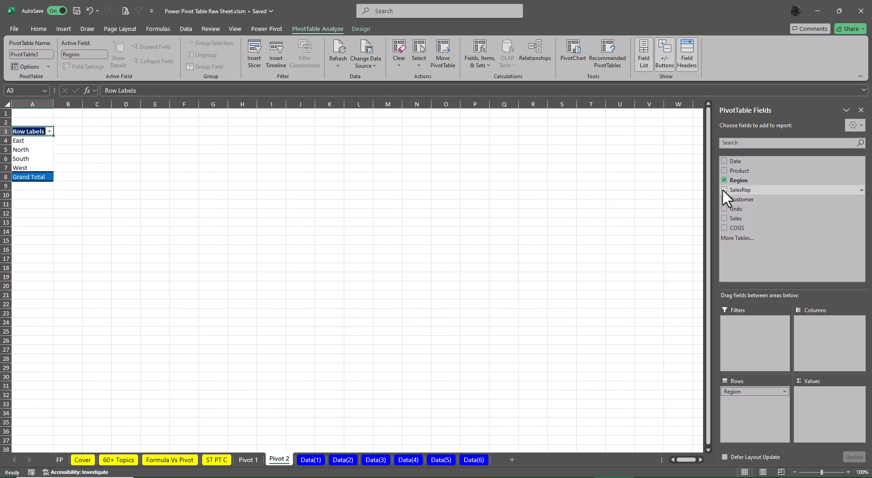
pyautogui.click(723, 189)
pyautogui.click(724, 218)
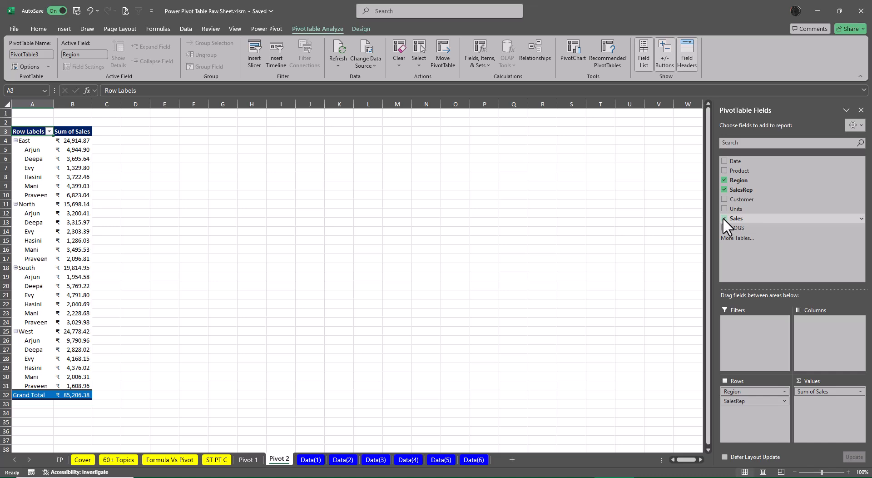
# Set the Pivot 2 report layout to tabular form
pyautogui.click(363, 29)
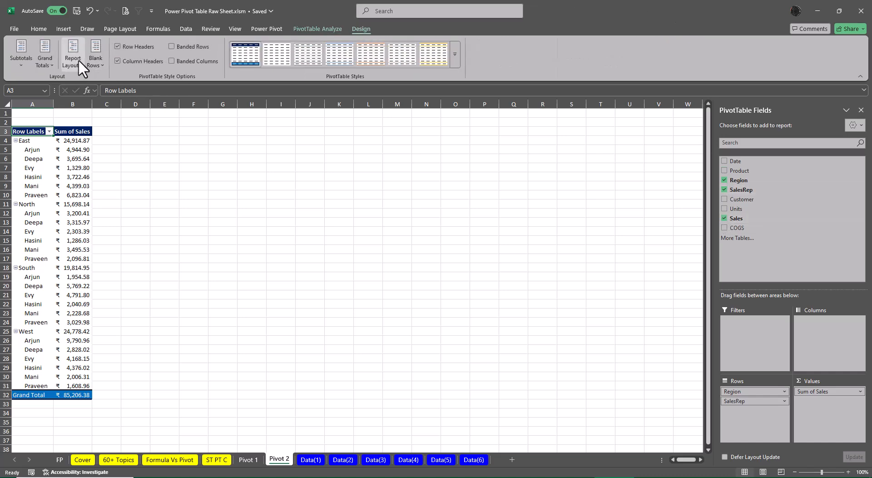
pyautogui.click(73, 59)
pyautogui.click(113, 121)
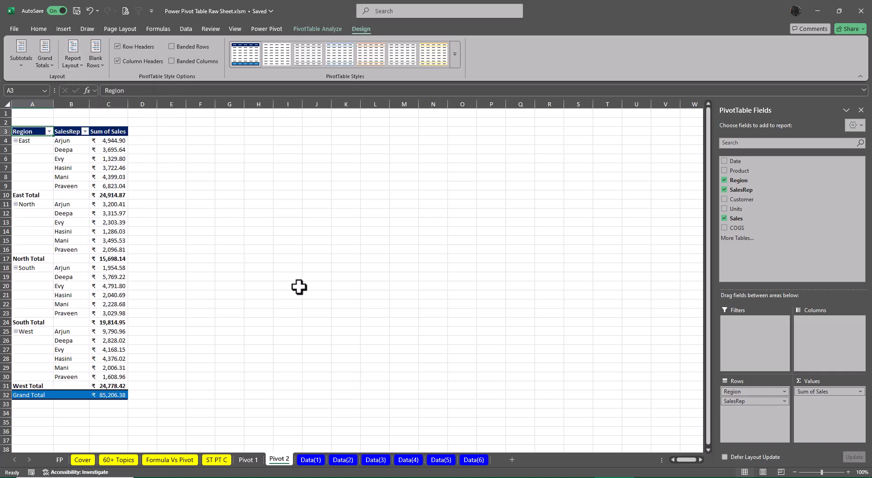
# Hide all subtotals and the row and column grand totals in Pivot 2 to match the Region and SalesRep report on Data(1)
pyautogui.hotkey('alt', 'Tab')
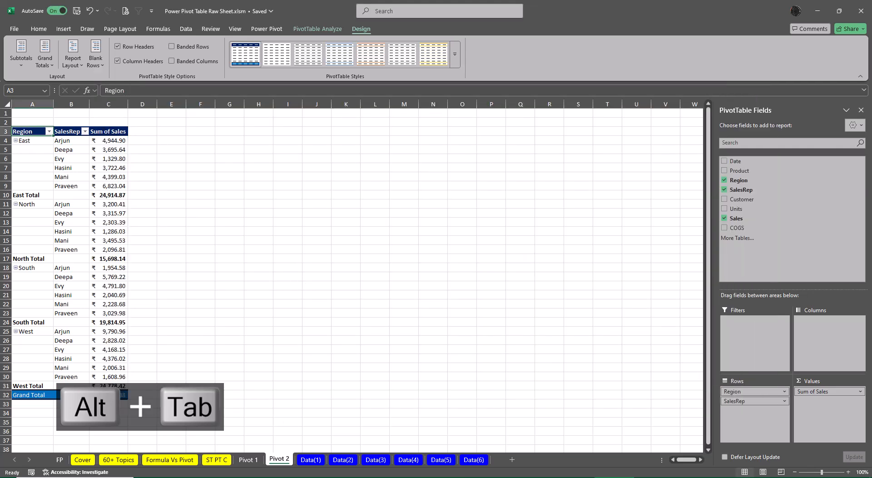
pyautogui.click(311, 460)
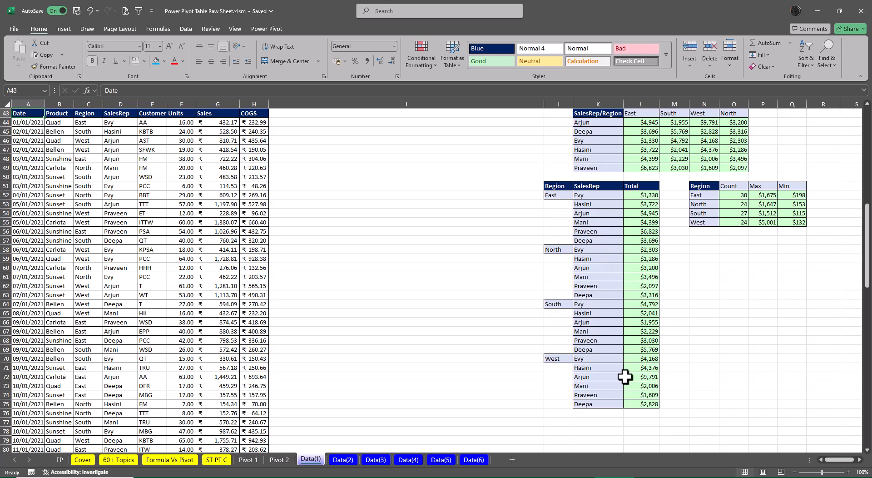
pyautogui.hotkey('alt', 'Tab')
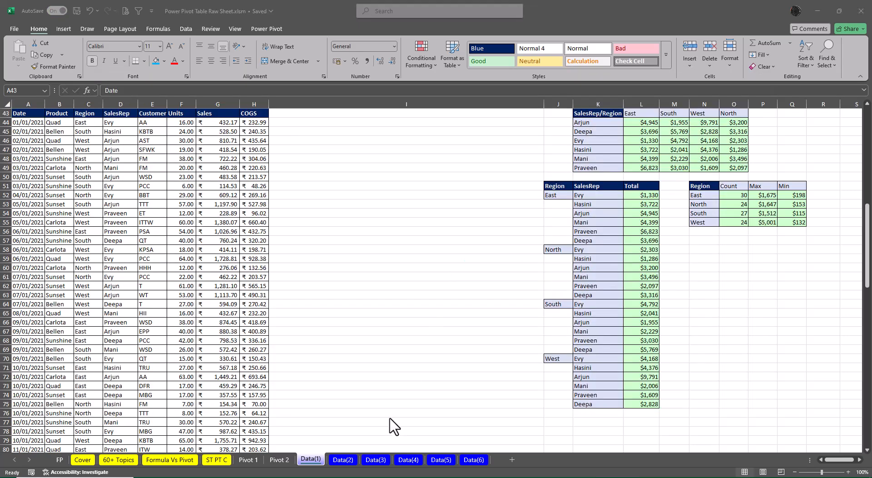
pyautogui.click(284, 458)
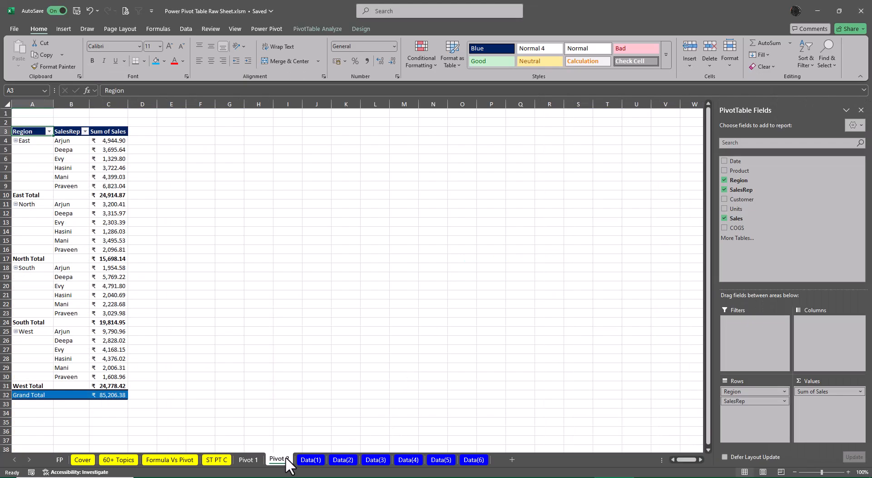
pyautogui.click(32, 145)
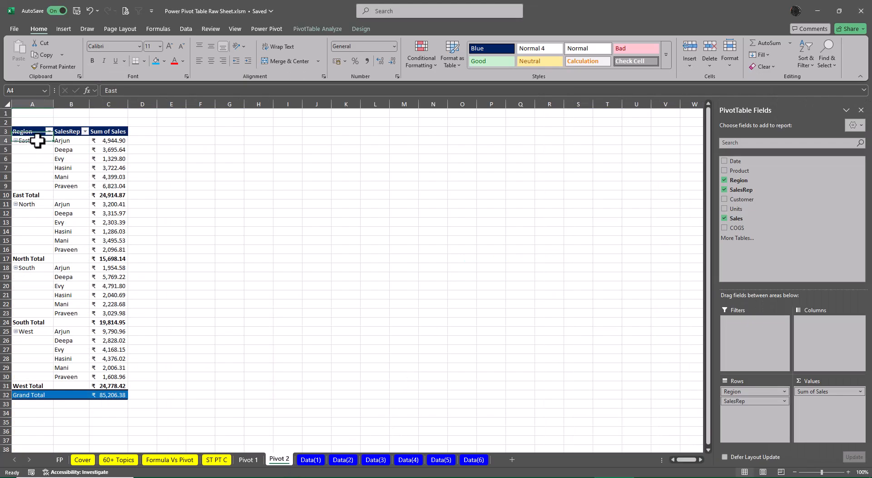
pyautogui.click(361, 29)
pyautogui.click(18, 68)
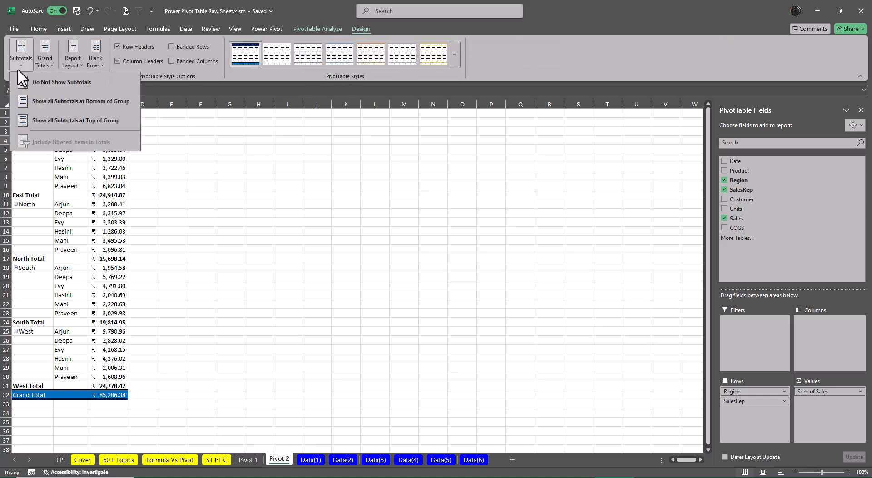
pyautogui.click(55, 82)
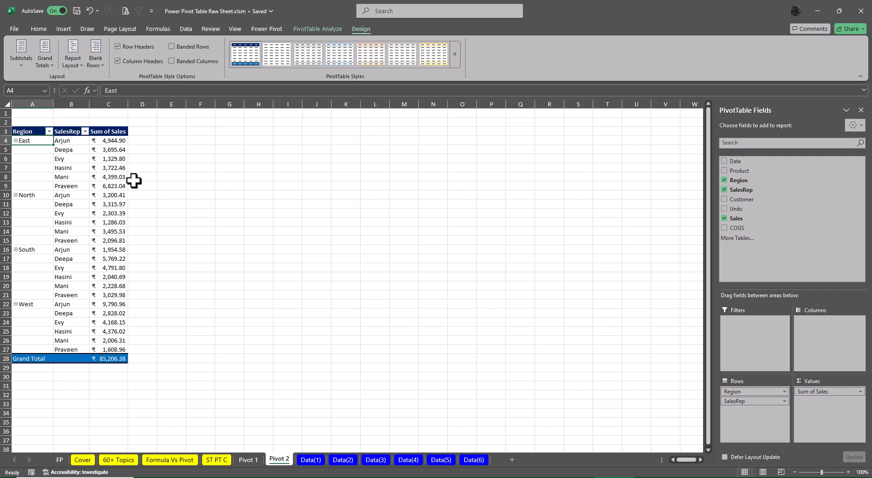
pyautogui.click(49, 62)
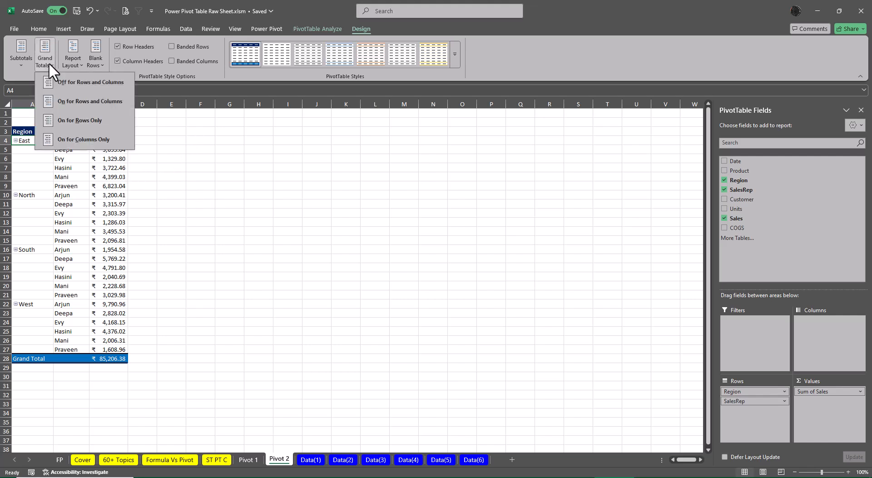
pyautogui.click(69, 82)
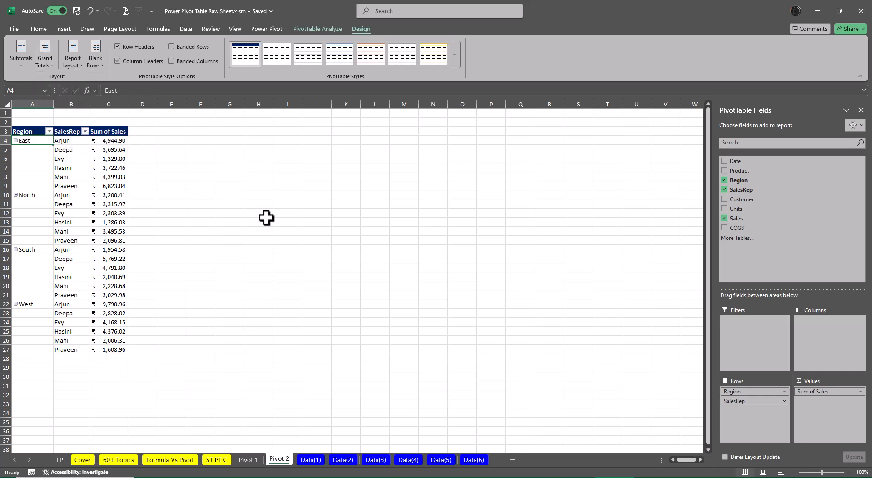
# Create a third PivotTable on a new worksheet from the Data(1) range A43:H148
pyautogui.hotkey('alt', 'Tab')
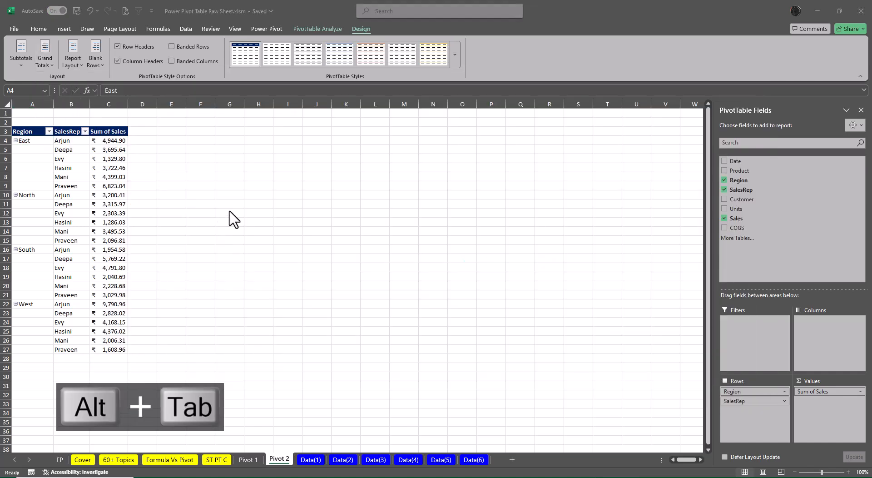
pyautogui.click(314, 458)
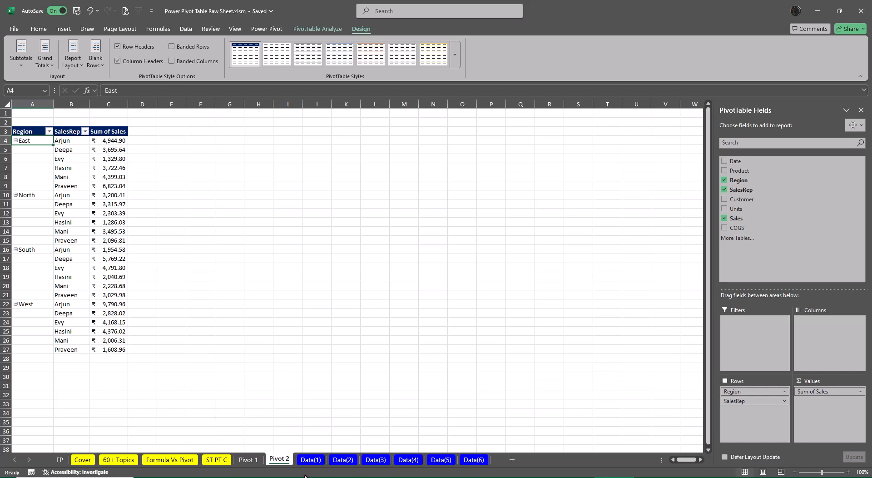
pyautogui.click(314, 459)
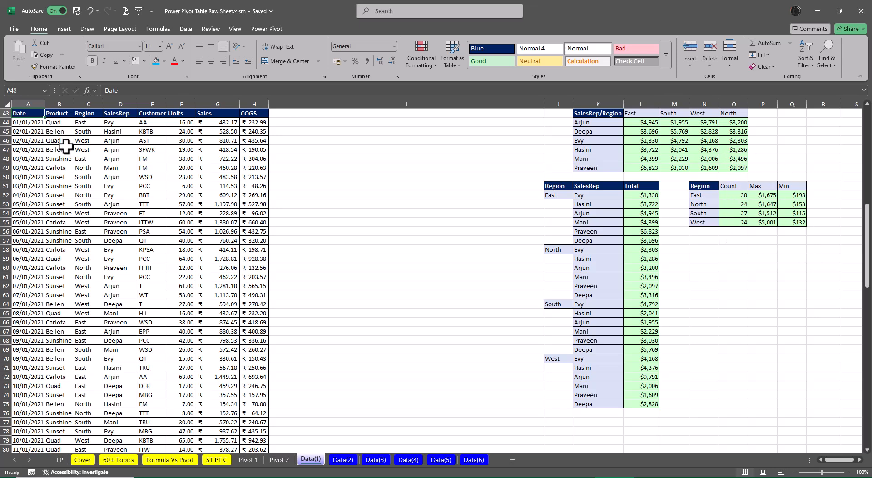
pyautogui.hotkey('alt', 'n')
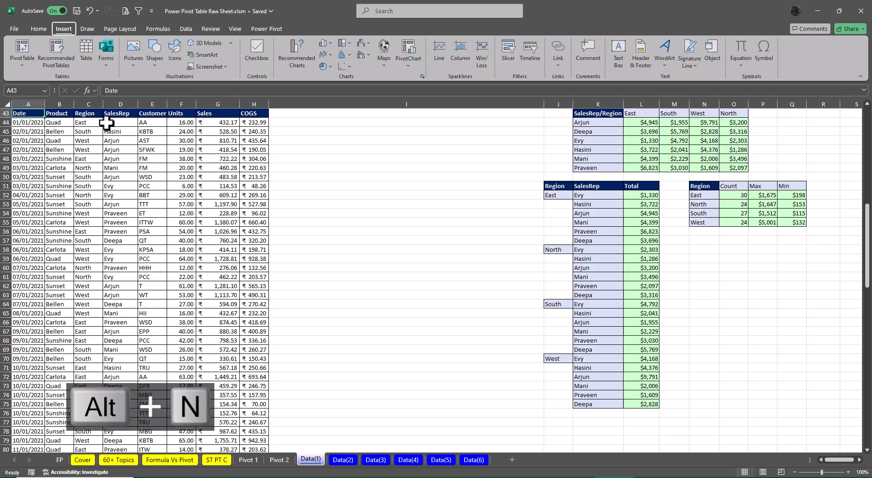
pyautogui.press('v')
pyautogui.press('t')
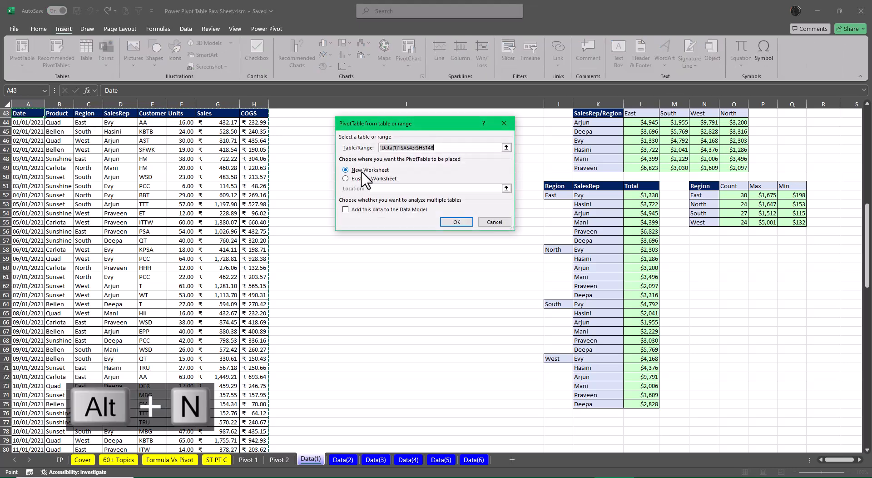
pyautogui.click(457, 222)
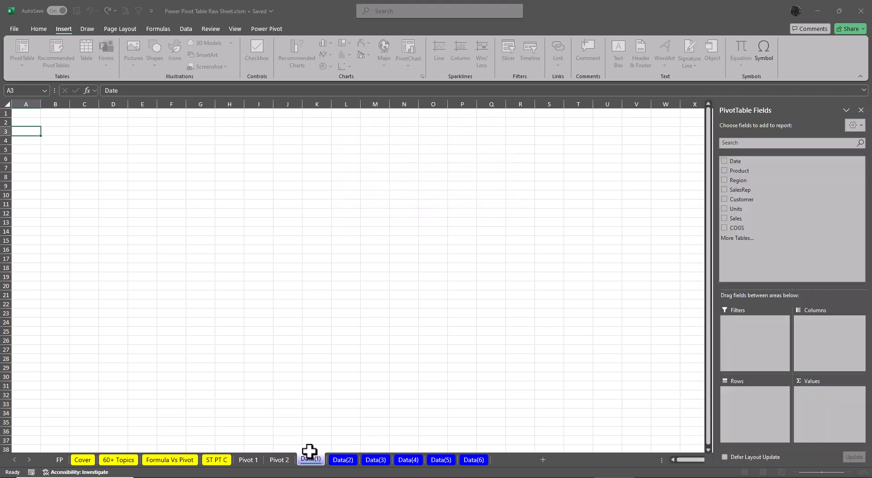
# Rename the third PivotTable's sheet as "Pivot 3"
pyautogui.doubleClick(311, 459)
pyautogui.write('P')
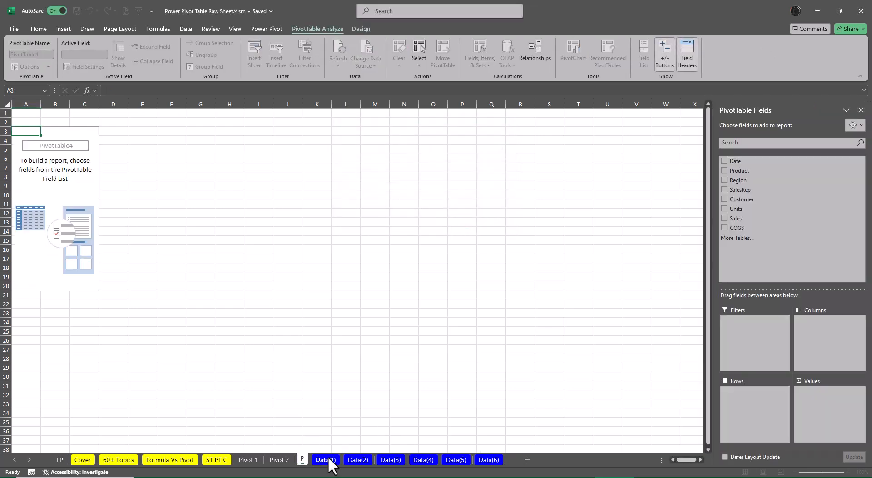
pyautogui.write('ivot 3')
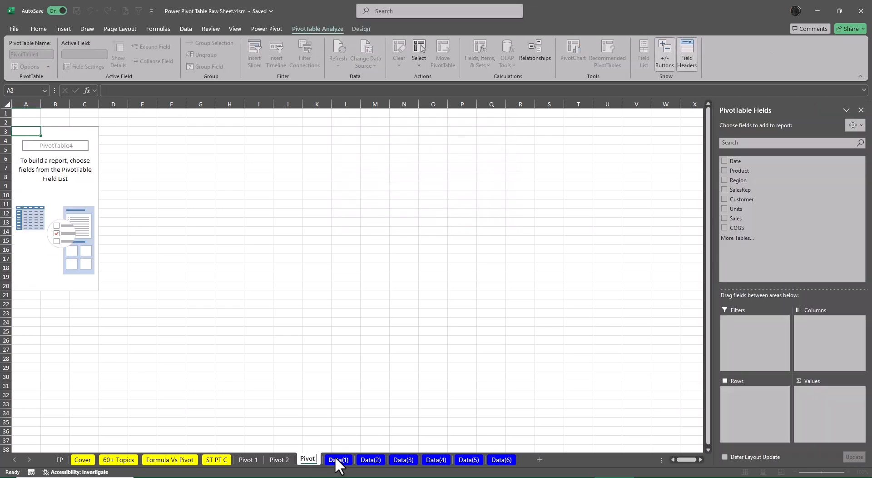
pyautogui.press('Return')
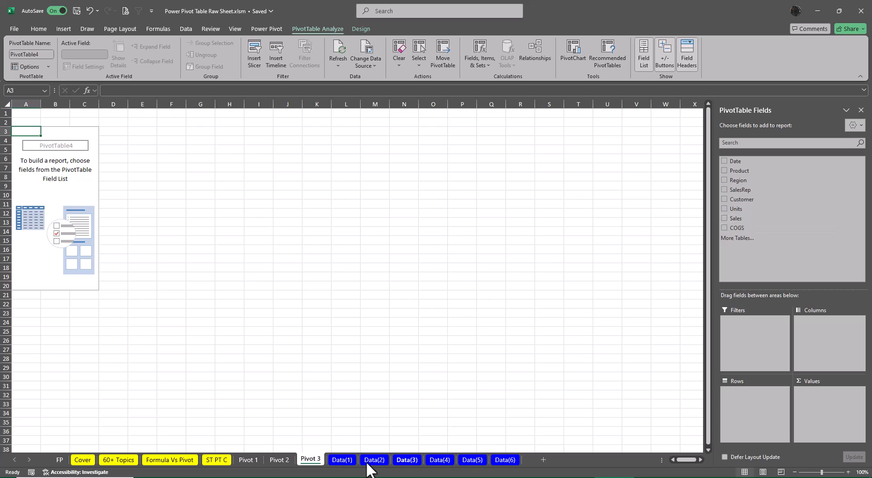
# Following the Region summary on Data(1), add Region as the row field and Sales as the value in the Pivot 3 PivotTable
pyautogui.click(347, 462)
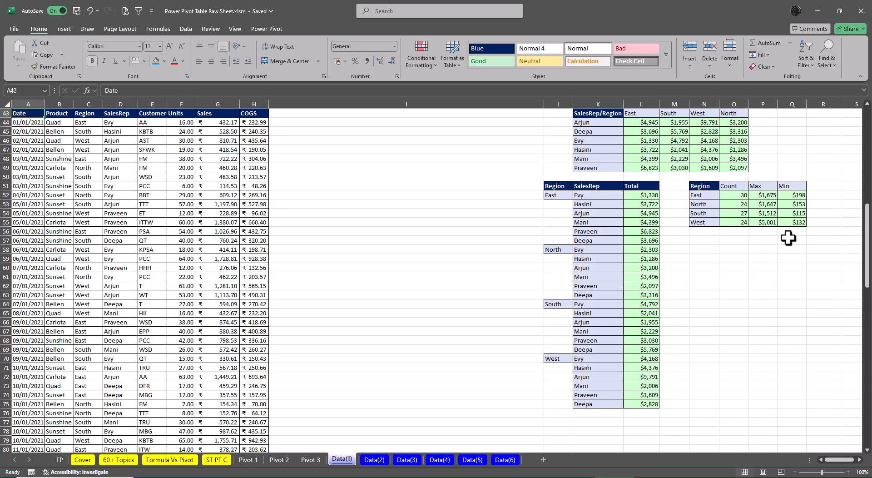
pyautogui.click(314, 460)
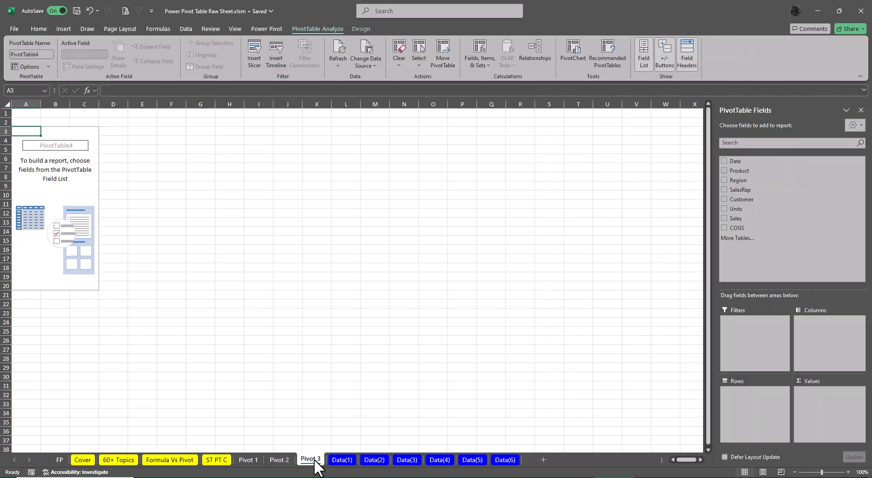
pyautogui.click(724, 180)
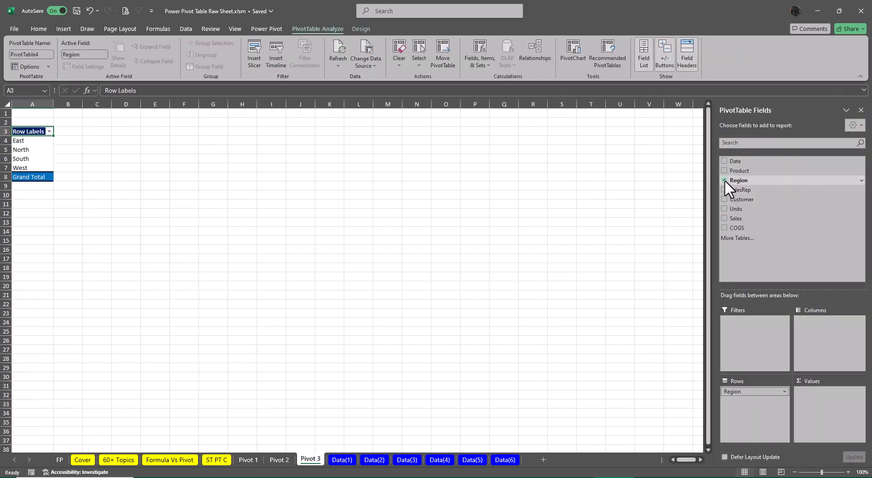
pyautogui.click(725, 219)
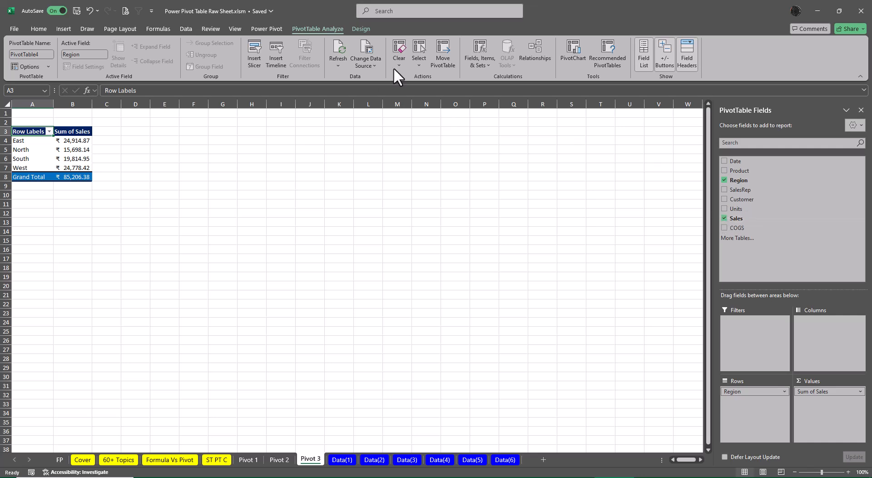
# Show the Pivot 3 report in tabular form
pyautogui.click(365, 29)
pyautogui.click(72, 53)
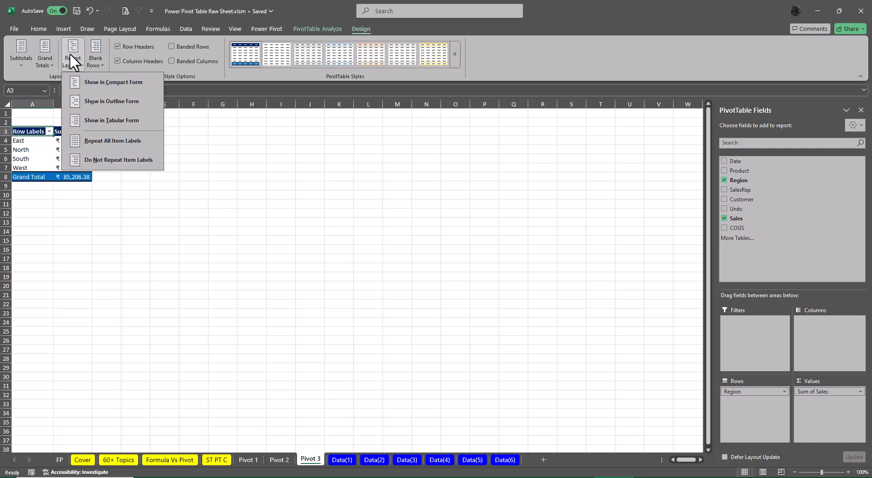
pyautogui.click(121, 120)
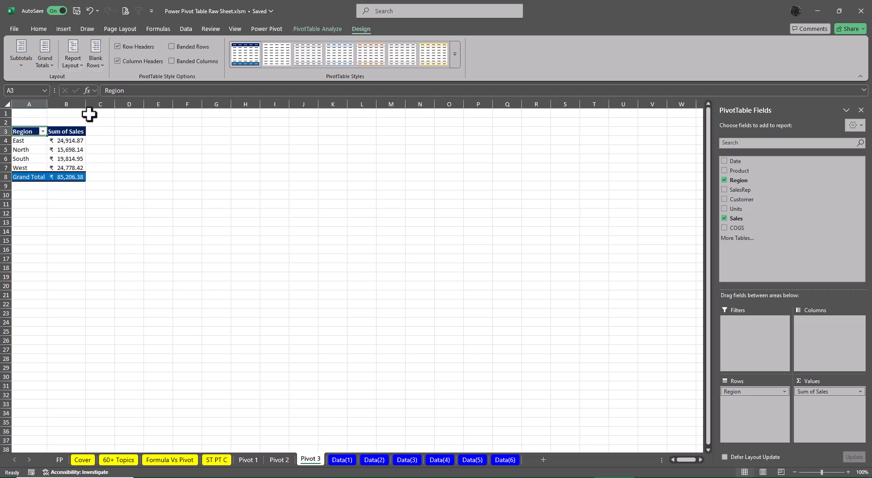
# Examine the full list of summary functions in the Sales value field settings, leaving them unchanged
pyautogui.rightClick(68, 141)
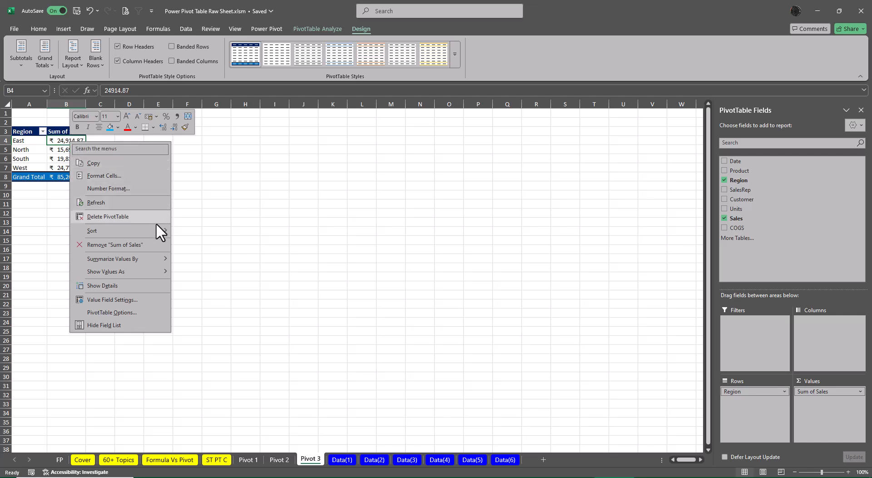
pyautogui.moveTo(151, 255)
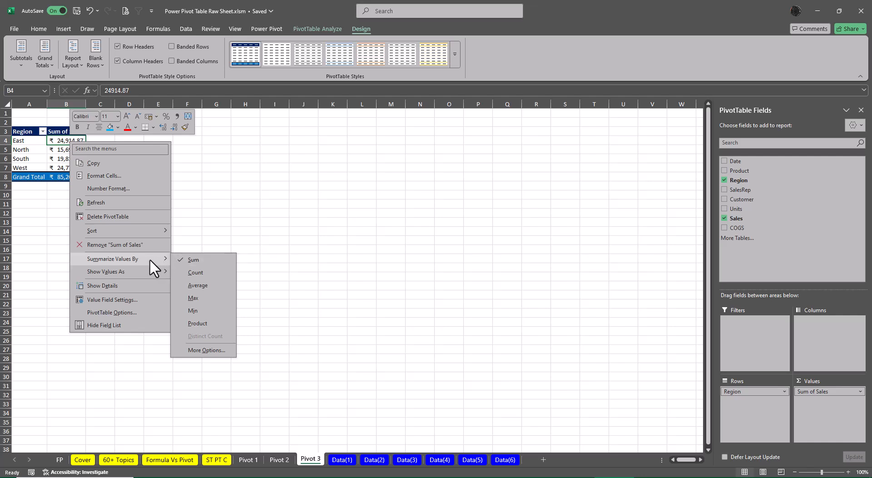
pyautogui.click(208, 353)
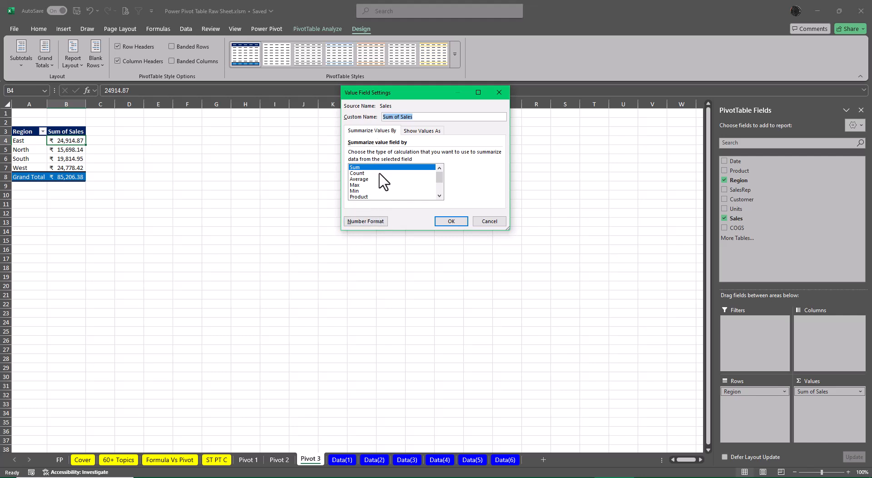
pyautogui.click(439, 196)
pyautogui.click(439, 196)
pyautogui.click(439, 196)
pyautogui.click(439, 196)
pyautogui.click(439, 196)
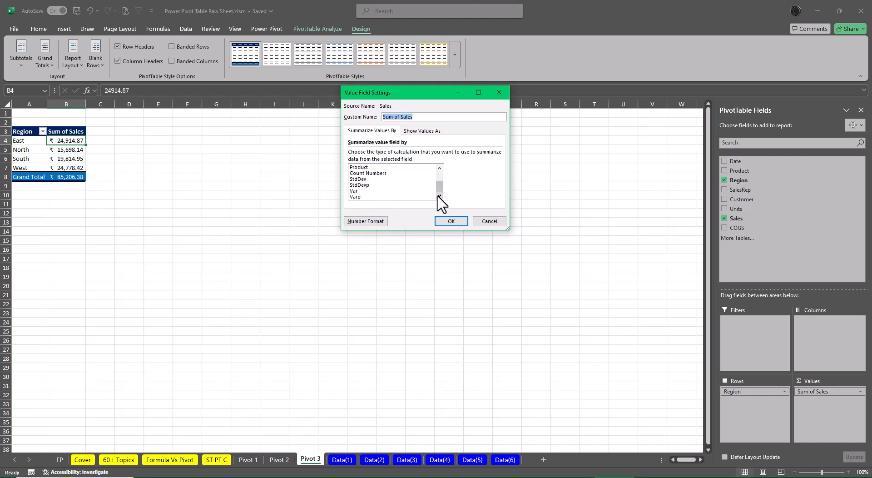
pyautogui.moveTo(439, 193)
pyautogui.mouseDown()
pyautogui.moveTo(440, 172)
pyautogui.moveTo(439, 193)
pyautogui.mouseUp()
pyautogui.click(485, 223)
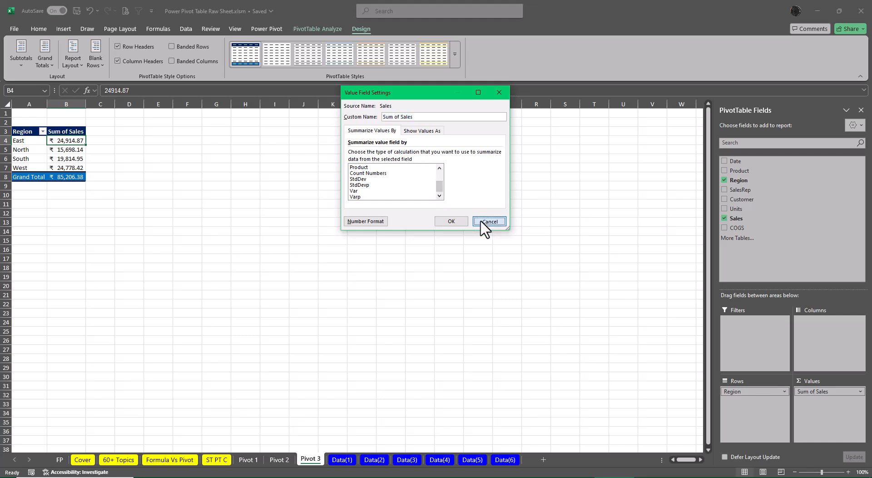
# Summarize the Sales values in Pivot 3 by Count
pyautogui.rightClick(70, 142)
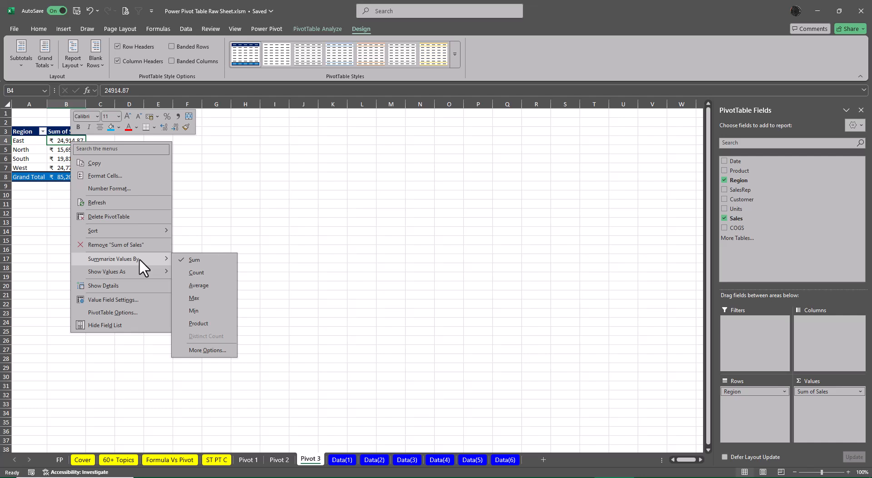
pyautogui.click(204, 274)
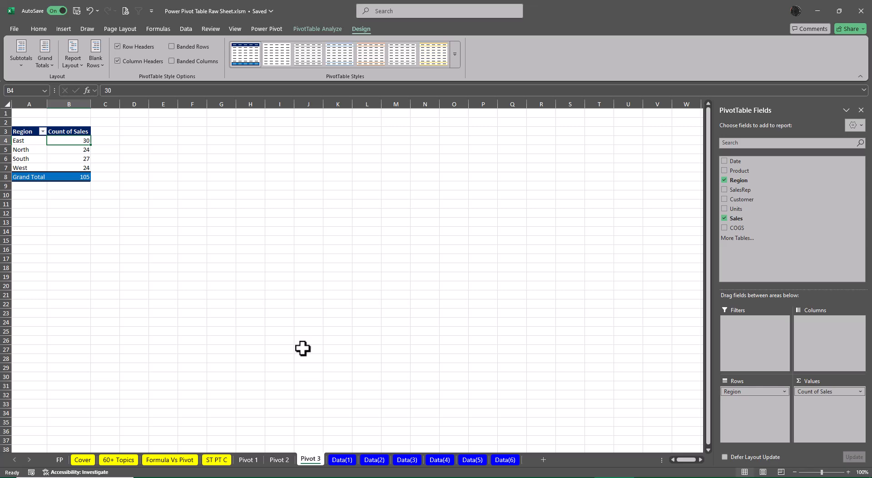
# Check the Region report on Data(1), and add the Sales field to the Pivot 3 values two more times
pyautogui.click(341, 460)
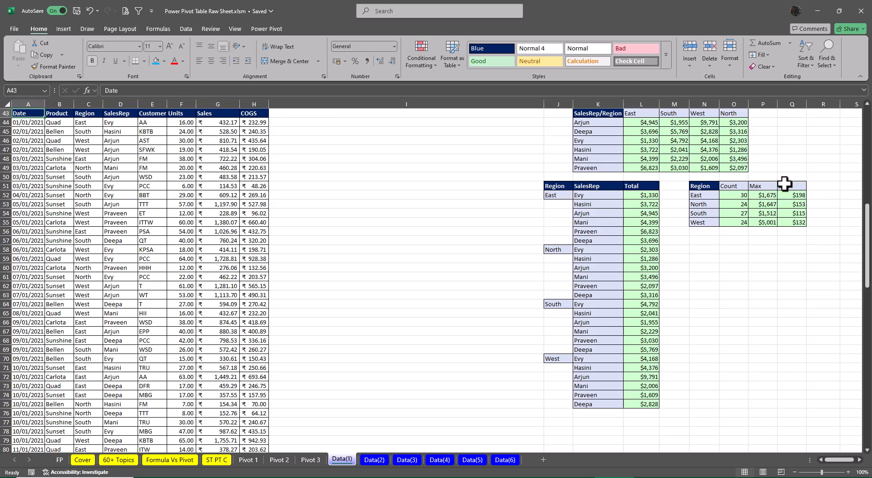
pyautogui.click(310, 460)
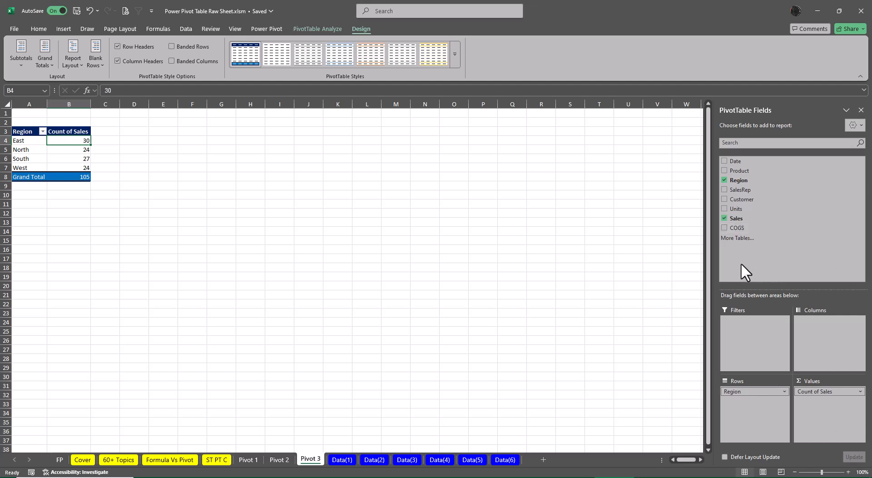
pyautogui.moveTo(741, 220); pyautogui.dragTo(825, 408)
pyautogui.moveTo(736, 218); pyautogui.dragTo(836, 413)
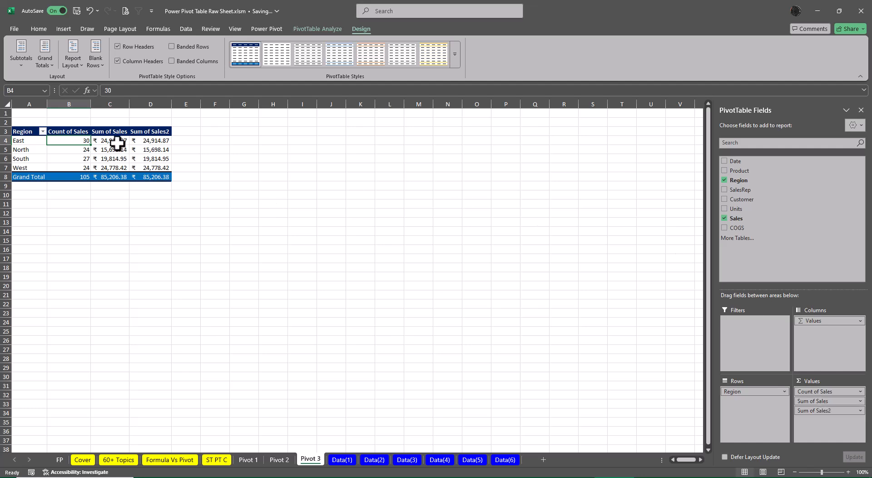
# Summarize the second Sales value column in Pivot 3 by Max and the third by Min
pyautogui.rightClick(116, 141)
pyautogui.moveTo(202, 260)
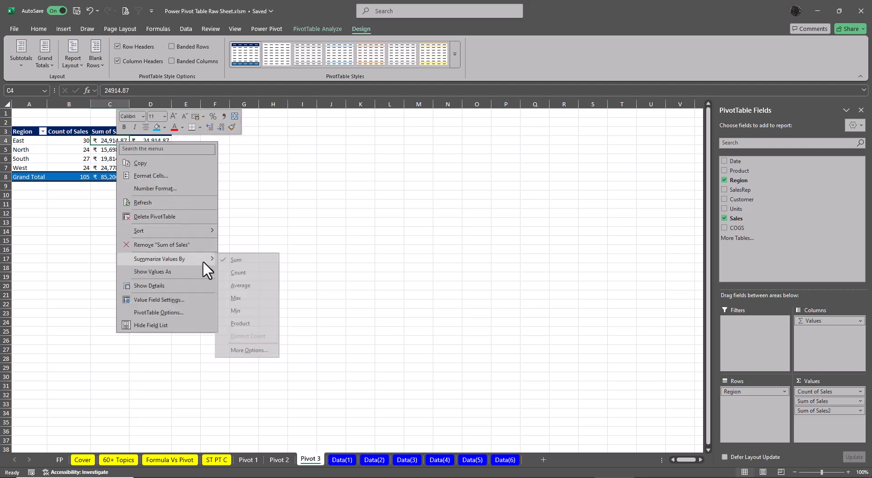
pyautogui.click(253, 298)
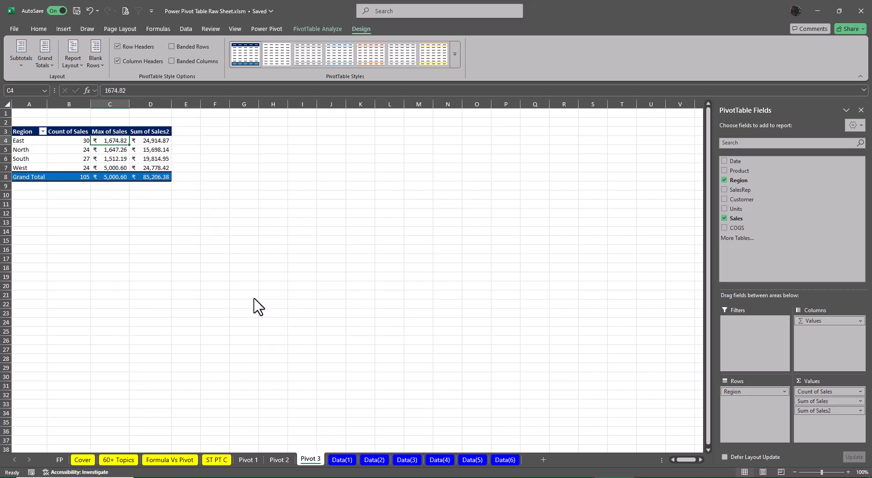
pyautogui.rightClick(155, 142)
pyautogui.moveTo(215, 262)
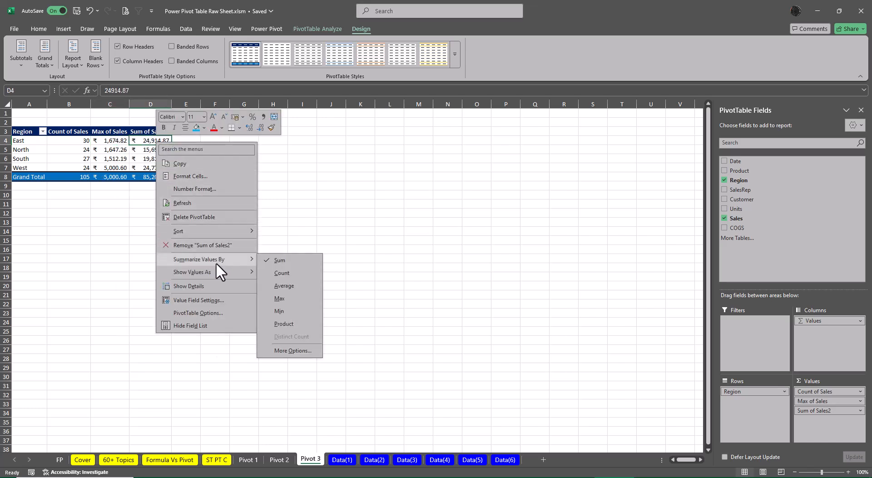
pyautogui.click(280, 309)
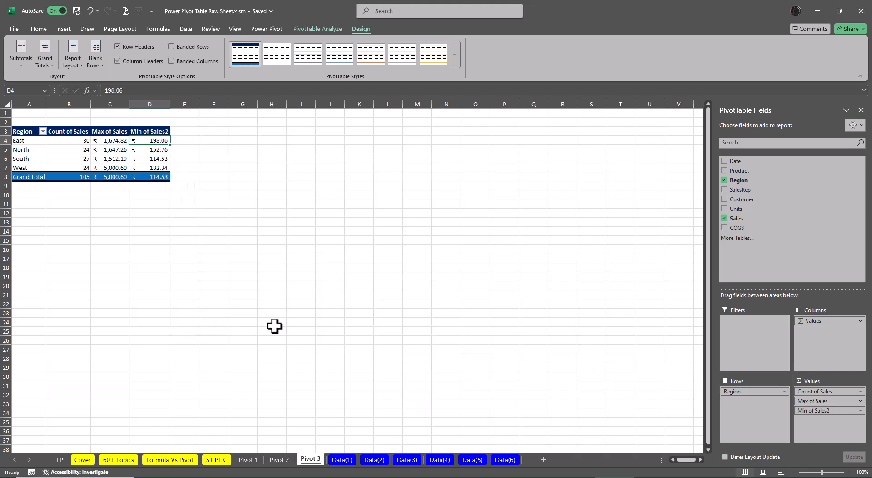
# Rename the Min of Sales2 column heading as Min of Sales
pyautogui.press('Up')
pyautogui.press('F2')
pyautogui.press('BackSpace')
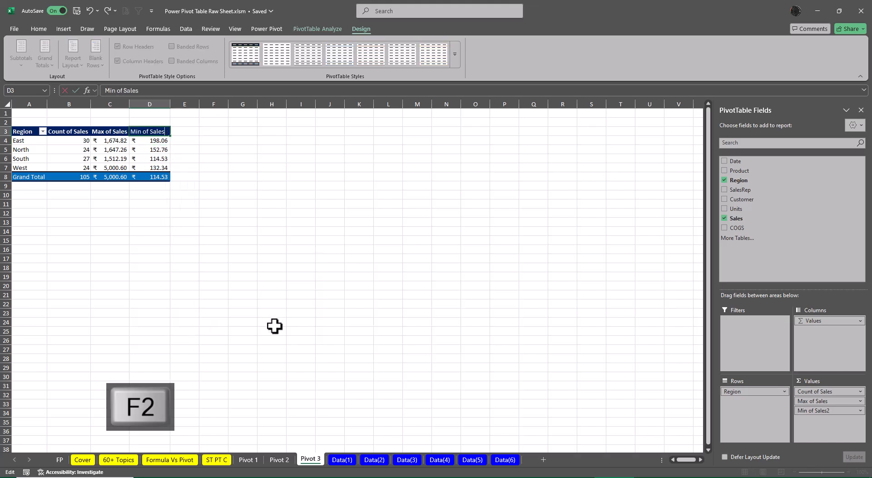
pyautogui.press('Return')
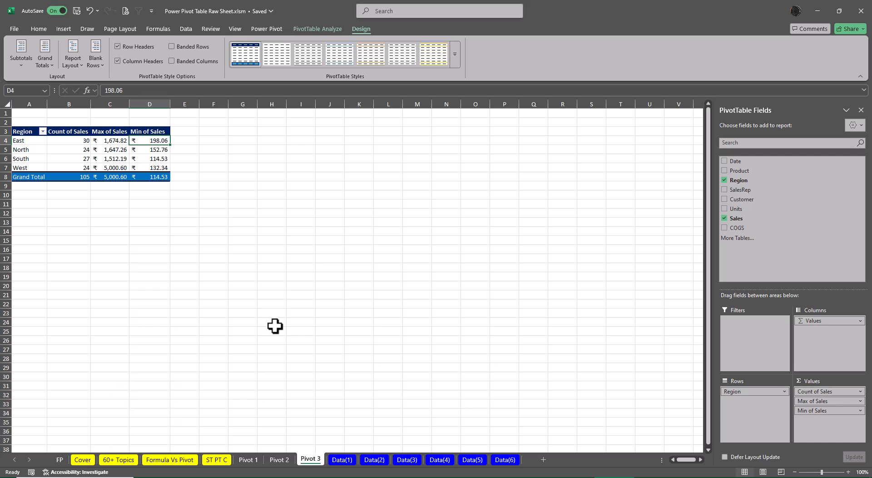
# Shorten the Count of Sales heading in the Pivot 3 PivotTable to Count
pyautogui.press('Up')
pyautogui.press('Left')
pyautogui.press('Left')
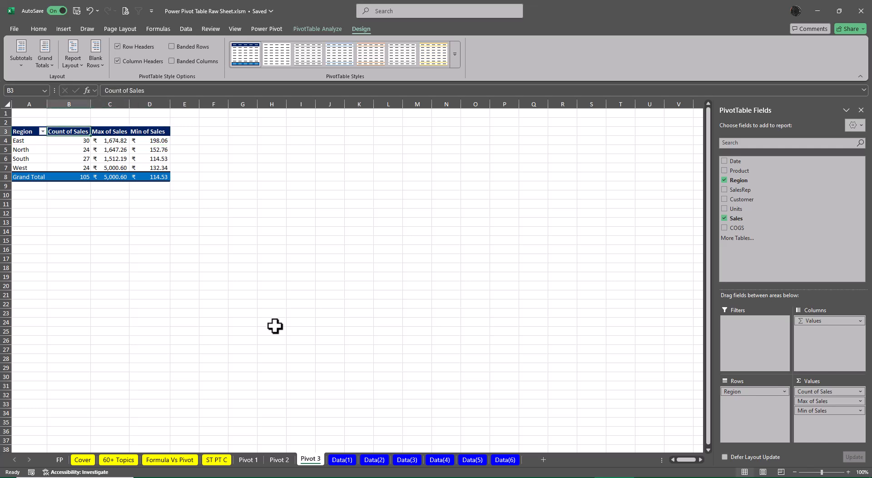
pyautogui.press('F2')
pyautogui.press('BackSpace')
pyautogui.press('BackSpace')
pyautogui.press('BackSpace')
pyautogui.press('BackSpace')
pyautogui.press('BackSpace')
pyautogui.press('BackSpace')
pyautogui.press('BackSpace')
pyautogui.press('BackSpace')
pyautogui.press('BackSpace')
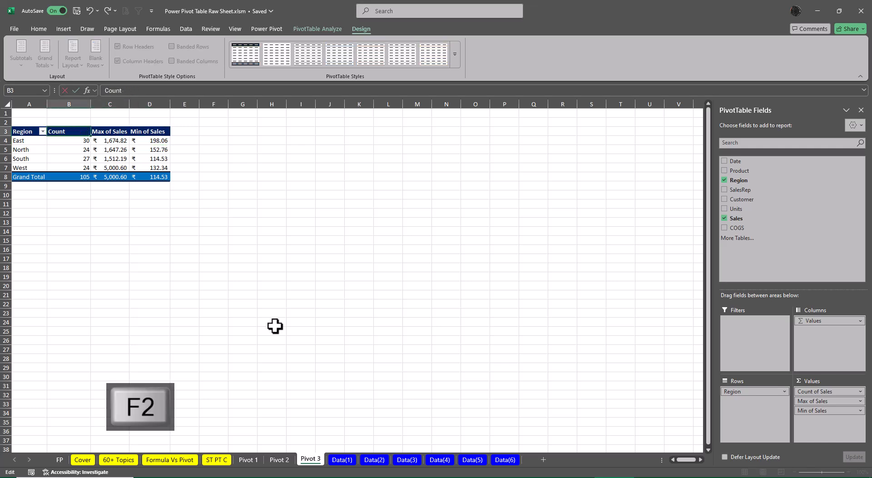
pyautogui.press('Return')
# Shorten the Max of Sales heading in the Pivot 3 PivotTable to Max
pyautogui.press('Up')
pyautogui.press('Right')
pyautogui.press('F2')
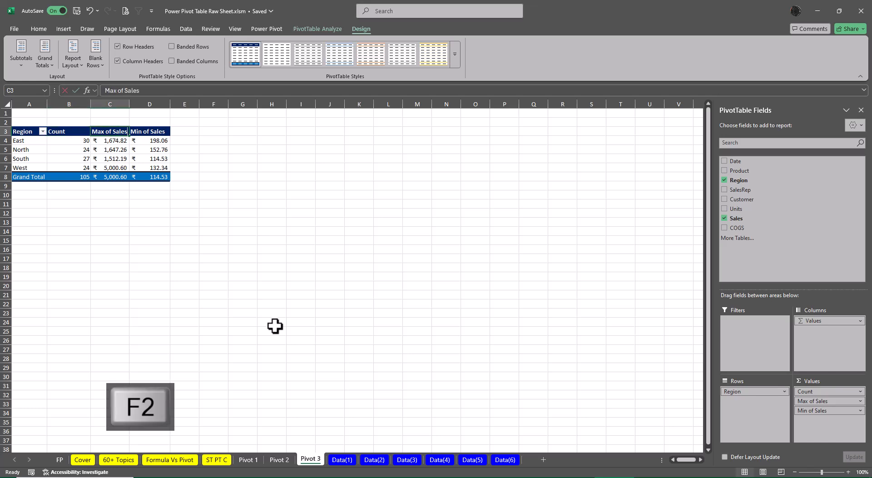
pyautogui.press('BackSpace')
pyautogui.press('BackSpace')
pyautogui.press('BackSpace')
pyautogui.press('BackSpace')
pyautogui.press('BackSpace')
# Shorten the Min of Sales heading in the Pivot 3 PivotTable to Min
pyautogui.press('BackSpace')
pyautogui.press('BackSpace')
pyautogui.press('BackSpace')
pyautogui.press('BackSpace')
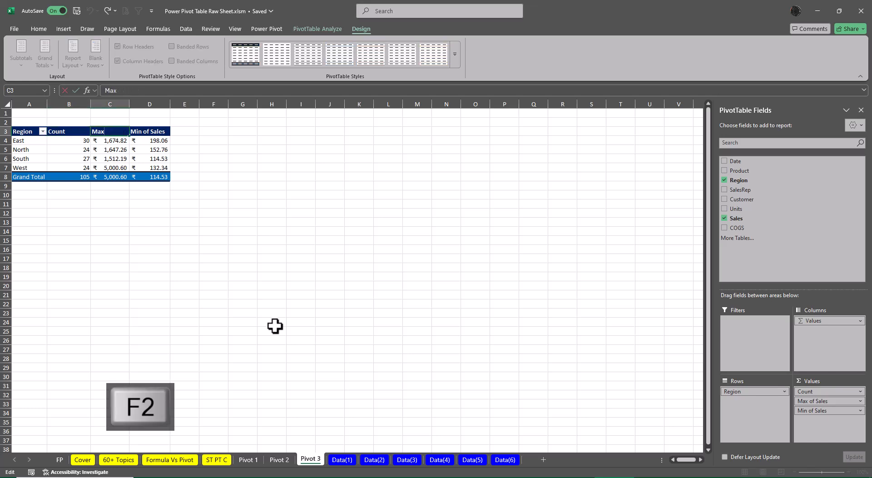
pyautogui.press('Return')
pyautogui.press('Up')
pyautogui.press('Right')
pyautogui.press('F2')
pyautogui.press('BackSpace')
pyautogui.press('BackSpace')
pyautogui.press('BackSpace')
pyautogui.press('BackSpace')
pyautogui.press('BackSpace')
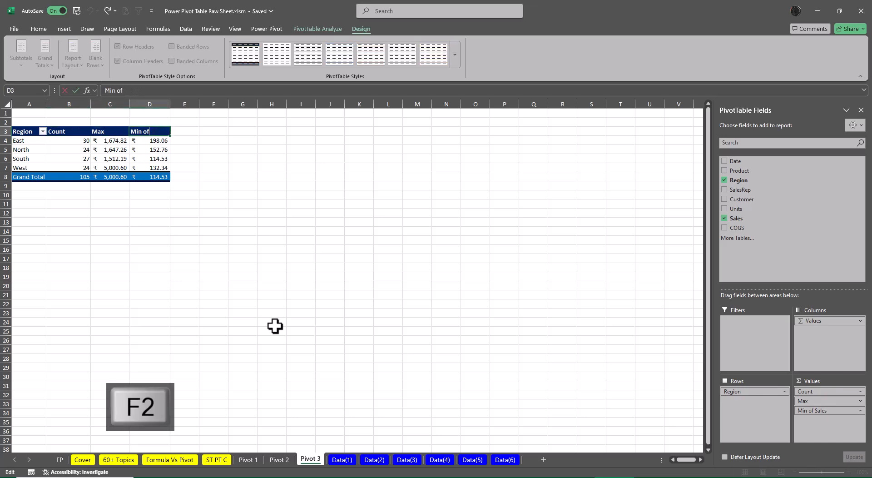
pyautogui.press('BackSpace')
pyautogui.press('BackSpace')
pyautogui.press('BackSpace')
pyautogui.press('Return')
pyautogui.press('Up')
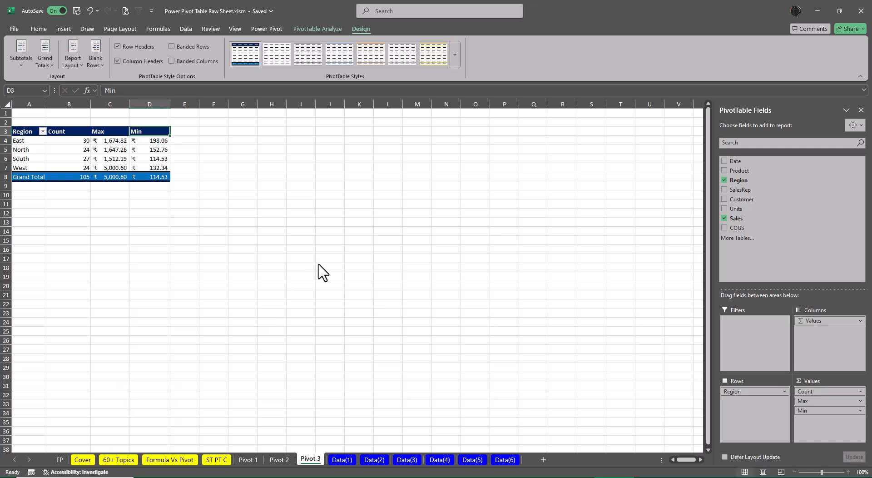
# Examine the custom name and summary function in the value field settings of the Min column
pyautogui.rightClick(156, 133)
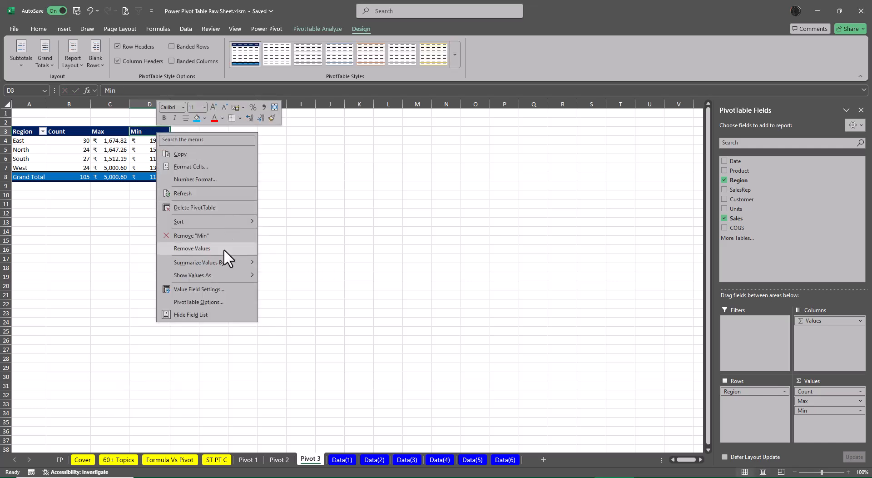
pyautogui.click(212, 288)
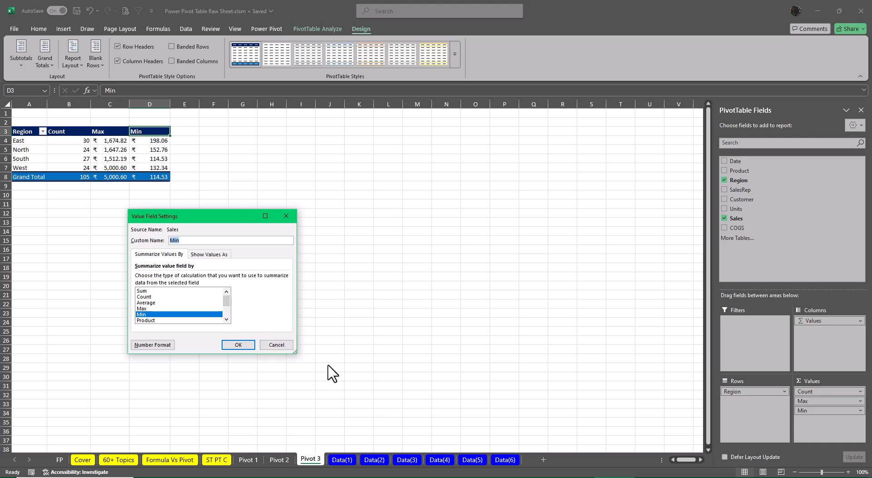
pyautogui.click(282, 347)
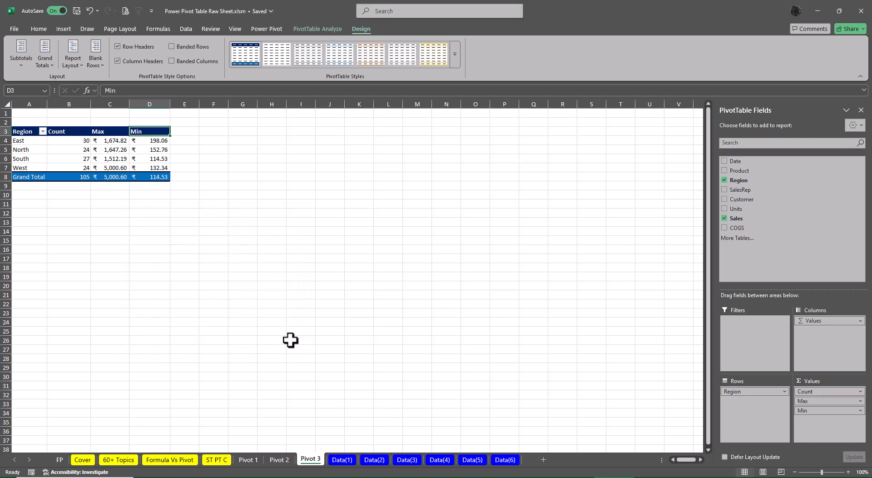
# Review the topic list at the start of the Data(1) sheet, including the Create PivotTable Style entry
pyautogui.click(342, 460)
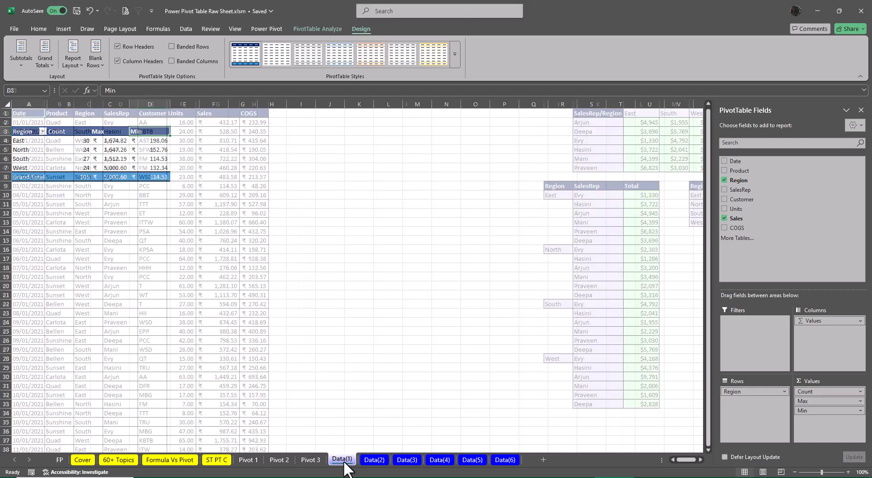
pyautogui.scroll(1, 787, 371)
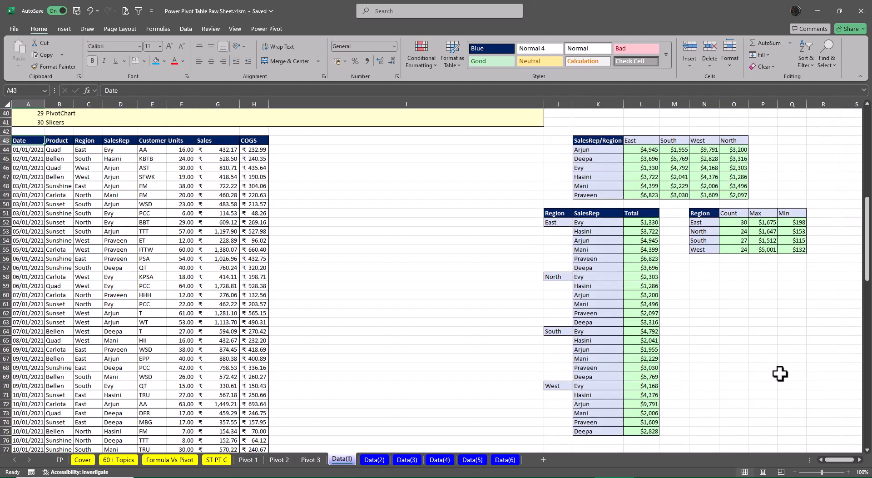
pyautogui.scroll(13, 239, 245)
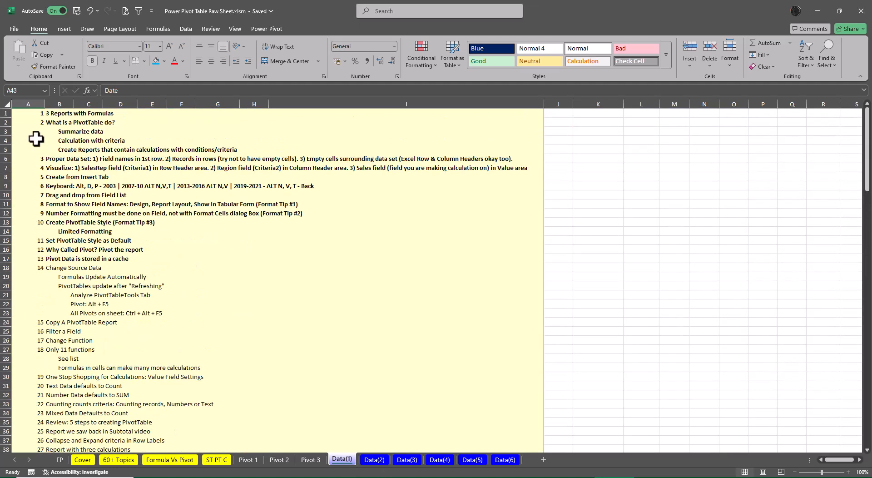
pyautogui.click(4, 114)
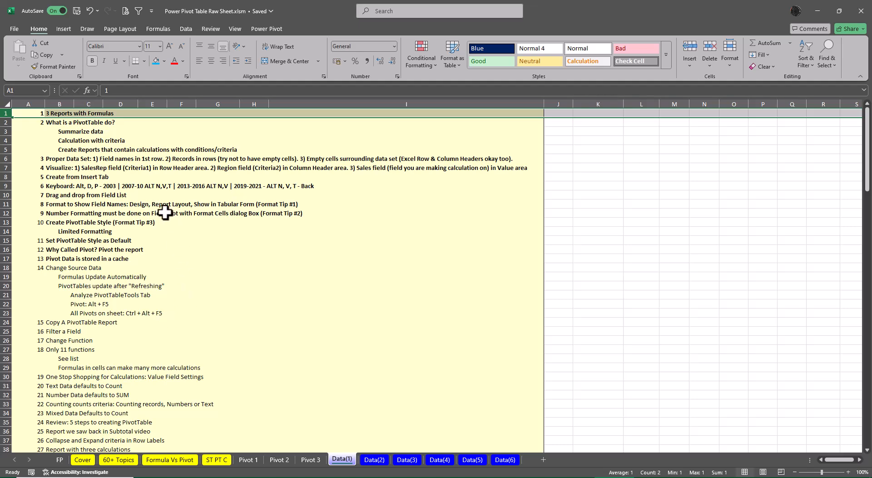
pyautogui.click(6, 222)
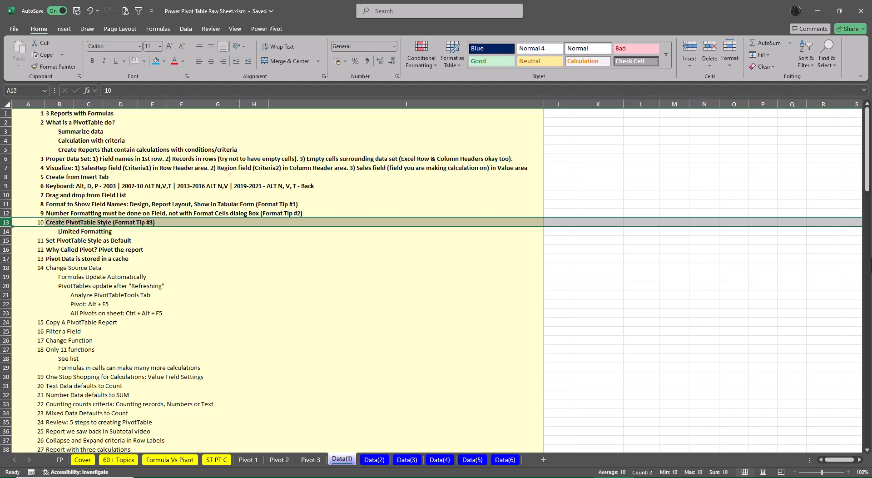
pyautogui.moveTo(658, 253); pyautogui.dragTo(677, 251)
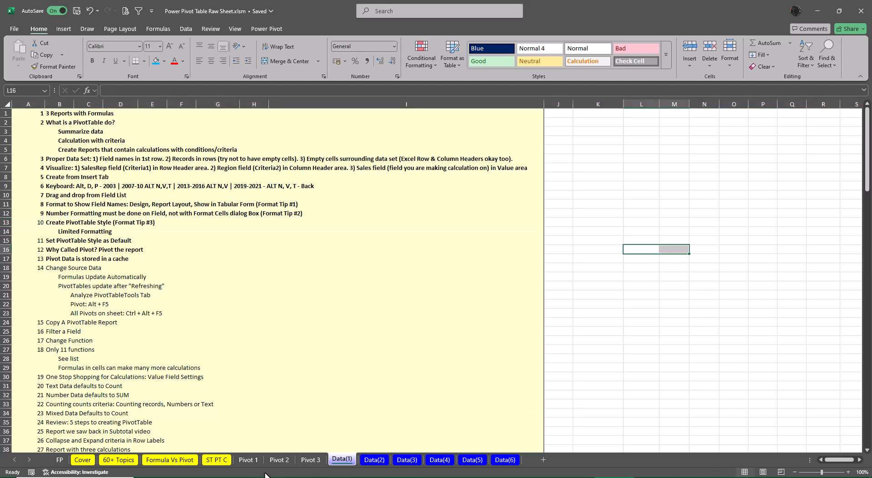
# On the Pivot 1 sheet, browse the PivotTable styles and start a new style named Rep Day - Flag Day
pyautogui.click(249, 460)
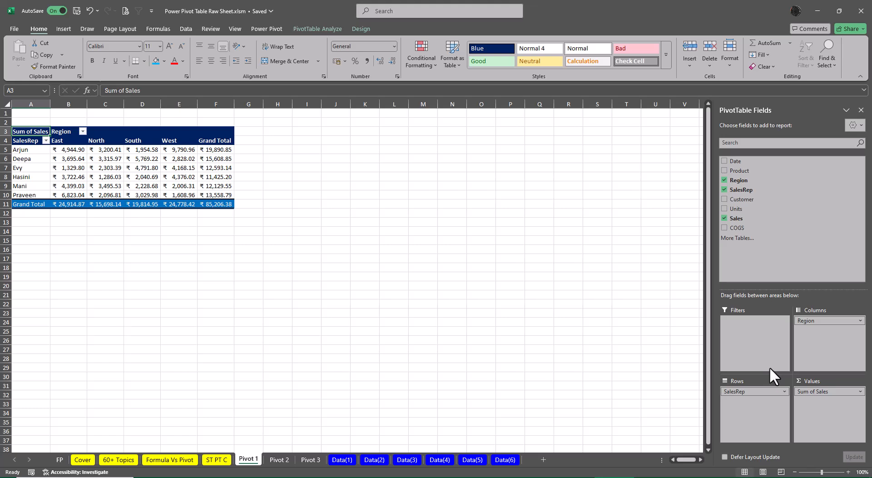
pyautogui.click(361, 28)
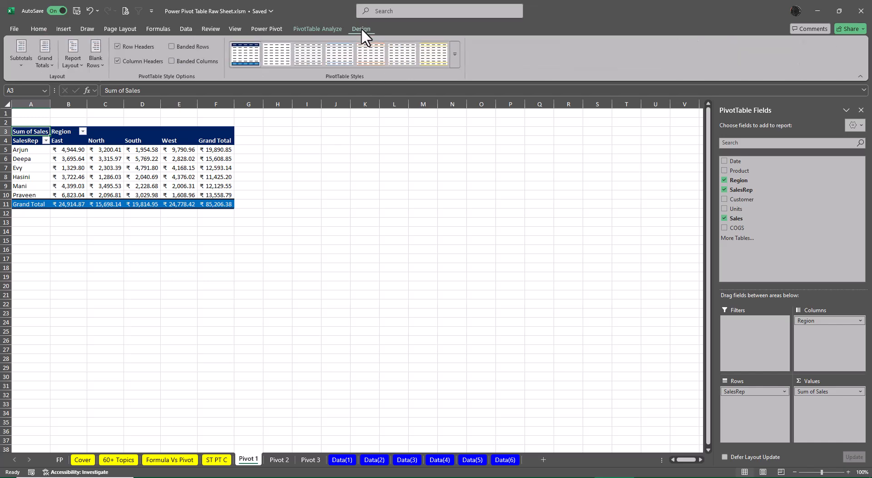
pyautogui.click(457, 56)
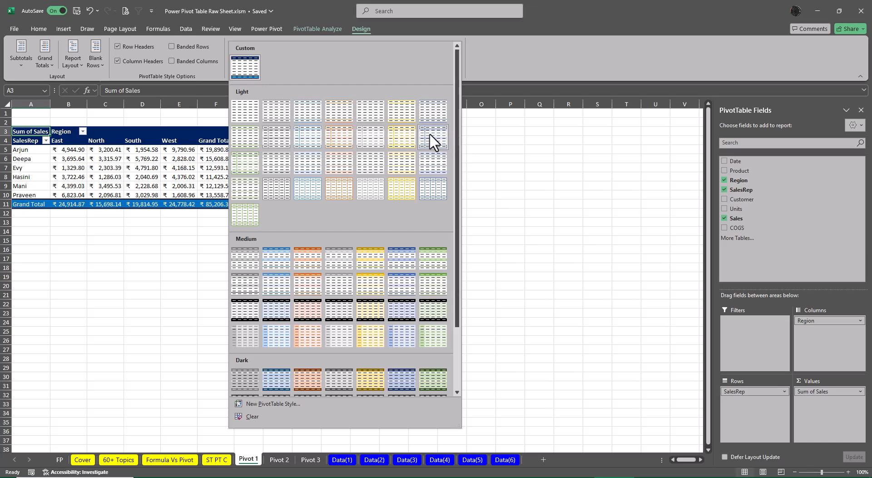
pyautogui.scroll(-3, 431, 139)
pyautogui.scroll(3, 431, 138)
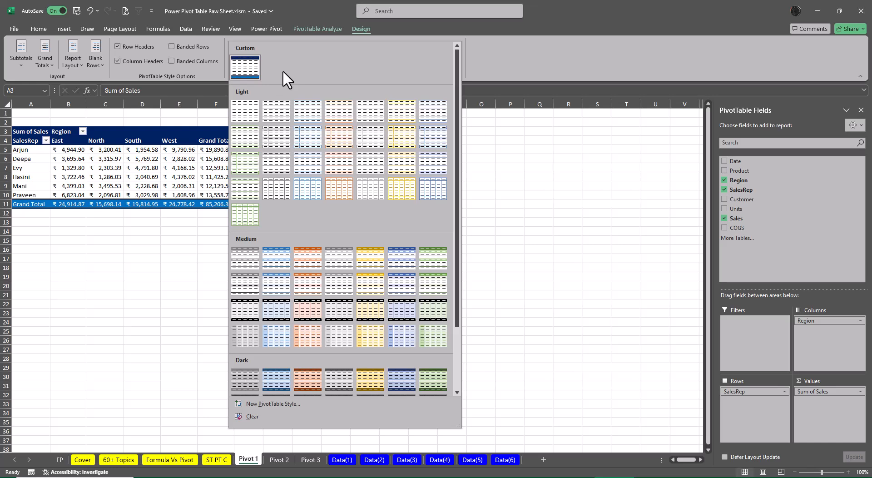
pyautogui.scroll(-3, 406, 110)
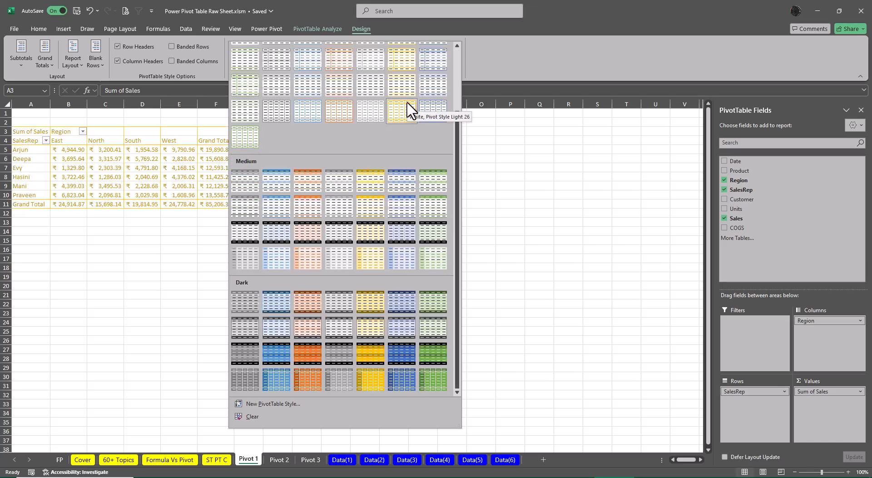
pyautogui.click(279, 402)
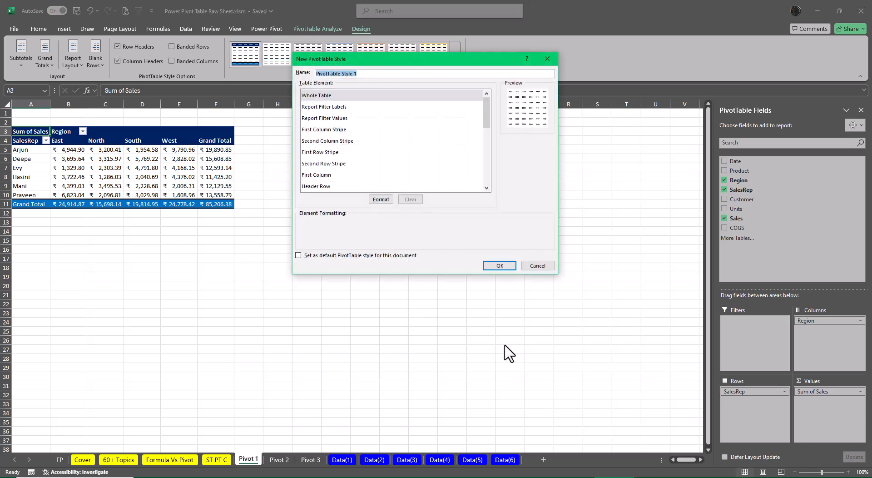
pyautogui.press('BackSpace')
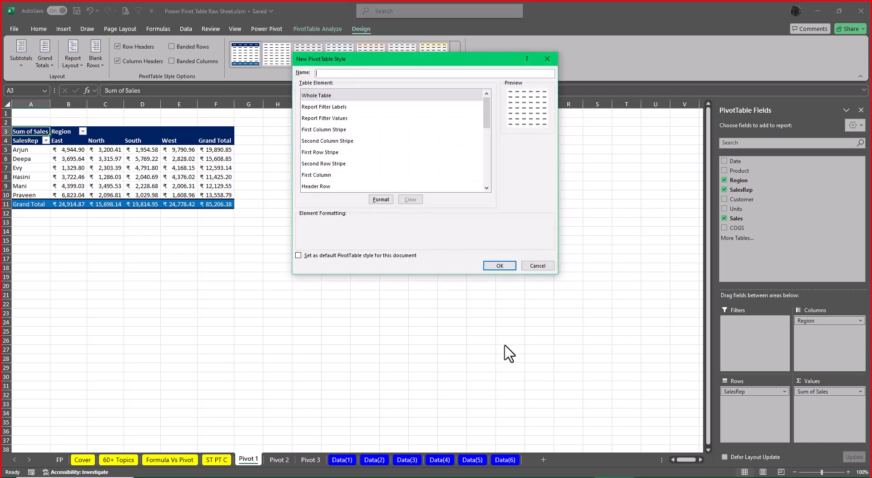
pyautogui.write('Rep Day - Flag Day')
# In the new Rep Day - Flag Day style, fill the Header Row element with the custom orange #ED9513
pyautogui.moveTo(487, 112); pyautogui.dragTo(485, 129)
pyautogui.click(336, 132)
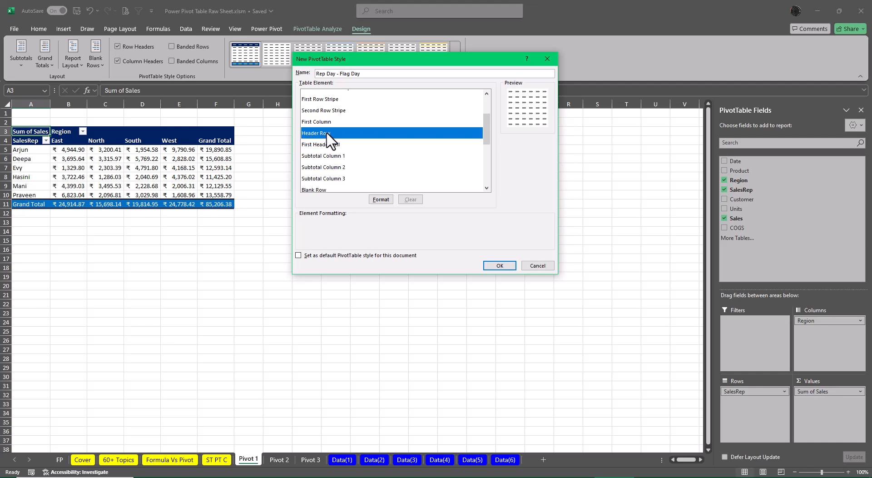
pyautogui.click(380, 200)
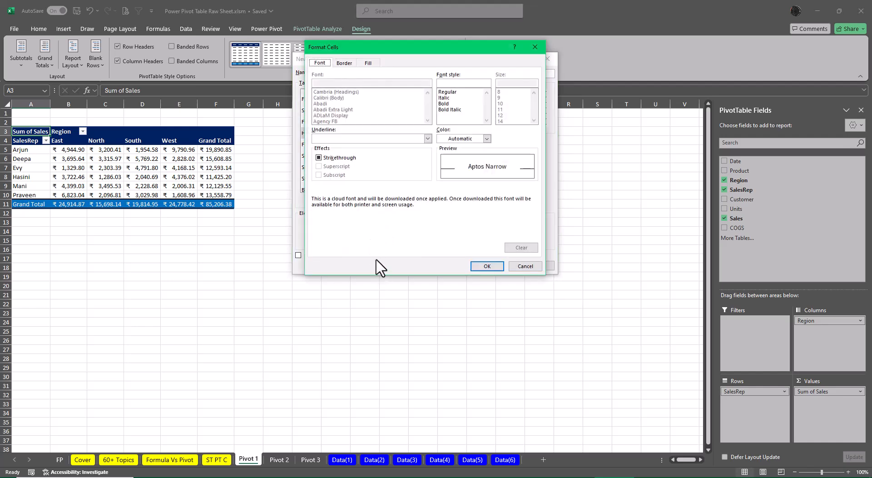
pyautogui.hotkey('ctrl', '2')
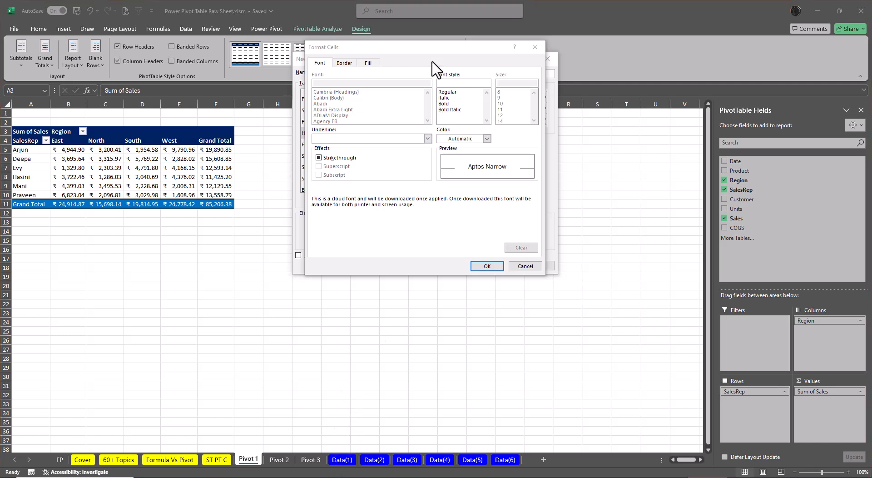
pyautogui.click(369, 63)
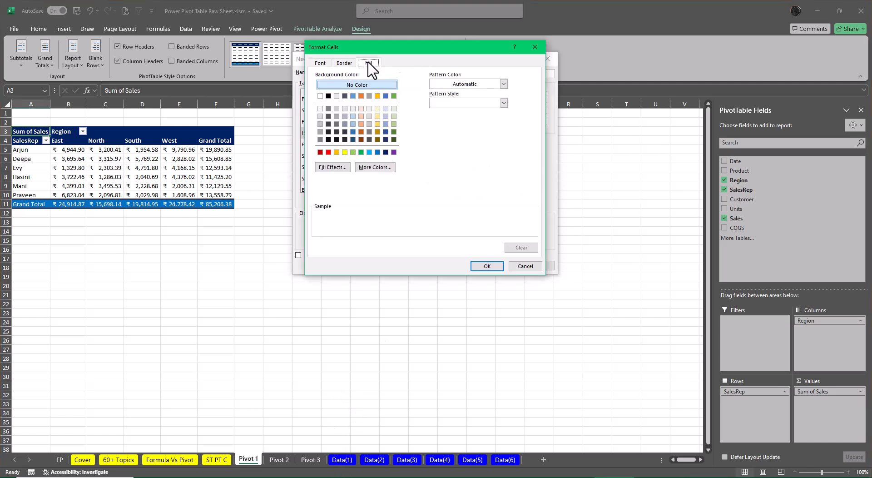
pyautogui.click(336, 152)
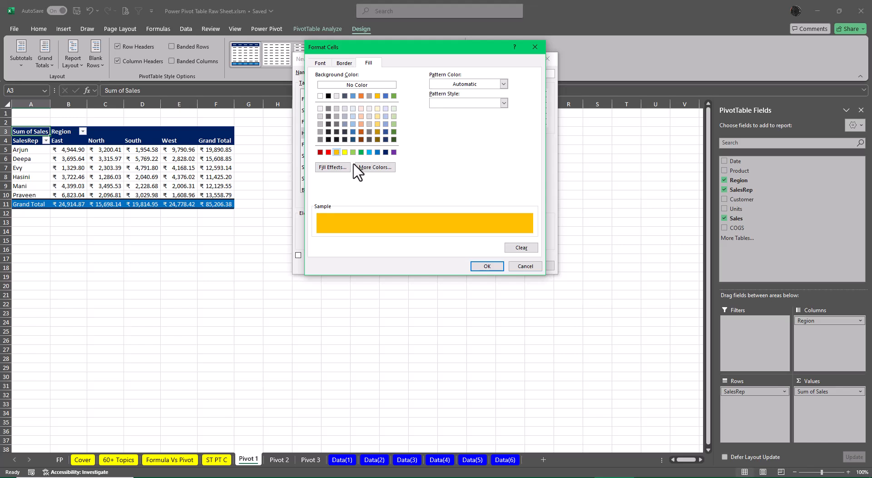
pyautogui.click(375, 168)
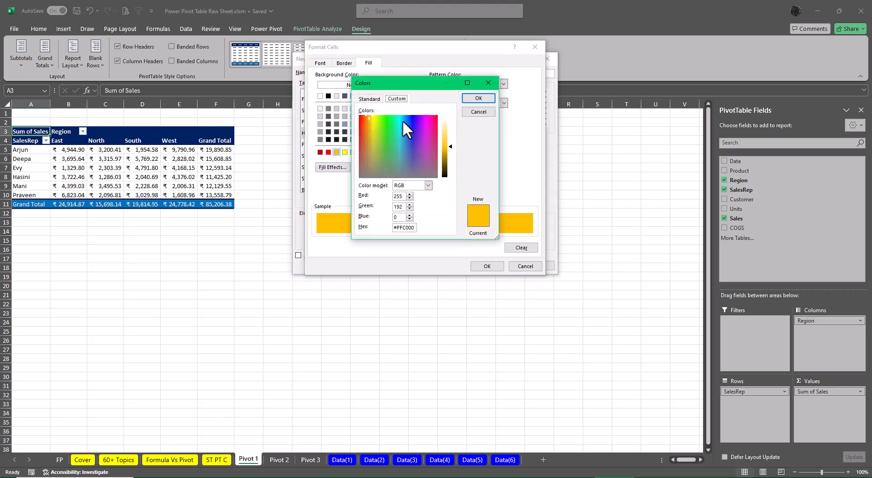
pyautogui.moveTo(374, 119); pyautogui.dragTo(367, 123)
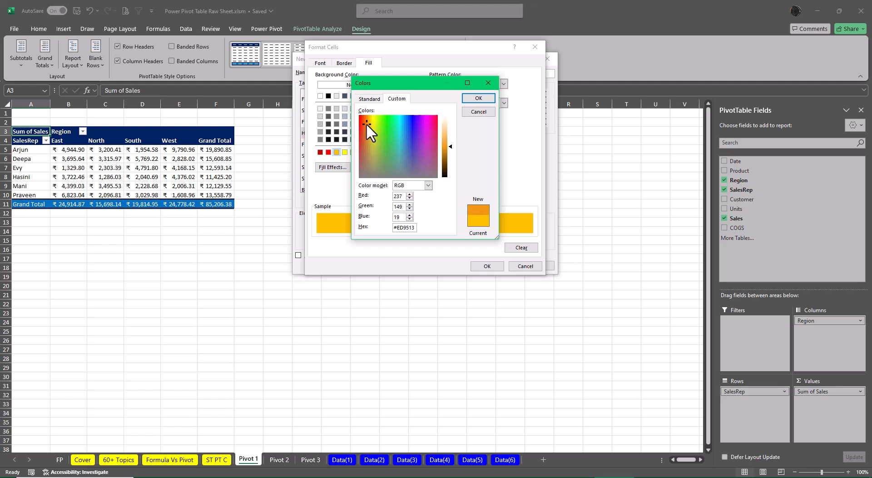
pyautogui.click(480, 100)
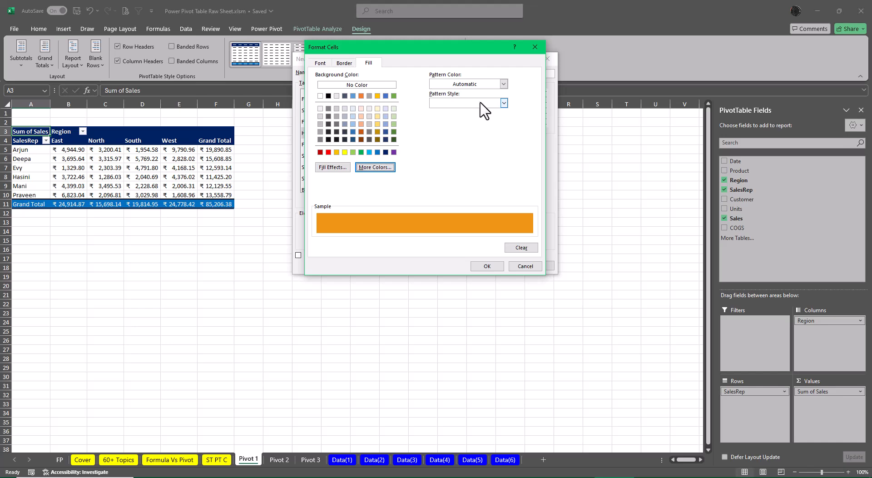
pyautogui.click(496, 265)
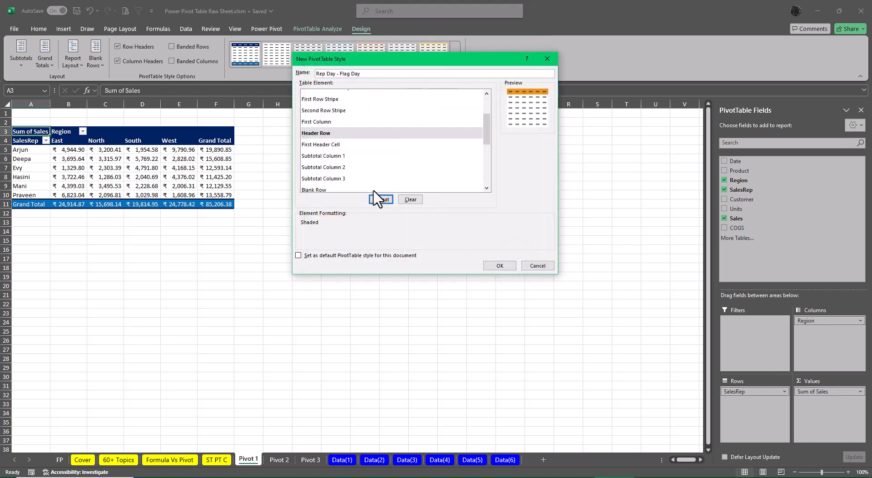
# Give the style's Header Row a bold light grey font, and apply the saved style to the Pivot 1 PivotTable
pyautogui.click(382, 200)
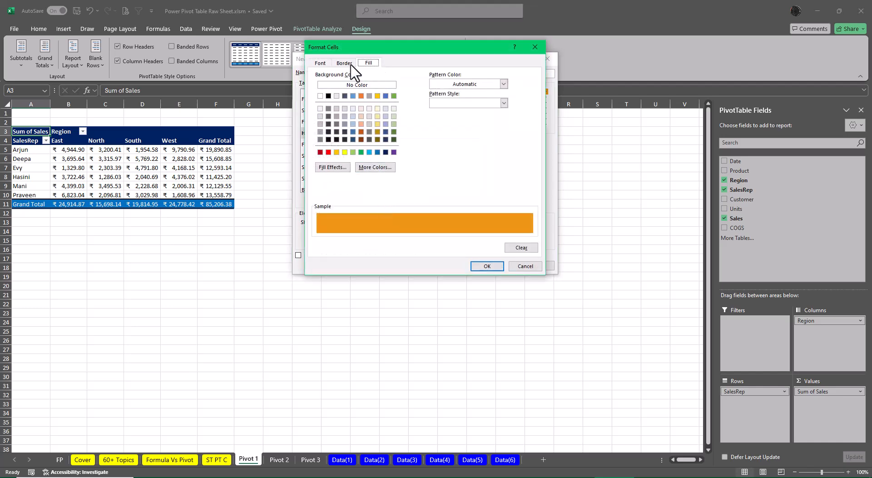
pyautogui.click(321, 64)
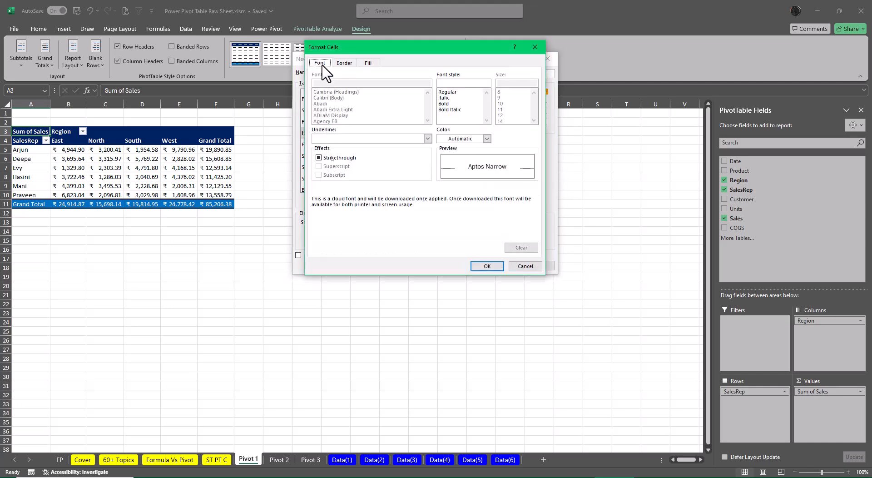
pyautogui.click(450, 104)
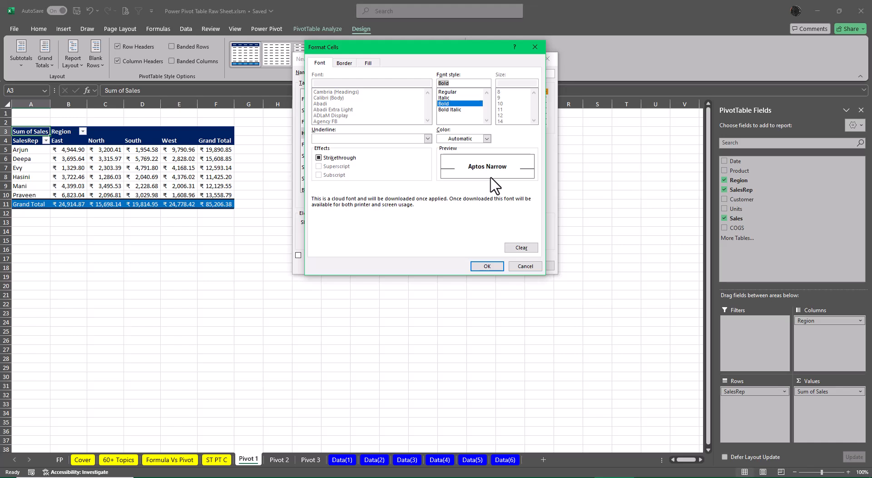
pyautogui.click(486, 138)
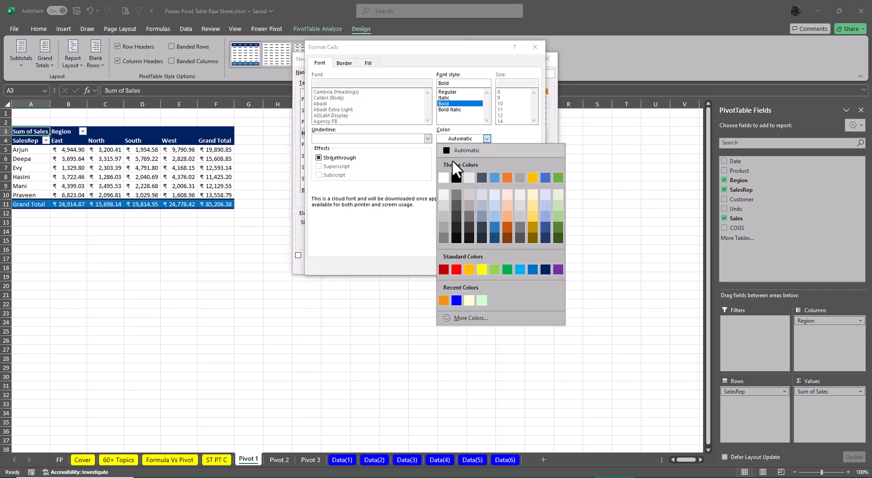
pyautogui.click(445, 206)
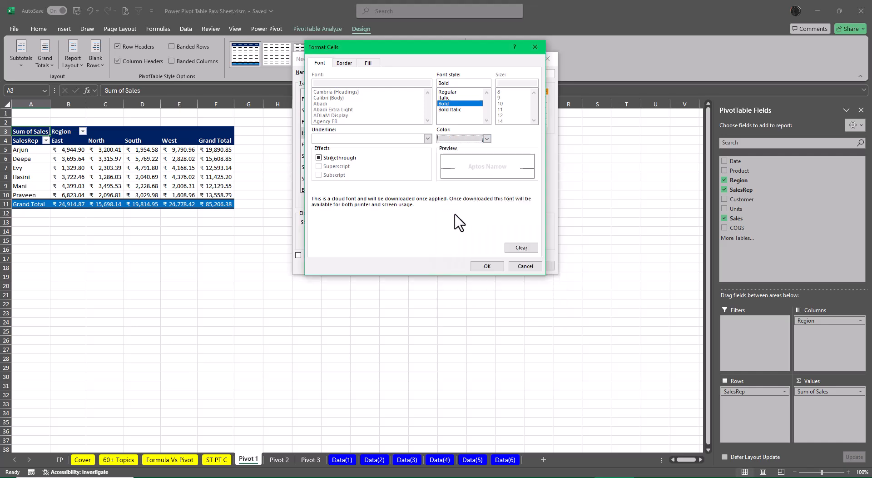
pyautogui.click(487, 266)
pyautogui.click(503, 268)
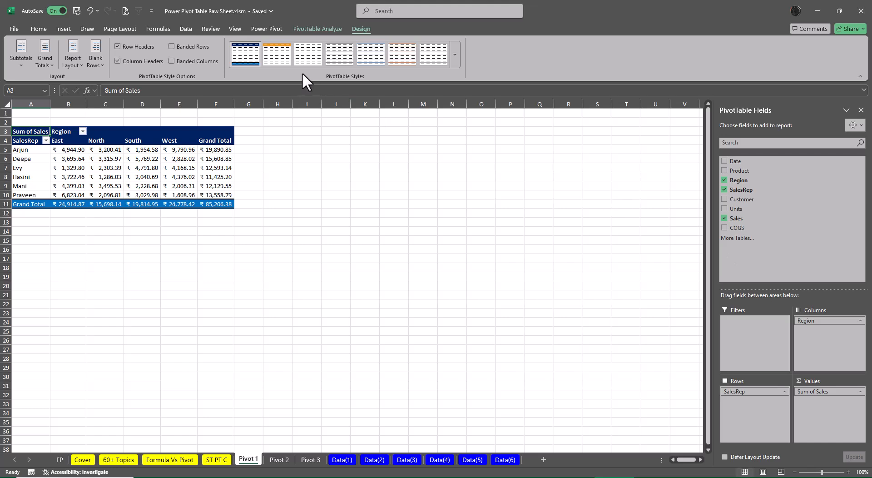
pyautogui.click(285, 56)
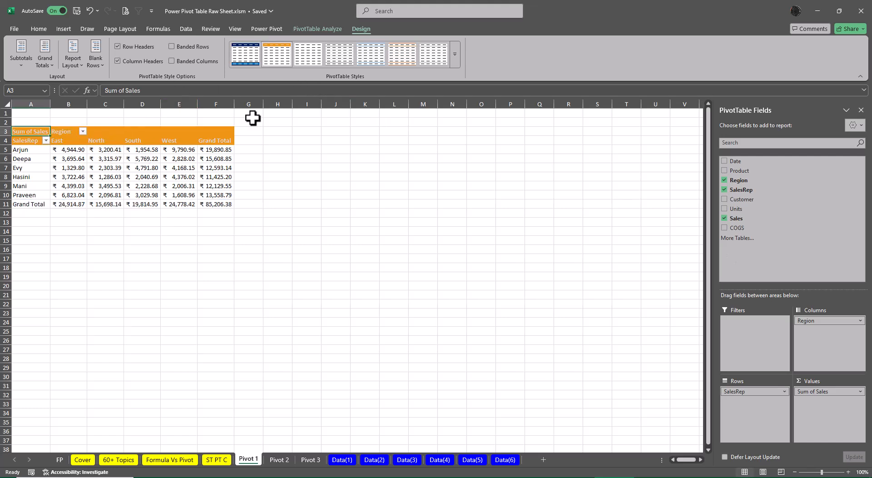
# Modify the Rep Day - Flag Day style, changing the Header Row font colour to white
pyautogui.click(455, 55)
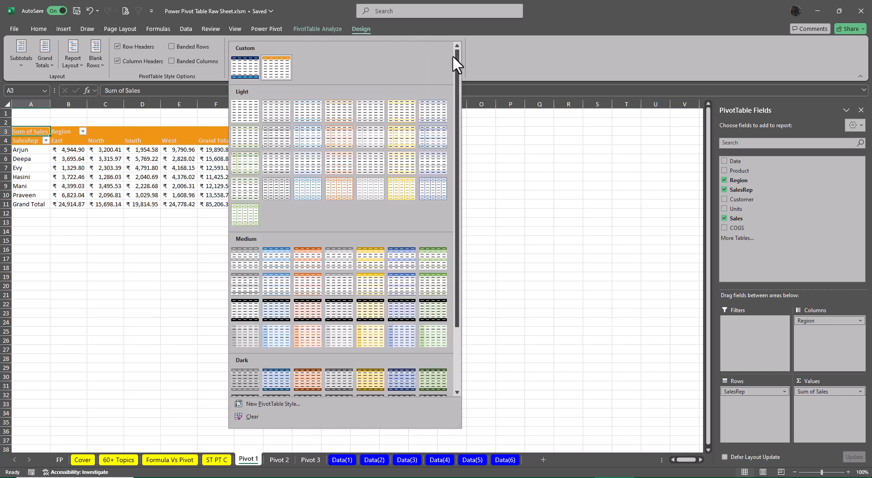
pyautogui.rightClick(279, 68)
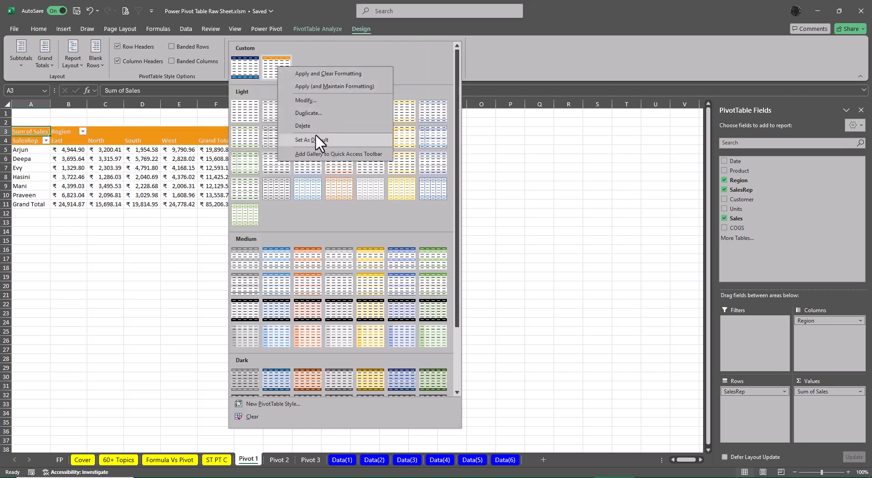
pyautogui.click(317, 101)
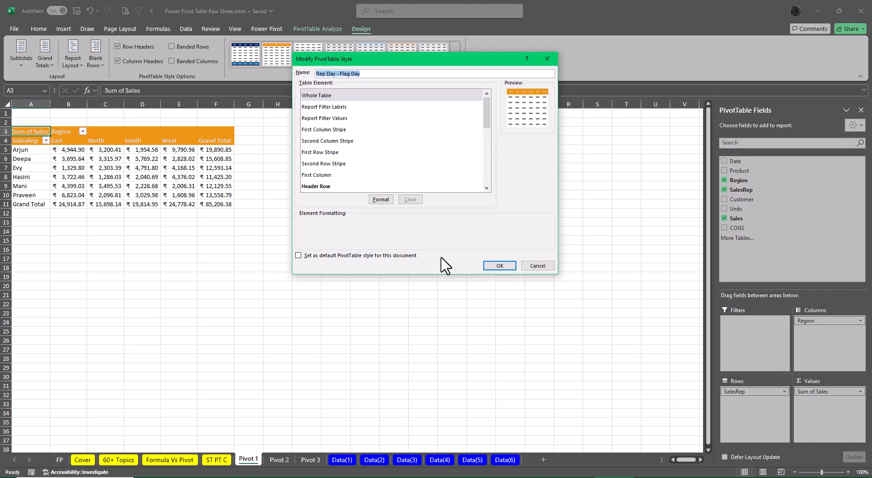
pyautogui.click(344, 187)
pyautogui.click(381, 200)
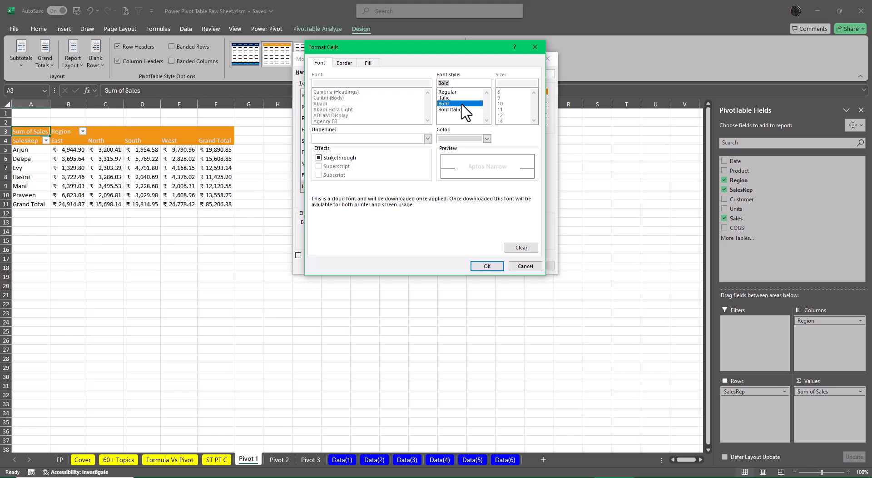
pyautogui.click(487, 139)
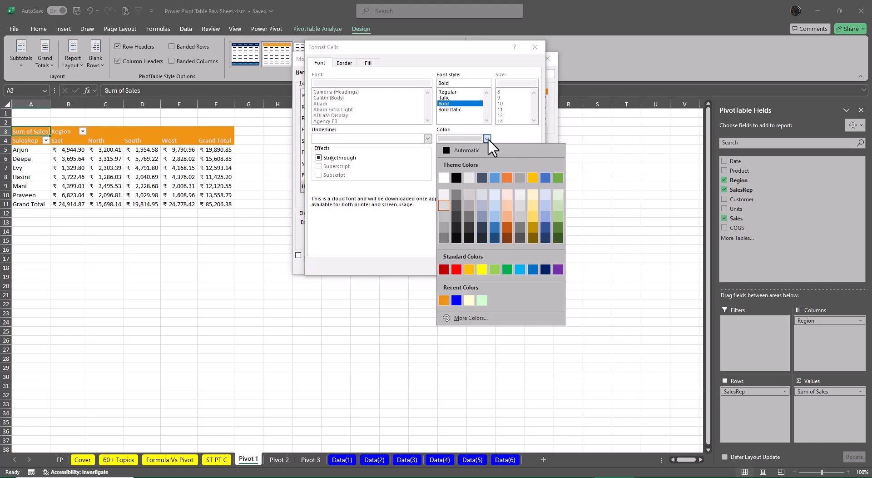
pyautogui.click(444, 178)
pyautogui.click(370, 64)
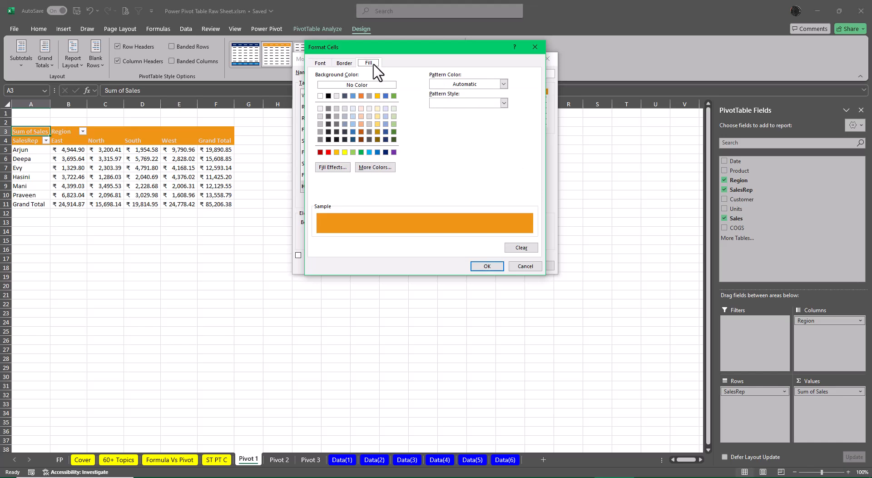
pyautogui.click(481, 268)
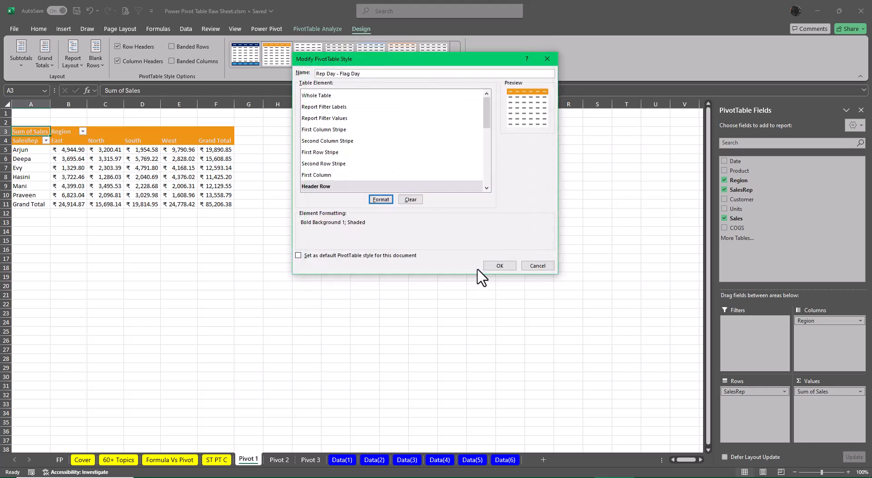
# Format the style's Grand Total Row element with a standard green fill and a bold white font
pyautogui.scroll(-4, 459, 132)
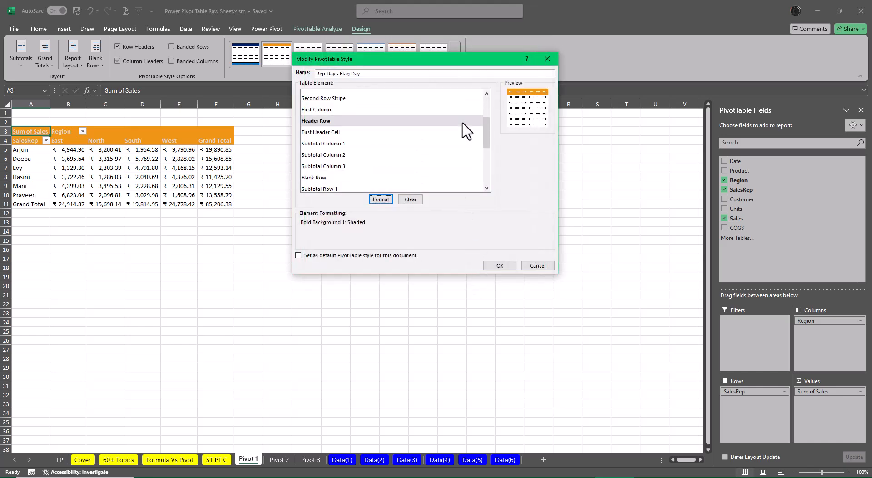
pyautogui.scroll(-2, 462, 124)
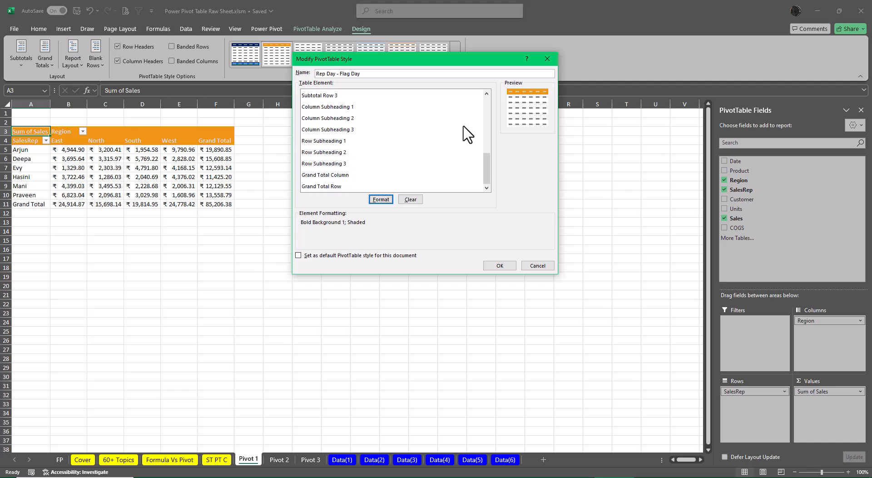
pyautogui.click(322, 187)
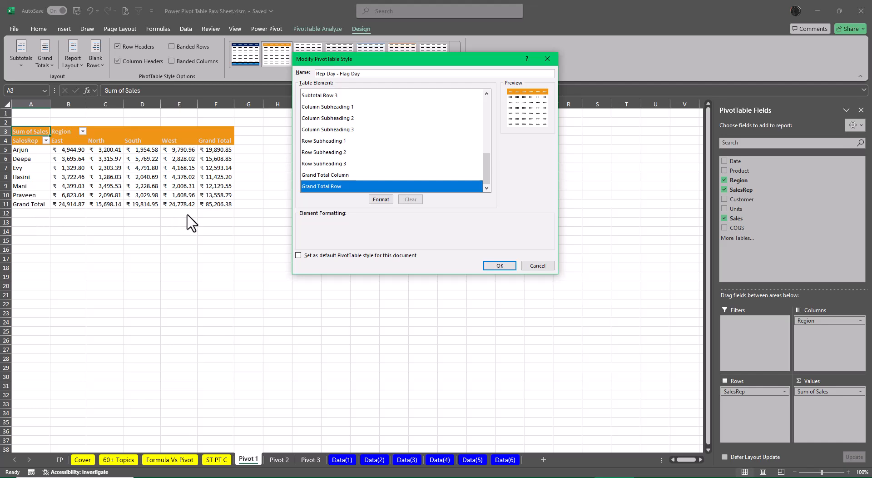
pyautogui.click(381, 200)
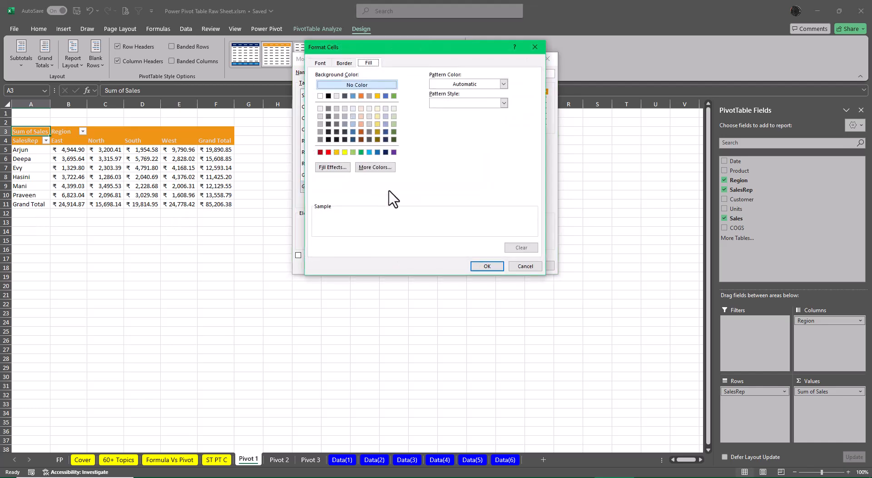
pyautogui.click(361, 152)
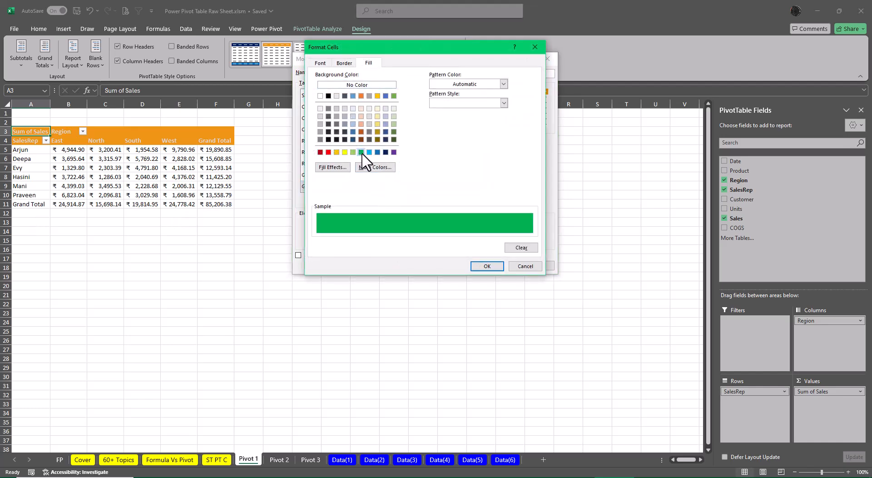
pyautogui.click(321, 64)
pyautogui.click(448, 104)
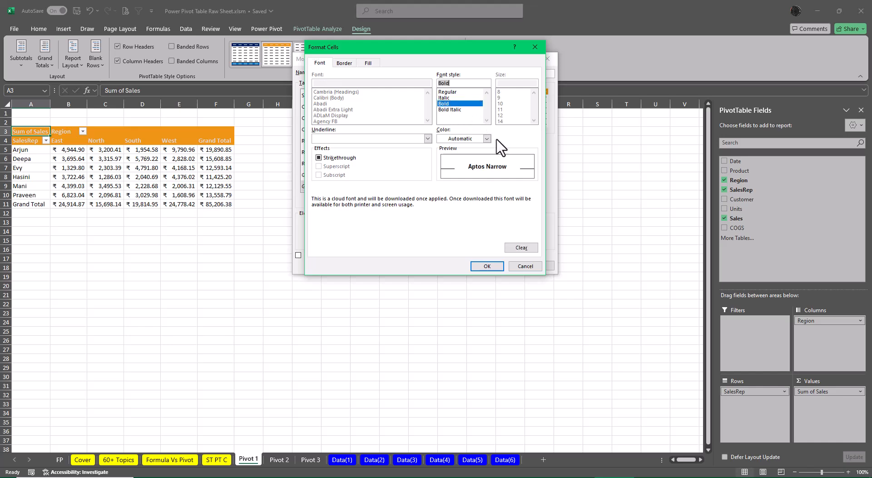
pyautogui.click(487, 139)
pyautogui.click(444, 177)
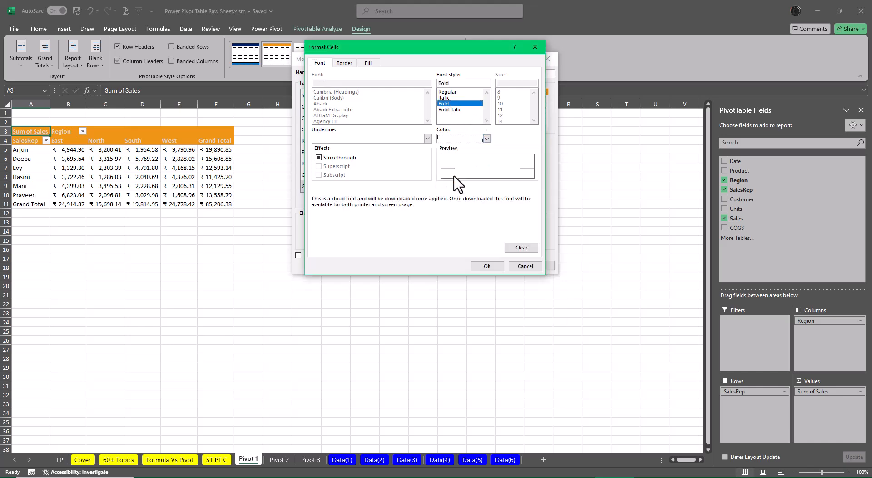
pyautogui.click(487, 267)
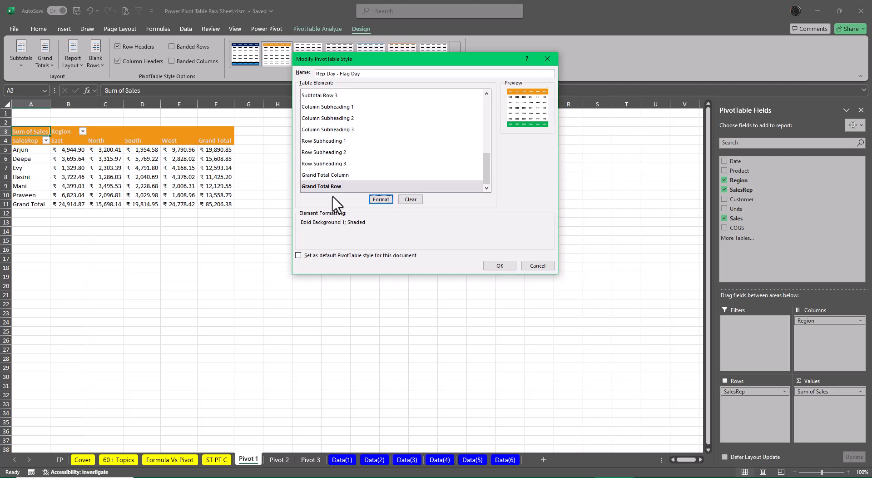
# Add a medium solid top border and a double bottom border to the Grand Total Row, and save the modified style
pyautogui.click(381, 200)
pyautogui.click(344, 63)
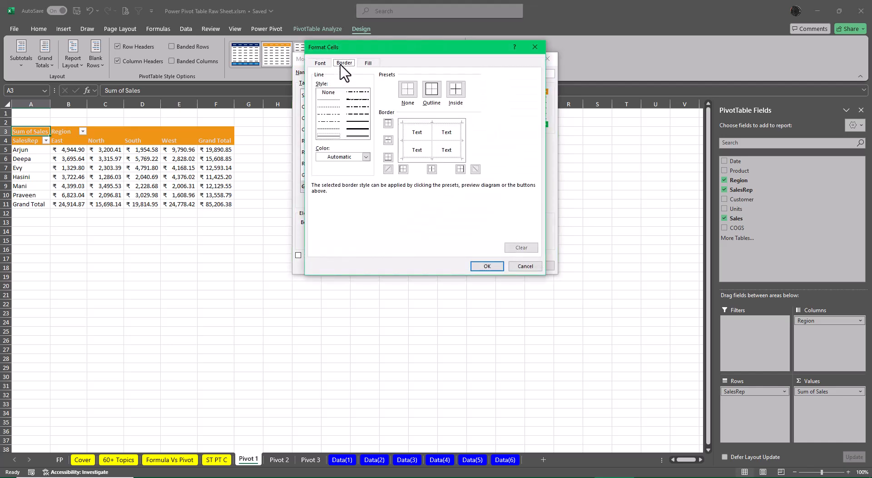
pyautogui.click(358, 122)
pyautogui.click(436, 122)
pyautogui.click(359, 136)
pyautogui.click(429, 162)
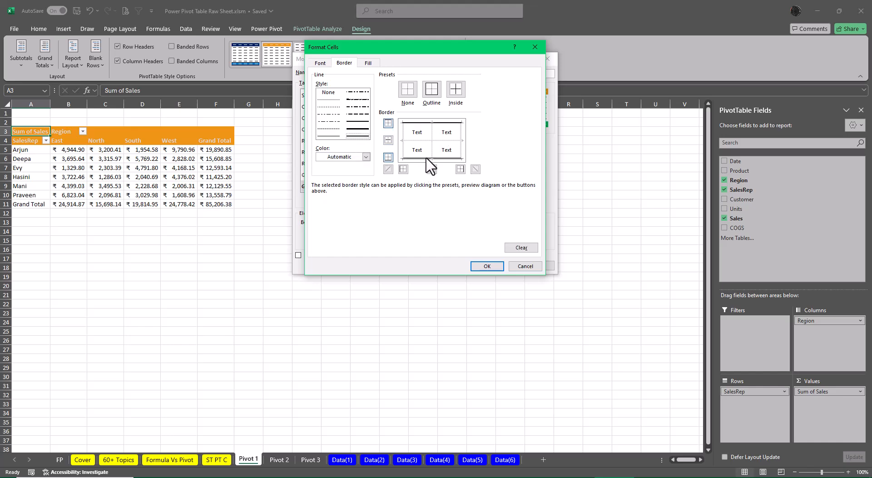
pyautogui.click(487, 266)
pyautogui.click(496, 266)
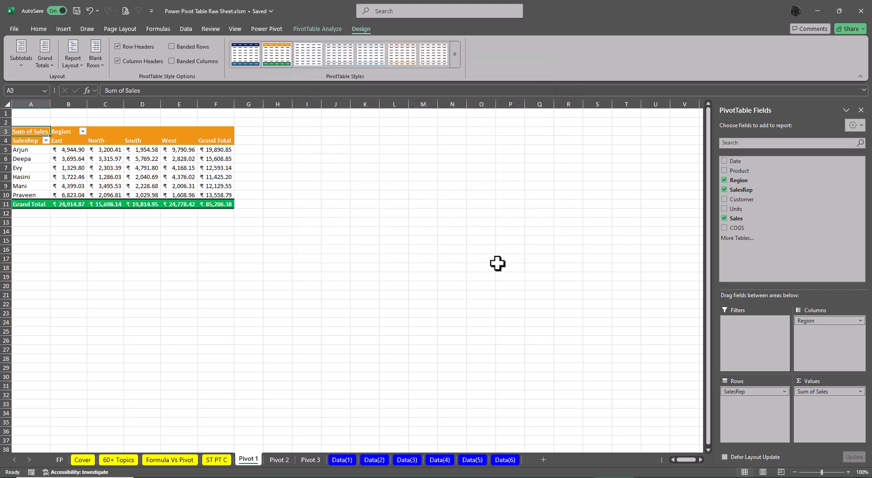
pyautogui.click(498, 262)
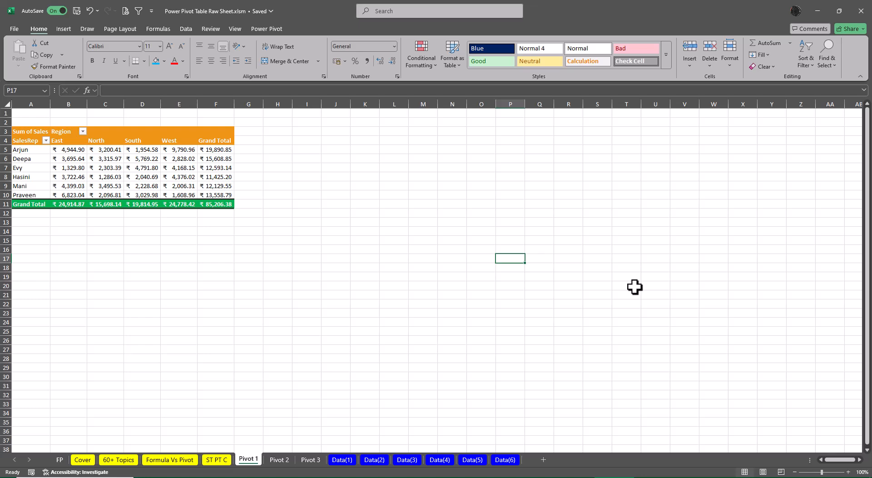
# Apply the Rep Day - Flag Day style to the PivotTables on Pivot 2 and Pivot 3, and check the styling across all three pivot sheets
pyautogui.click(285, 461)
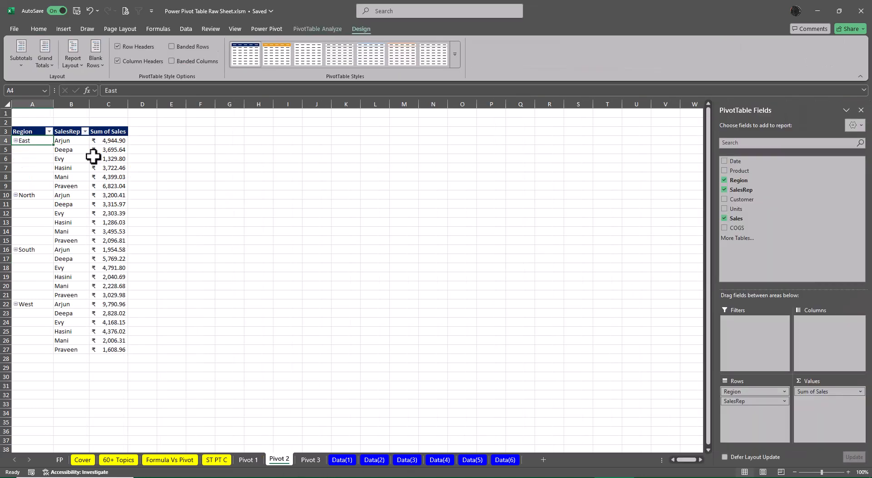
pyautogui.click(38, 133)
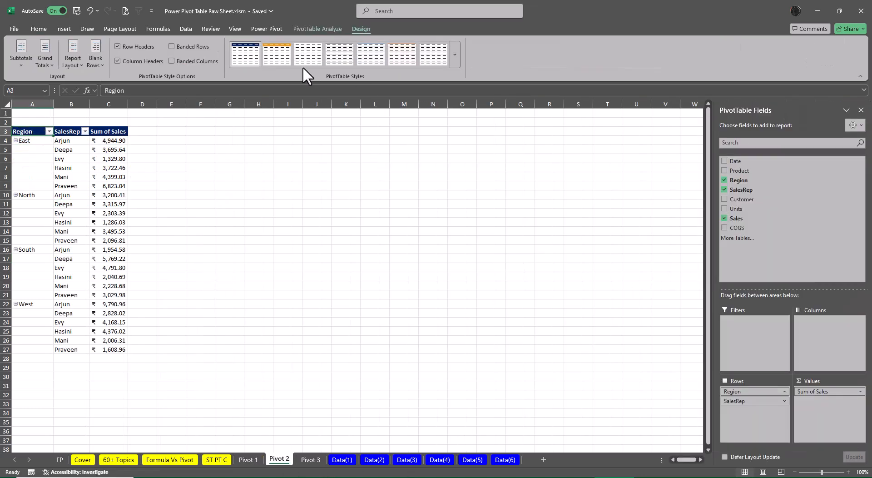
pyautogui.click(287, 62)
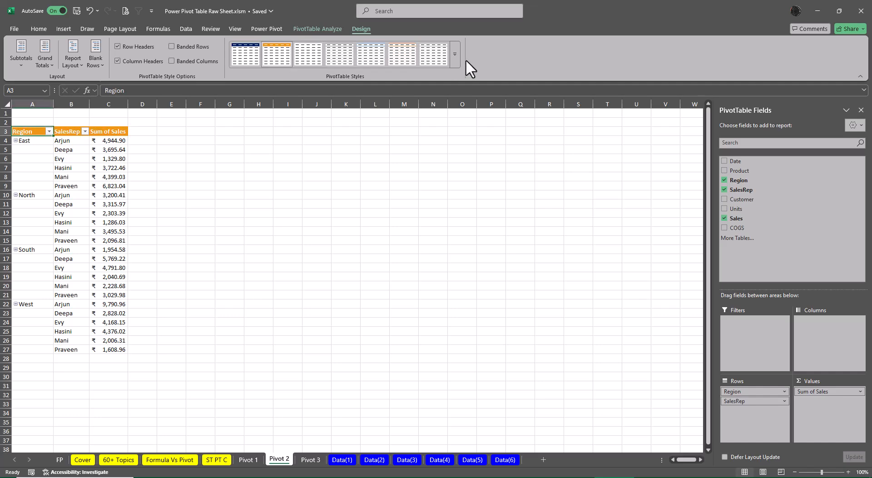
pyautogui.click(454, 54)
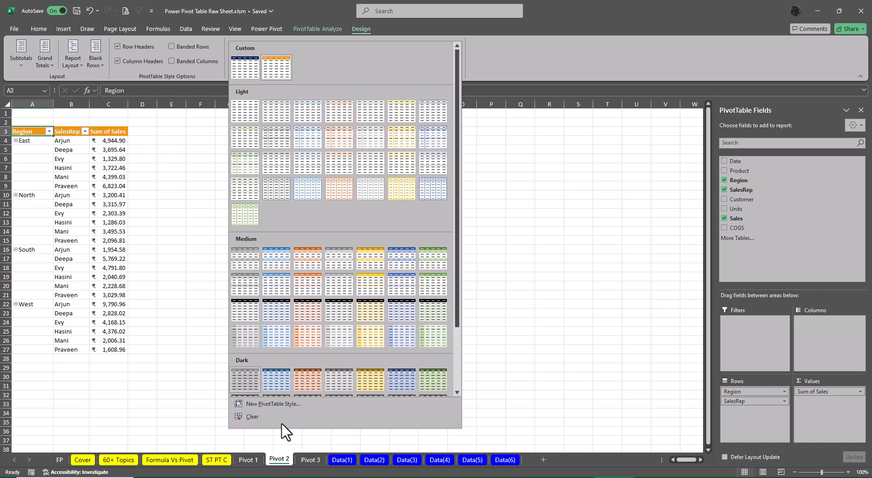
pyautogui.click(314, 455)
pyautogui.click(314, 458)
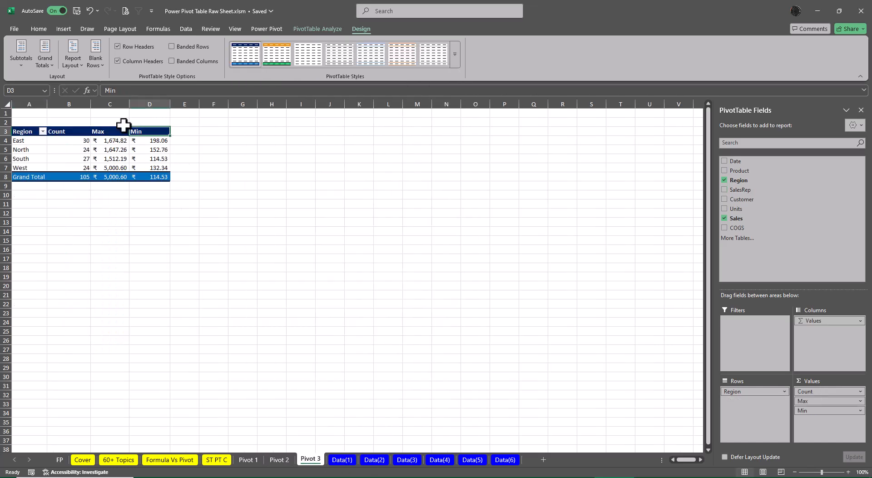
pyautogui.click(277, 54)
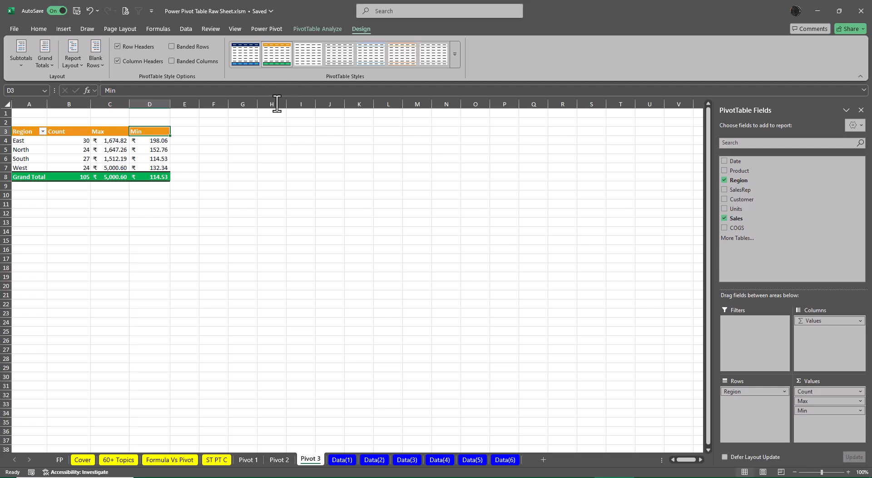
pyautogui.click(277, 460)
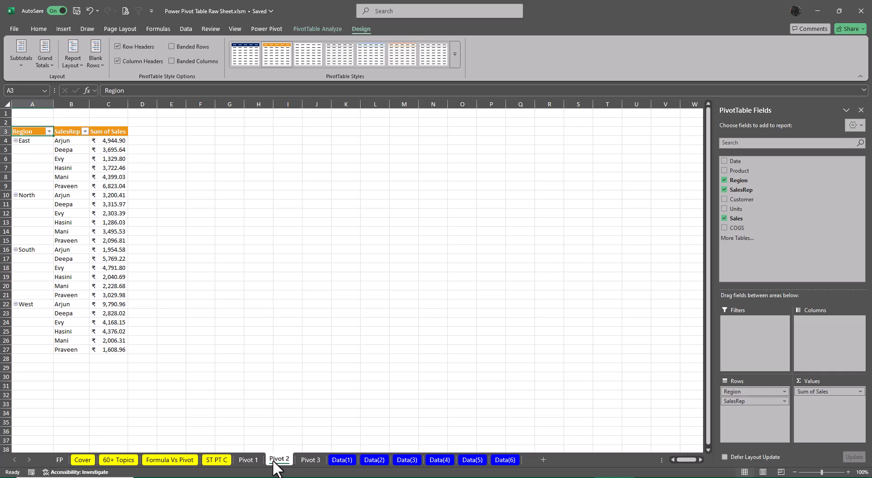
pyautogui.click(312, 460)
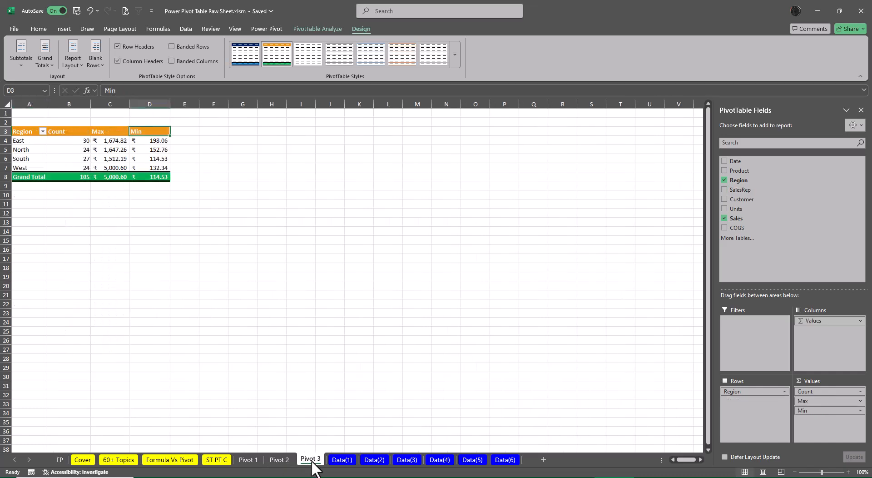
pyautogui.click(247, 459)
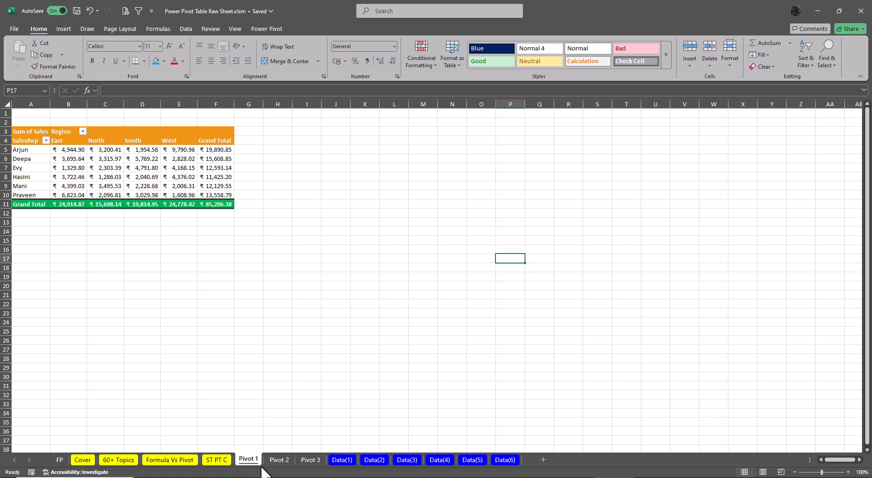
pyautogui.click(278, 460)
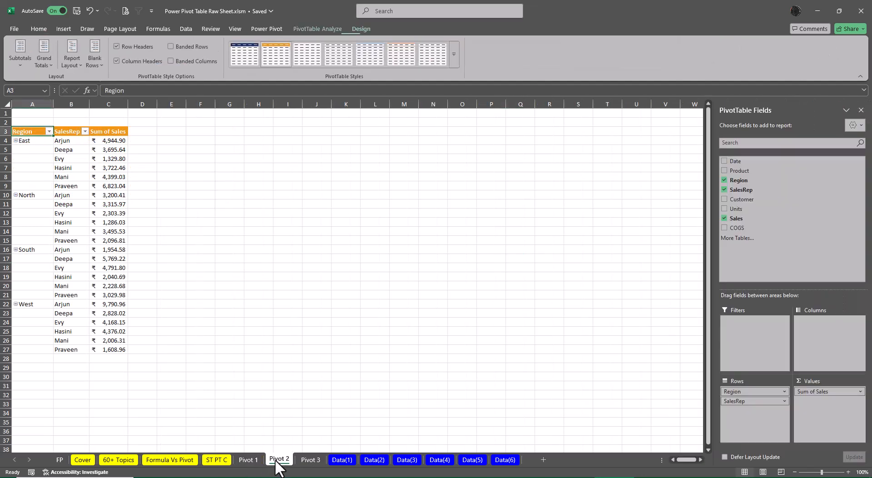
pyautogui.click(309, 459)
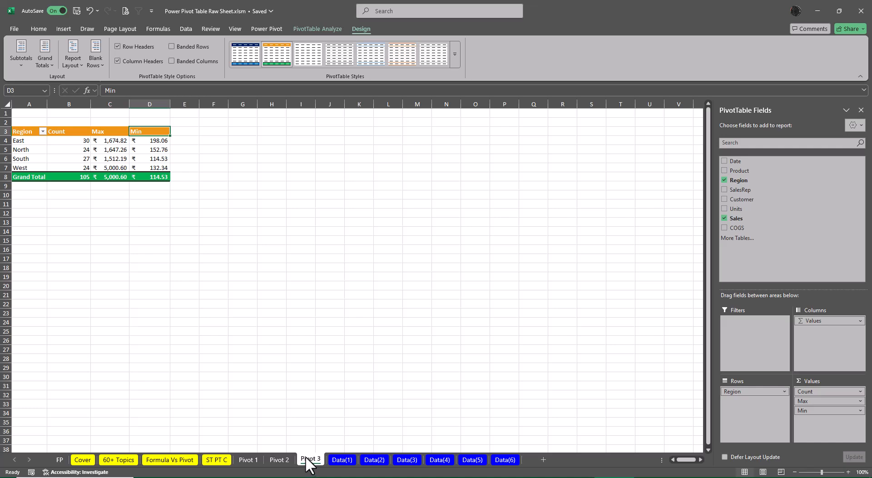
# Bold the topics in rows 11 to 18 of the 60+ Topics sheet, from Visualize through Limited Formatting
pyautogui.click(118, 460)
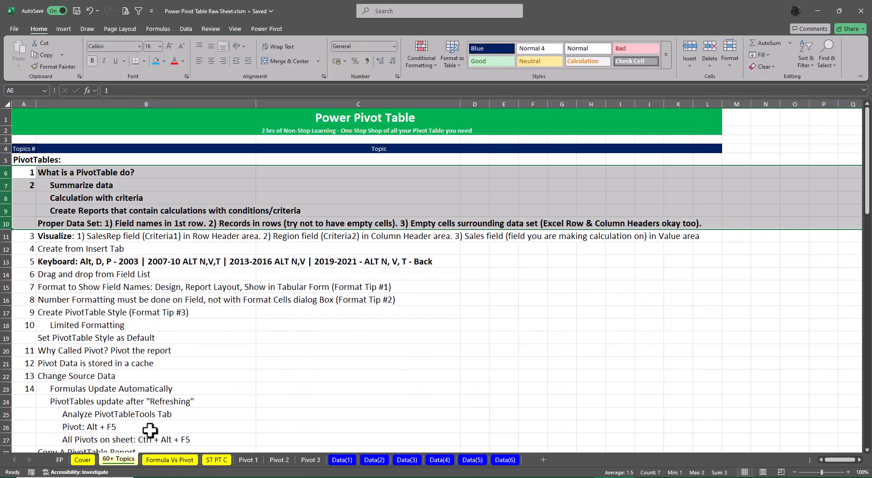
pyautogui.scroll(-2, 206, 332)
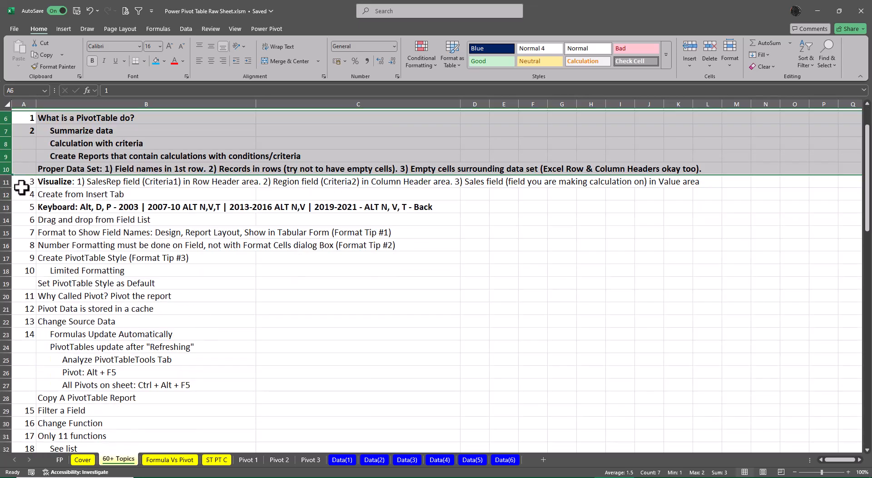
pyautogui.moveTo(21, 186); pyautogui.dragTo(35, 265)
pyautogui.hotkey('ctrl', 'b')
pyautogui.click(221, 305)
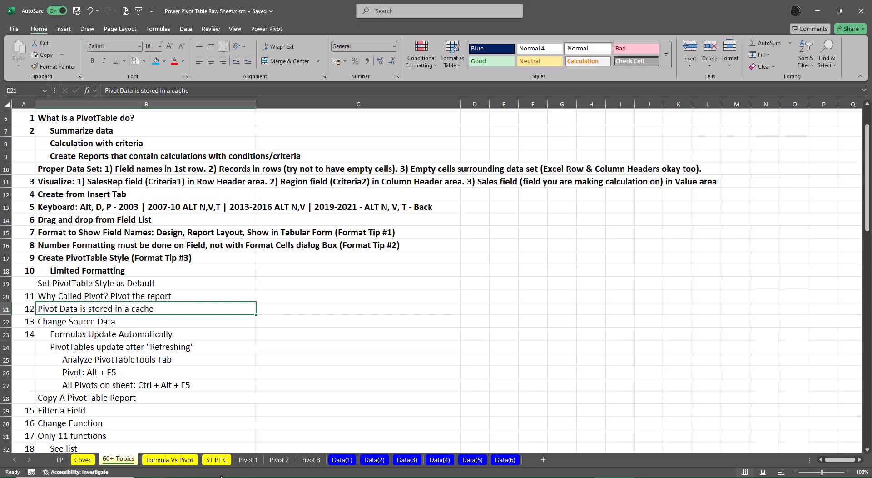
# Examine the document-default option in the Rep Day - Flag Day style's modify settings from Pivot 1, and look over the pivot sheets
pyautogui.click(250, 460)
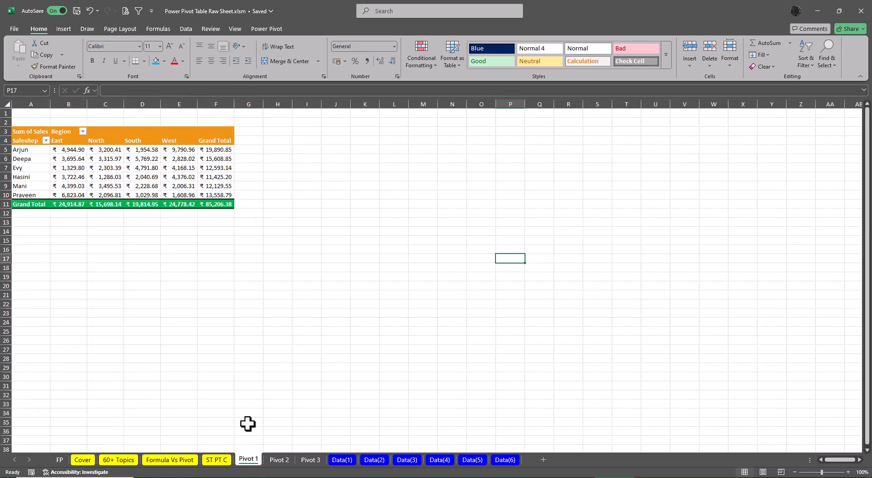
pyautogui.click(222, 150)
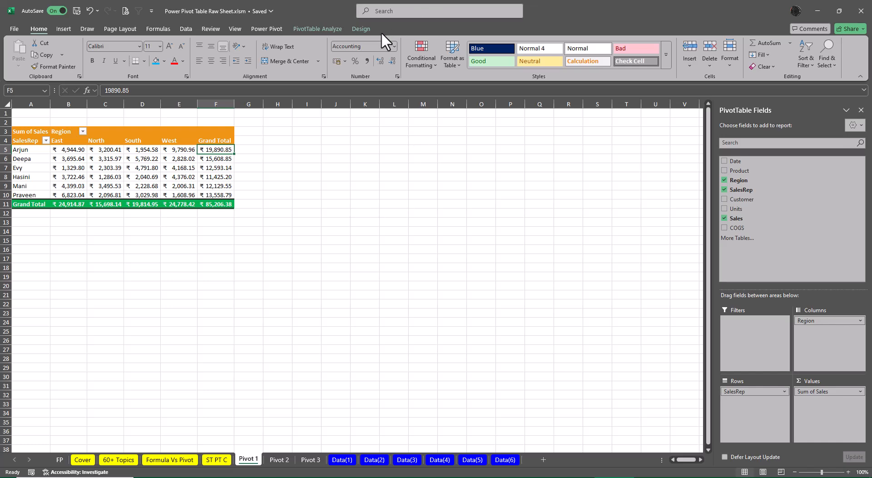
pyautogui.click(362, 28)
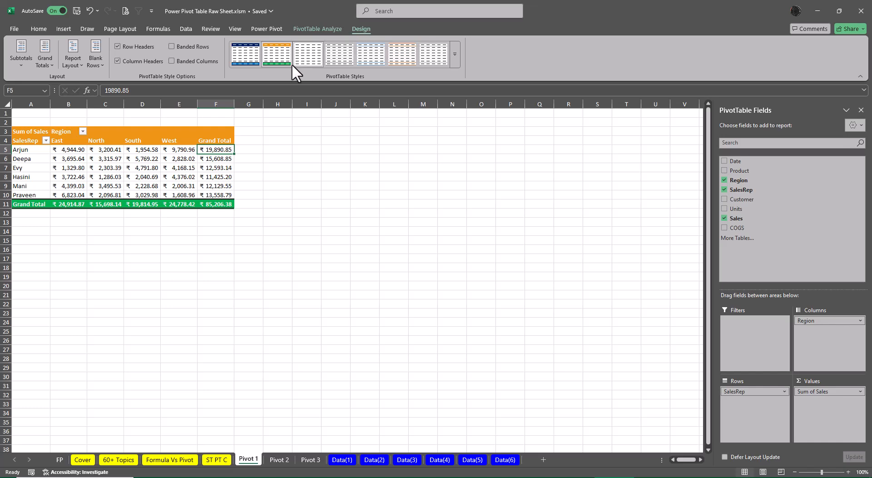
pyautogui.rightClick(280, 50)
pyautogui.click(303, 83)
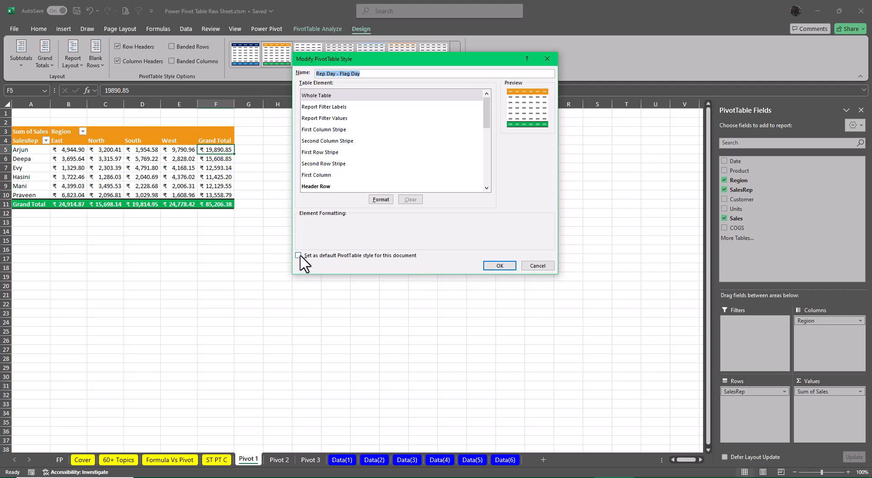
pyautogui.click(504, 266)
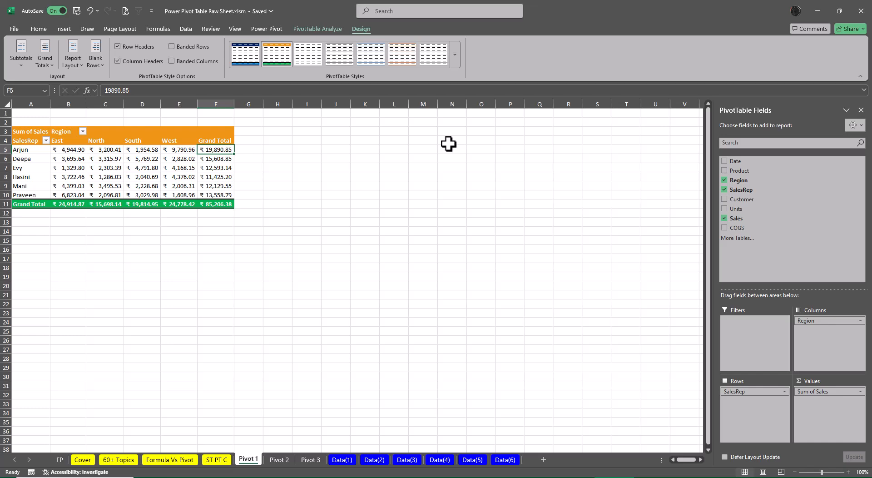
pyautogui.click(310, 460)
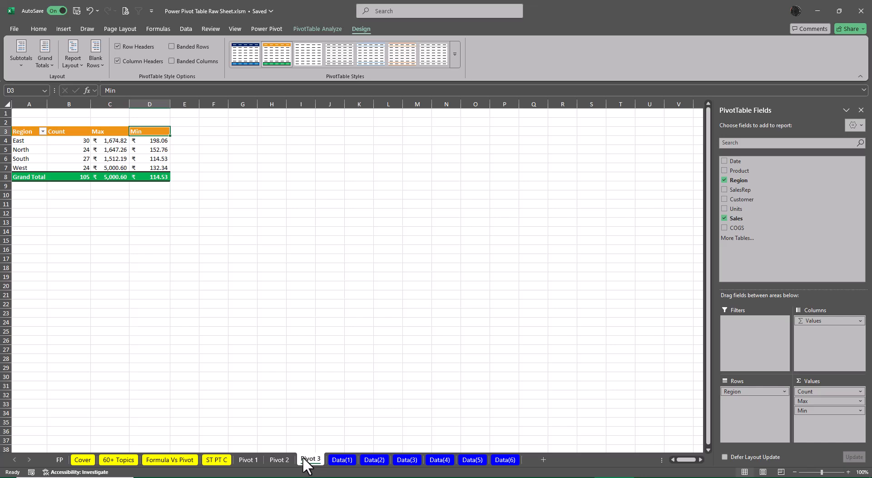
pyautogui.click(279, 460)
pyautogui.click(249, 460)
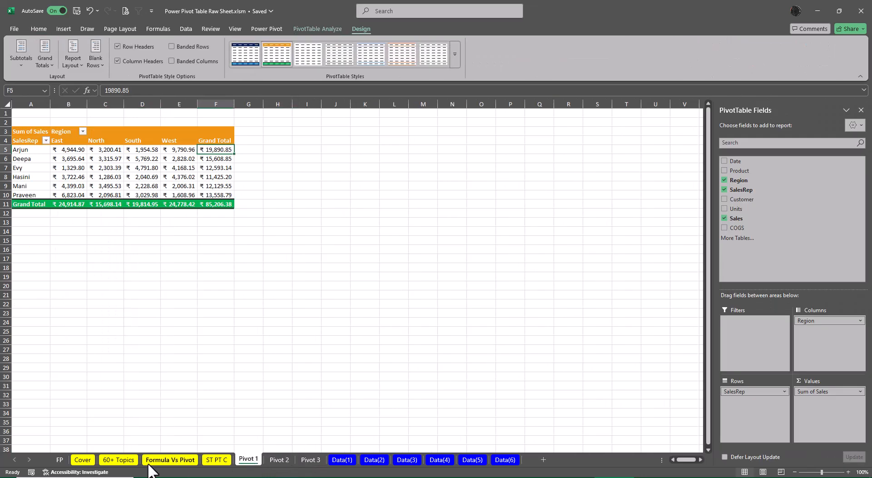
# Bold the topics in B19:B21 of the 60+ Topics sheet, from Set PivotTable Style as Default through Pivot Data is stored in a cache
pyautogui.click(119, 460)
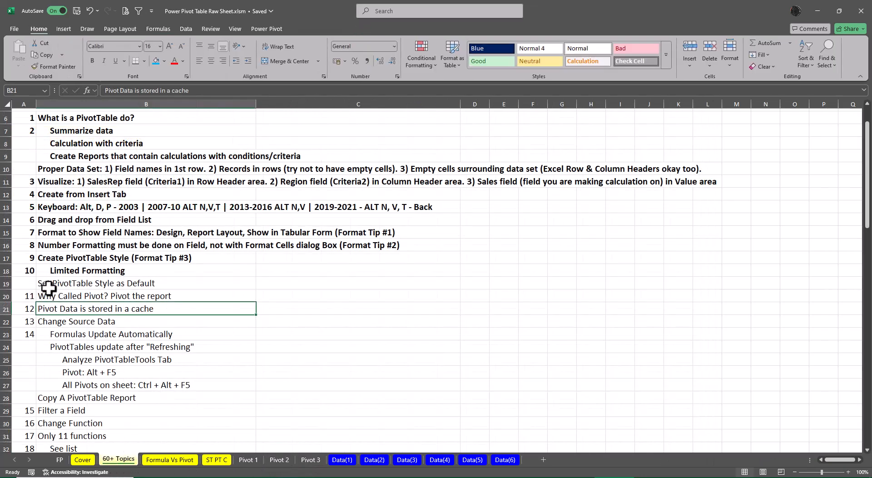
pyautogui.click(49, 286)
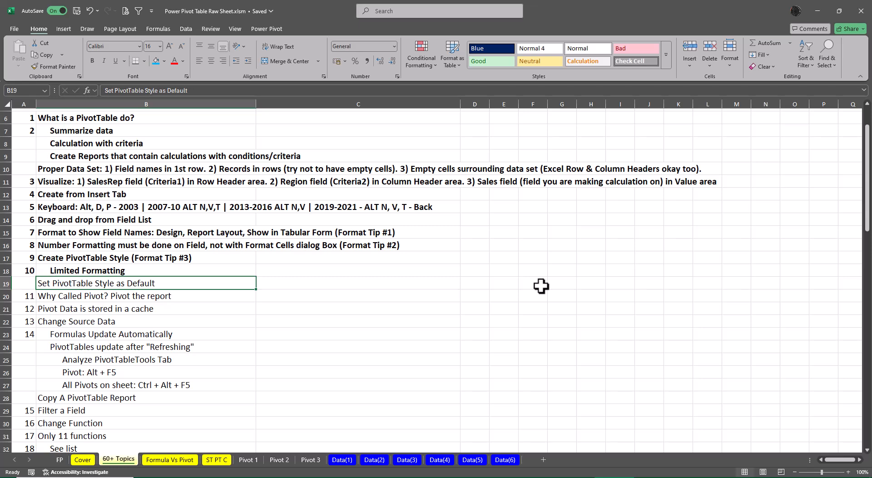
pyautogui.hotkey('ctrl', 'b')
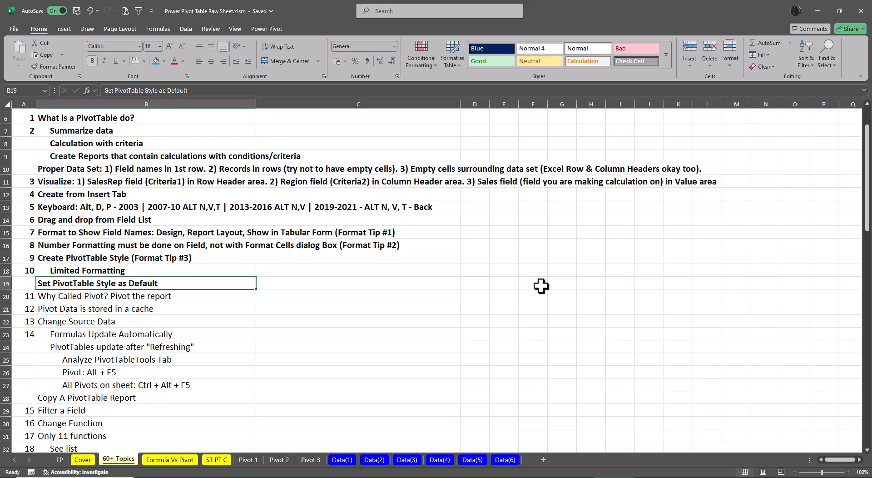
pyautogui.press('Down')
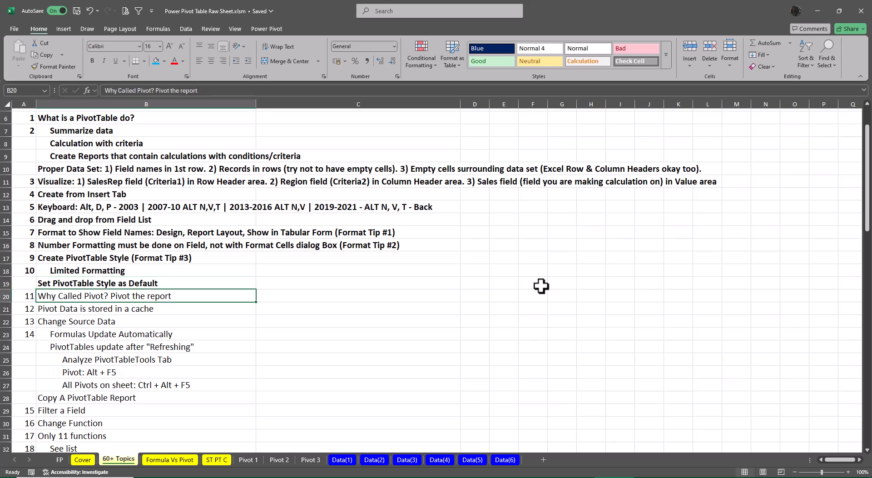
pyautogui.hotkey('shift', 'Down')
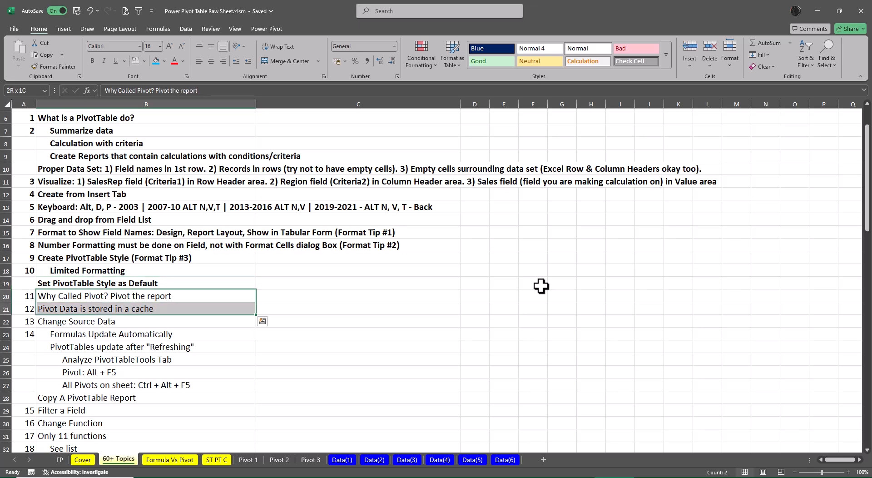
pyautogui.hotkey('ctrl', 'b')
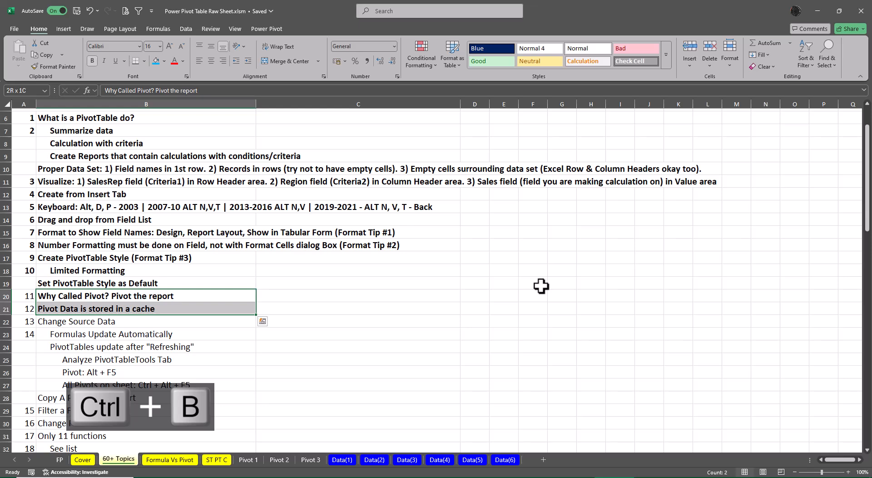
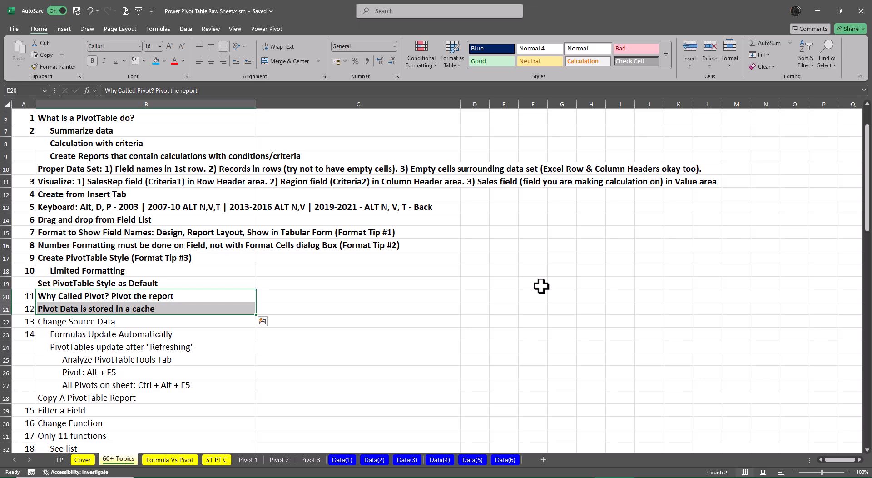
# Bold the Change Source Data topic in B22 of the 60+ Topics sheet
pyautogui.press('Down')
pyautogui.press('Down')
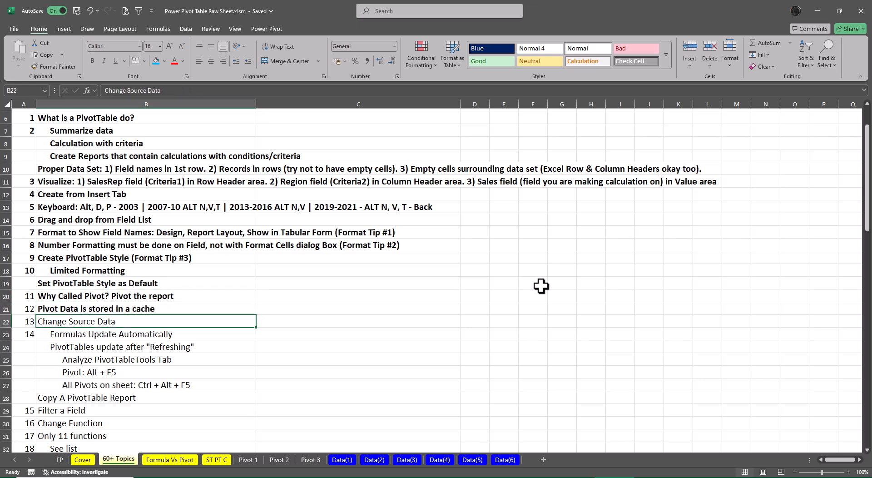
pyautogui.hotkey('ctrl', 'b')
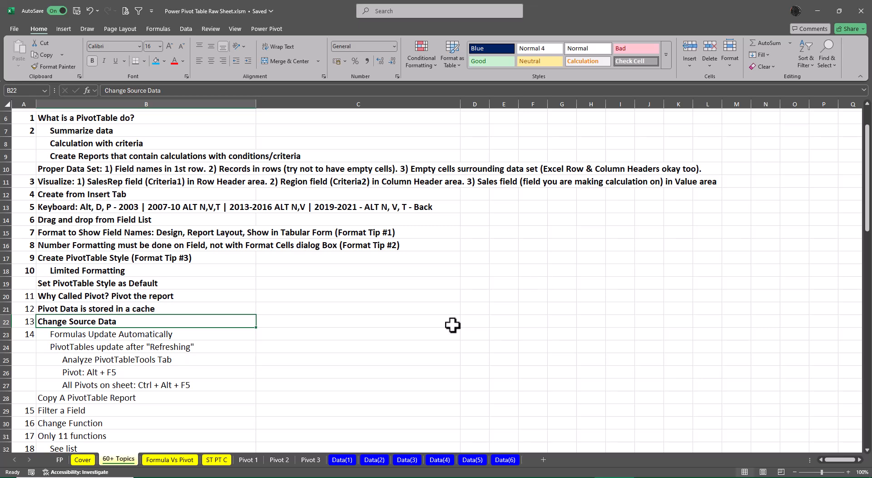
# Look over the PivotTable function list on the ST PT C sheet, and go to the sales data on Data(1)
pyautogui.click(216, 460)
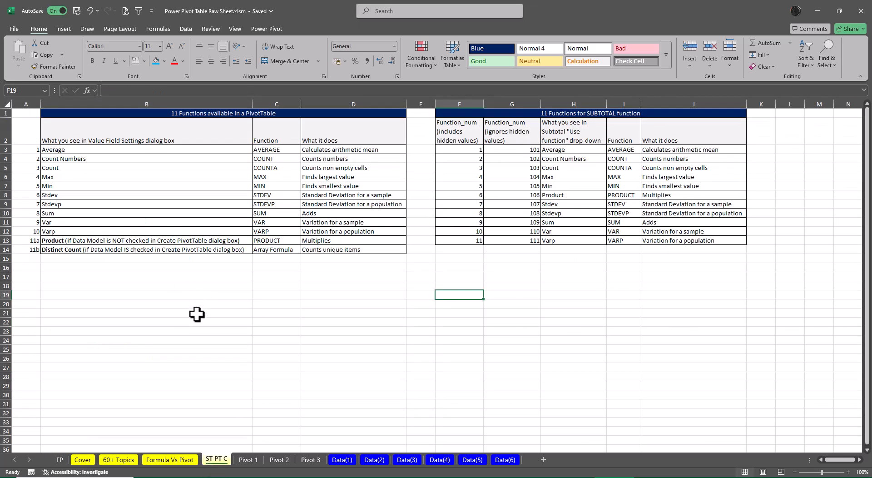
pyautogui.keyDown('ctrl'); pyautogui.scroll(1, 180, 321); pyautogui.keyUp('ctrl')
pyautogui.keyDown('ctrl'); pyautogui.scroll(1, 180, 322); pyautogui.keyUp('ctrl')
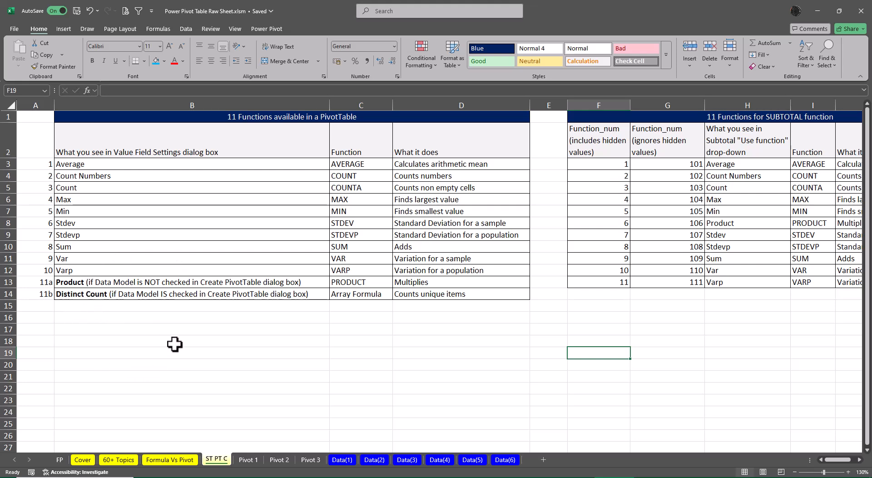
pyautogui.click(343, 460)
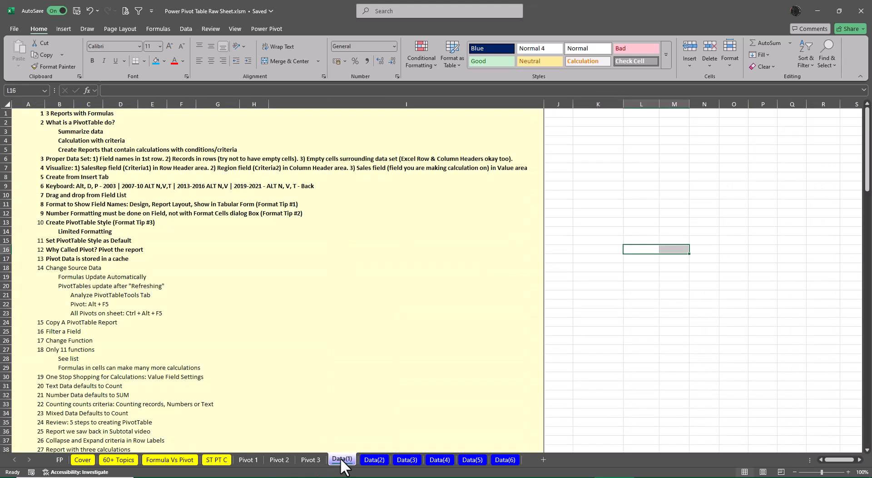
pyautogui.scroll(-8, 699, 321)
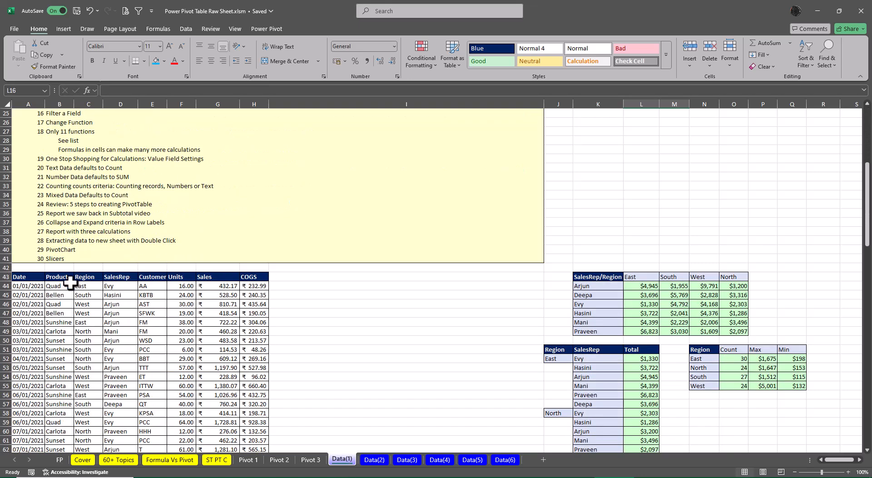
pyautogui.click(19, 277)
pyautogui.hotkey('alt', 'n')
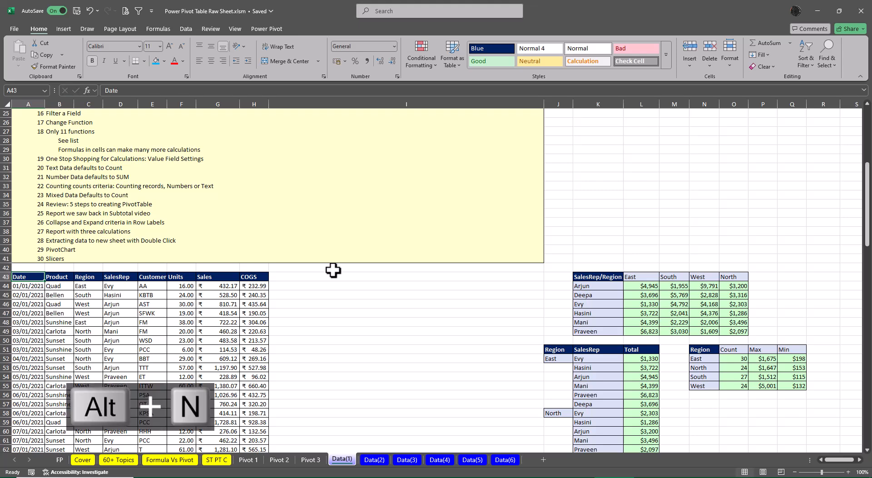
pyautogui.hotkey('alt', 'v')
pyautogui.hotkey('alt', 't')
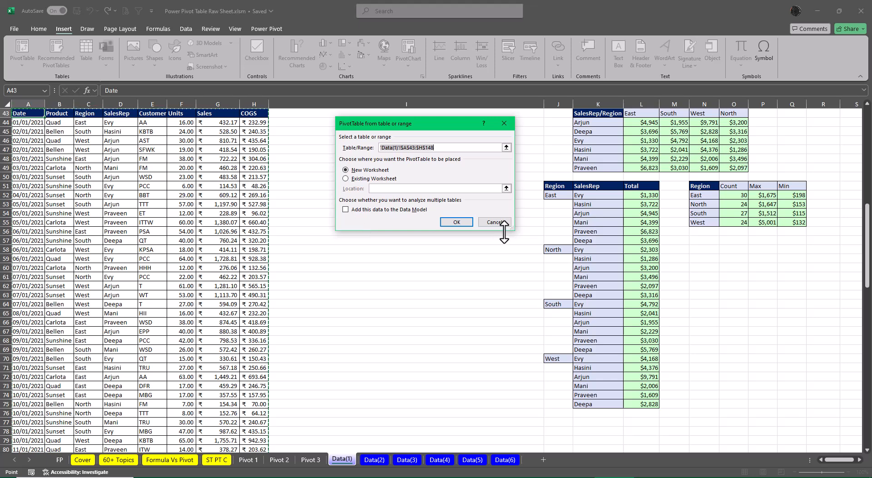
pyautogui.click(495, 222)
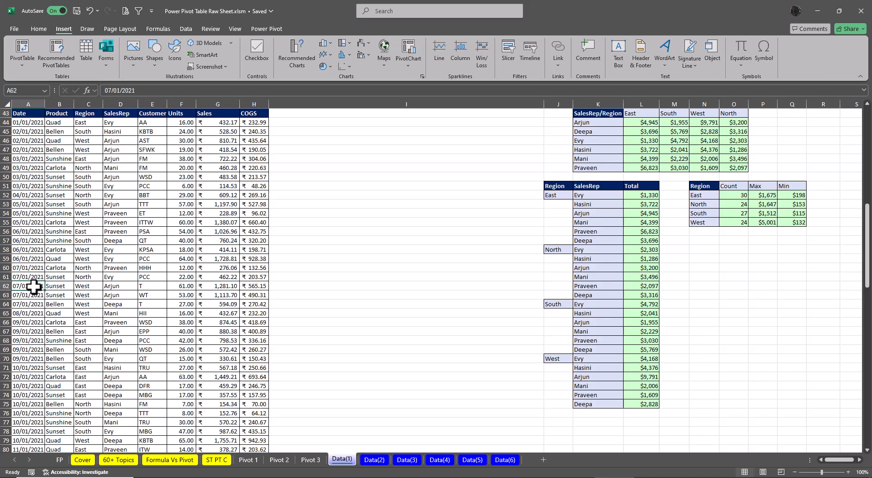
# Bold the topics in rows 18 to 20 of the Data(1) sheet, from Change Source Data through PivotTables update after "Refreshing"
pyautogui.hotkey('ctrl', 'Up')
pyautogui.hotkey('ctrl', 'Up')
pyautogui.hotkey('ctrl', 'Up')
pyautogui.hotkey('ctrl', 'Up')
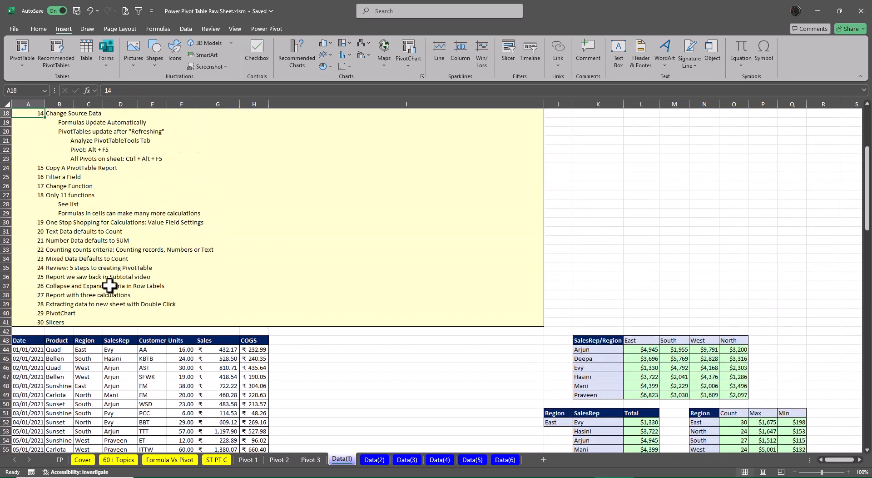
pyautogui.scroll(4, 111, 279)
pyautogui.hotkey('shift', 'Right')
pyautogui.hotkey('shift', 'Down')
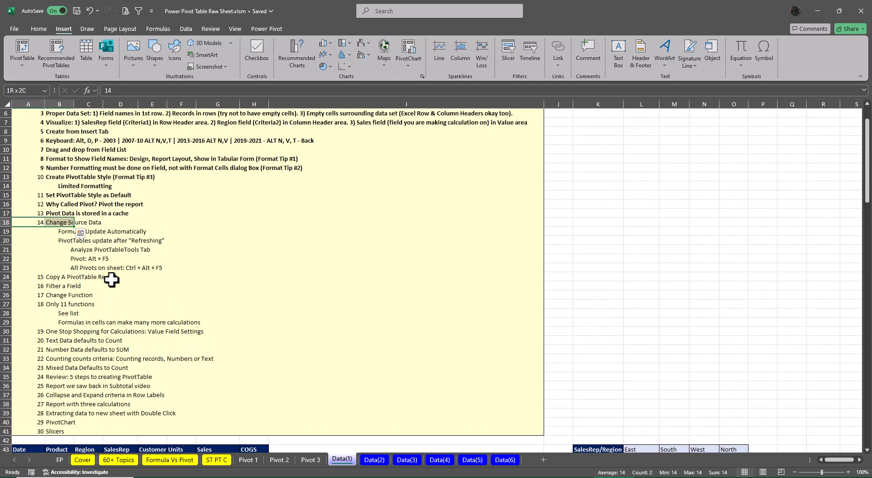
pyautogui.hotkey('shift', 'Down')
pyautogui.hotkey('shift', 'Right')
pyautogui.hotkey('shift', 'Right')
pyautogui.hotkey('shift', 'Right')
pyautogui.hotkey('shift', 'Right')
pyautogui.hotkey('shift', 'Right')
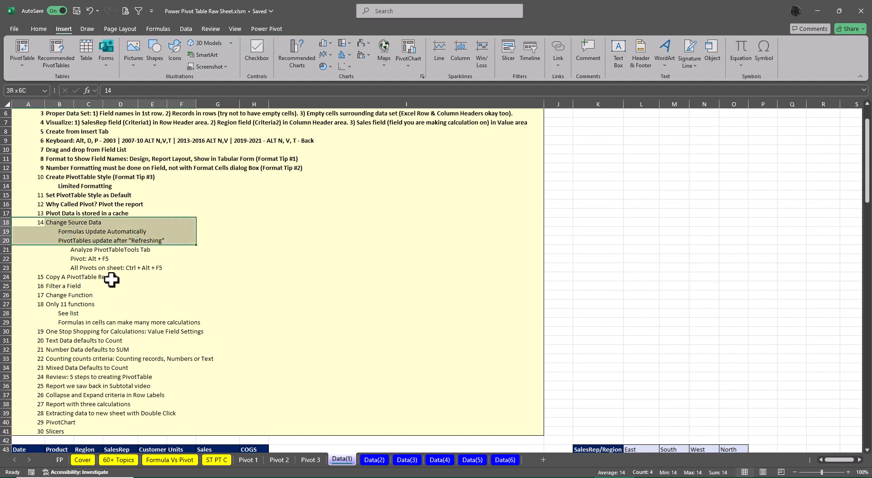
pyautogui.hotkey('ctrl', 'b')
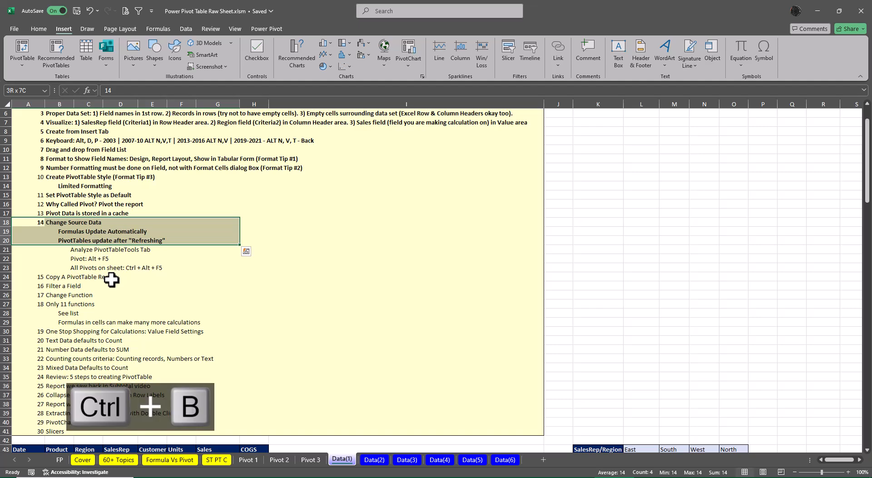
# Bold the three refresh subtopics in rows 21 to 23 of Data(1), from Analyze PivotTableTools Tab through All Pivots on sheet
pyautogui.press('Down')
pyautogui.press('Down')
pyautogui.press('Down')
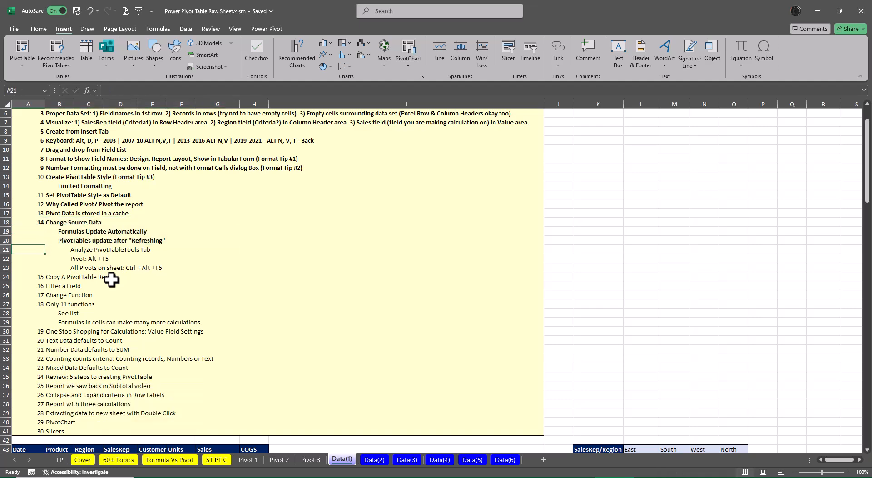
pyautogui.hotkey('shift', 'Right')
pyautogui.hotkey('shift', 'Right')
pyautogui.hotkey('shift', 'Right')
pyautogui.hotkey('shift', 'Right')
pyautogui.hotkey('shift', 'Right')
pyautogui.hotkey('shift', 'Down')
pyautogui.hotkey('shift', 'Down')
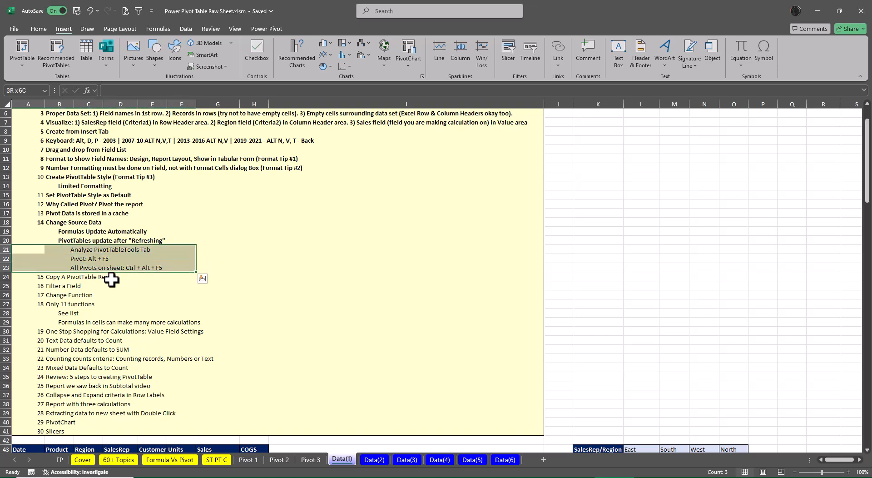
pyautogui.hotkey('ctrl', 'b')
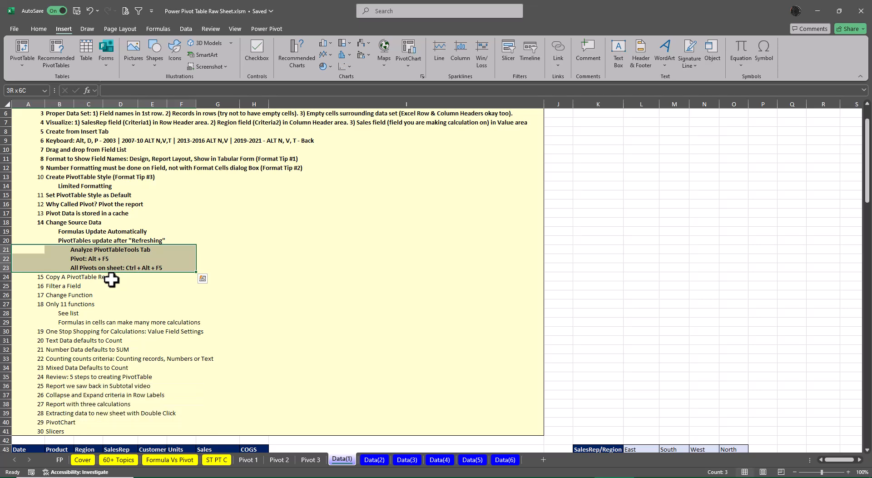
# Bold row 24 of Data(1), the Copy A PivotTable Report topic
pyautogui.click(674, 258)
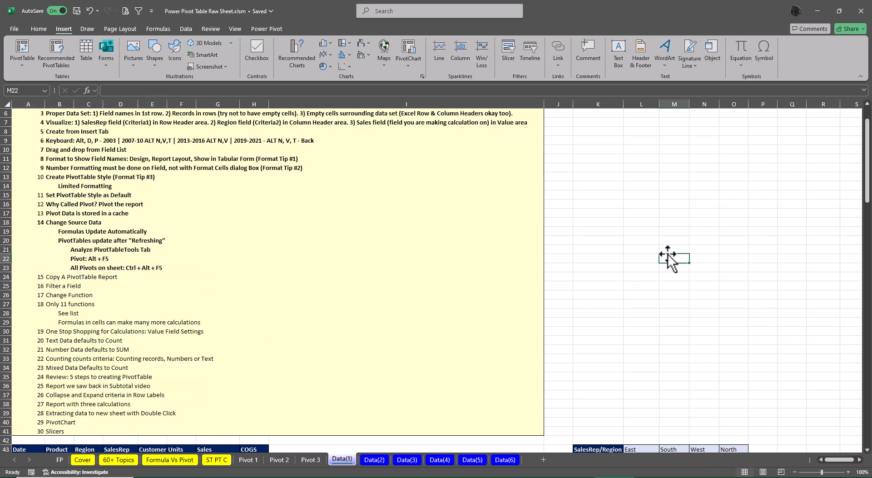
pyautogui.click(8, 278)
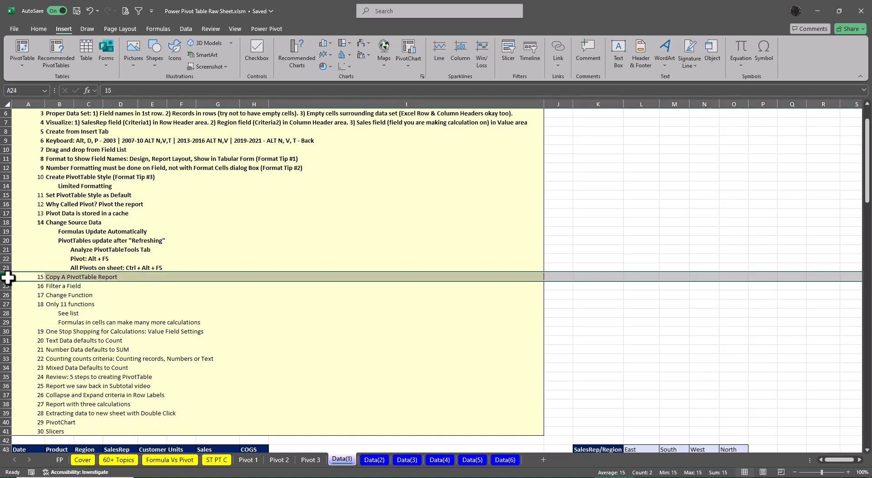
pyautogui.hotkey('ctrl', 'b')
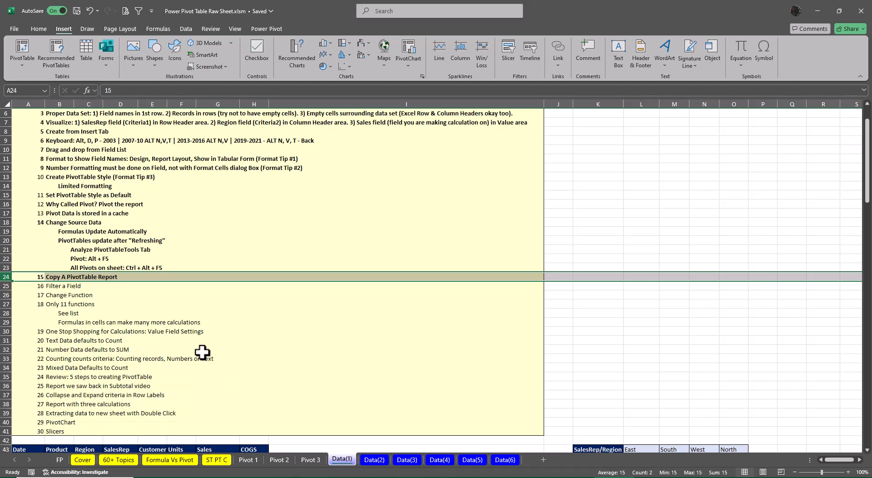
# Insert a PivotTable on a new worksheet from the Data(1) range A43:H148
pyautogui.scroll(-7, 202, 352)
pyautogui.click(28, 259)
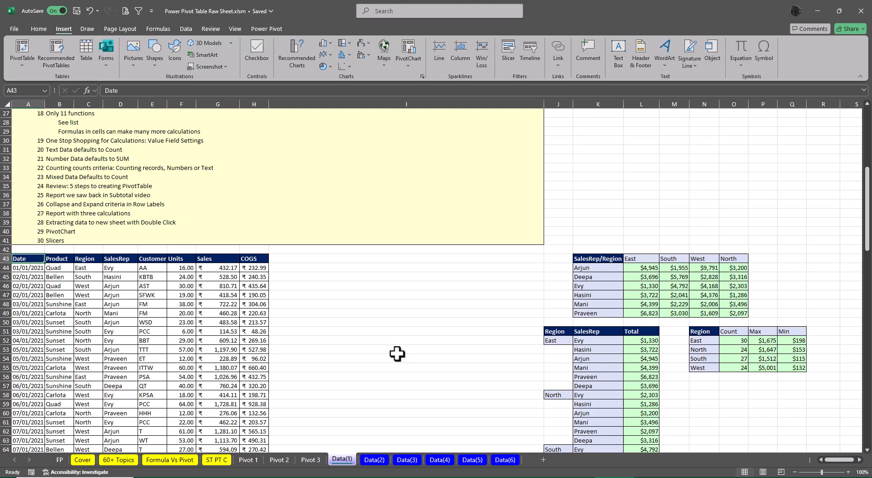
pyautogui.hotkey('alt', 'n')
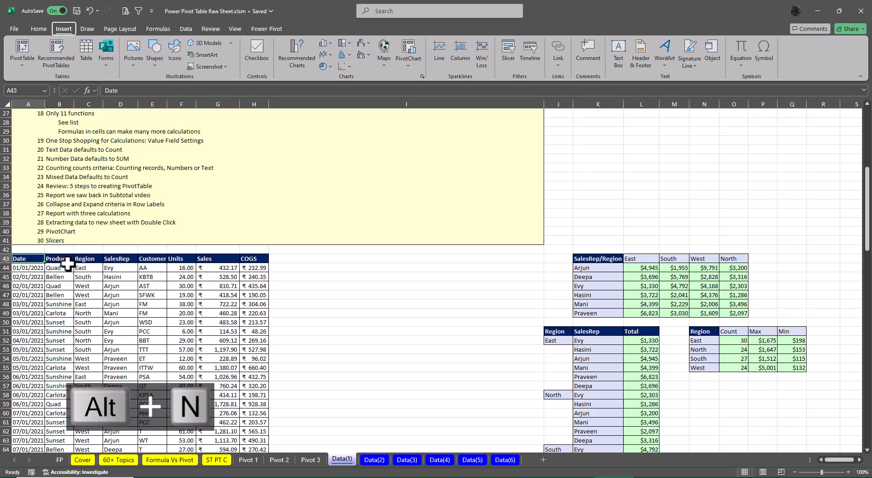
pyautogui.hotkey('alt', 'v')
pyautogui.hotkey('alt', 't')
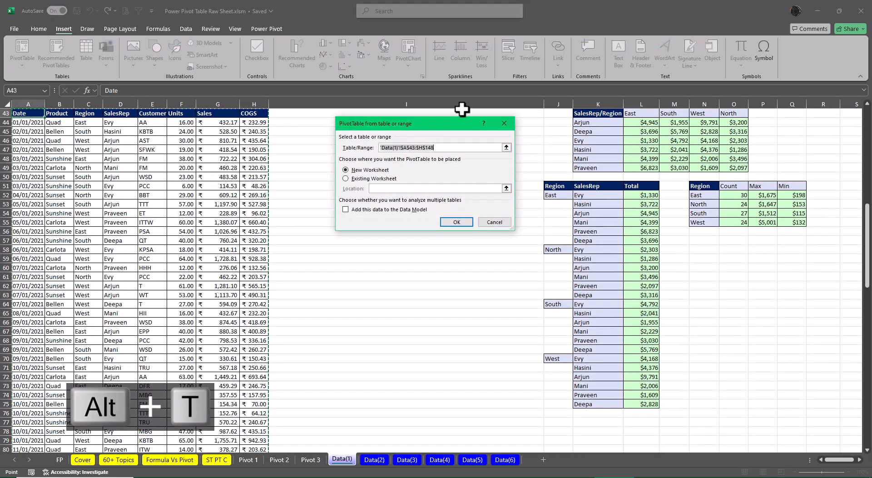
pyautogui.click(449, 222)
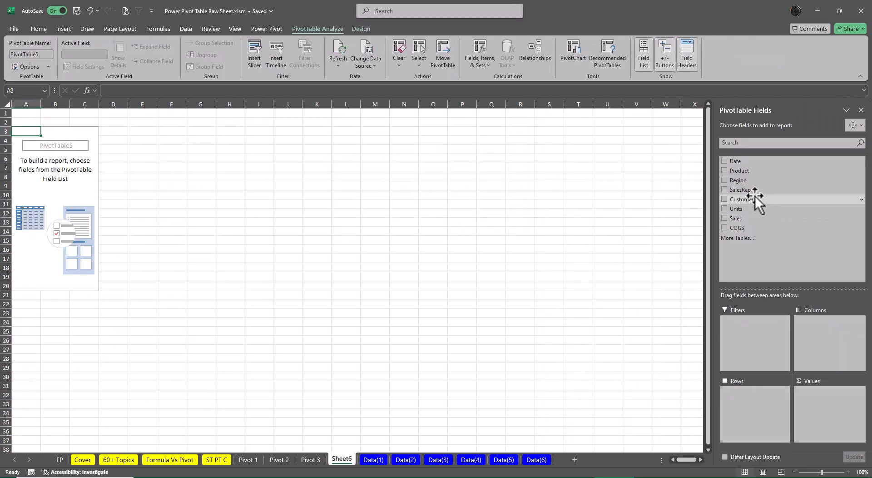
# Lay out the new PivotTable with SalesRep in Rows, Region in Columns, Product in Filters and Sum of Sales in Values
pyautogui.click(725, 171)
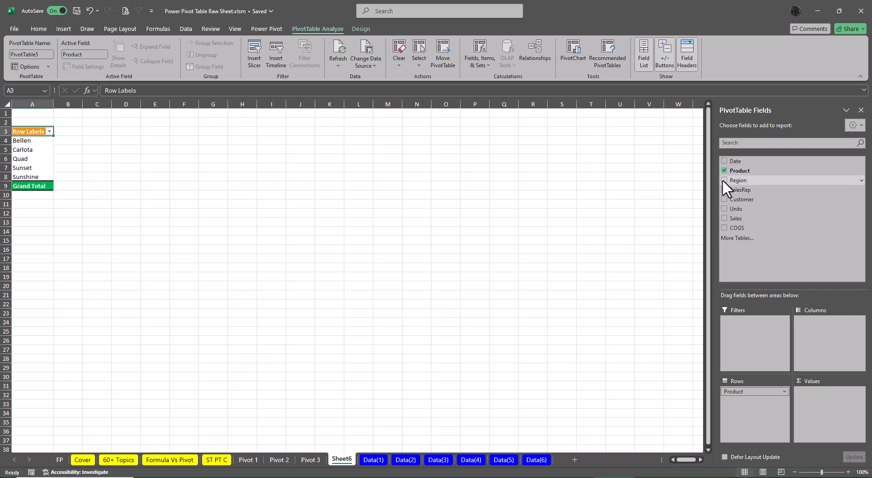
pyautogui.click(725, 180)
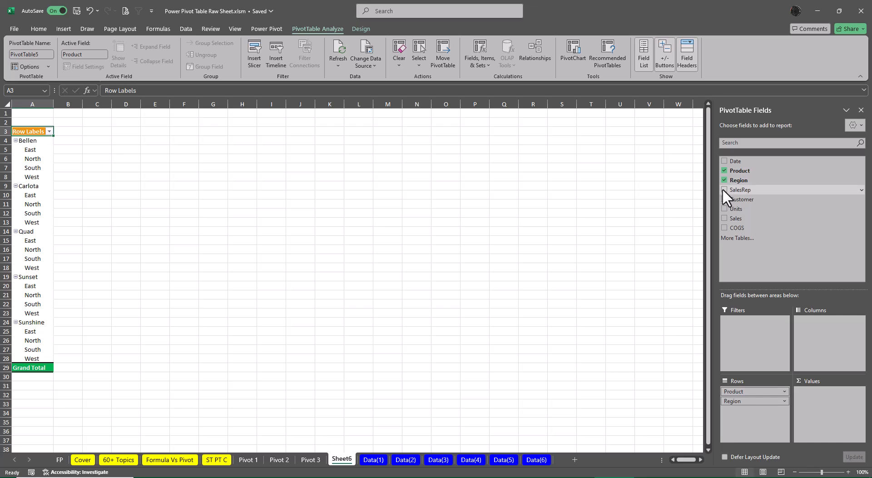
pyautogui.click(725, 190)
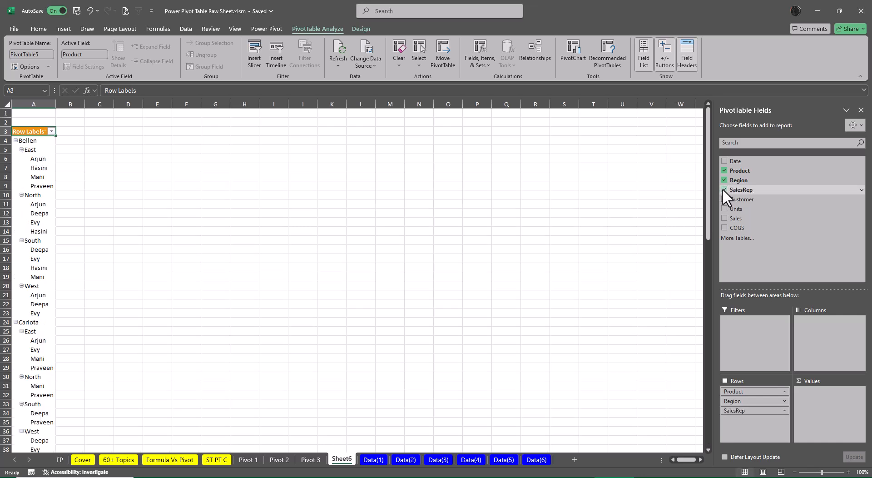
pyautogui.click(724, 219)
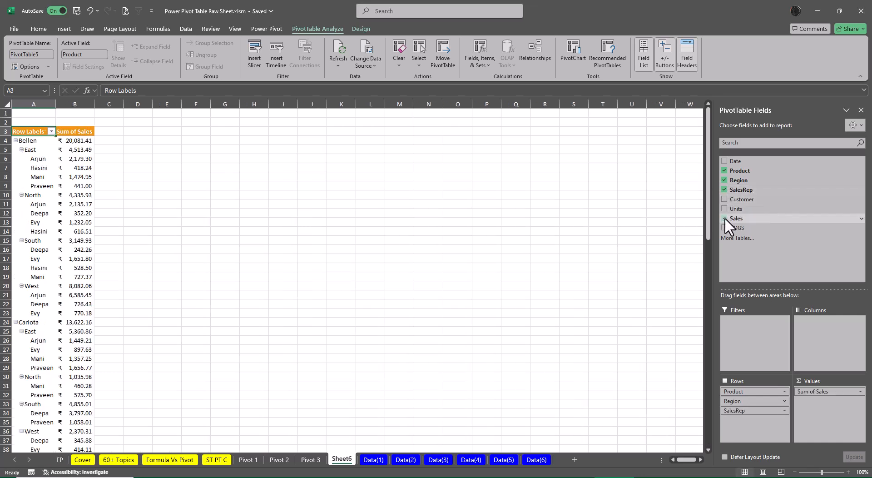
pyautogui.scroll(-14, 236, 234)
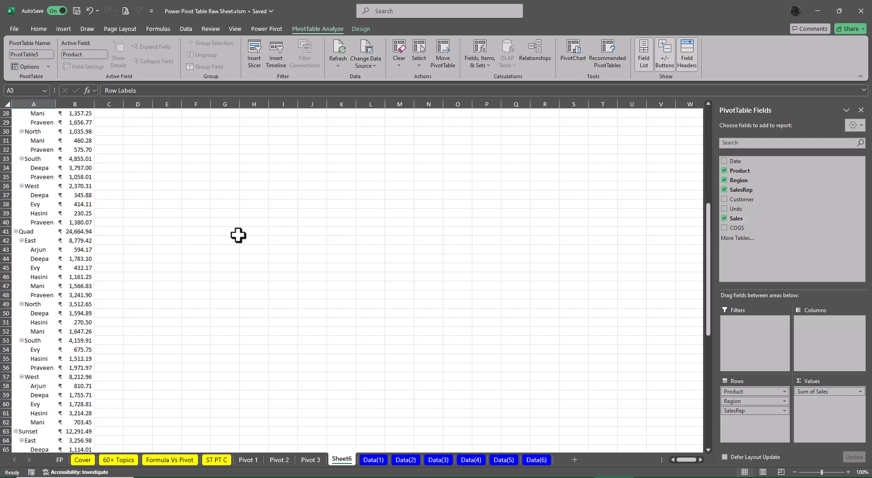
pyautogui.scroll(-9, 238, 234)
pyautogui.scroll(14, 447, 304)
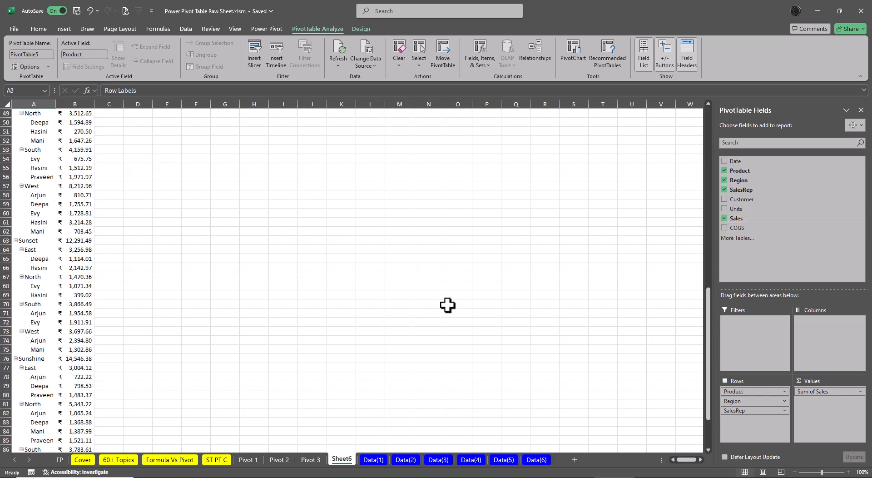
pyautogui.scroll(9, 448, 304)
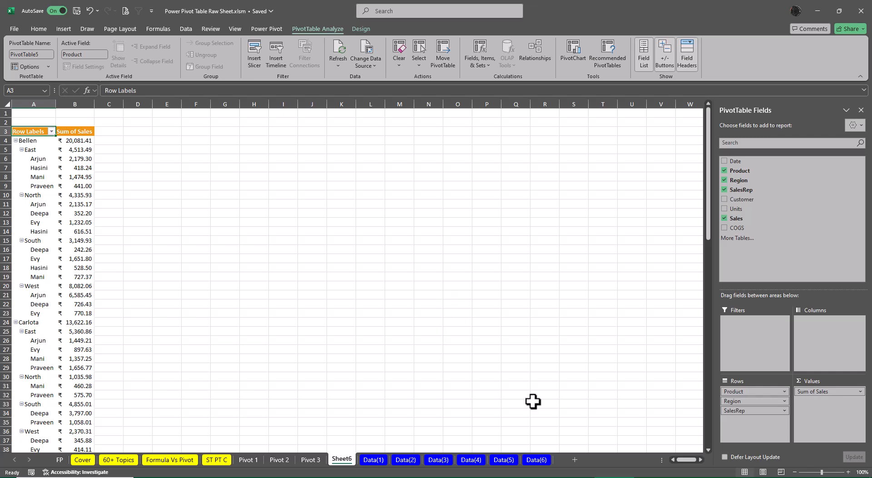
pyautogui.moveTo(748, 403); pyautogui.dragTo(822, 328)
pyautogui.moveTo(739, 396); pyautogui.dragTo(745, 327)
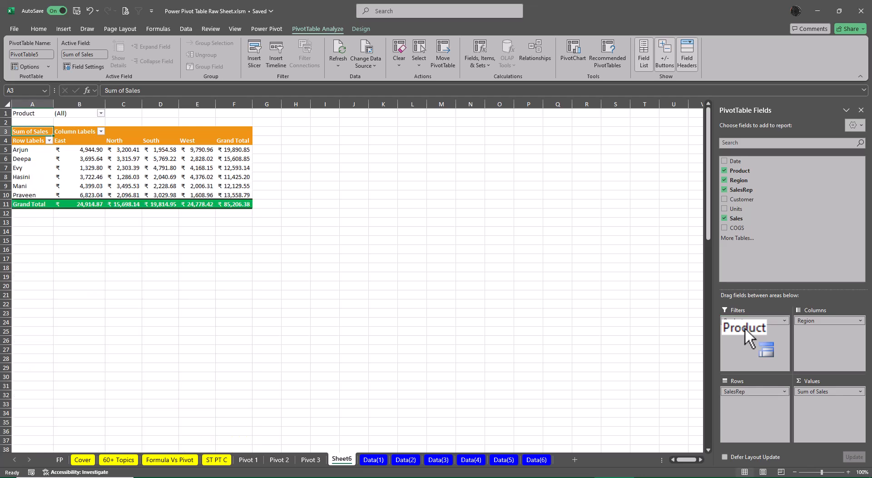
# Set the new PivotTable's report layout to Tabular Form so the real field names head the report
pyautogui.click(360, 28)
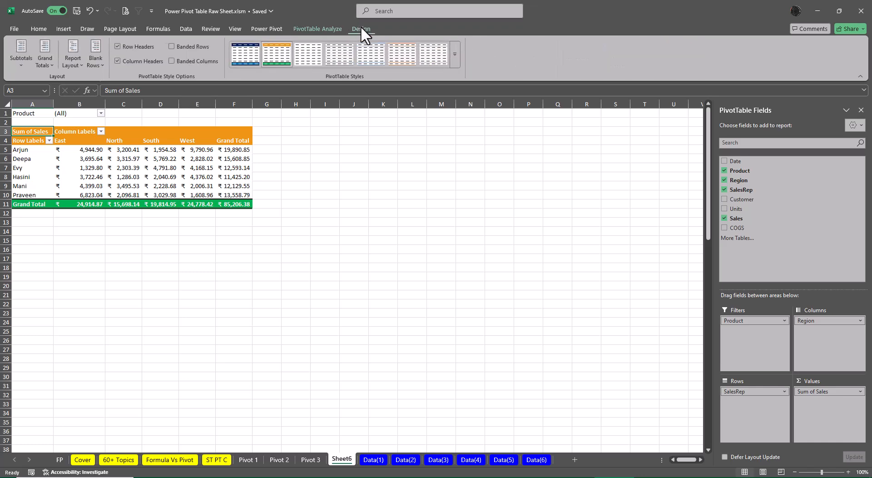
pyautogui.click(71, 55)
pyautogui.click(103, 120)
pyautogui.click(386, 249)
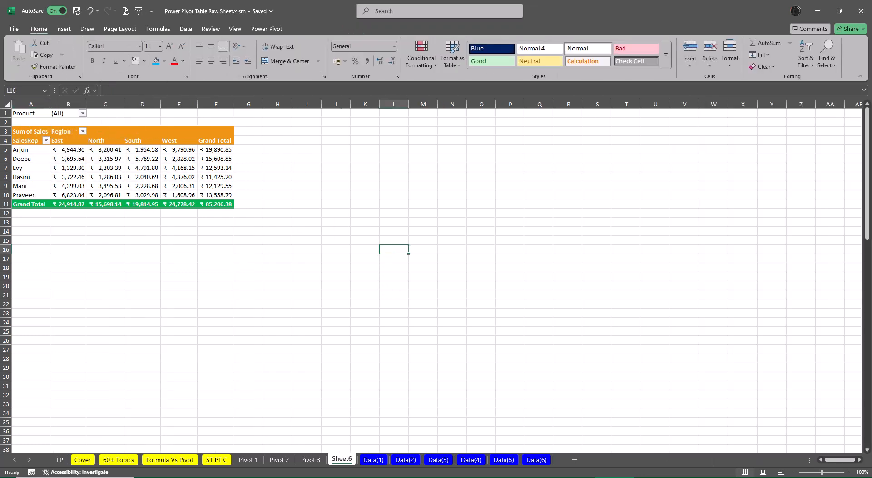
# Insert slicers for the Product, Region and SalesRep fields of the PivotTable
pyautogui.click(26, 114)
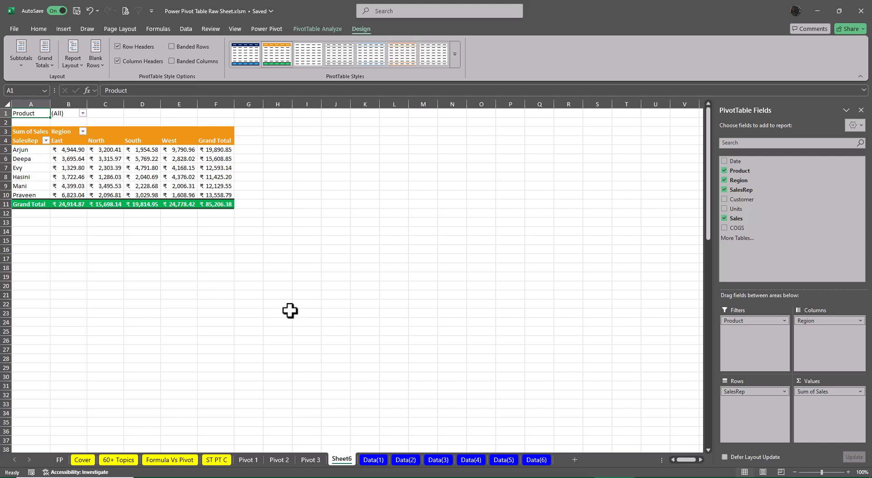
pyautogui.click(173, 152)
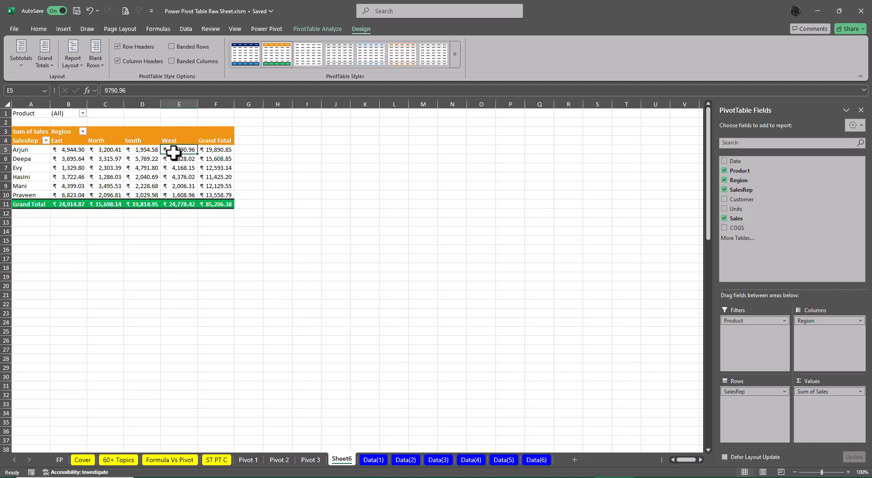
pyautogui.click(304, 29)
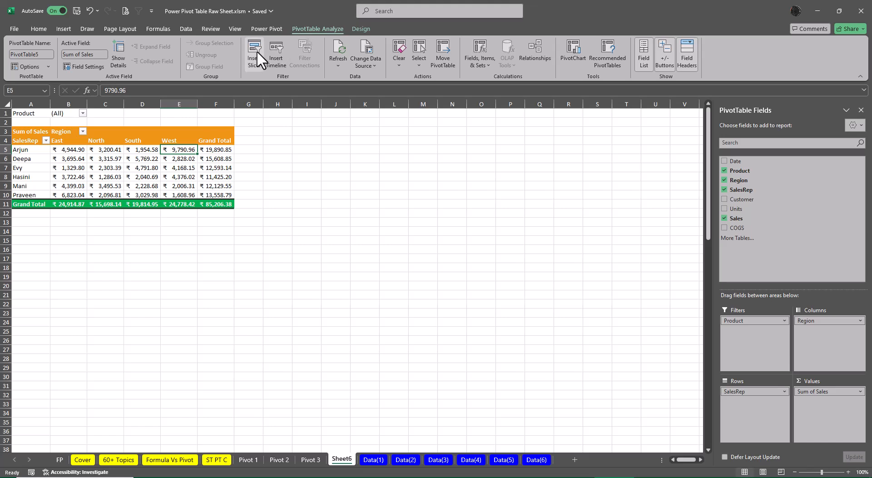
pyautogui.click(255, 53)
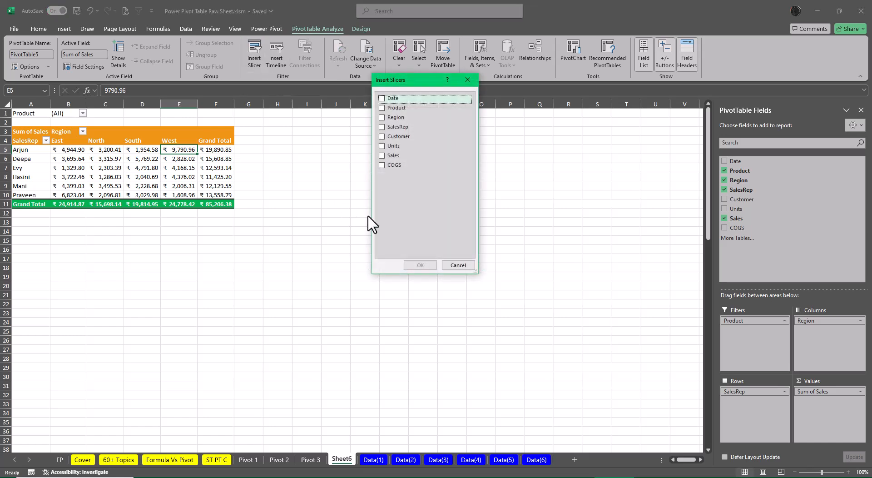
pyautogui.click(382, 107)
pyautogui.click(381, 117)
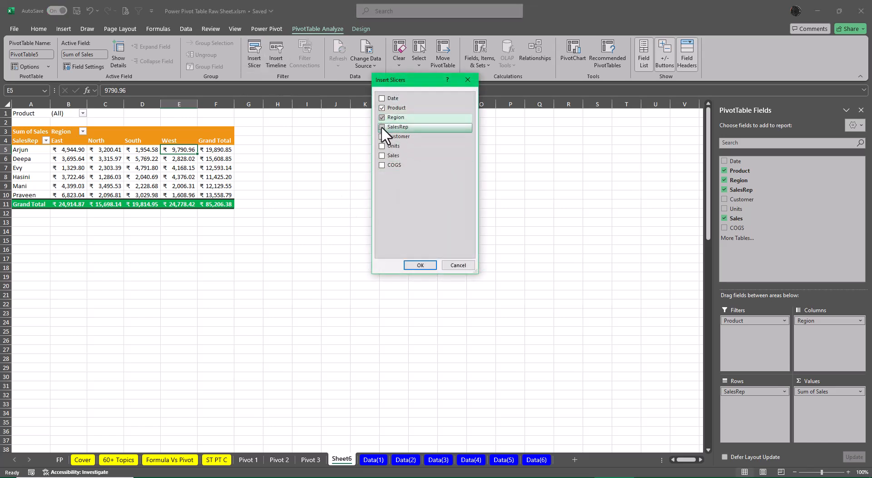
pyautogui.click(381, 126)
pyautogui.click(414, 267)
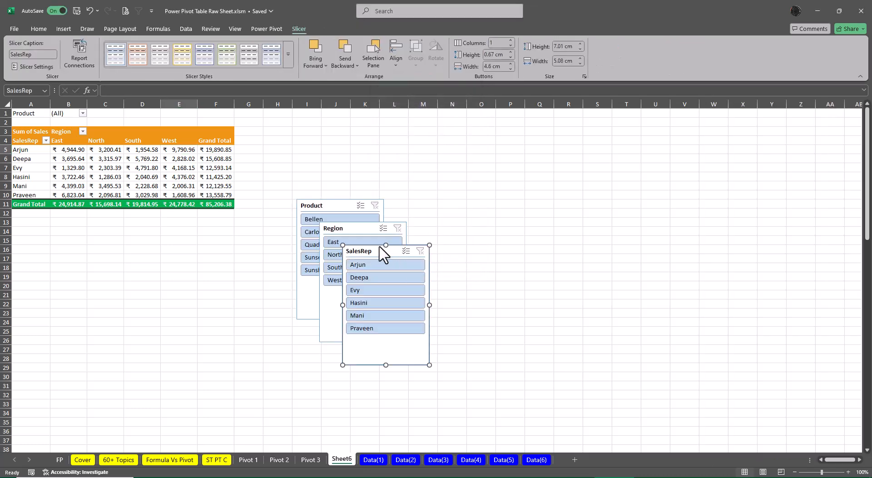
# Arrange the Product, Region and SalesRep slicers side by side in that order, just right of the PivotTable
pyautogui.moveTo(320, 205); pyautogui.dragTo(280, 123)
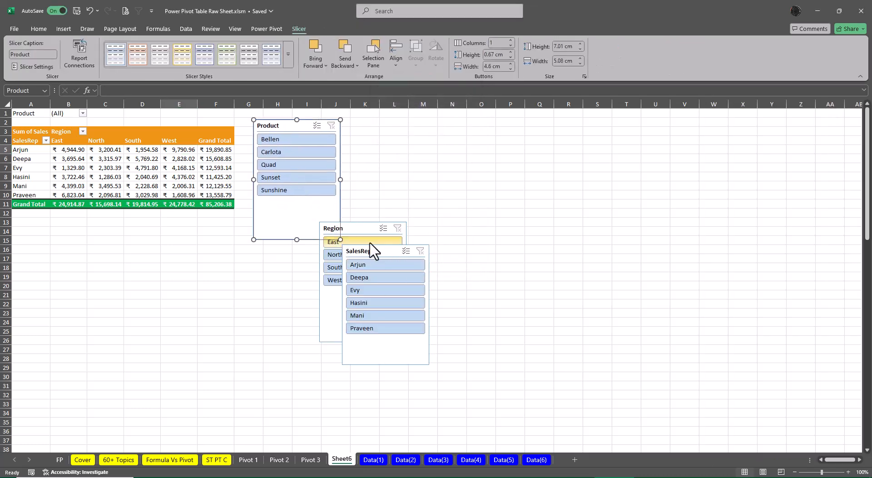
pyautogui.moveTo(369, 244); pyautogui.dragTo(387, 125)
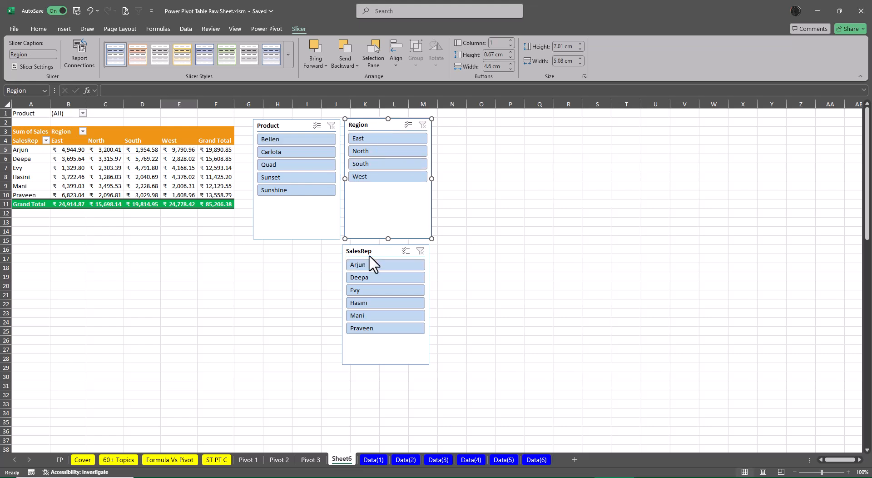
pyautogui.moveTo(374, 261); pyautogui.dragTo(454, 123)
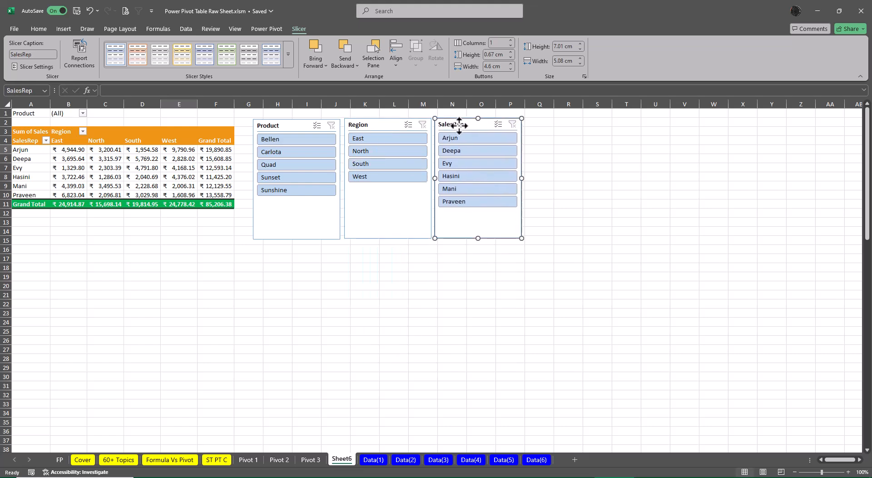
# Shorten the slicers to fit their items: Product about 4.74 cm, Region about 4.1 cm and SalesRep about 5.58 cm high
pyautogui.click(285, 234)
pyautogui.moveTo(297, 239); pyautogui.dragTo(297, 200)
pyautogui.click(396, 234)
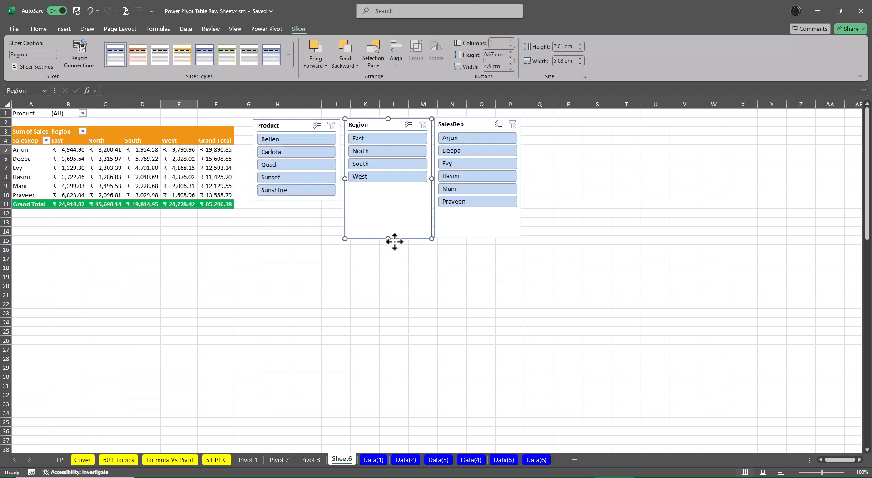
pyautogui.moveTo(388, 239); pyautogui.dragTo(396, 188)
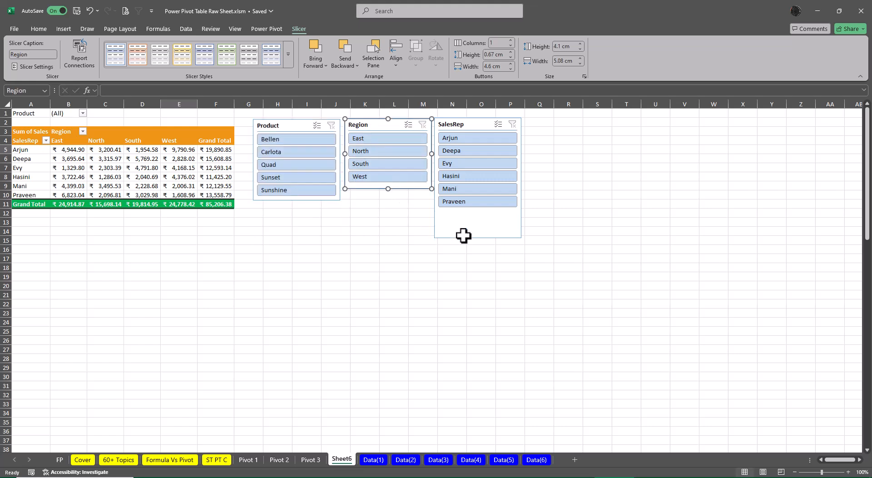
pyautogui.click(472, 235)
pyautogui.moveTo(476, 240); pyautogui.dragTo(472, 214)
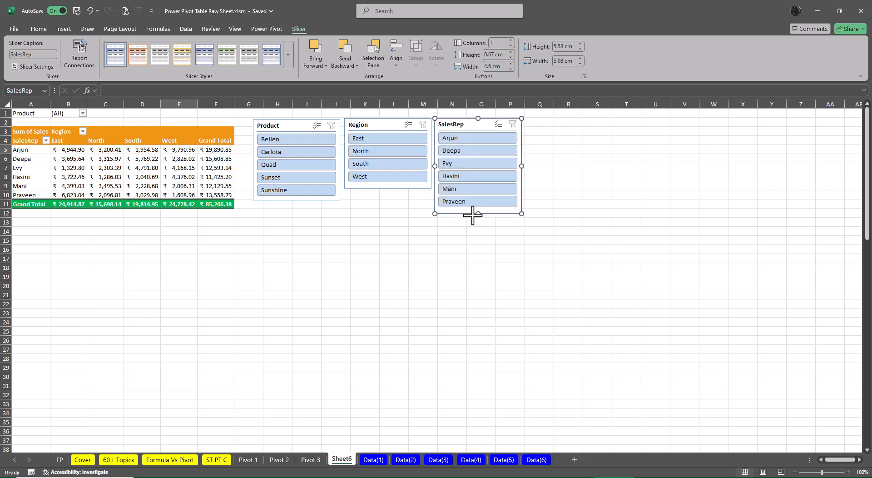
# Apply the dark orange slicer style to the Product slicer and the dark green style to the SalesRep slicer
pyautogui.click(390, 123)
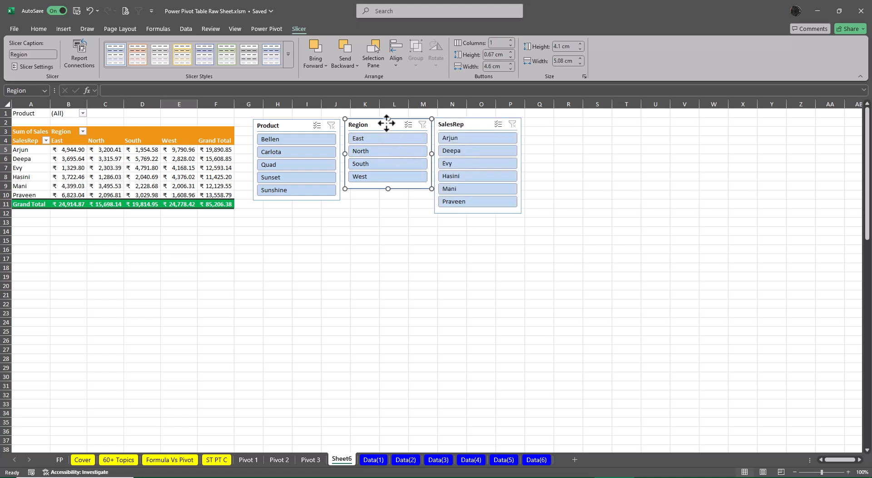
pyautogui.click(291, 123)
pyautogui.click(288, 55)
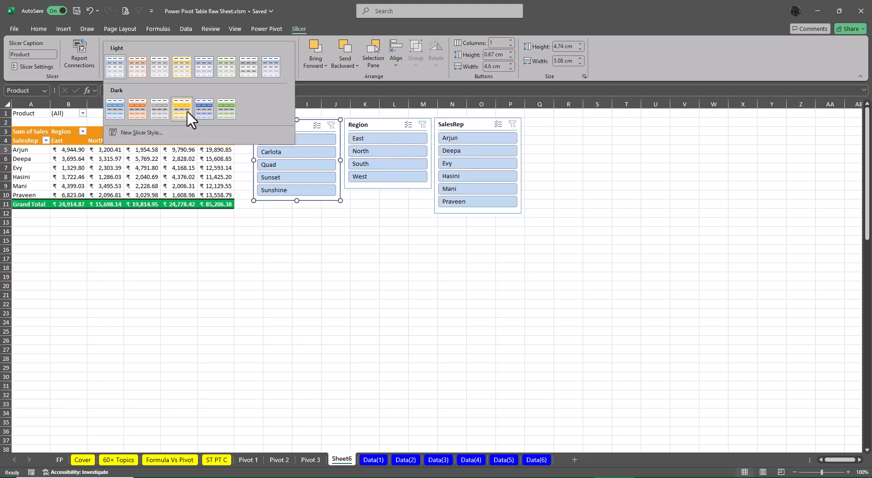
pyautogui.click(141, 110)
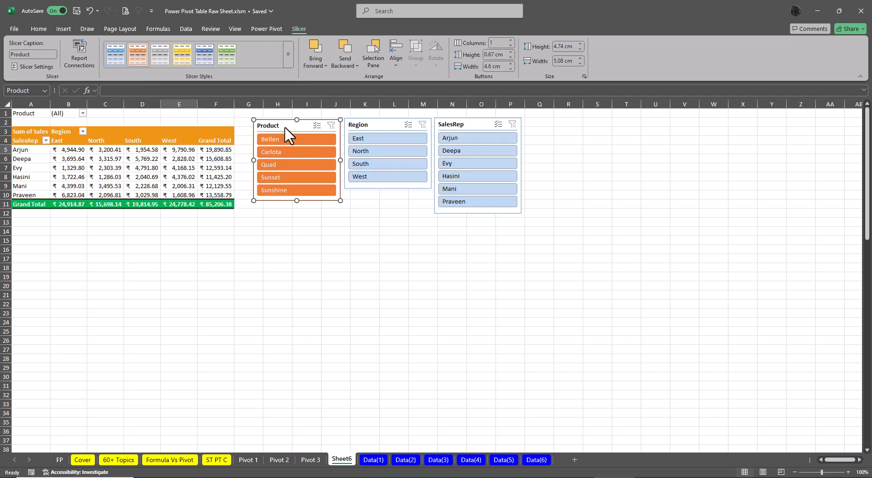
pyautogui.click(463, 122)
pyautogui.click(227, 55)
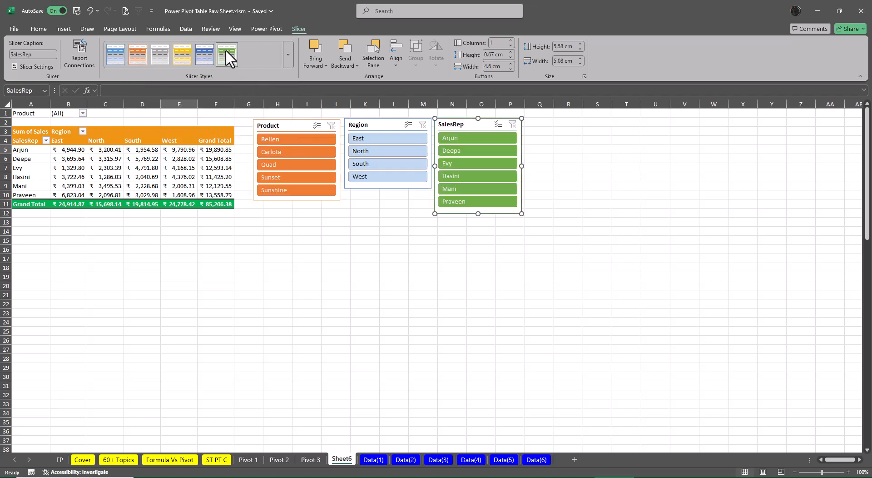
# Apply the dark blue slicer style to the Region slicer
pyautogui.moveTo(364, 259); pyautogui.dragTo(363, 250)
pyautogui.click(375, 124)
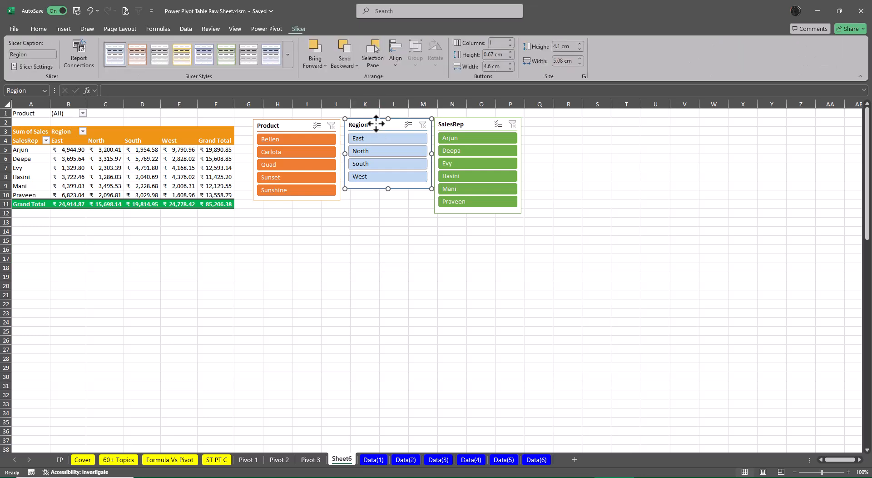
pyautogui.click(288, 55)
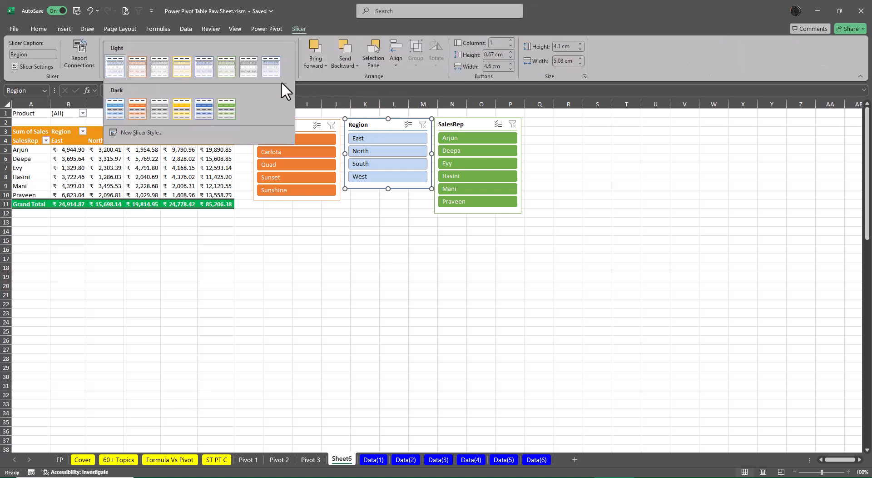
pyautogui.click(203, 109)
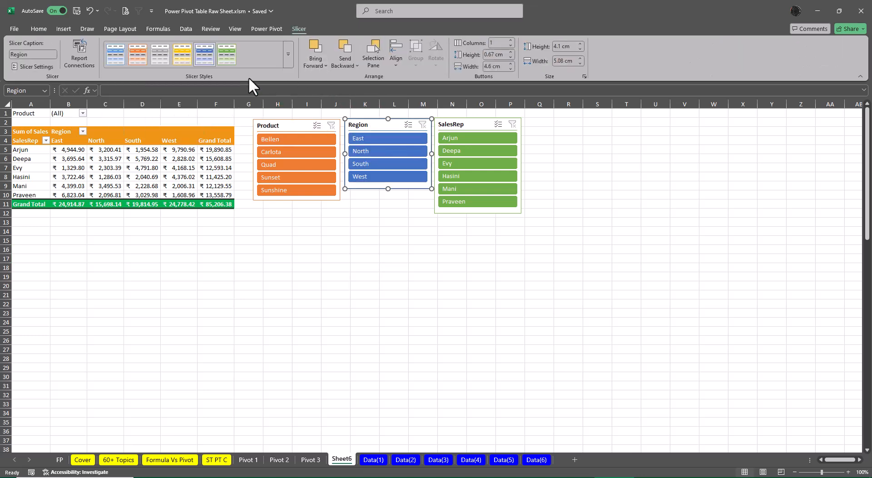
# Examine the Region slicer's settings and the options available for its slicer style
pyautogui.rightClick(207, 58)
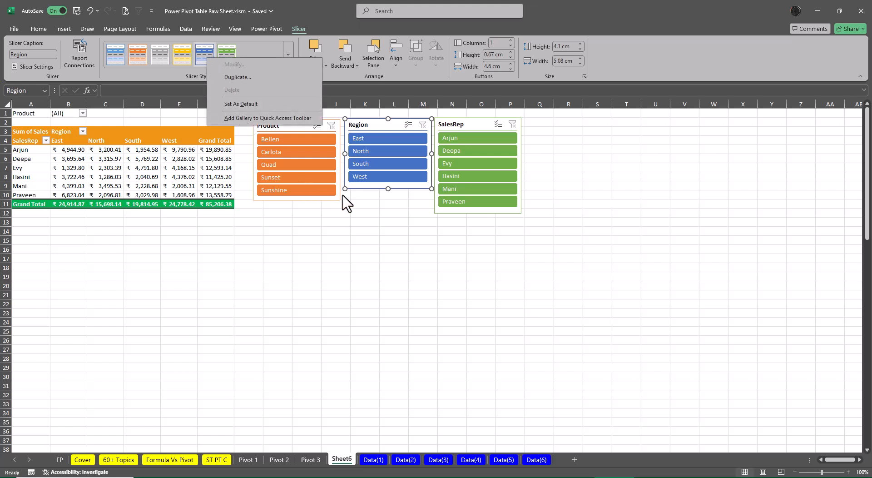
pyautogui.click(388, 125)
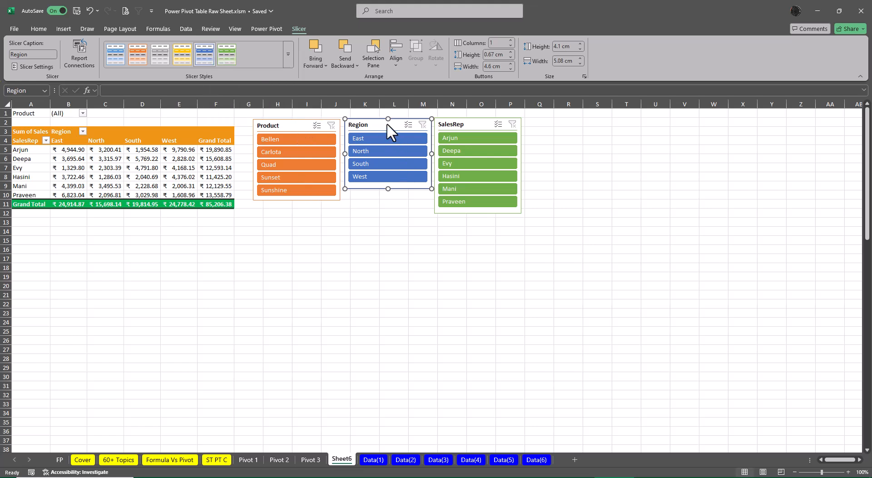
pyautogui.rightClick(388, 124)
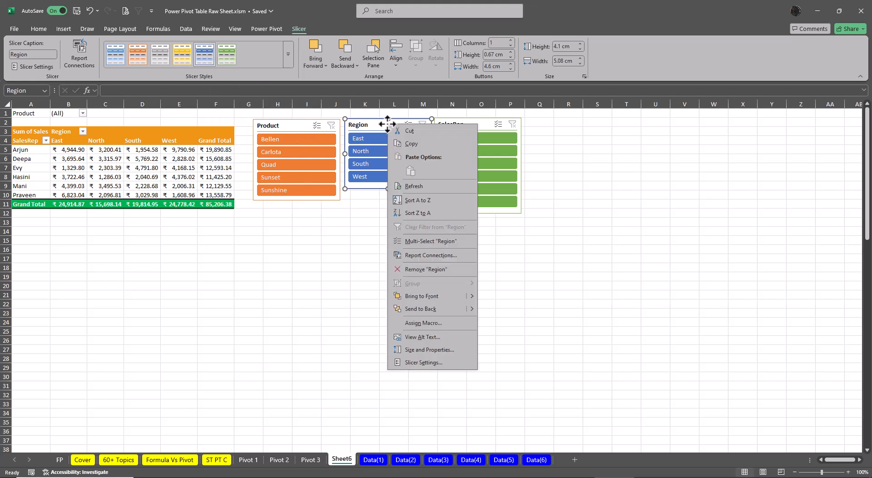
pyautogui.click(427, 362)
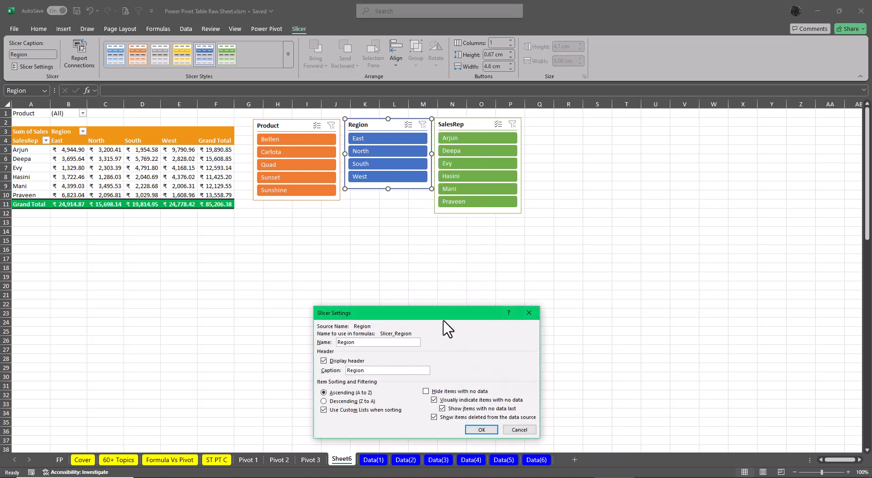
pyautogui.moveTo(444, 318); pyautogui.dragTo(721, 138)
pyautogui.click(799, 257)
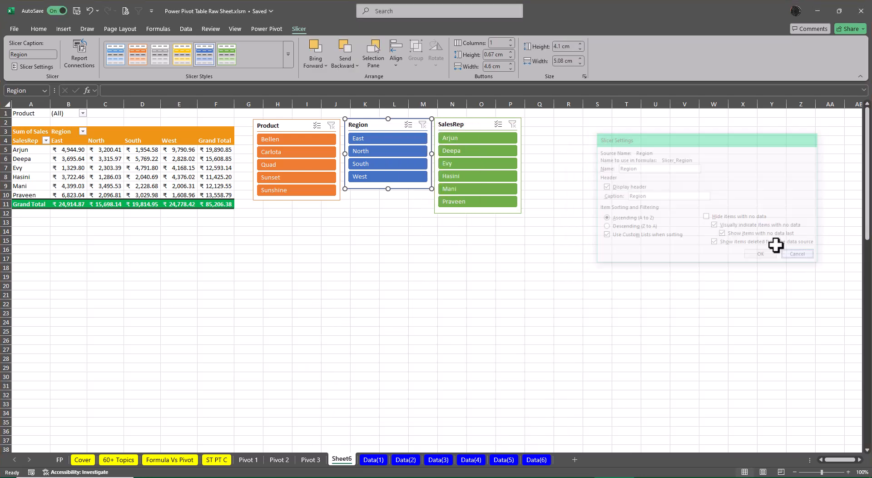
pyautogui.rightClick(394, 122)
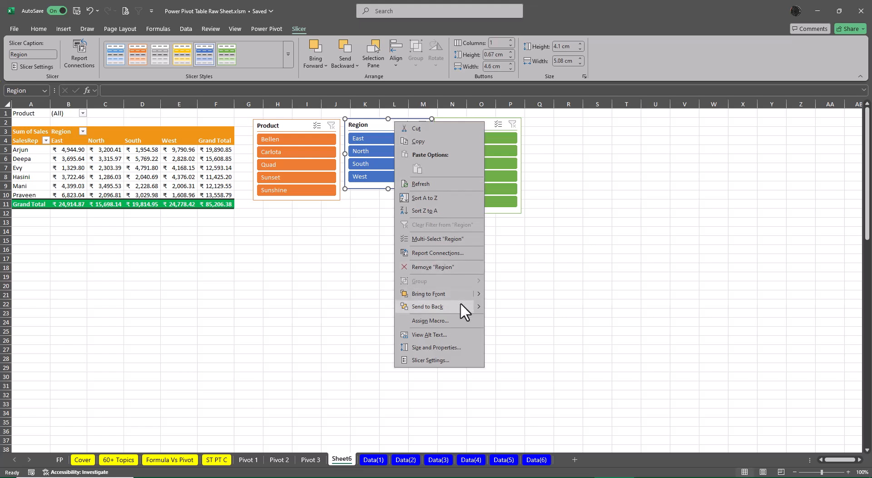
pyautogui.click(609, 269)
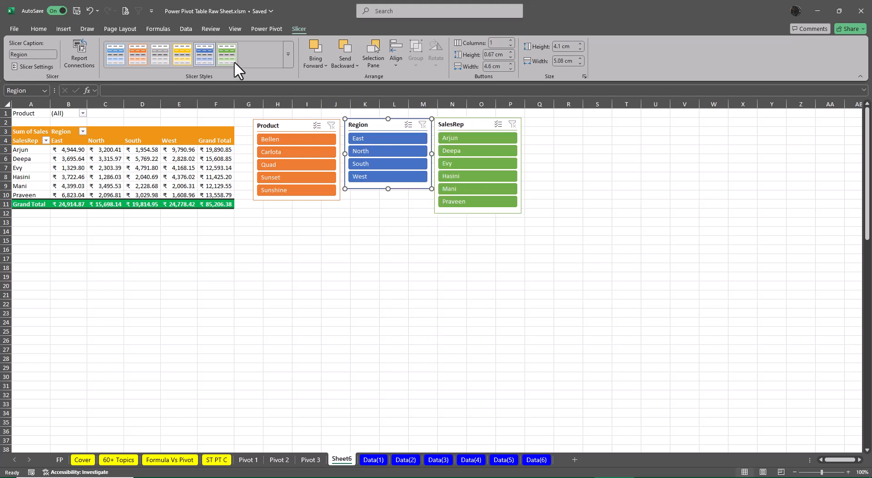
pyautogui.rightClick(204, 56)
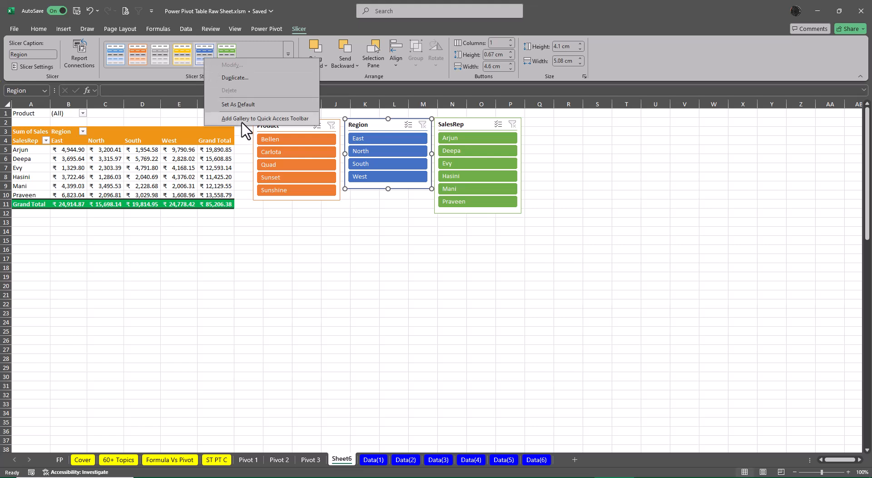
pyautogui.click(344, 273)
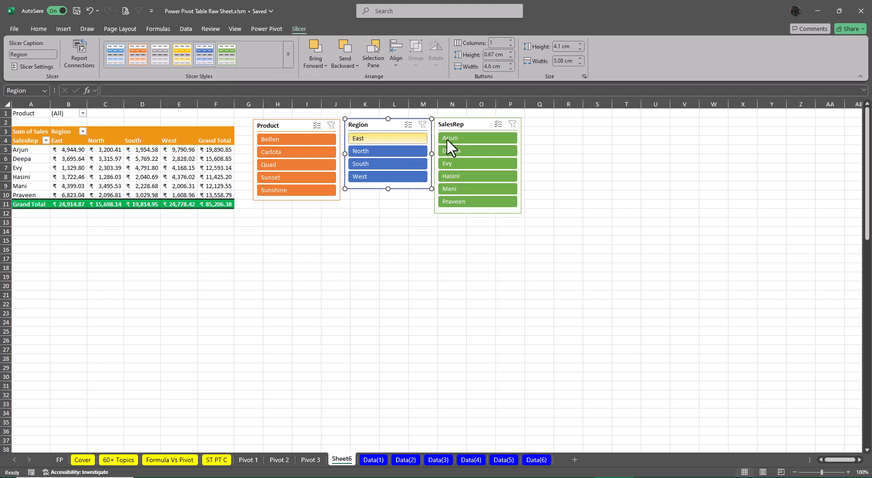
pyautogui.click(573, 263)
# Undo the dark blue style on the Region slicer
pyautogui.click(375, 124)
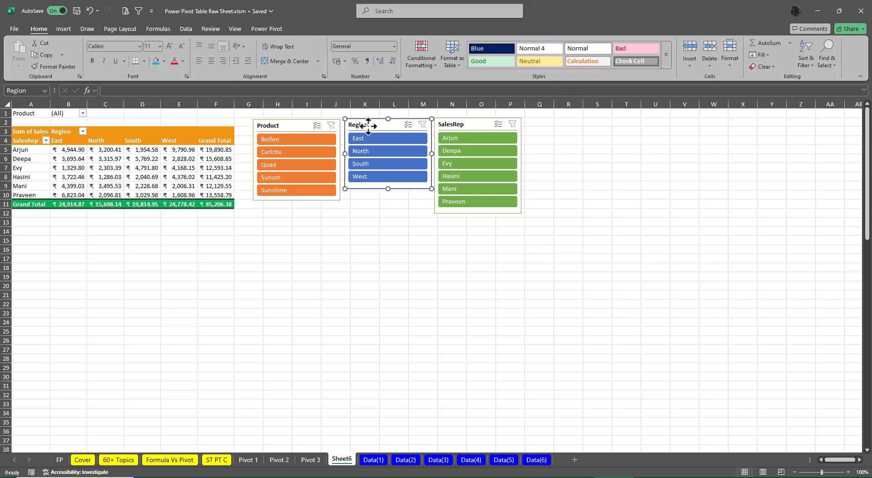
pyautogui.hotkey('ctrl', 'z')
pyautogui.click(638, 301)
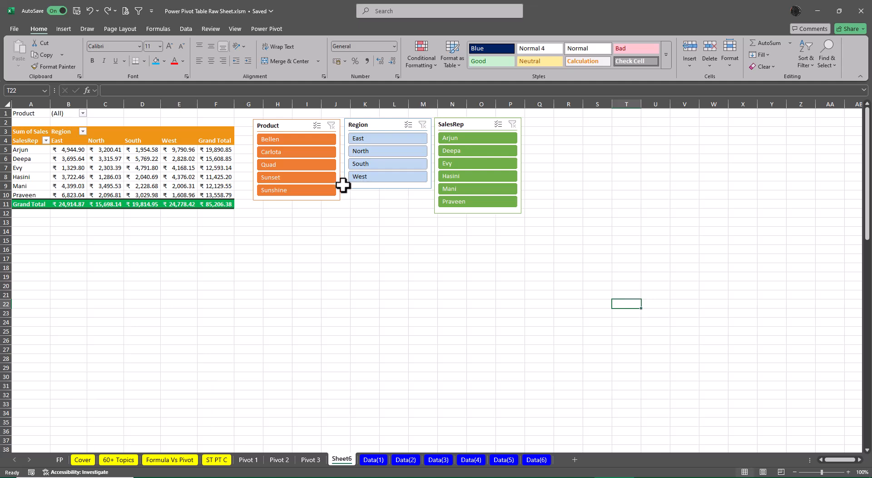
# Filter the report to product Quad and try single sales reps one by one, ending on the last rep in the SalesRep slicer
pyautogui.click(301, 164)
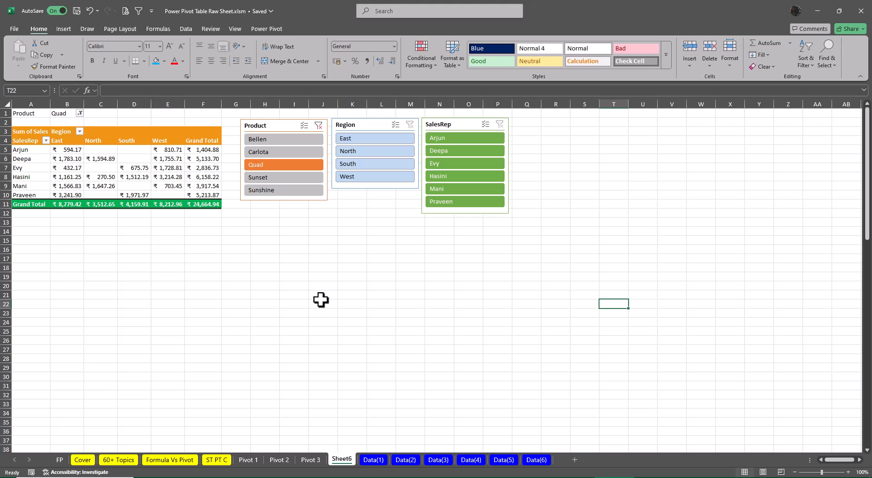
pyautogui.click(457, 165)
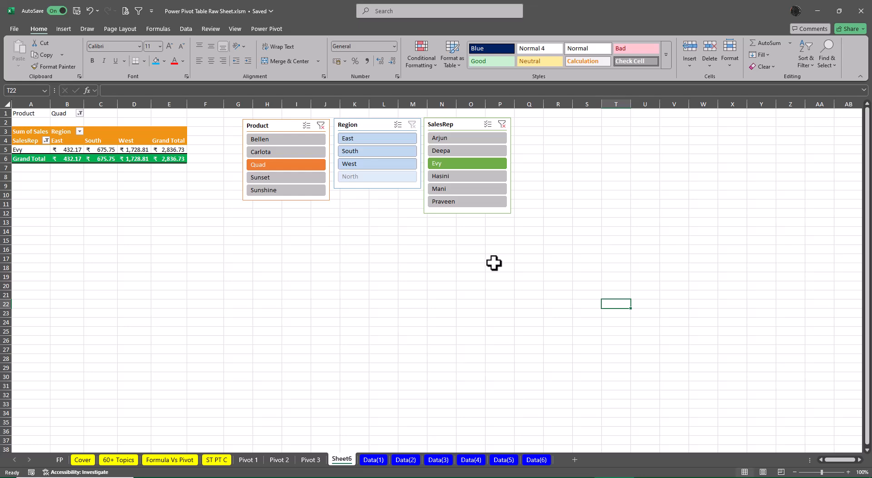
pyautogui.click(468, 189)
pyautogui.click(454, 152)
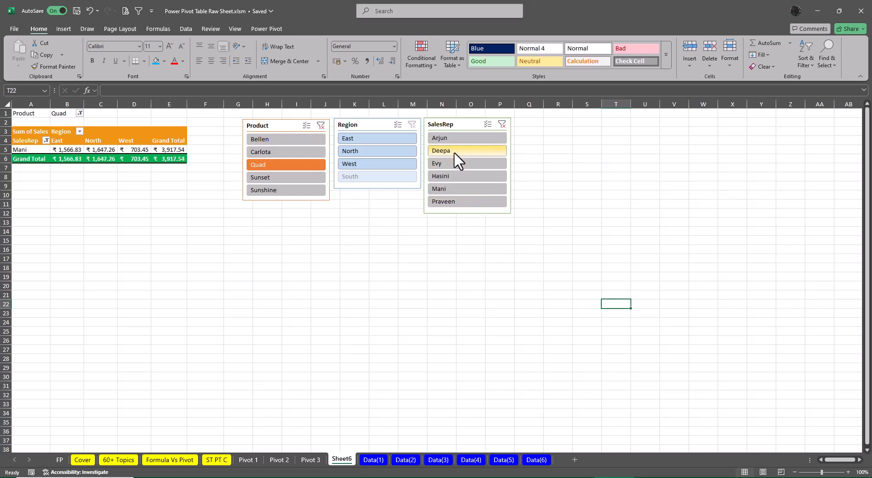
pyautogui.click(454, 139)
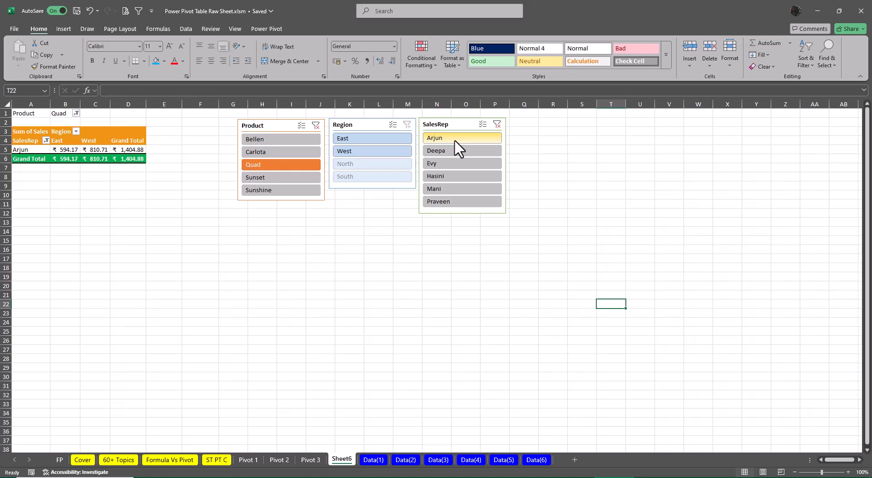
pyautogui.click(463, 202)
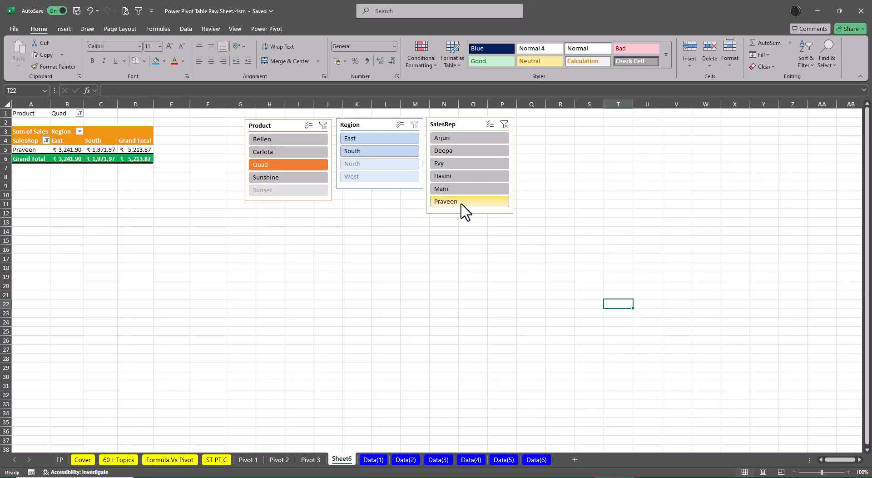
# Clear the filters on the SalesRep, Region and Product slicers
pyautogui.click(504, 124)
pyautogui.click(408, 125)
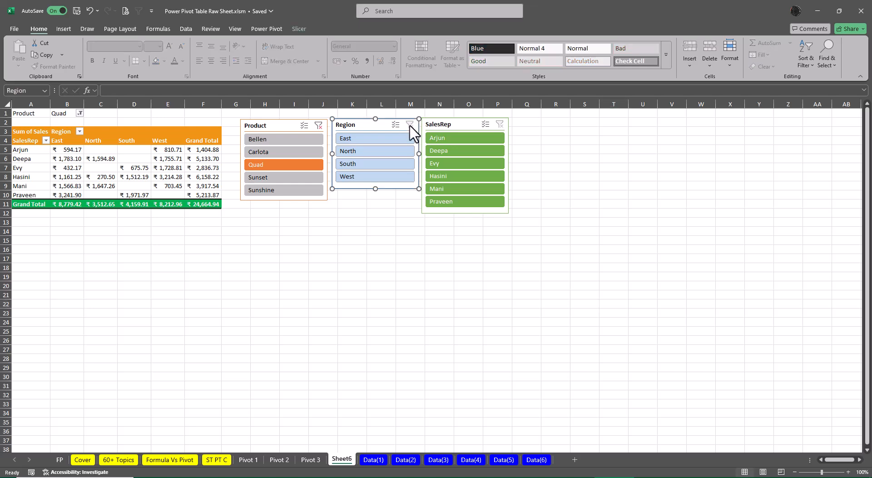
pyautogui.click(318, 126)
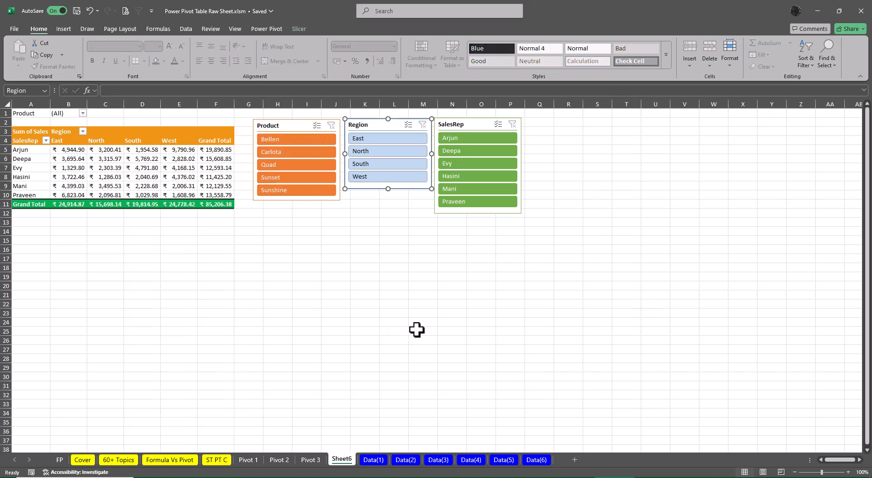
# Filter the report to products Bellen and Carlota in regions East and West using the slicers
pyautogui.click(281, 140)
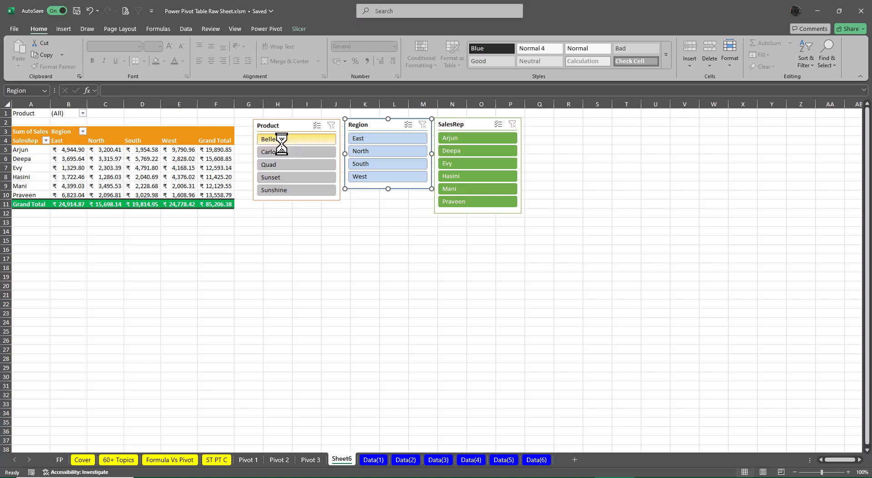
pyautogui.keyDown('ctrl'); pyautogui.click(282, 152); pyautogui.keyUp('ctrl')
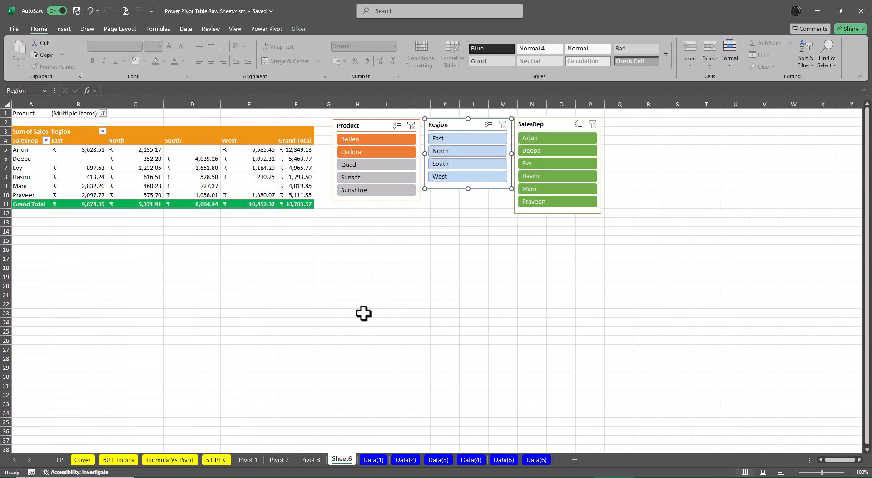
pyautogui.click(468, 178)
pyautogui.keyDown('ctrl'); pyautogui.click(458, 139); pyautogui.keyUp('ctrl')
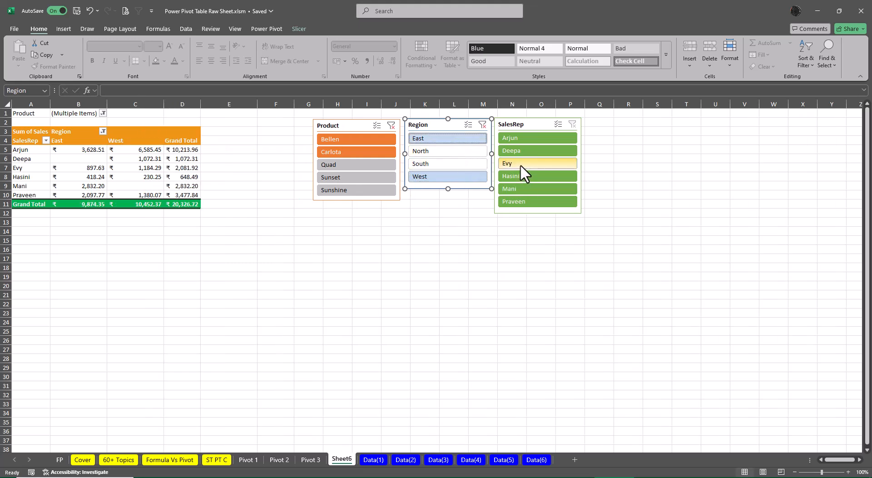
# Try excluding and combining sales reps in the SalesRep slicer, ending with only the second through fifth reps selected
pyautogui.keyDown('ctrl'); pyautogui.click(525, 153); pyautogui.keyUp('ctrl')
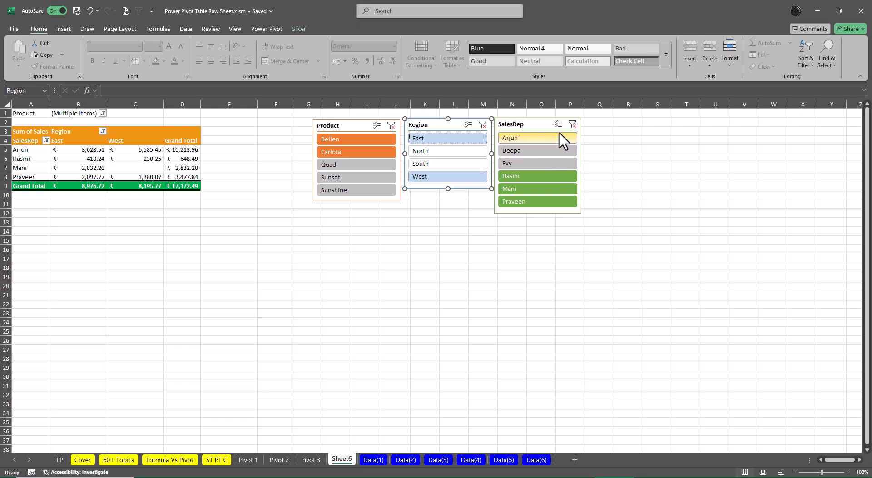
pyautogui.click(572, 125)
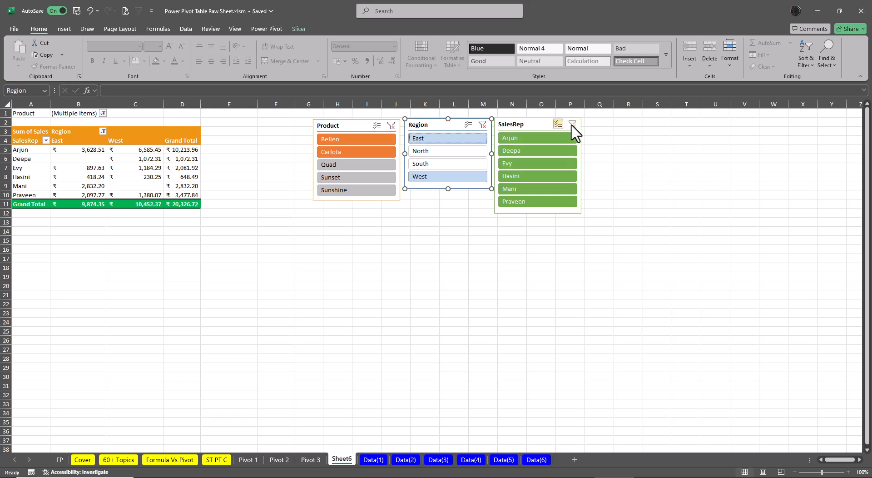
pyautogui.click(530, 152)
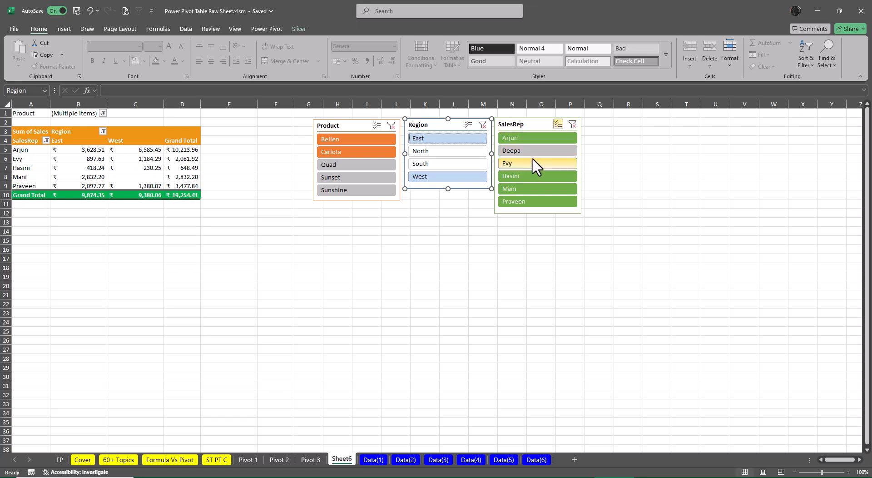
pyautogui.click(538, 154)
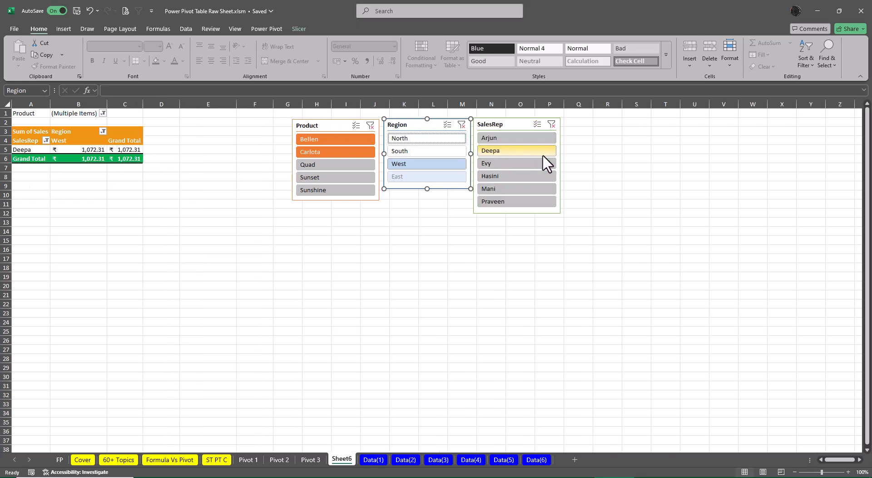
pyautogui.keyDown('ctrl'); pyautogui.click(524, 165); pyautogui.keyUp('ctrl')
pyautogui.keyDown('ctrl'); pyautogui.click(519, 190); pyautogui.keyUp('ctrl')
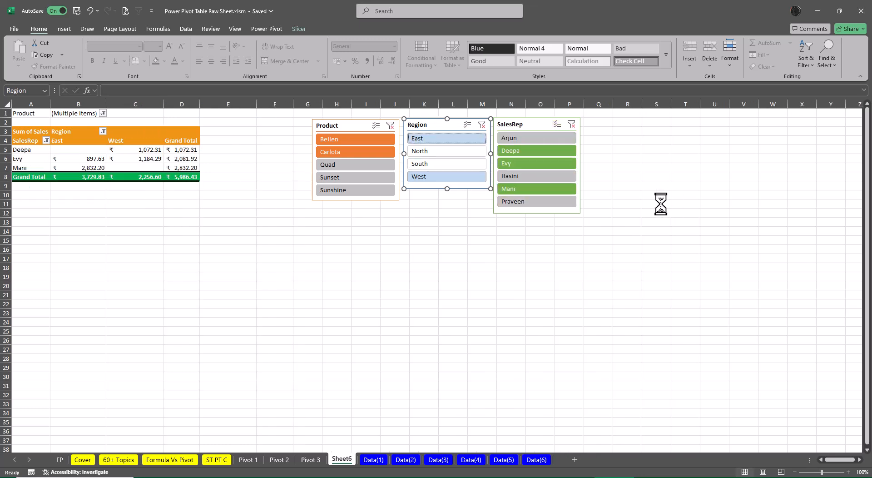
pyautogui.keyDown('ctrl'); pyautogui.click(536, 176); pyautogui.keyUp('ctrl')
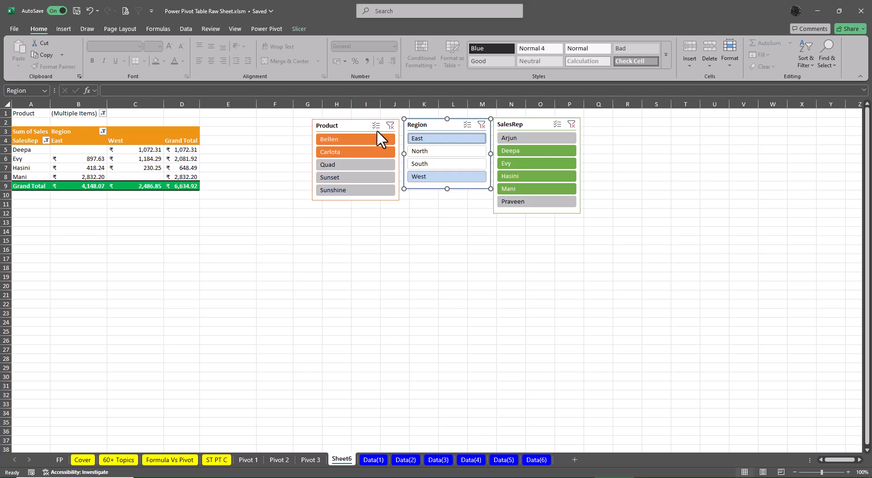
# Clear all three slicers so the report includes every product, region and sales rep
pyautogui.click(391, 126)
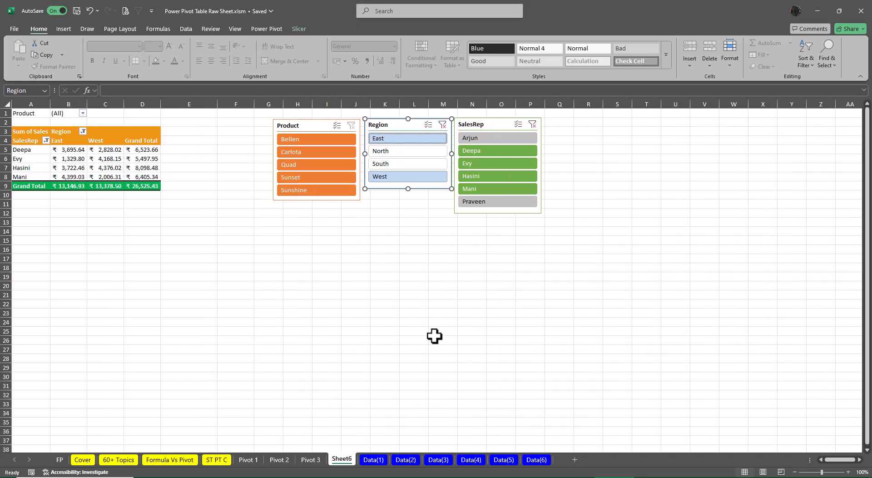
pyautogui.click(442, 124)
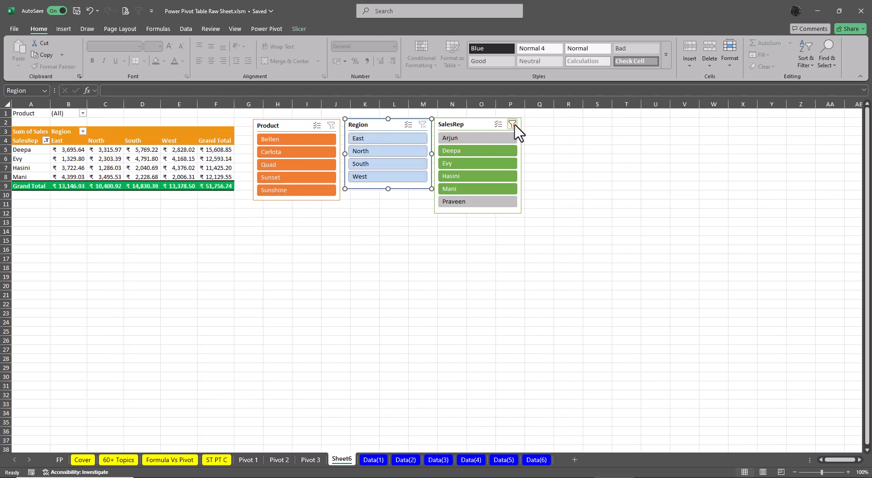
pyautogui.click(513, 125)
pyautogui.click(392, 275)
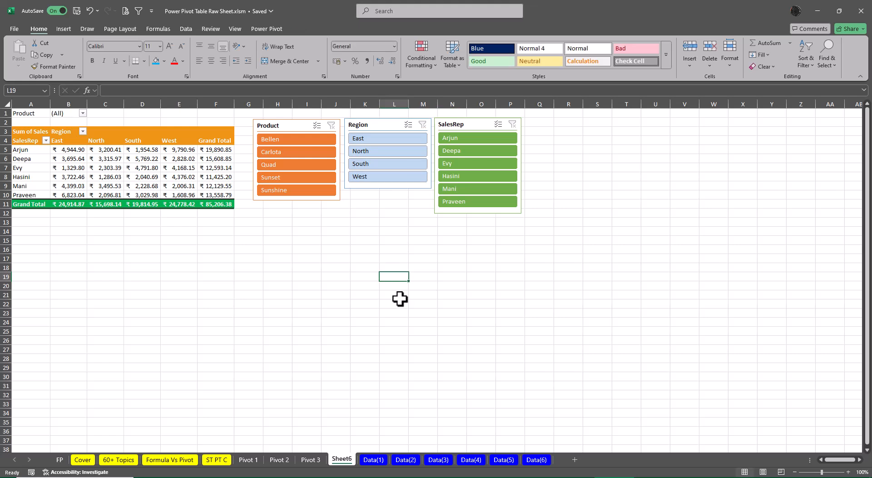
# Rename Sheet6 as Pivot 4
pyautogui.doubleClick(339, 459)
pyautogui.press('BackSpace')
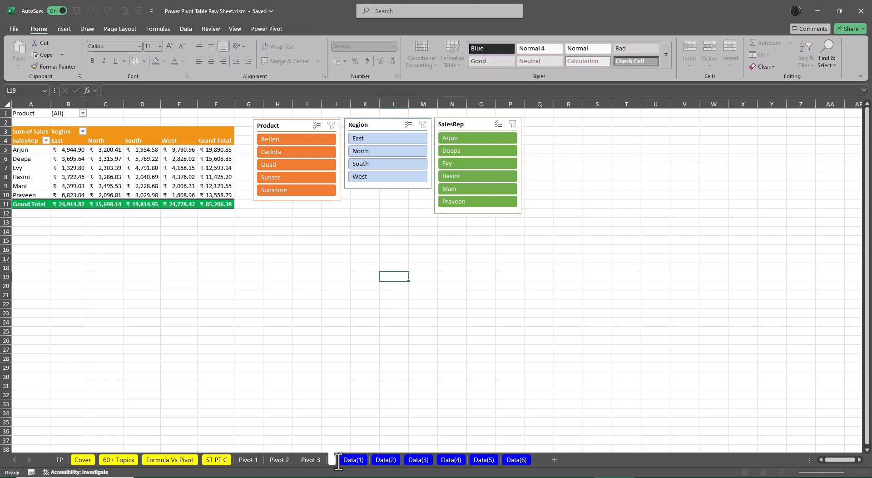
pyautogui.write('Pivot')
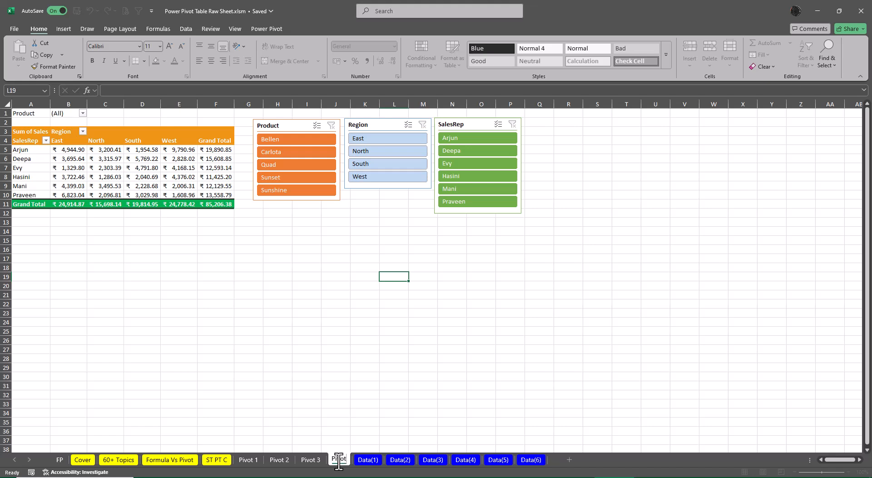
pyautogui.write(' 4')
pyautogui.press('Return')
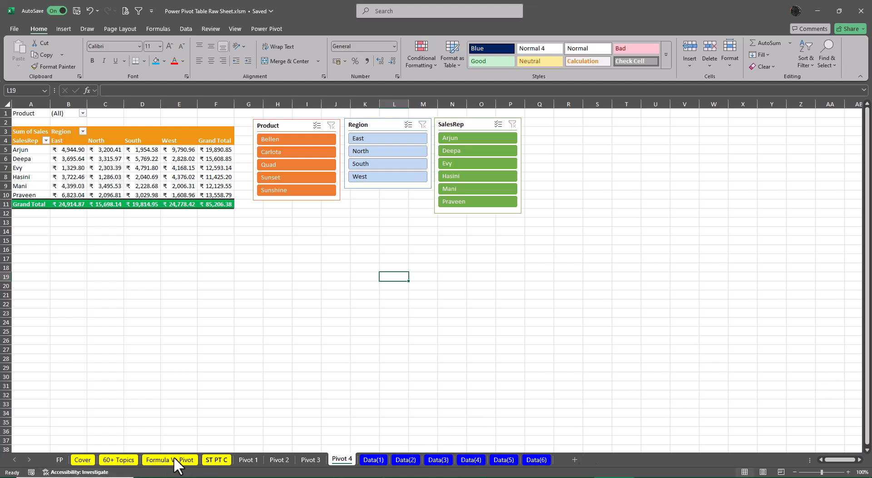
# Make topic 29, Slicers, bold in the list on the 60+ Topics sheet
pyautogui.click(119, 461)
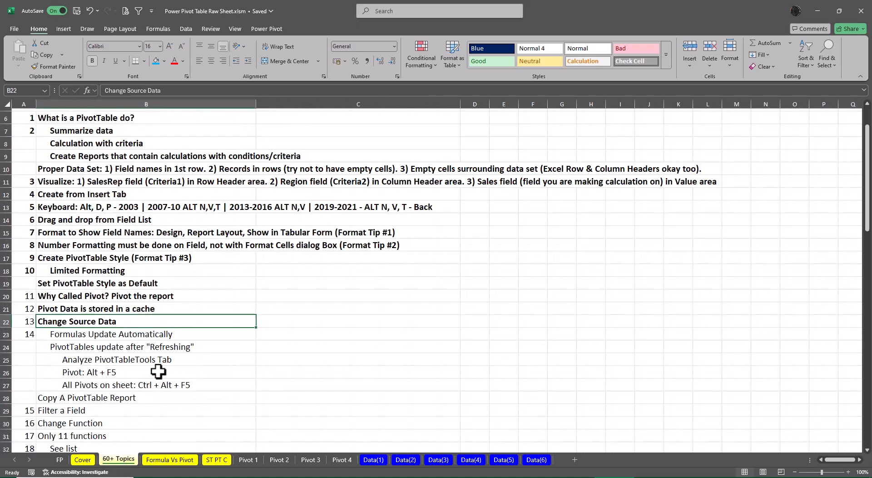
pyautogui.hotkey('ctrl', 'Down')
pyautogui.press('Down')
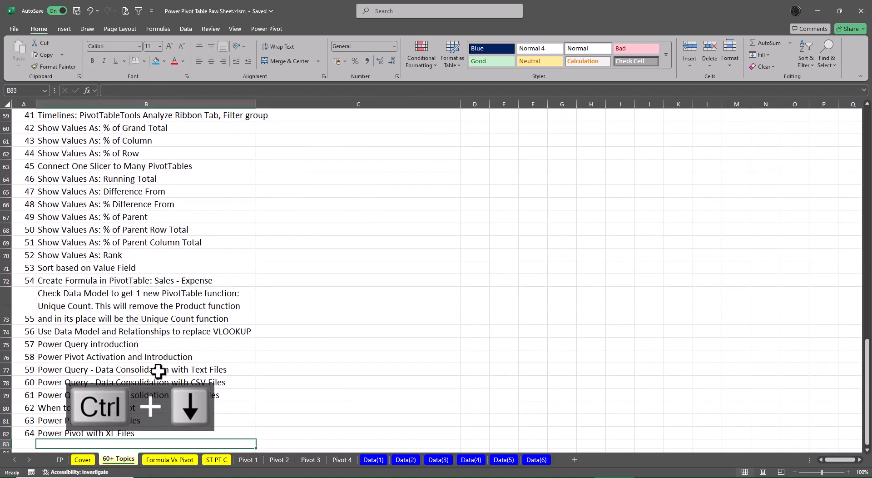
pyautogui.press('Up')
pyautogui.press('Up')
pyautogui.press('Up')
pyautogui.press('Up')
pyautogui.press('Up')
pyautogui.press('Up')
pyautogui.press('Up')
pyautogui.press('Up')
pyautogui.press('Up')
pyautogui.press('Up')
pyautogui.press('Up')
pyautogui.press('Up')
pyautogui.press('Up')
pyautogui.press('Up')
pyautogui.press('Up')
pyautogui.press('Up')
pyautogui.press('Up')
pyautogui.press('Up')
pyautogui.press('Up')
pyautogui.press('Up')
pyautogui.press('Up')
pyautogui.press('Up')
pyautogui.press('Up')
pyautogui.press('Up')
pyautogui.press('Up')
pyautogui.press('Up')
pyautogui.press('Up')
pyautogui.press('Up')
pyautogui.press('Up')
pyautogui.press('Up')
pyautogui.press('Up')
pyautogui.press('Up')
pyautogui.press('Up')
pyautogui.press('Up')
pyautogui.press('Up')
pyautogui.press('Up')
pyautogui.press('Up')
pyautogui.press('Up')
pyautogui.press('Up')
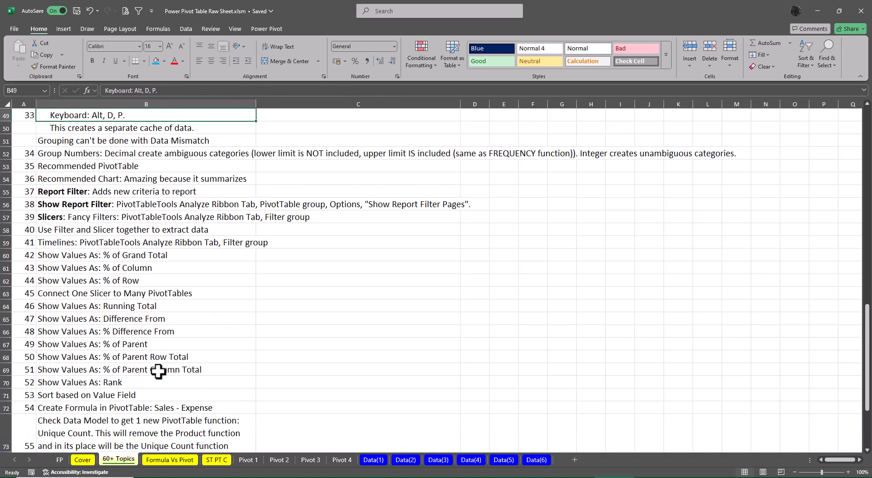
pyautogui.press('Down')
pyautogui.press('Down')
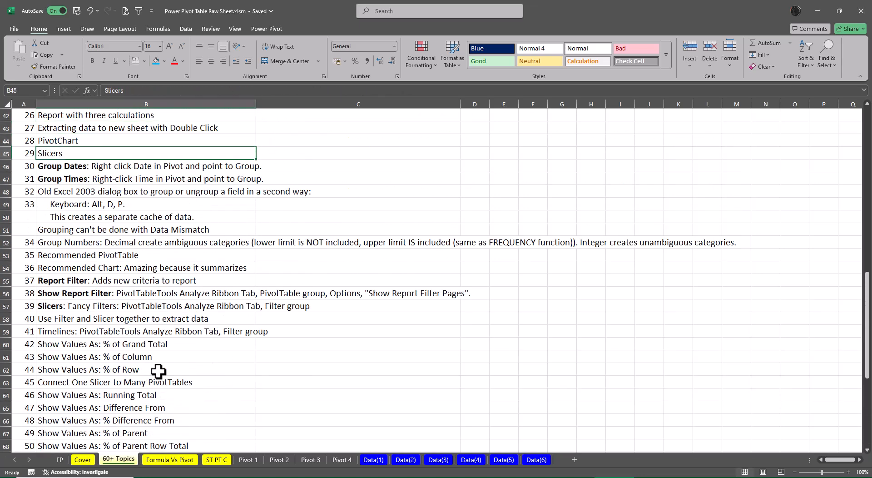
pyautogui.hotkey('ctrl', 'b')
pyautogui.press('Up')
# Make the topics from Formulas Update Automatically through Filter a Field (B23:B29) bold
pyautogui.scroll(1, 217, 303)
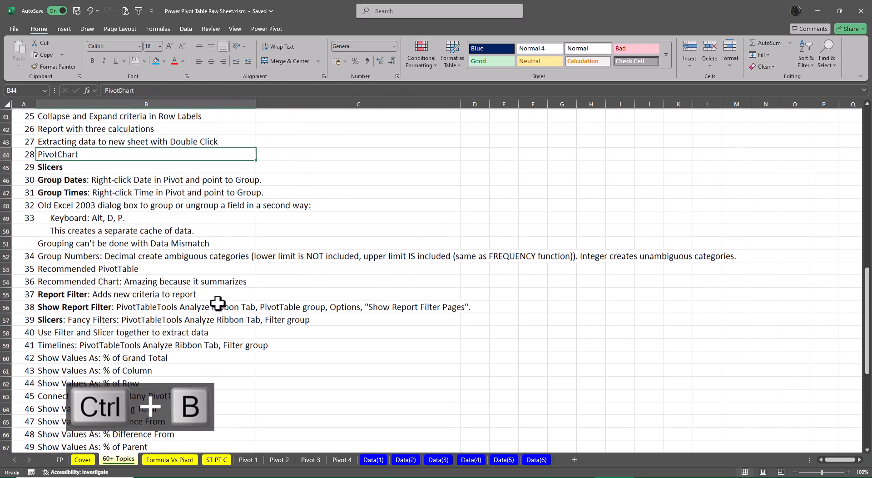
pyautogui.scroll(6, 218, 303)
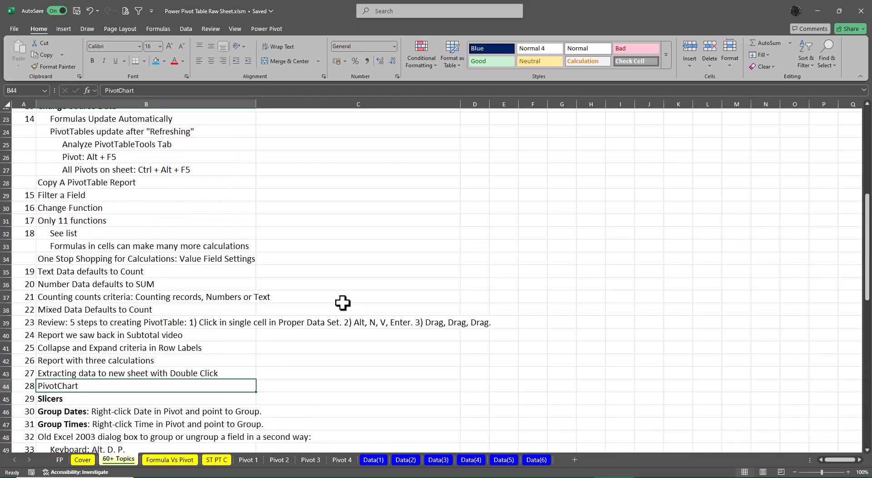
pyautogui.scroll(2, 343, 303)
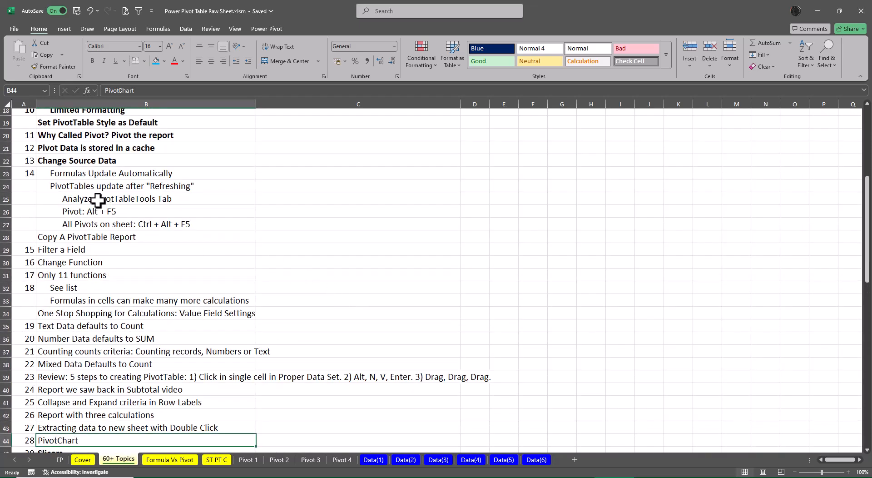
pyautogui.moveTo(64, 178); pyautogui.dragTo(80, 247)
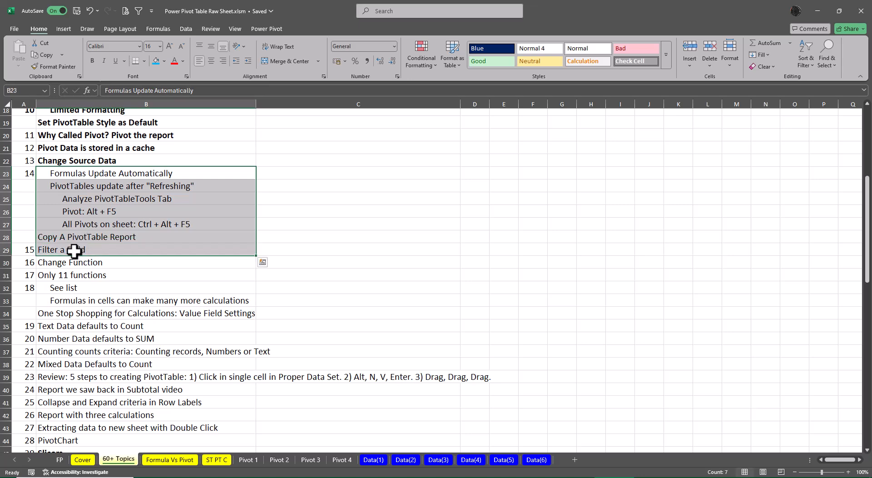
pyautogui.hotkey('ctrl', 'v')
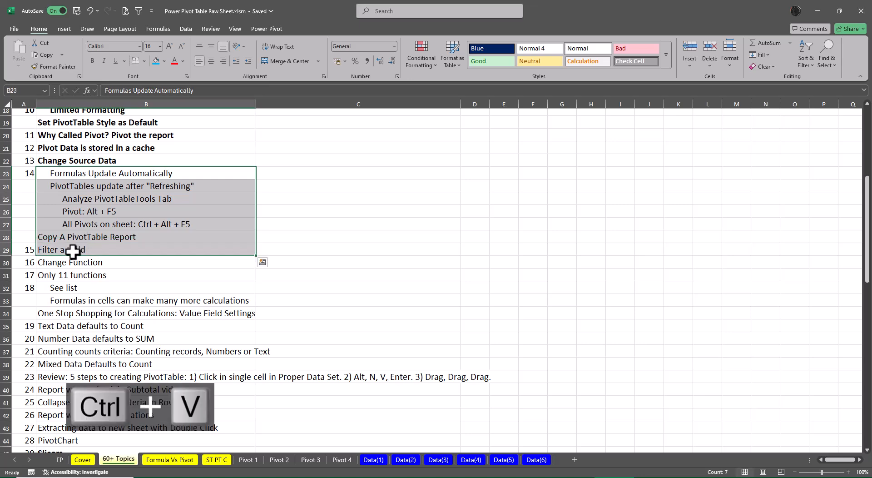
pyautogui.hotkey('ctrl', 'b')
# Create a copy of the Pivot 4 sheet at the end of the workbook
pyautogui.click(343, 459)
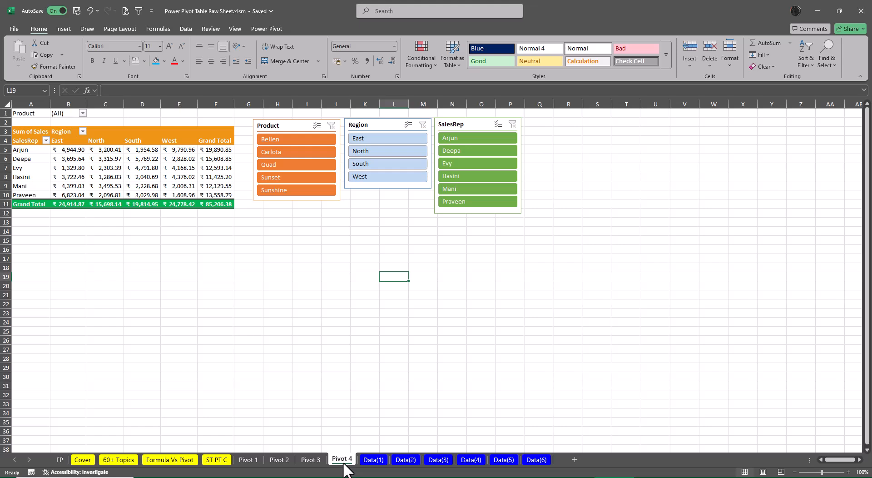
pyautogui.rightClick(344, 462)
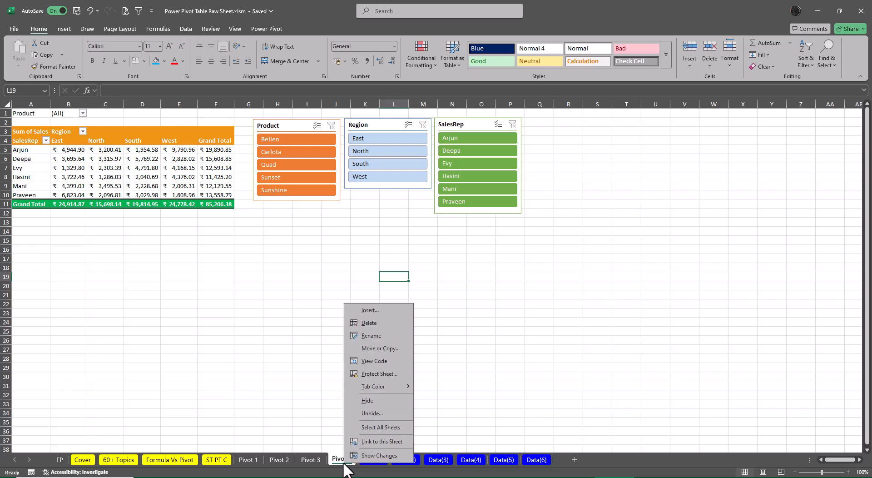
pyautogui.click(394, 348)
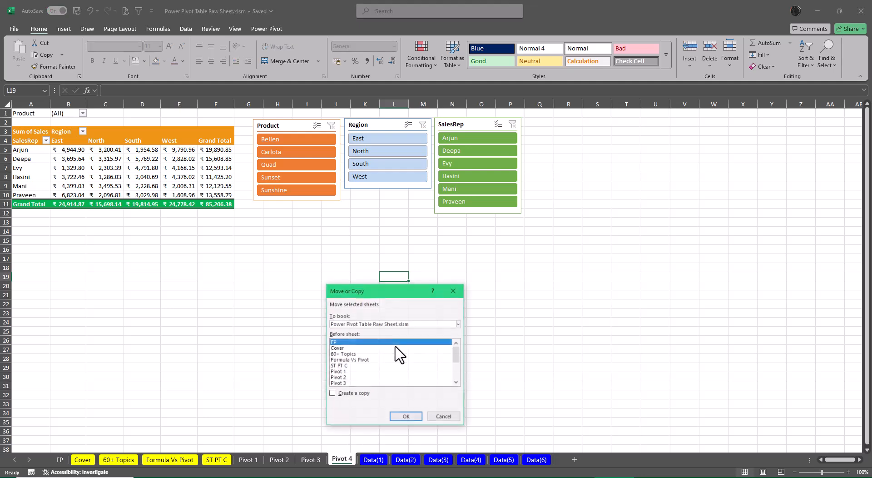
pyautogui.moveTo(403, 288); pyautogui.dragTo(790, 123)
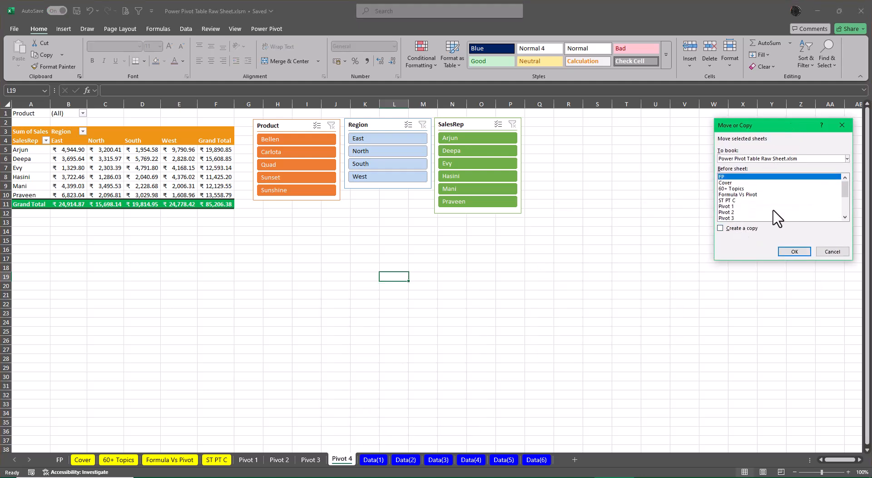
pyautogui.scroll(-3, 777, 214)
pyautogui.click(734, 219)
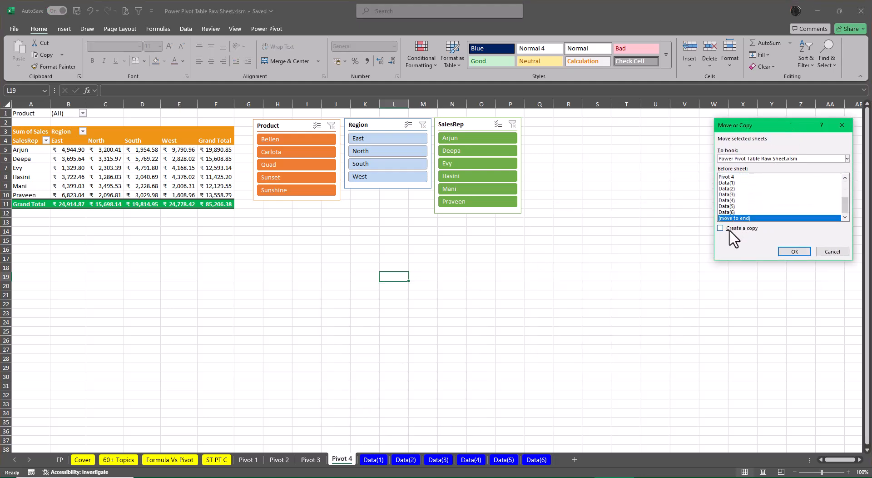
pyautogui.click(721, 228)
pyautogui.click(795, 253)
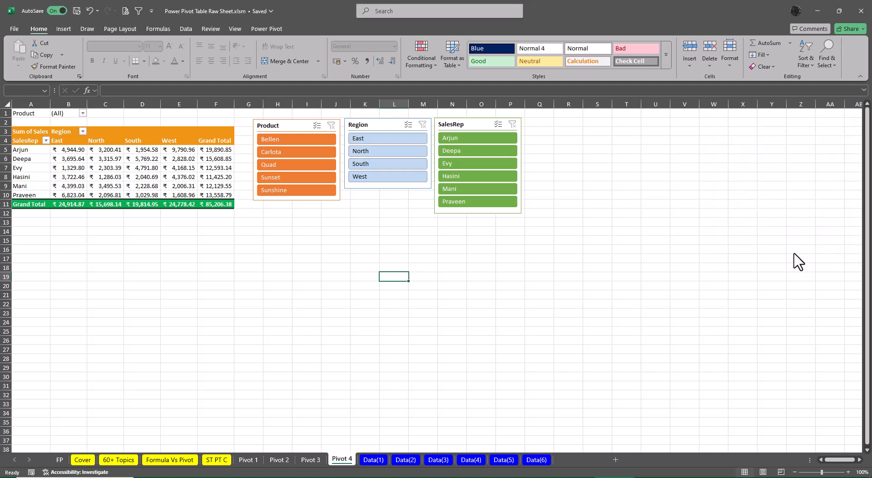
# Rename the copied Pivot 4 sheet as Pivot
pyautogui.doubleClick(574, 460)
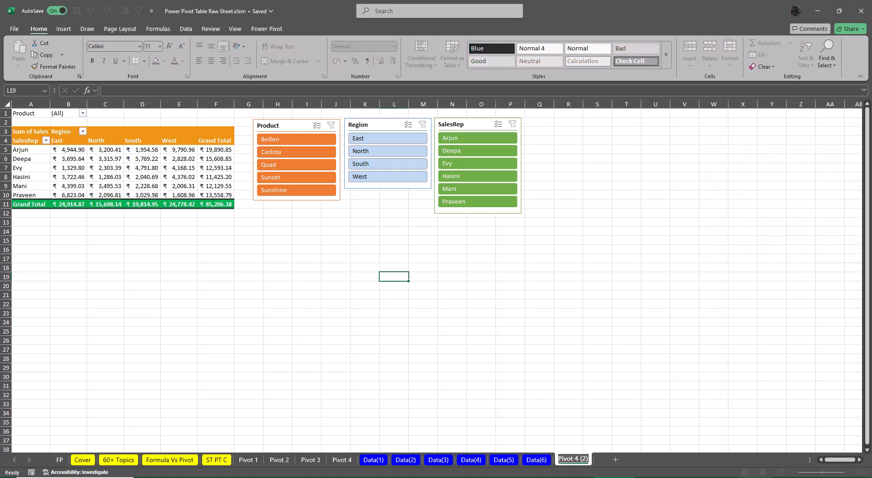
pyautogui.press('Right')
pyautogui.press('BackSpace')
pyautogui.press('BackSpace')
pyautogui.press('BackSpace')
pyautogui.press('super+w')
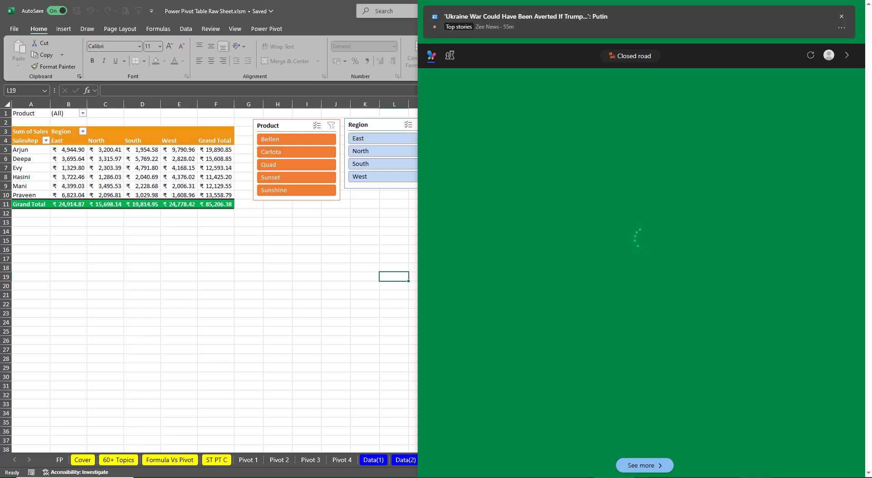
pyautogui.click(342, 251)
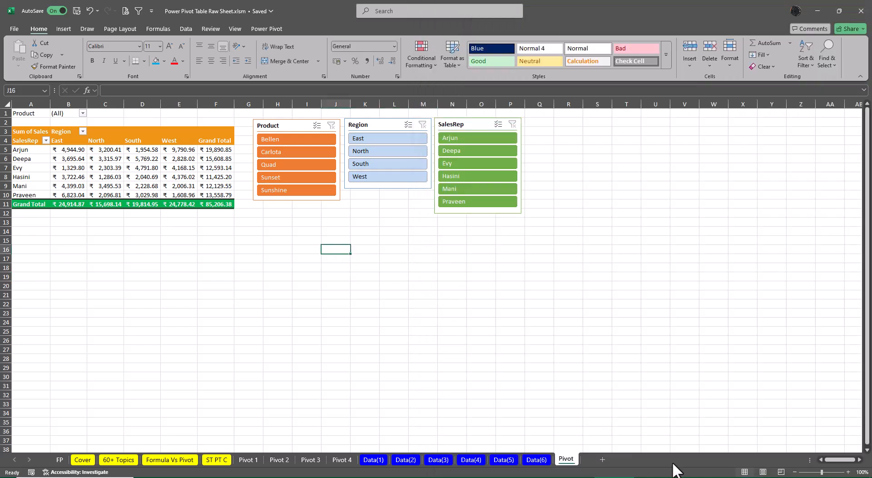
# Rename the Pivot sheet as Pivot 5 and move it between the Pivot 4 and Data(1) sheets
pyautogui.doubleClick(563, 459)
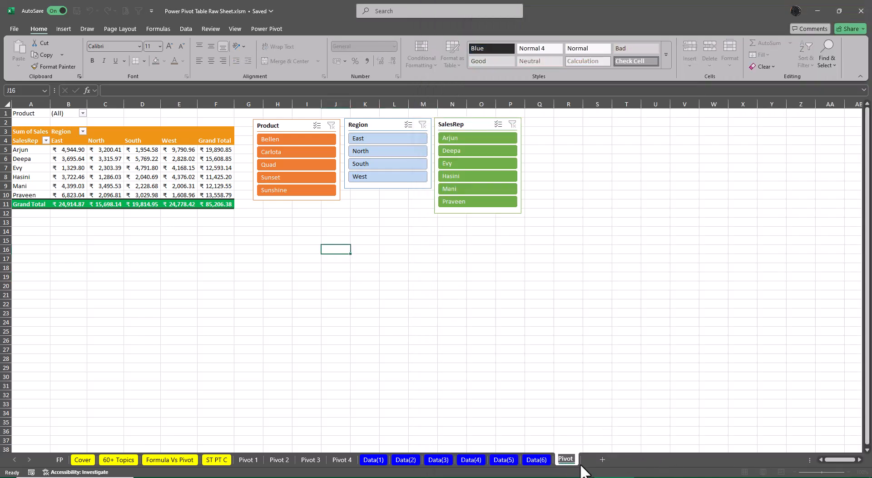
pyautogui.press('Right')
pyautogui.write('5')
pyautogui.press('Return')
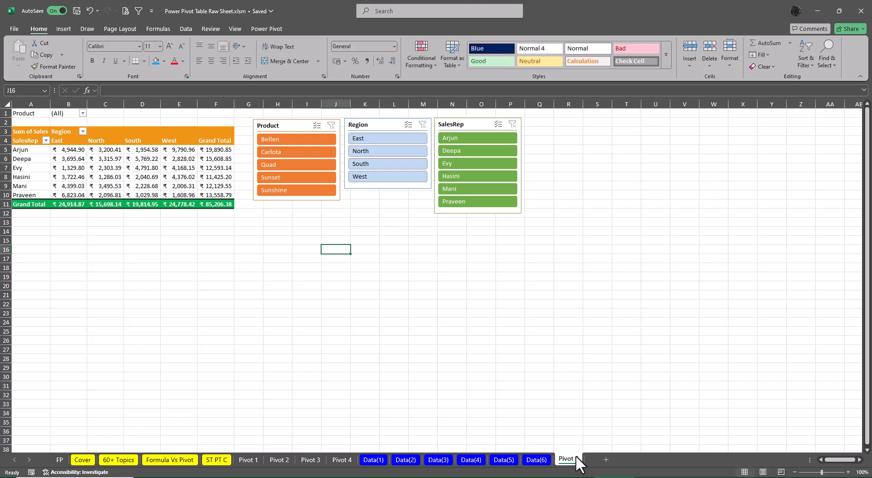
pyautogui.moveTo(380, 420); pyautogui.dragTo(361, 461)
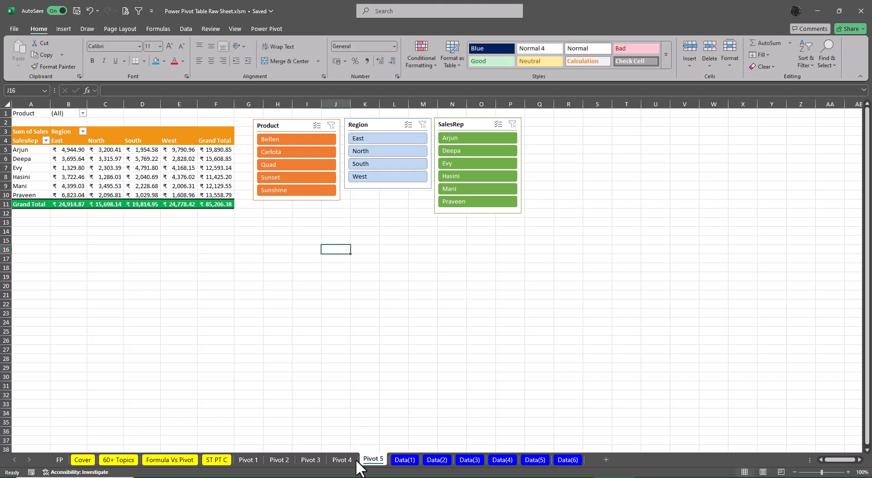
# Summarize the Sales values in the Pivot 5 report by Average
pyautogui.rightClick(182, 147)
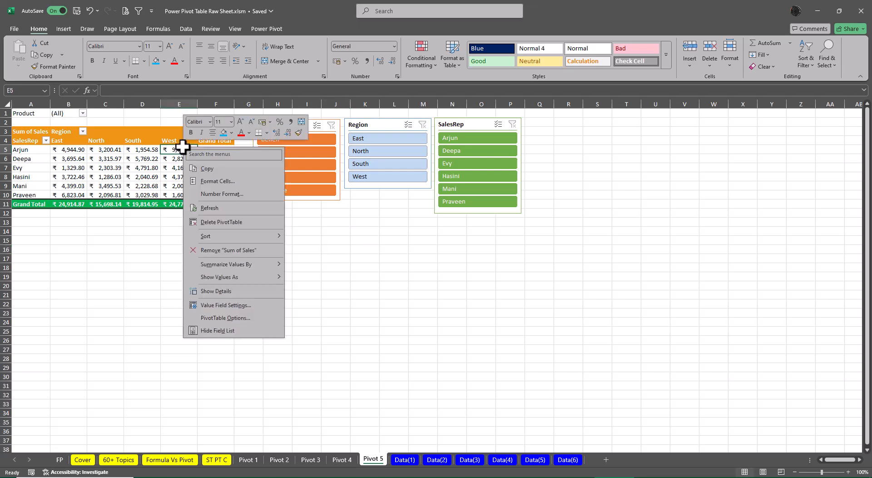
pyautogui.moveTo(244, 266)
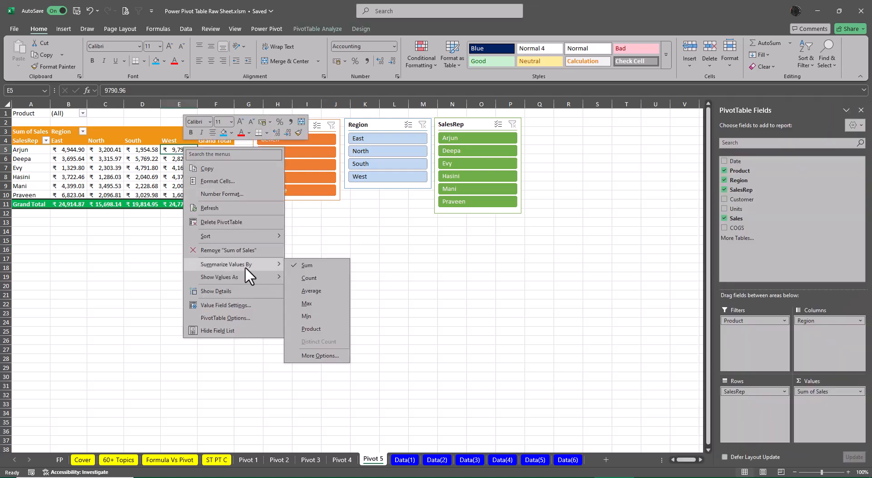
pyautogui.click(311, 291)
pyautogui.click(451, 305)
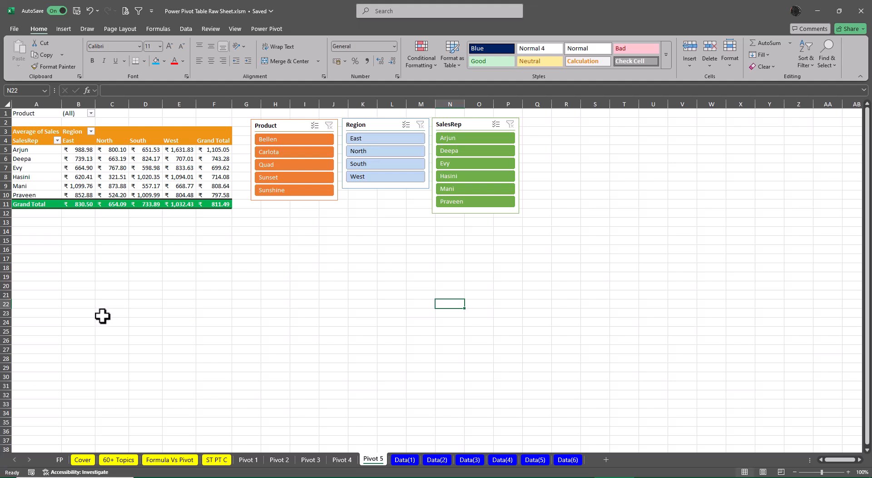
# Copy the Average of Sales PivotTable (A1:F11) to S1 and autofit the copy's column widths
pyautogui.moveTo(19, 113); pyautogui.dragTo(216, 208)
pyautogui.hotkey('ctrl', 'c')
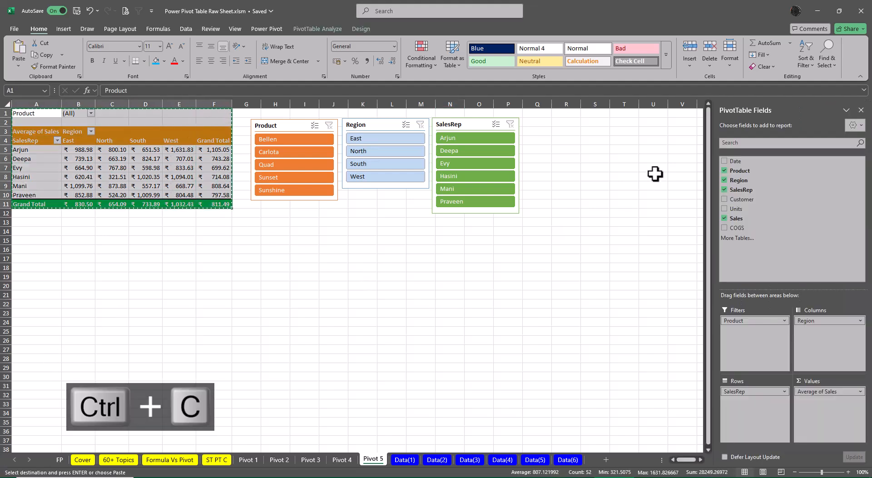
pyautogui.click(591, 115)
pyautogui.hotkey('ctrl', 'v')
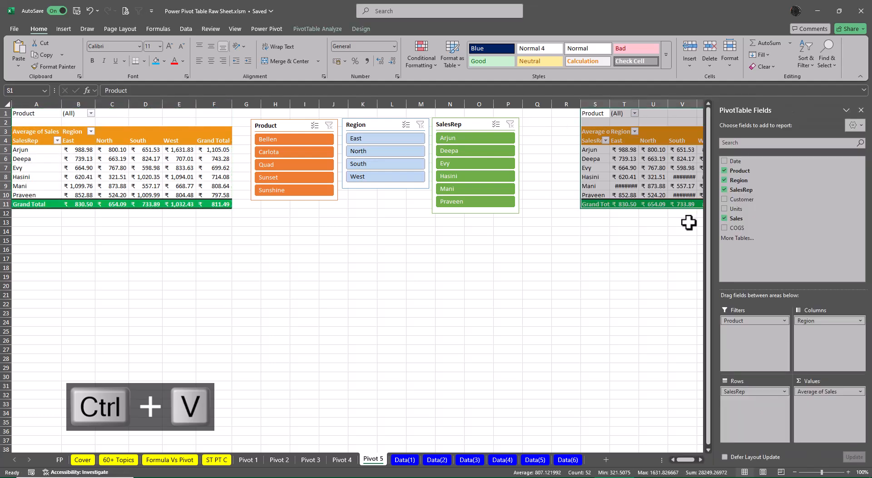
pyautogui.click(862, 110)
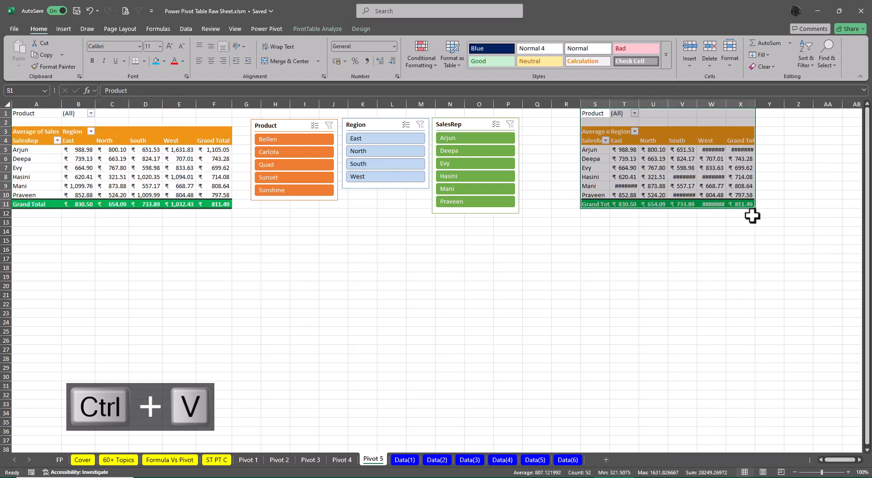
pyautogui.hotkey('alt', 'o')
pyautogui.press('c')
pyautogui.press('a')
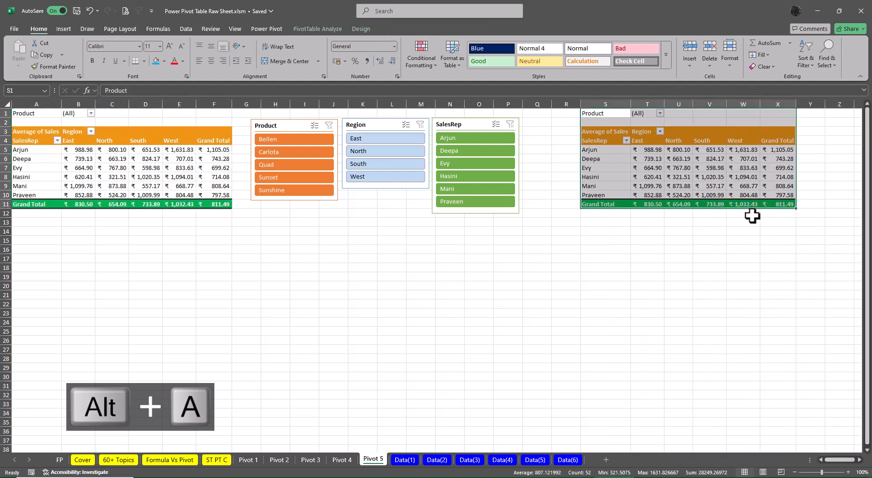
# Summarize the Sales values in the copied PivotTable at S1 by Count
pyautogui.rightClick(696, 149)
pyautogui.click(668, 312)
pyautogui.click(678, 303)
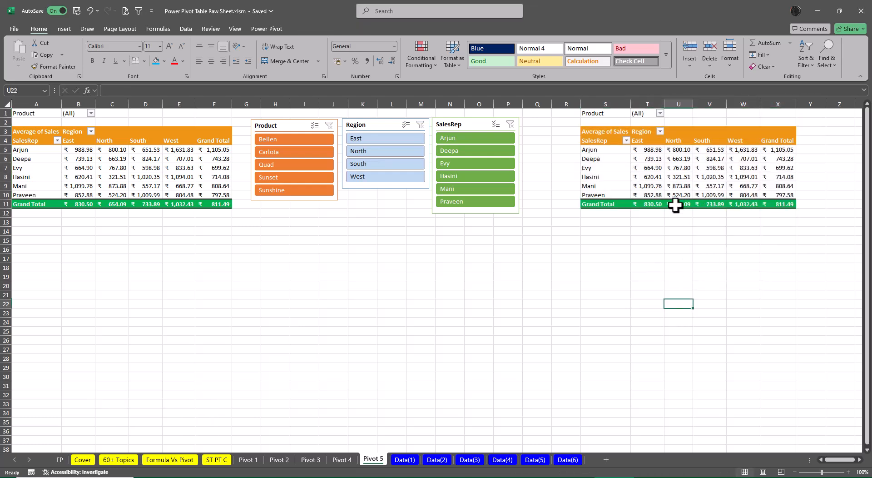
pyautogui.rightClick(650, 152)
pyautogui.moveTo(743, 268)
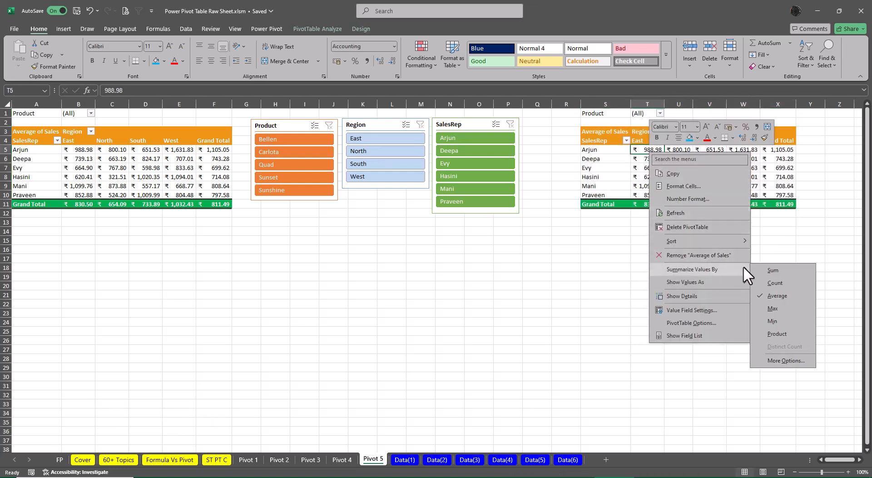
pyautogui.click(775, 283)
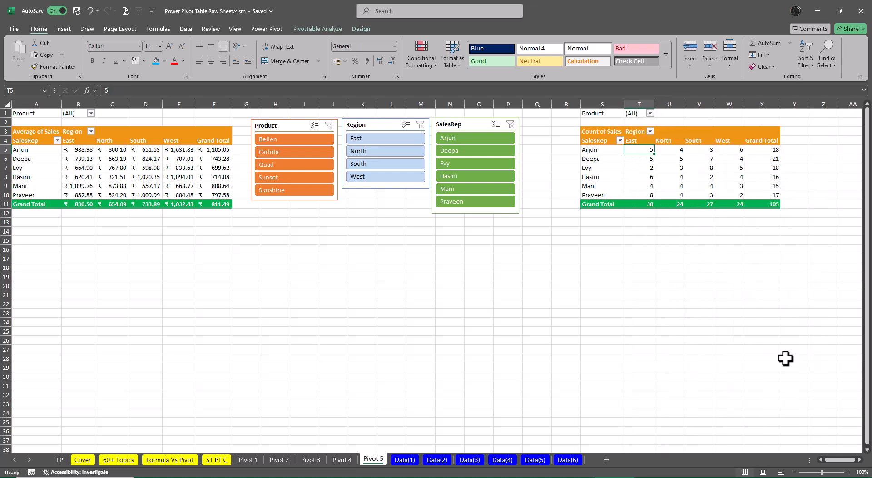
# Copy the Count of Sales PivotTable (S1:X11) to AA1 and again to AJ1
pyautogui.hscroll(10, 861, 459)
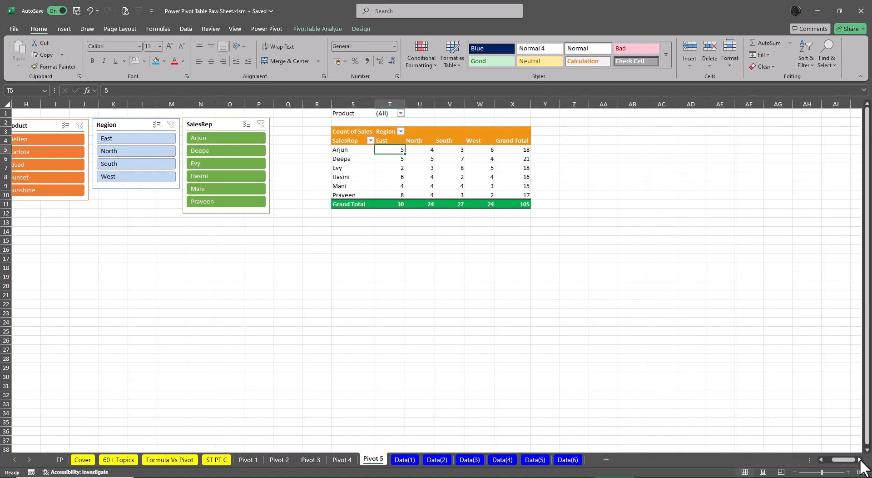
pyautogui.hscroll(7, 861, 459)
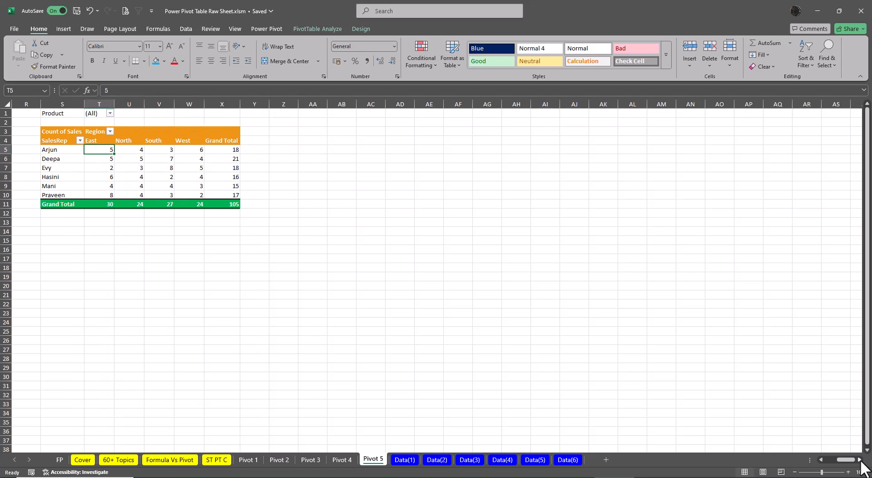
pyautogui.moveTo(64, 113); pyautogui.dragTo(233, 206)
pyautogui.hotkey('ctrl', 'c')
pyautogui.click(312, 113)
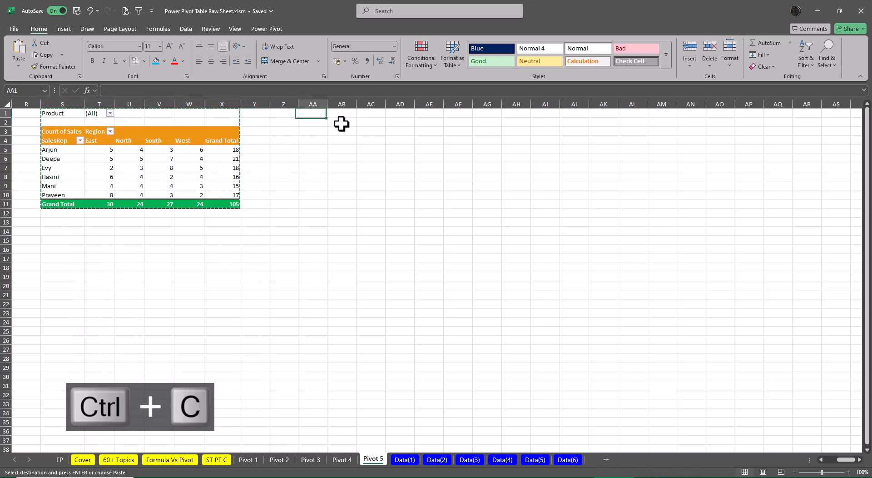
pyautogui.hotkey('ctrl', 'v')
pyautogui.click(576, 113)
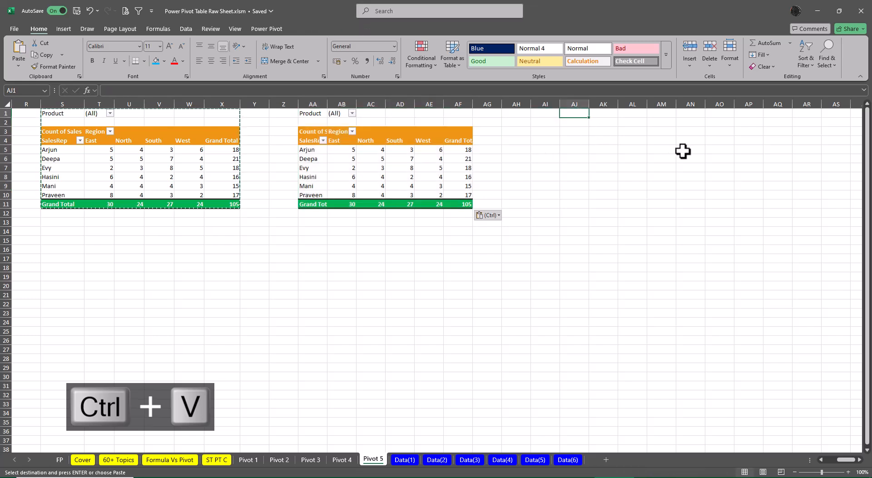
pyautogui.hotkey('ctrl', 'v')
pyautogui.press('Escape')
pyautogui.click(662, 286)
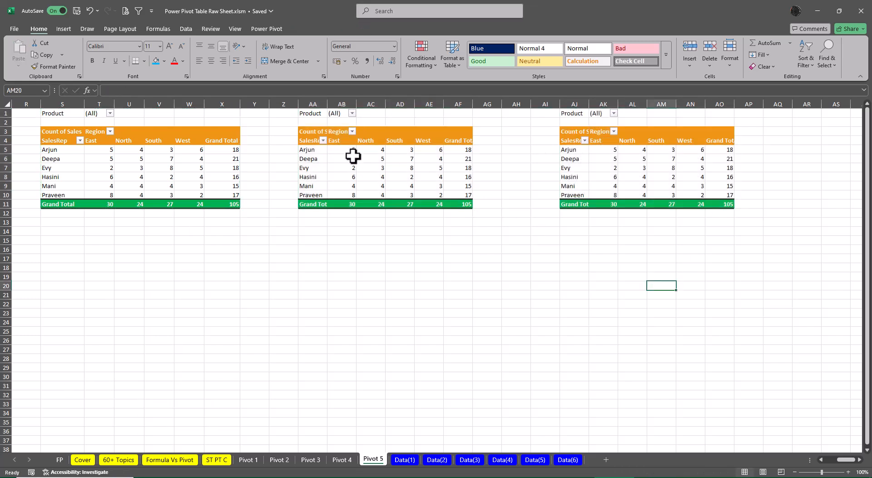
# Summarize the Sales values in the PivotTable at AA1 by Max
pyautogui.click(349, 150)
pyautogui.rightClick(349, 150)
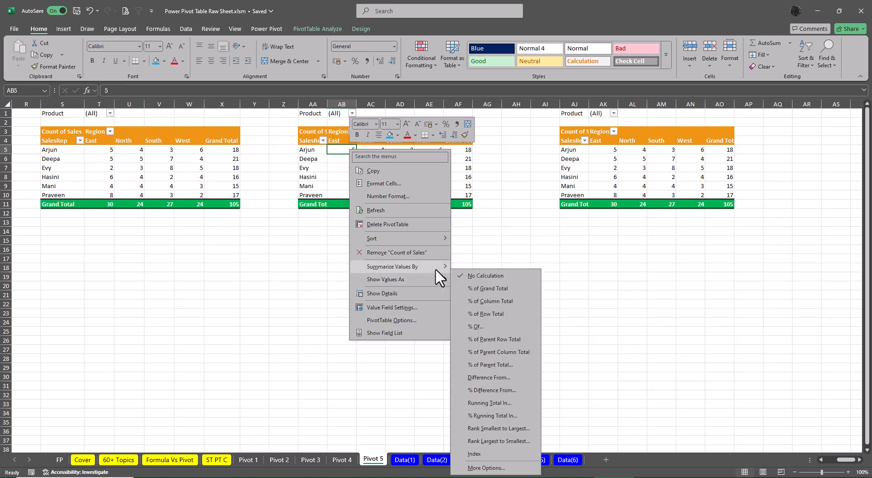
pyautogui.moveTo(437, 268)
pyautogui.click(499, 305)
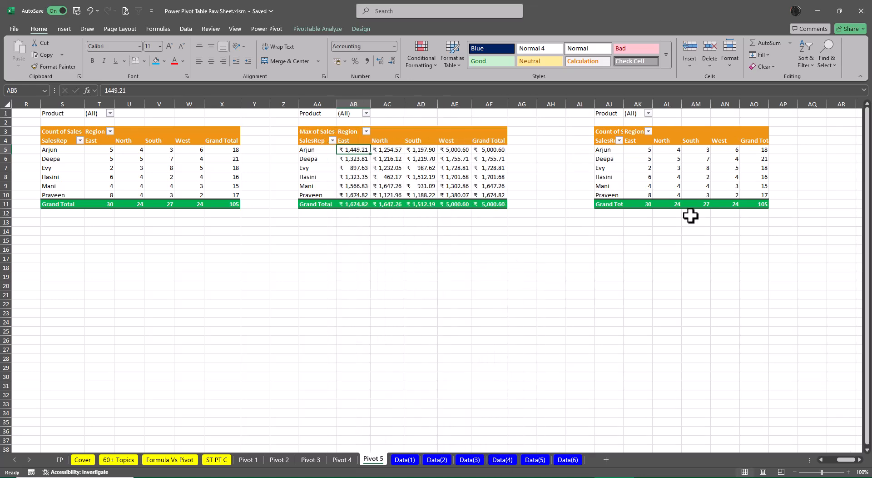
# Summarize the Sales values in the PivotTable at AJ1 by Min
pyautogui.rightClick(642, 150)
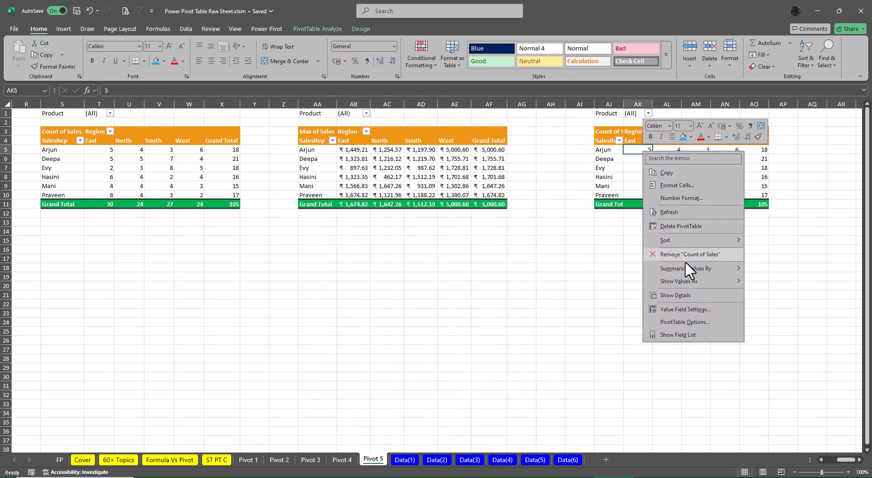
pyautogui.moveTo(684, 266)
pyautogui.click(769, 319)
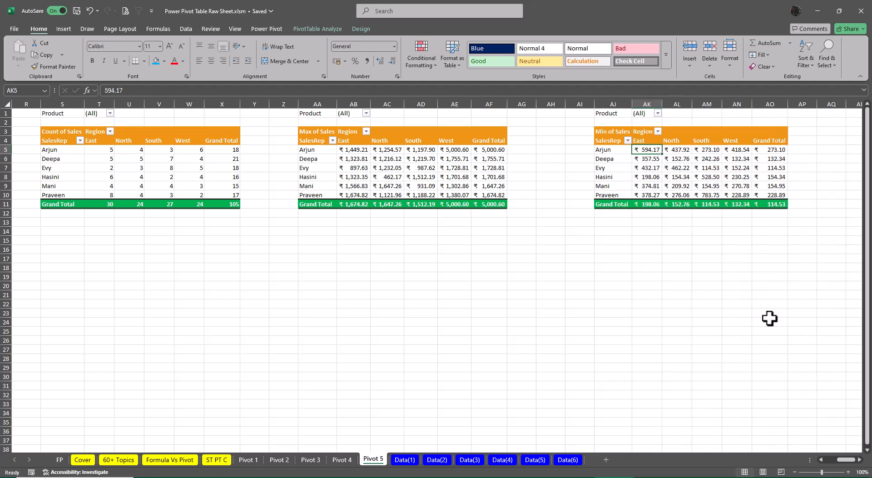
pyautogui.click(769, 317)
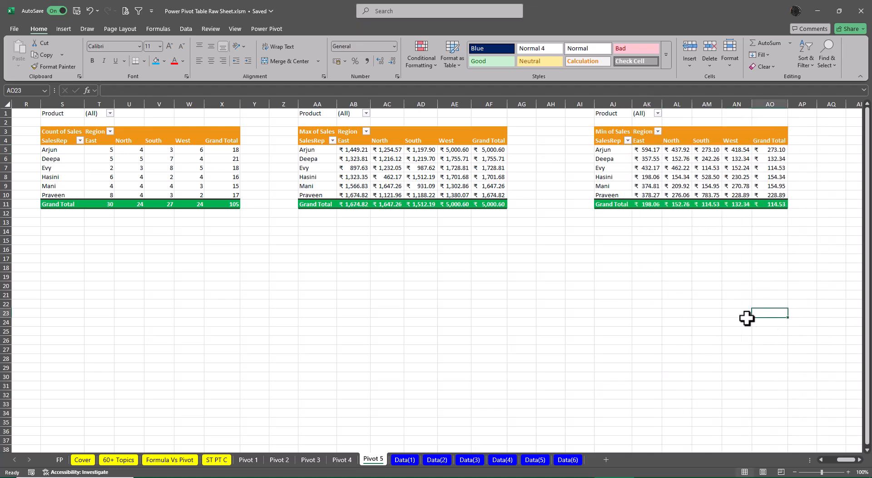
# Make rows 30 to 32 on the 60+ Topics sheet bold, from Change Function through See list
pyautogui.moveTo(846, 459)
pyautogui.mouseDown()
pyautogui.moveTo(832, 465)
pyautogui.moveTo(850, 468)
pyautogui.mouseUp()
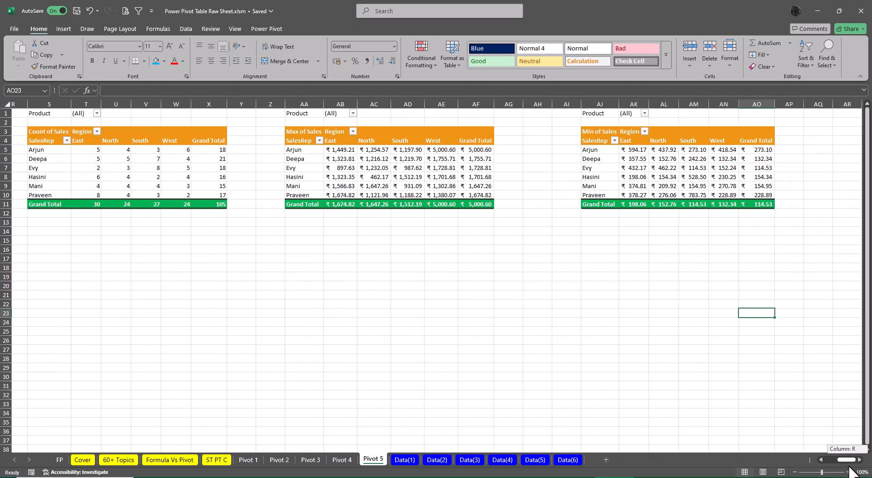
pyautogui.moveTo(849, 472); pyautogui.dragTo(691, 454)
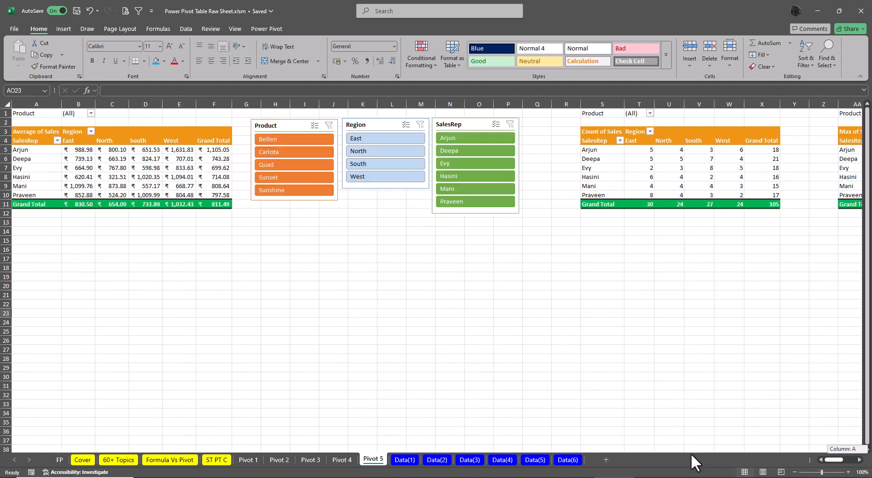
pyautogui.hotkey('alt', 'Tab')
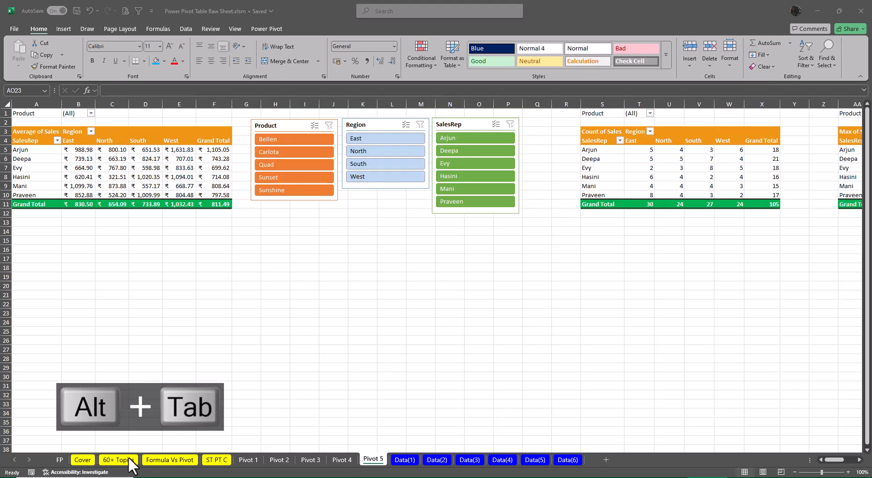
pyautogui.click(118, 460)
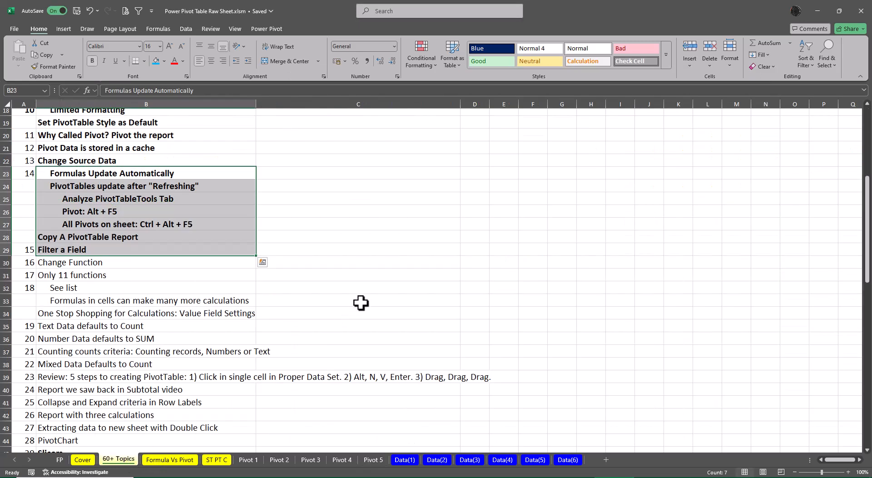
pyautogui.click(313, 298)
pyautogui.click(8, 263)
pyautogui.moveTo(8, 264); pyautogui.dragTo(90, 287)
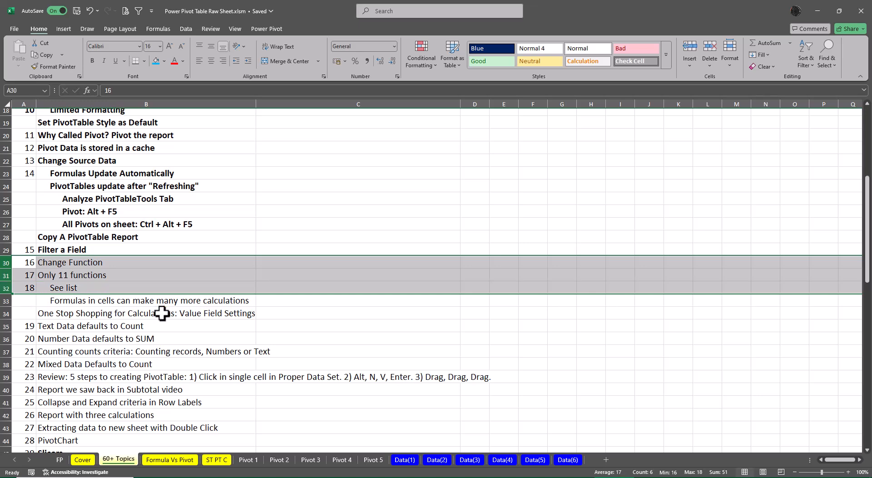
pyautogui.hotkey('ctrl', 'b')
pyautogui.click(688, 321)
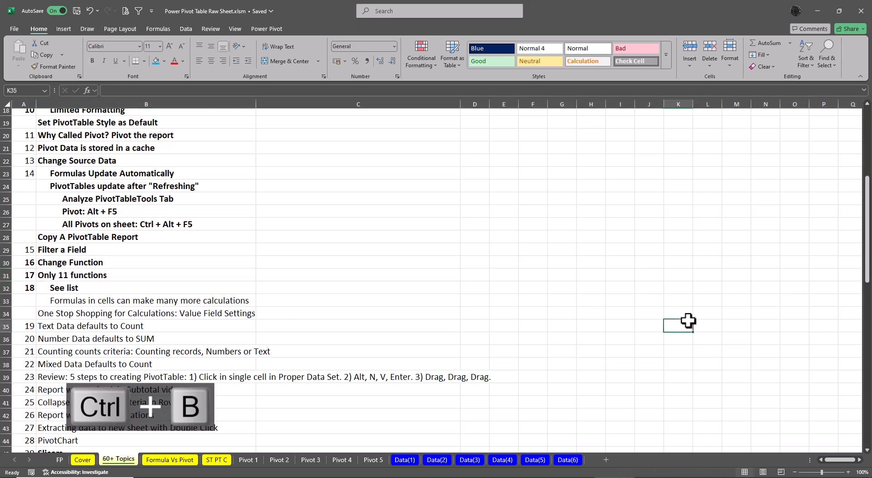
# Extend the functions entry in B8 of the Formula Vs Pivot sheet to read "450 functions + 39 DSAF"
pyautogui.click(175, 462)
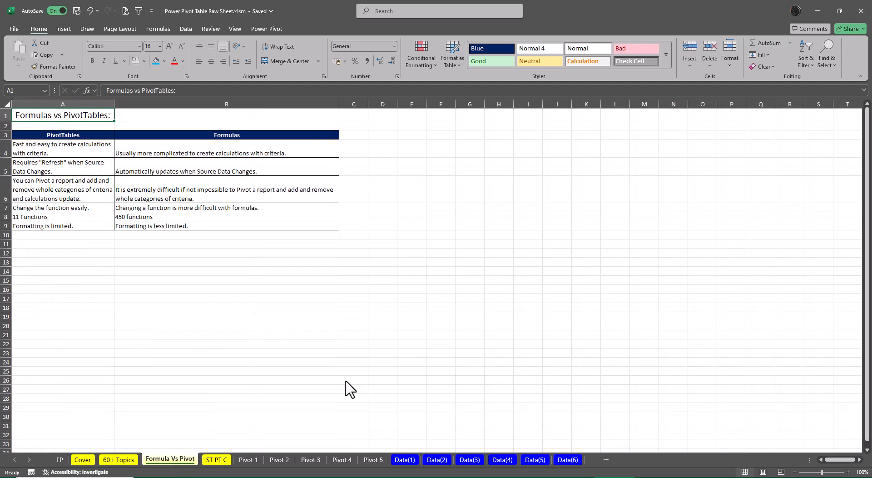
pyautogui.scroll(3, 467, 246)
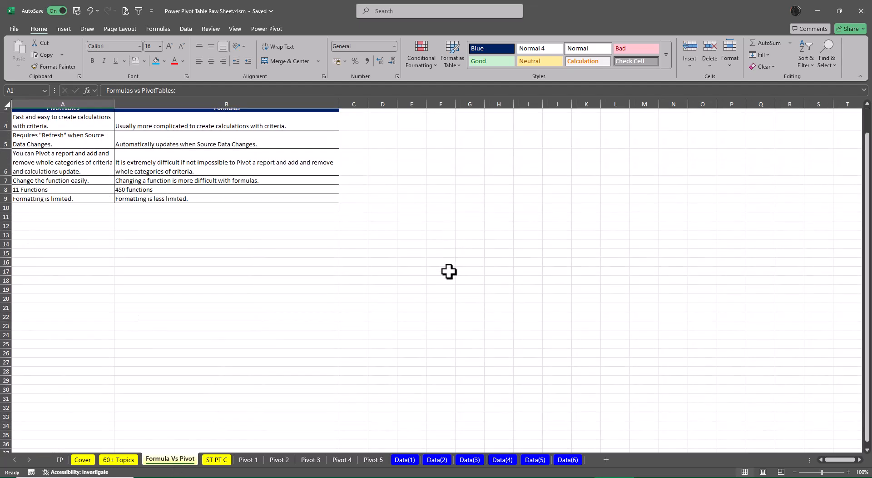
pyautogui.scroll(2, 535, 291)
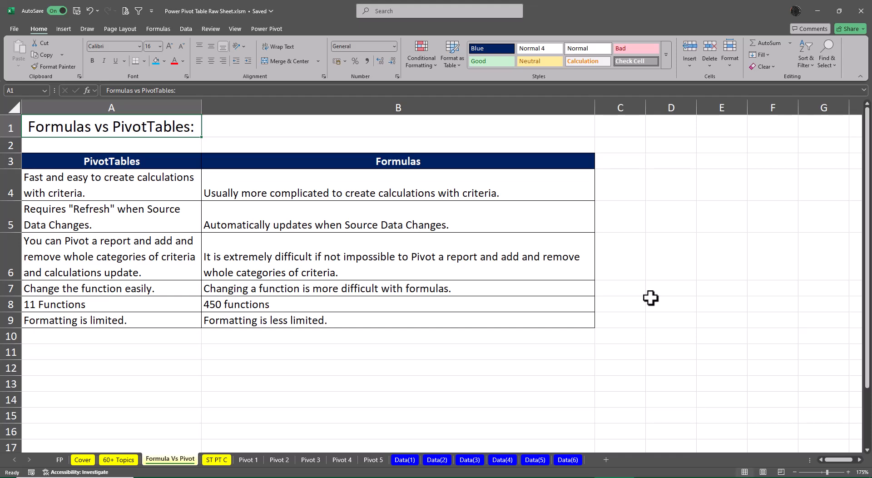
pyautogui.click(299, 308)
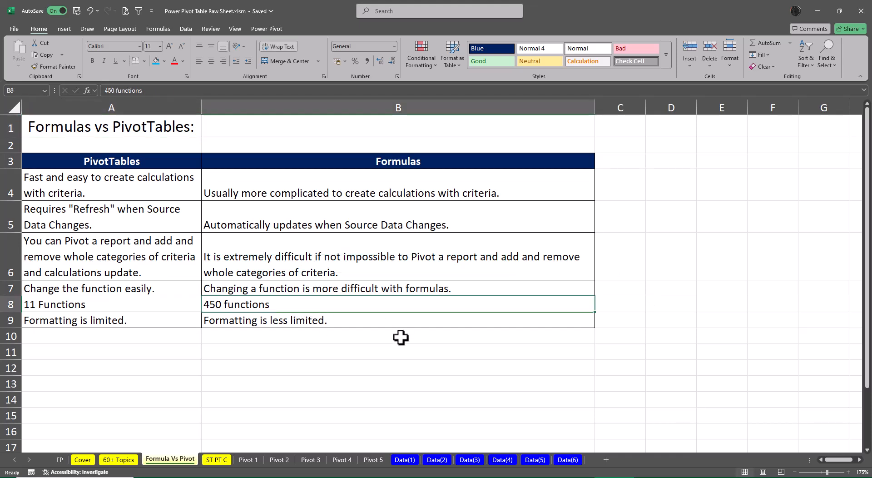
pyautogui.press('F2')
pyautogui.write('+')
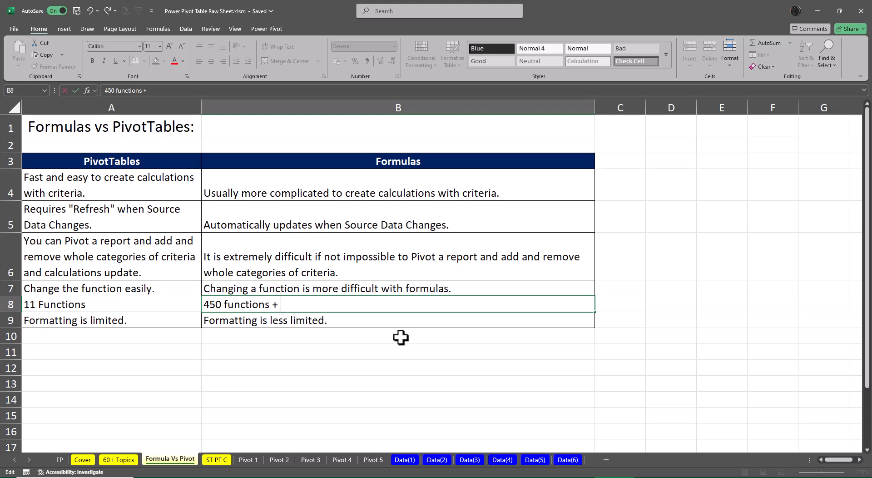
pyautogui.write('39 DSAF')
pyautogui.press('Return')
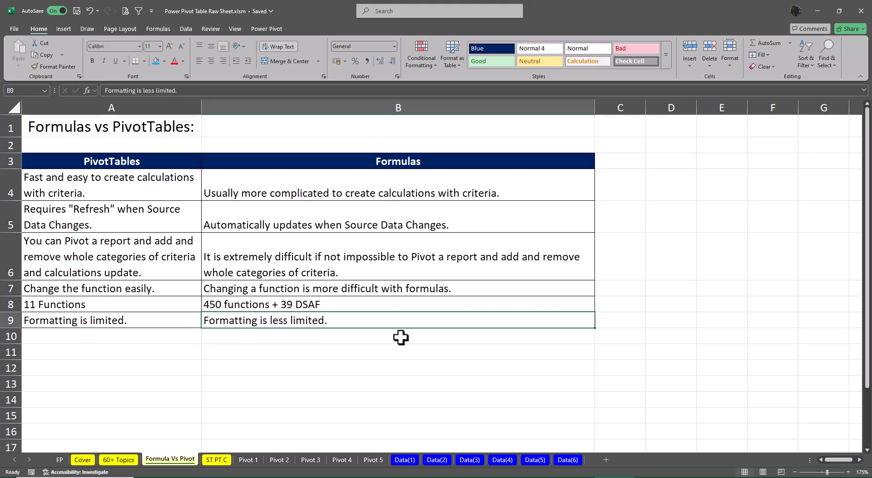
# Make rows 33 and 34 on the 60+ Topics sheet bold and autofit the width of column B
pyautogui.click(130, 455)
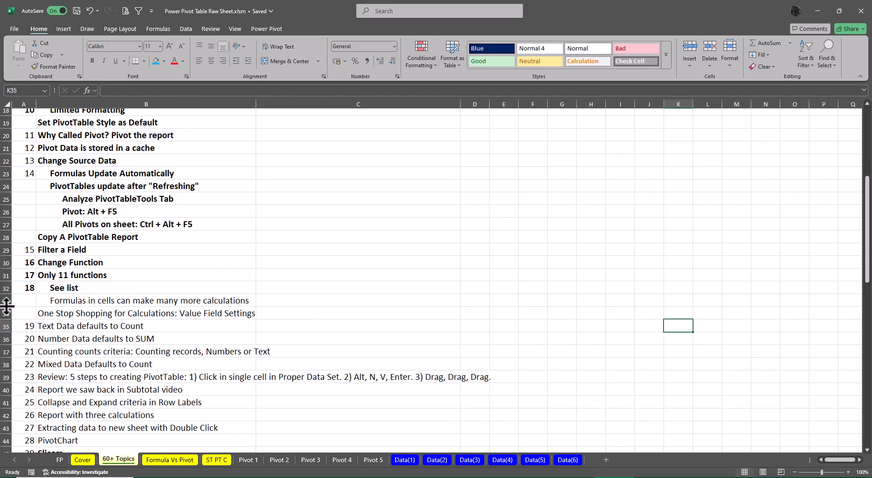
pyautogui.moveTo(6, 300); pyautogui.dragTo(6, 314)
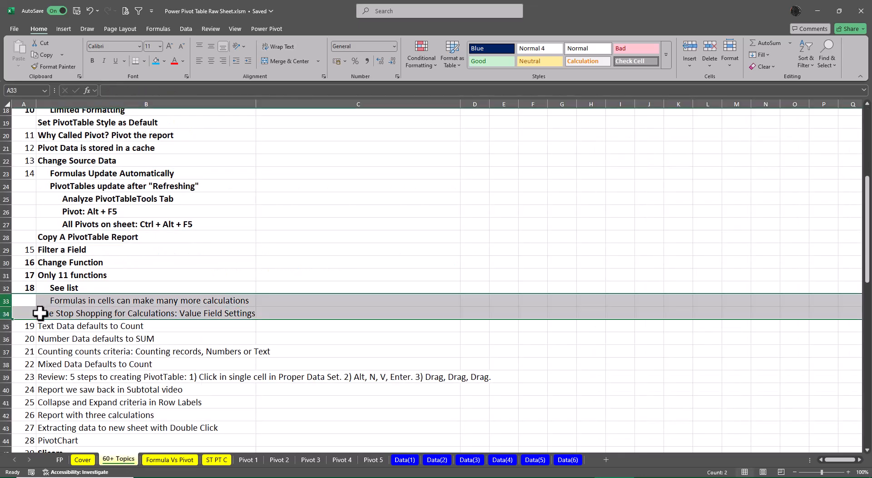
pyautogui.hotkey('ctrl', 'b')
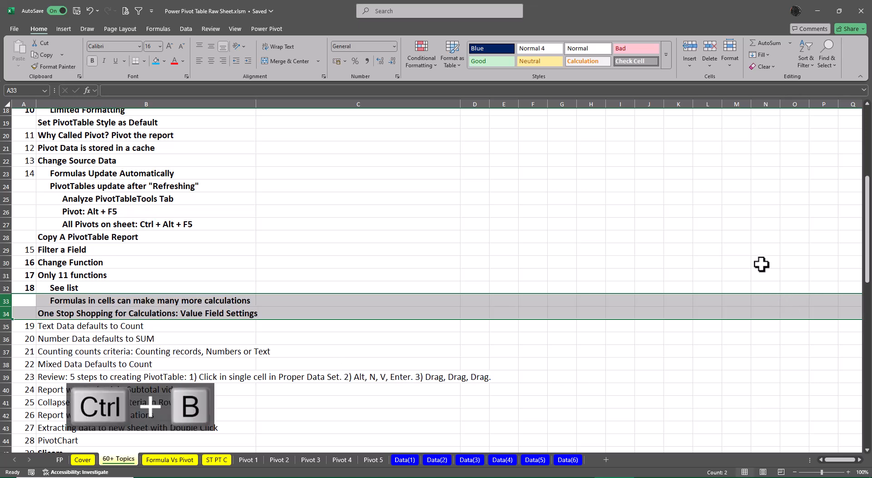
pyautogui.click(760, 259)
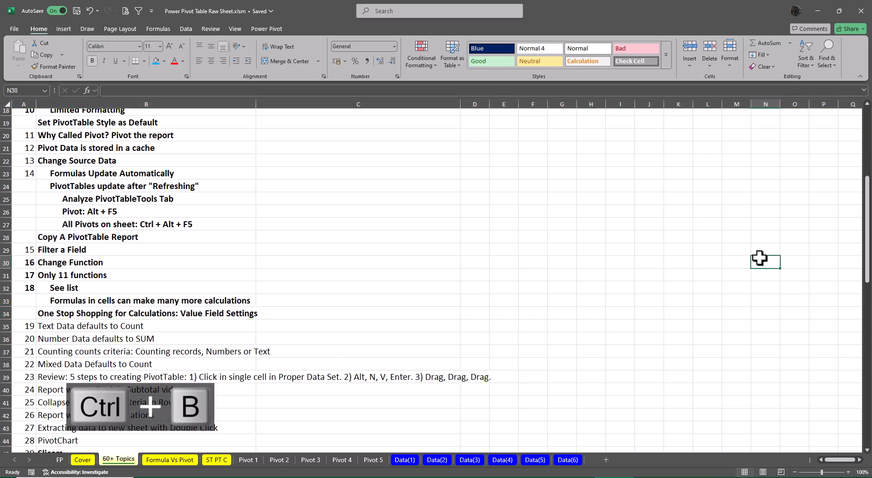
pyautogui.doubleClick(256, 104)
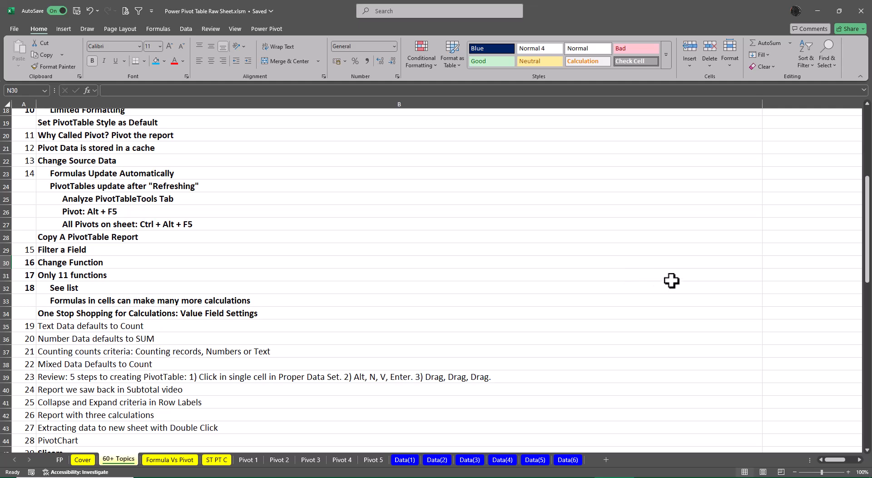
pyautogui.scroll(-3, 675, 281)
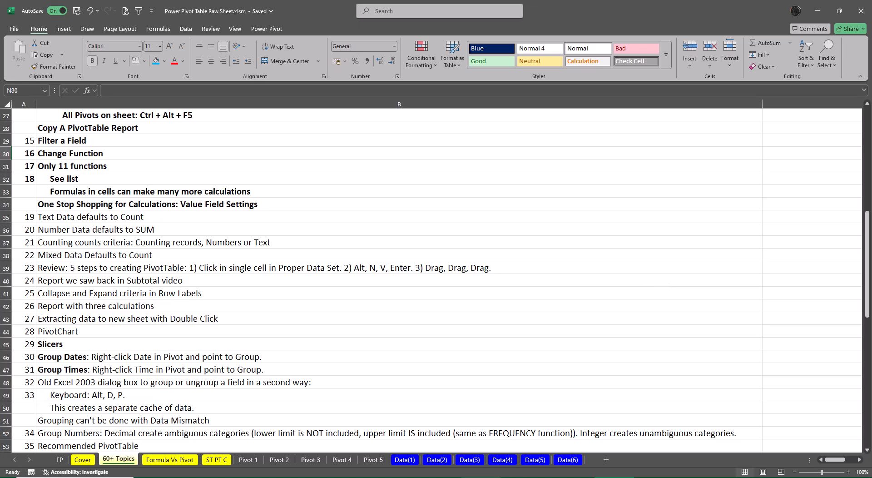
# Create a PivotTable on a new worksheet from the range A43:H148 of the Data(1) sheet
pyautogui.click(405, 460)
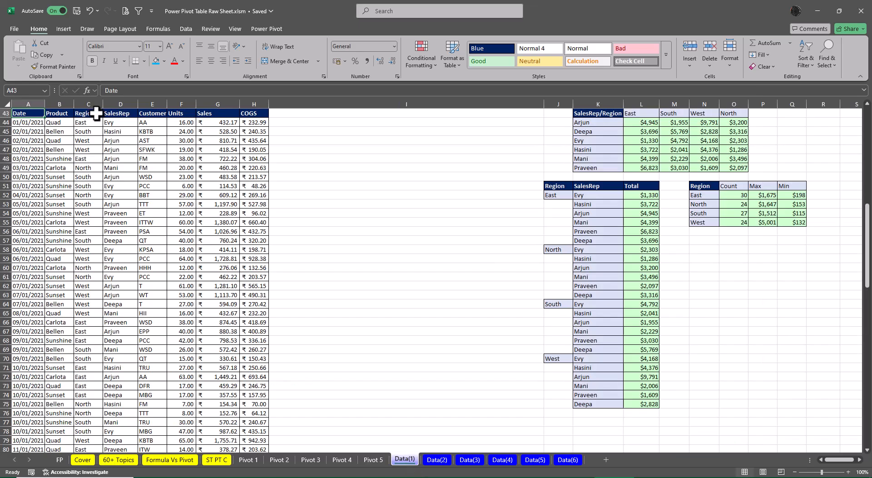
pyautogui.hotkey('alt', 'n')
pyautogui.press('v')
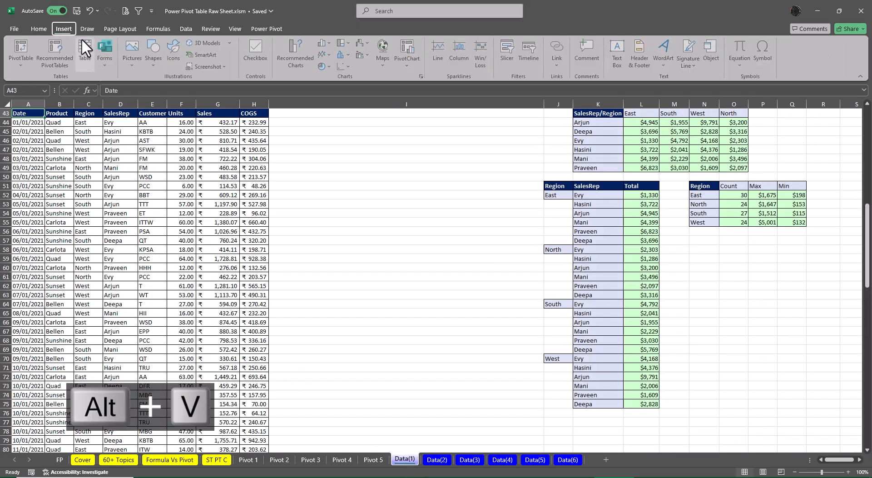
pyautogui.press('t')
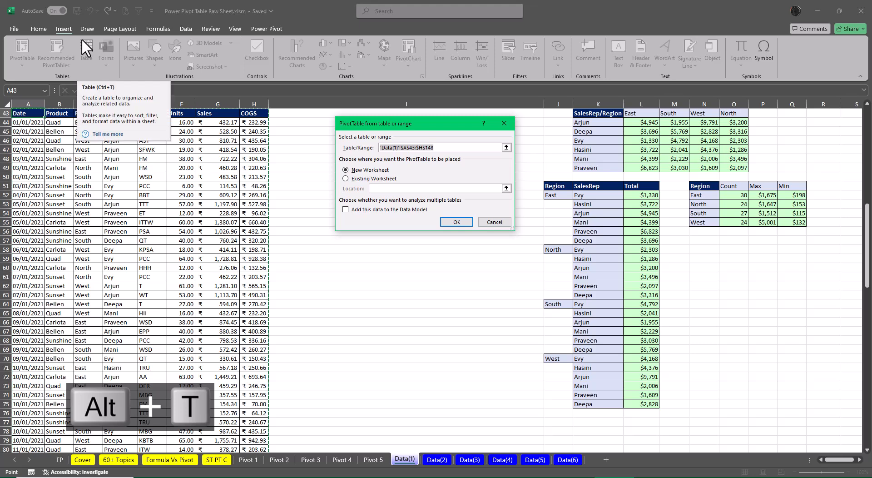
pyautogui.click(450, 222)
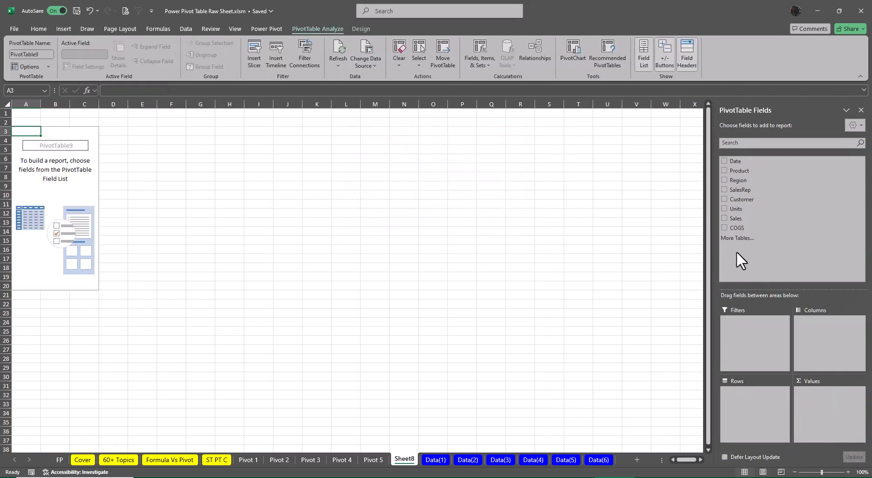
pyautogui.click(725, 171)
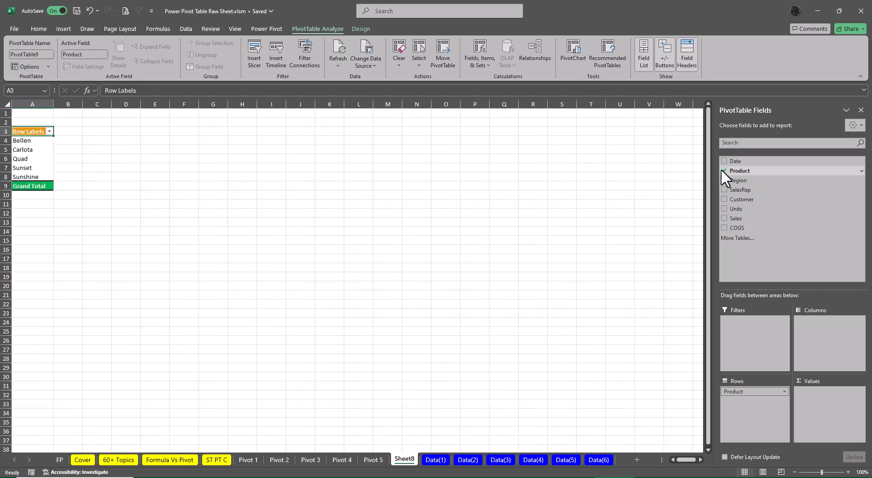
pyautogui.click(724, 171)
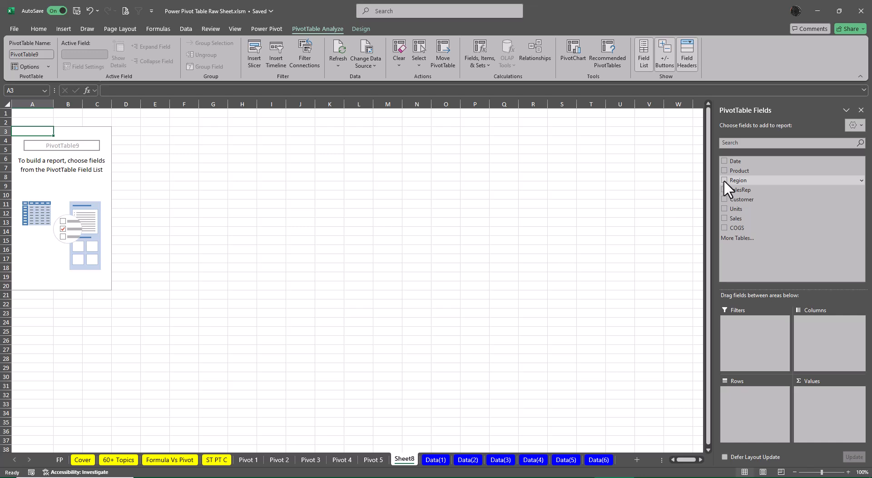
pyautogui.click(725, 180)
pyautogui.click(725, 180)
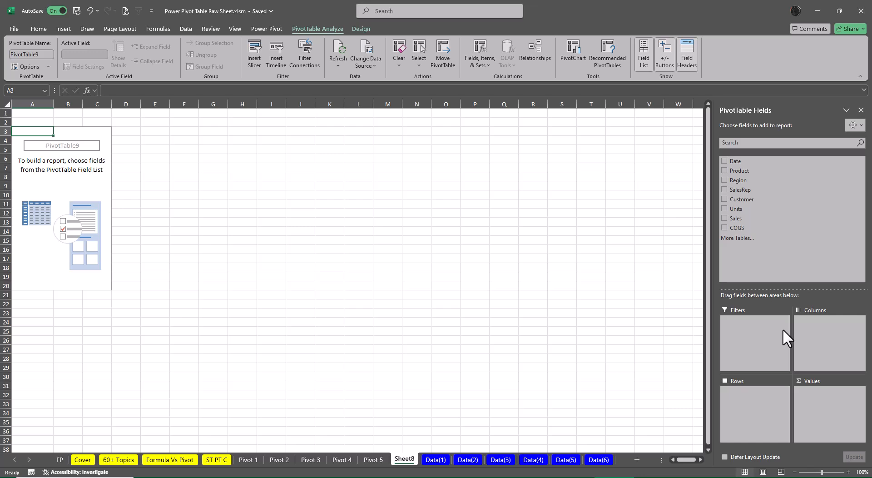
# Add Product as both the row field and the value field, and look over the functions available for summarizing it
pyautogui.click(725, 171)
pyautogui.moveTo(747, 170); pyautogui.dragTo(836, 399)
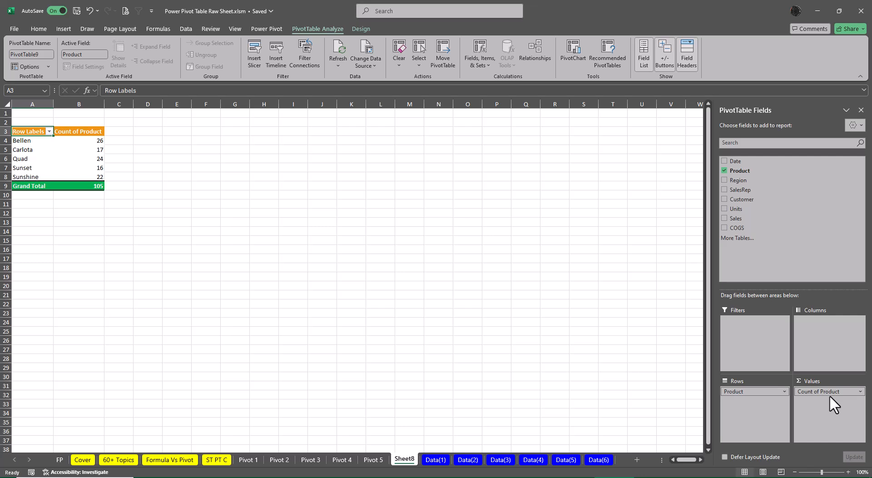
pyautogui.rightClick(78, 144)
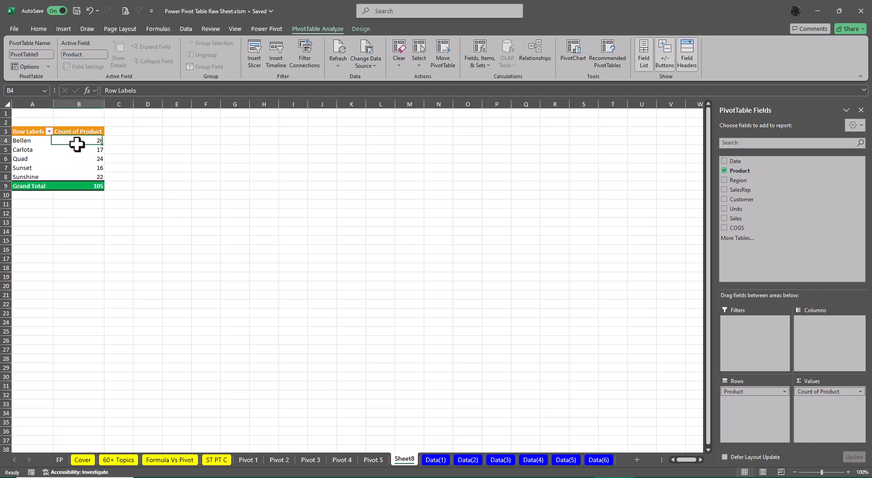
pyautogui.moveTo(142, 263)
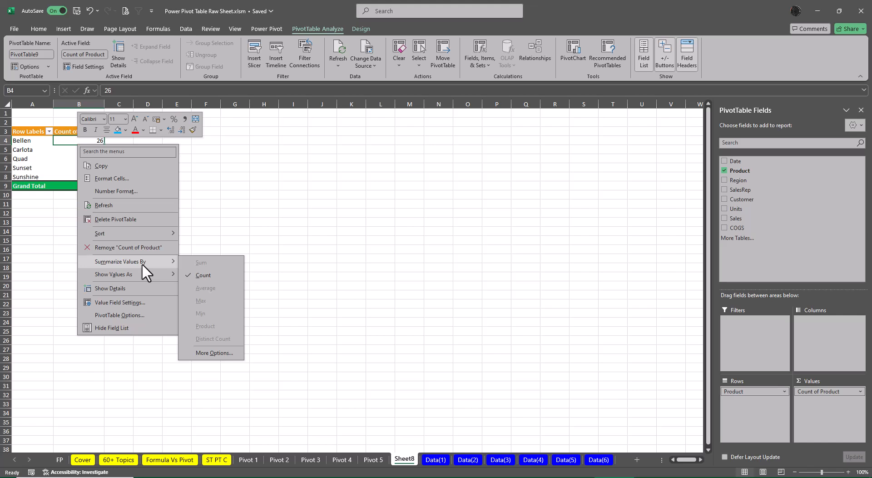
pyautogui.press('Escape')
pyautogui.press('Escape')
# Rename the new PivotTable's sheet as Pivot 6
pyautogui.doubleClick(407, 463)
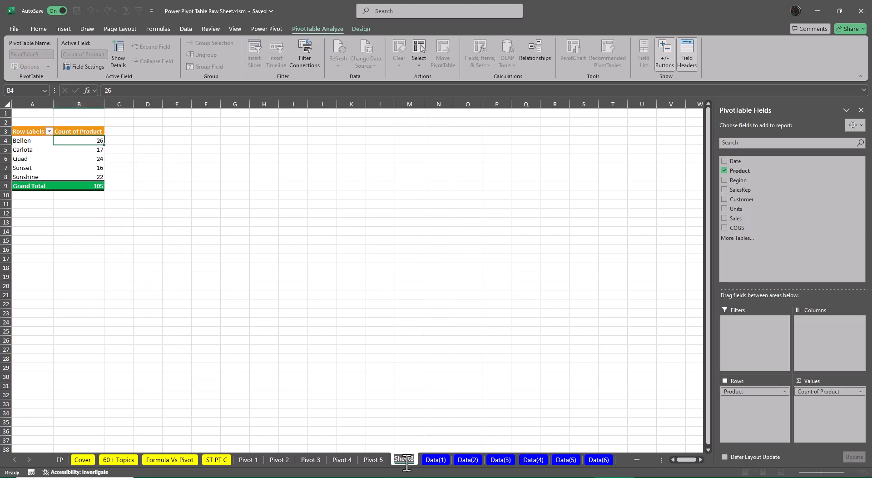
pyautogui.write('Po')
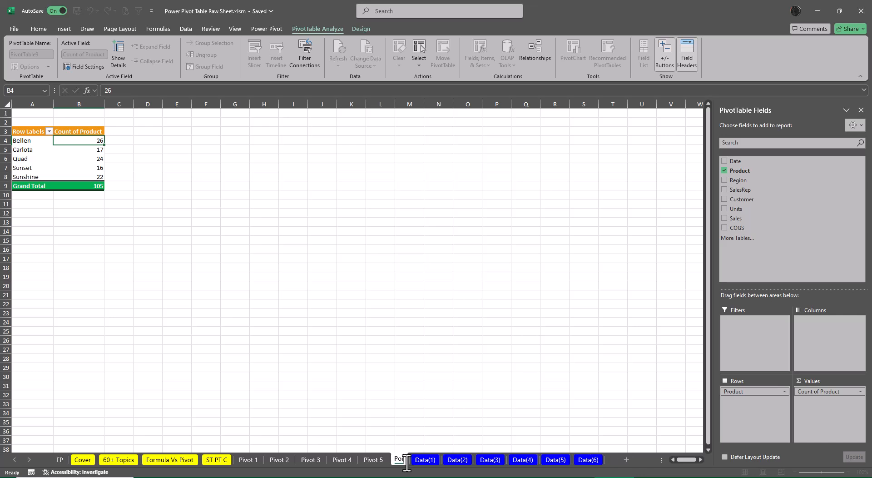
pyautogui.write('ivot 6')
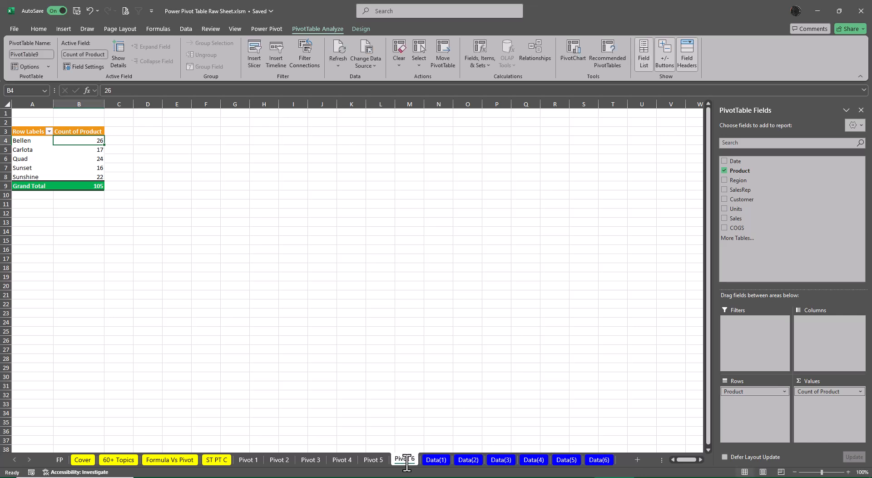
pyautogui.press('Return')
# Make rows 35 to 38 on the 60+ Topics sheet bold, from Text Data defaults to Count through Mixed Data Defaults to Count
pyautogui.click(119, 460)
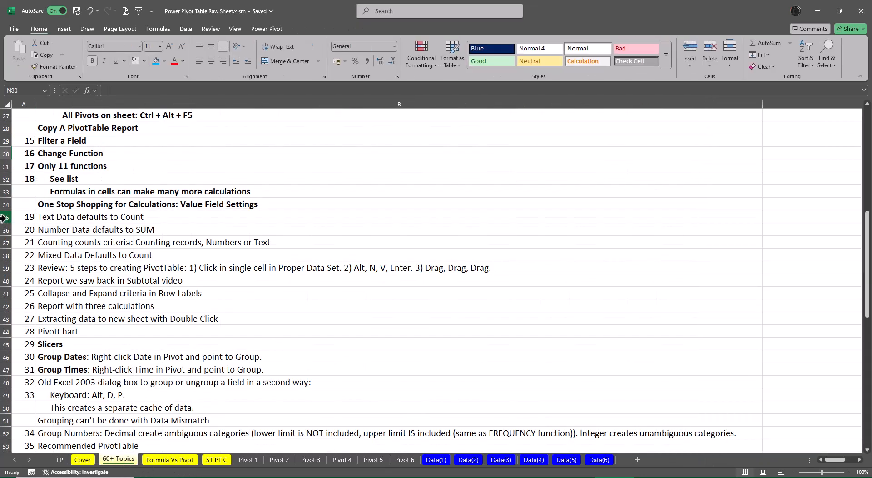
pyautogui.moveTo(5, 217); pyautogui.dragTo(114, 232)
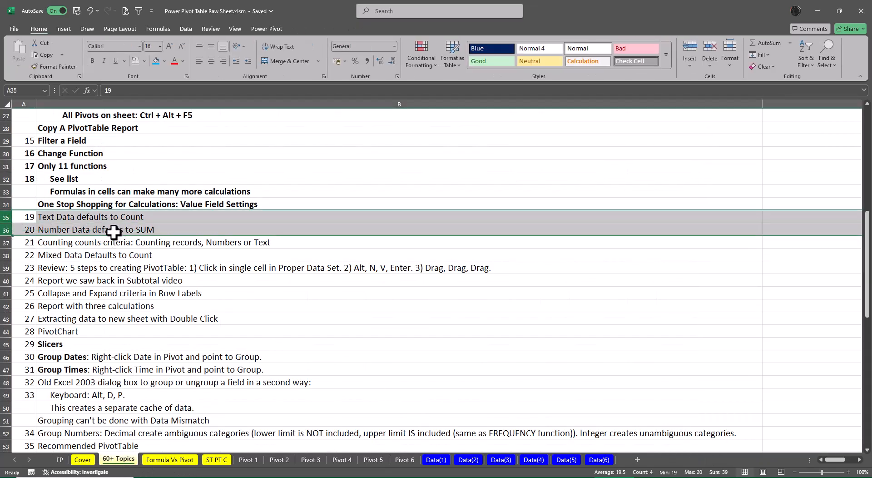
pyautogui.hotkey('ctrl', 'b')
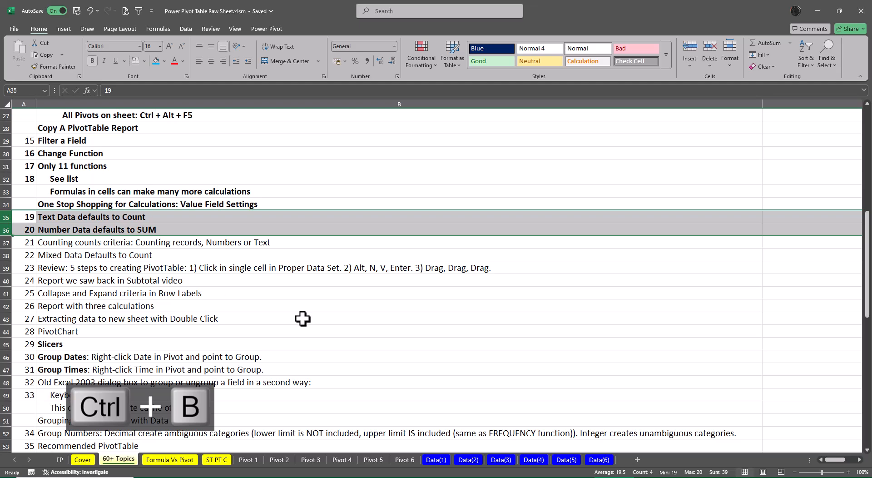
pyautogui.press('Down')
pyautogui.press('Down')
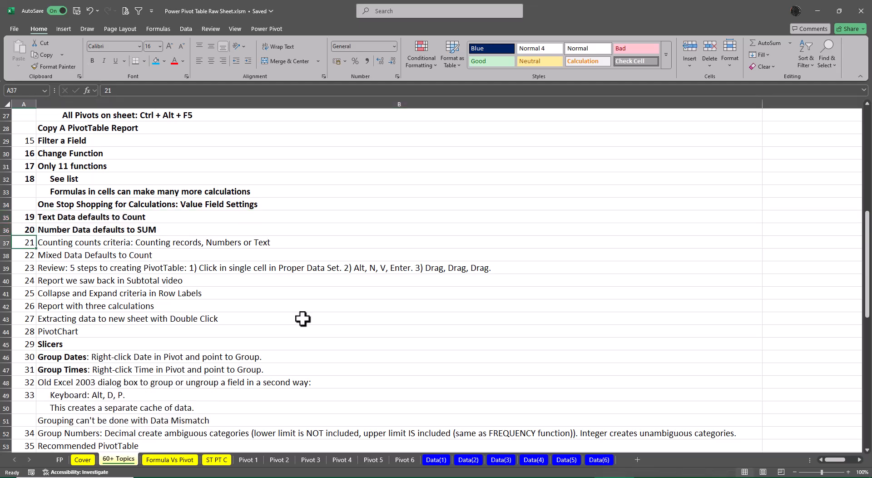
pyautogui.hotkey('shift', 'space')
pyautogui.hotkey('ctrl', 'b')
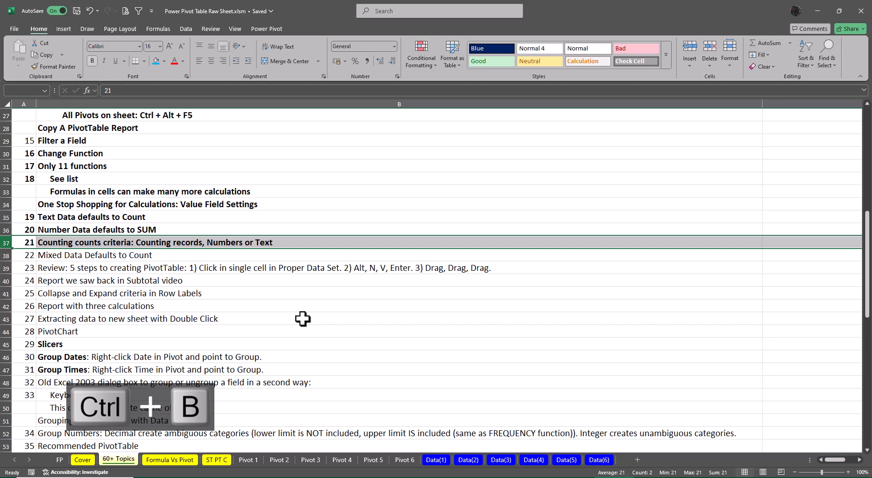
pyautogui.press('Down')
pyautogui.hotkey('shift', 'space')
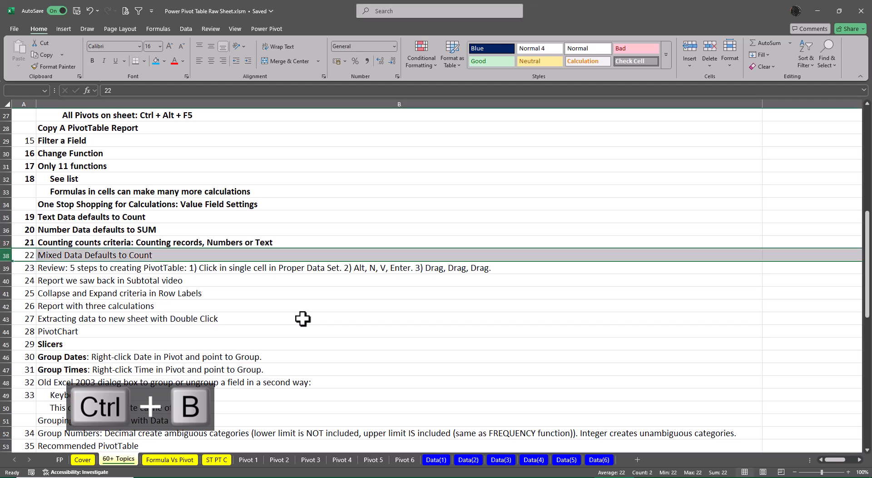
pyautogui.hotkey('ctrl', 'b')
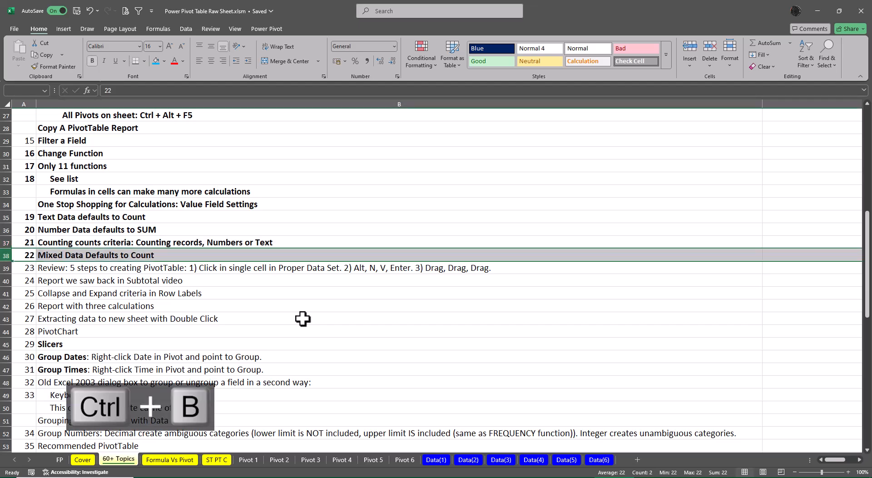
# Make row 39, the PivotTable creation review, and row 41, Collapse and Expand criteria in Row Labels, bold
pyautogui.press('Down')
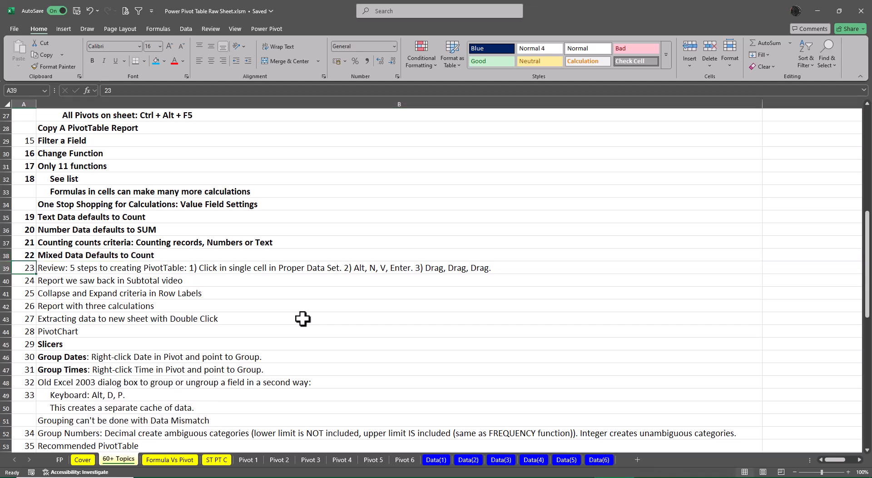
pyautogui.hotkey('shift', 'space')
pyautogui.hotkey('ctrl', 'b')
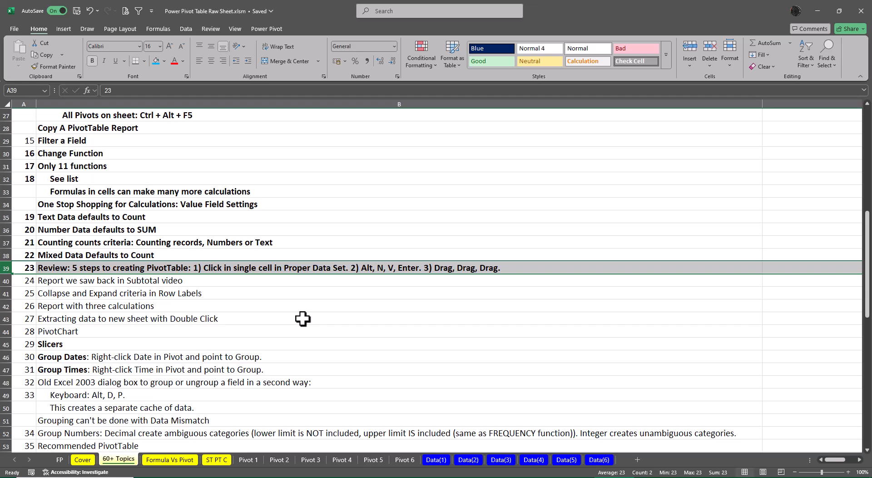
pyautogui.press('Down')
pyautogui.press('Down')
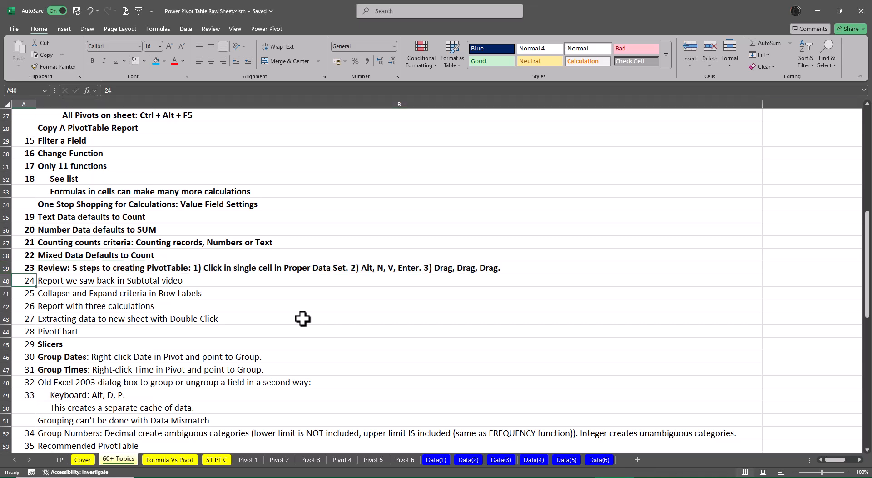
pyautogui.hotkey('ctrl', 'b')
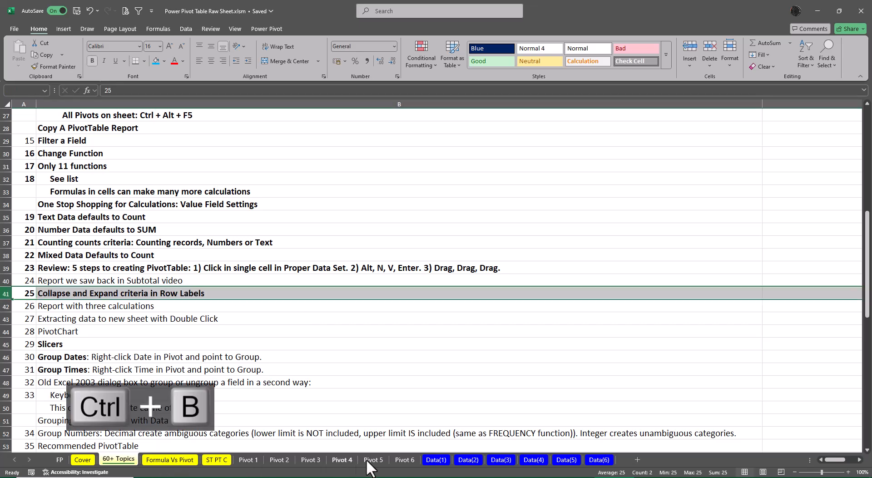
# Collapse the East, North, South and West regions one at a time in the Pivot 2 report
pyautogui.click(383, 462)
pyautogui.click(343, 459)
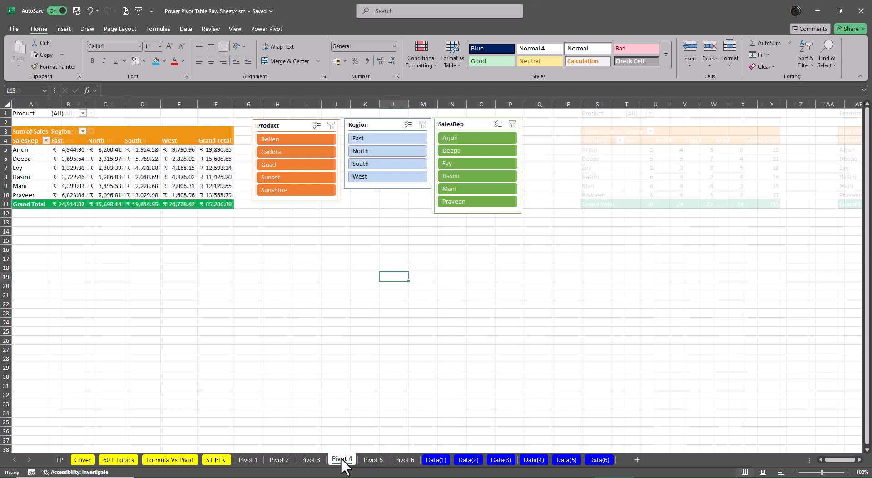
pyautogui.click(310, 459)
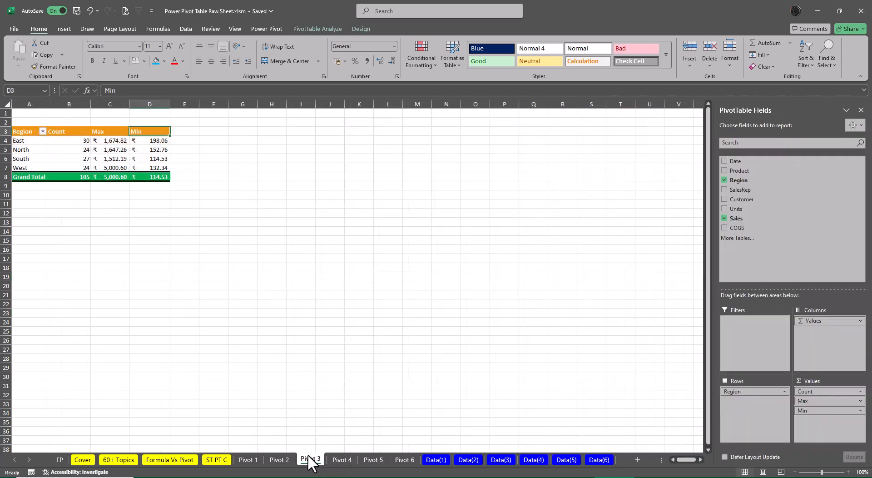
pyautogui.click(279, 458)
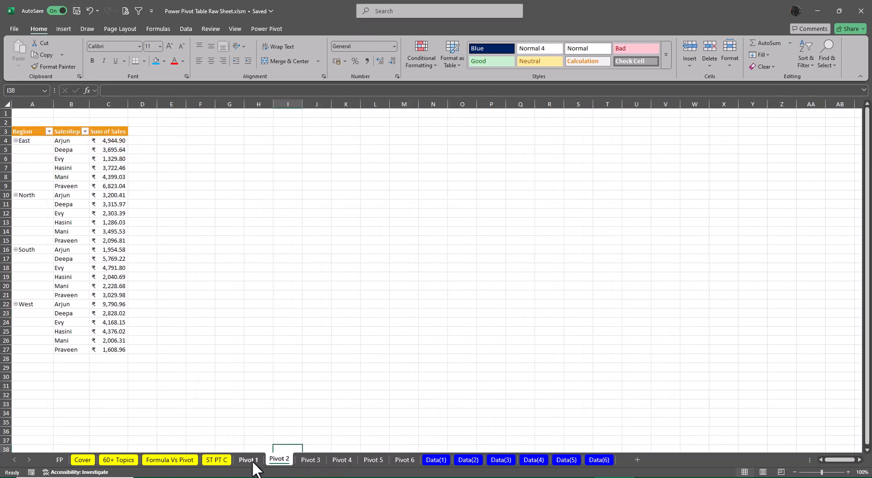
pyautogui.click(16, 141)
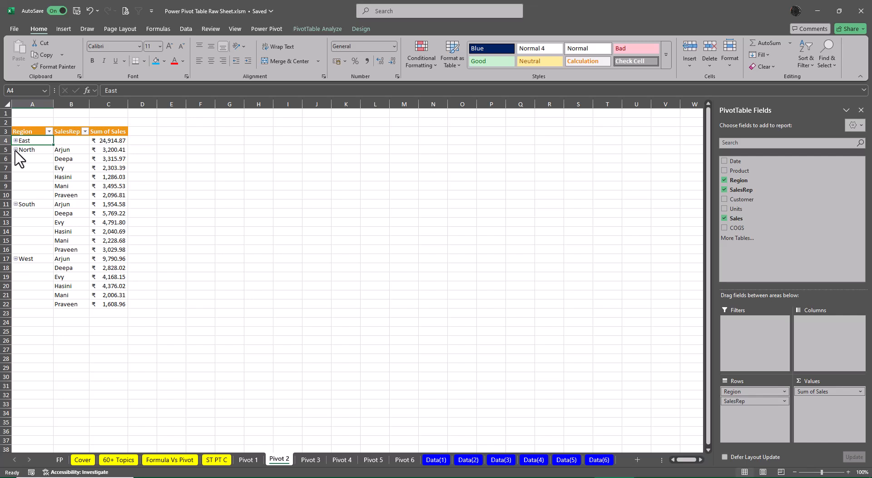
pyautogui.click(15, 149)
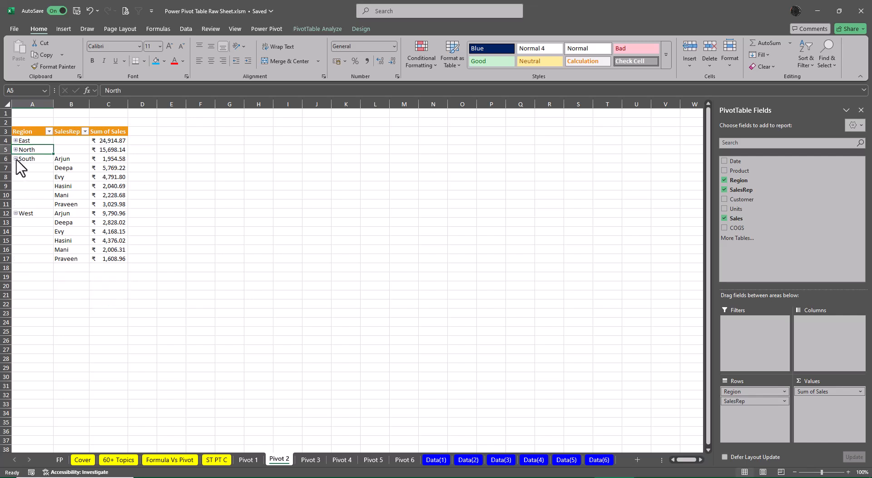
pyautogui.click(15, 158)
pyautogui.click(15, 168)
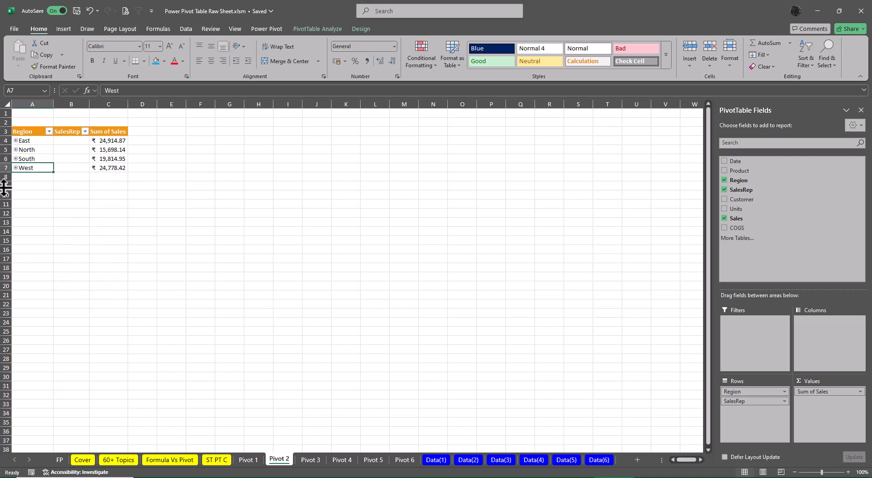
# Expand only the East region in the Pivot 2 report, and expand the entire Region field
pyautogui.rightClick(40, 142)
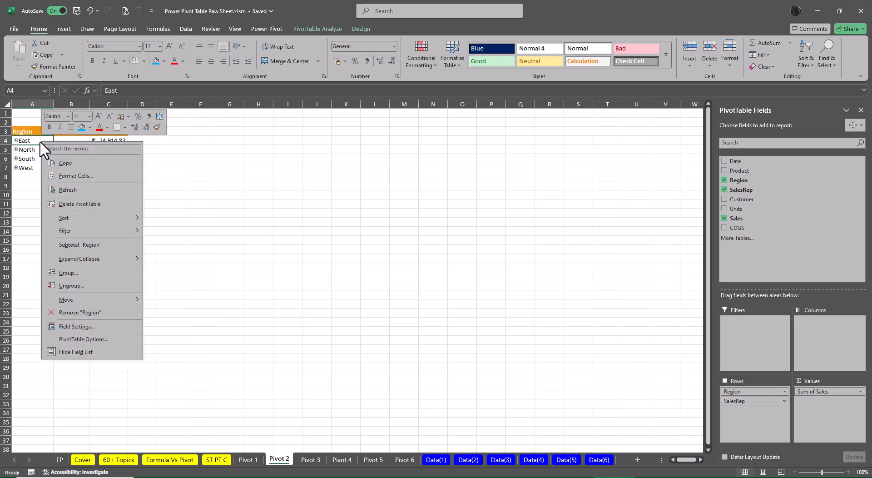
pyautogui.moveTo(111, 257)
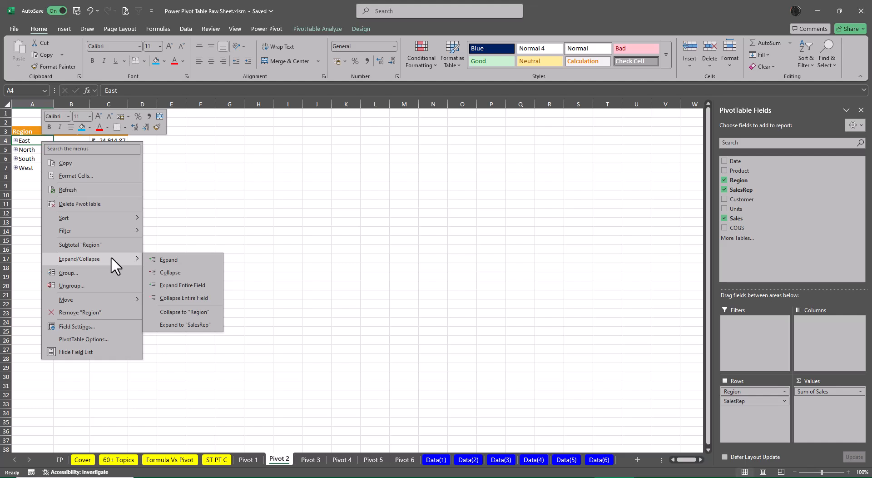
pyautogui.click(177, 262)
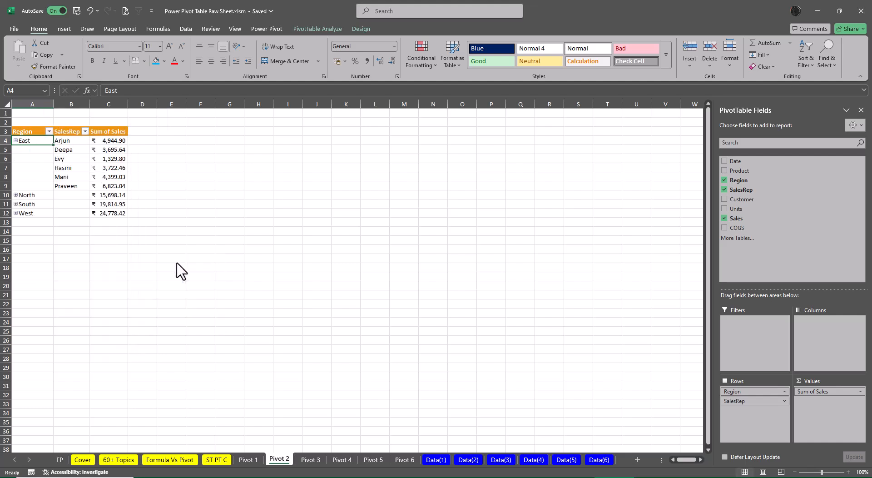
pyautogui.rightClick(41, 143)
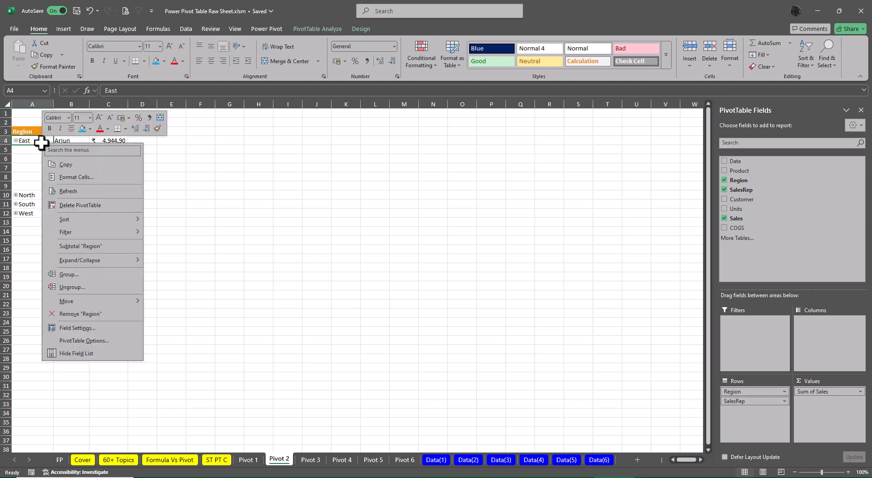
pyautogui.moveTo(86, 259)
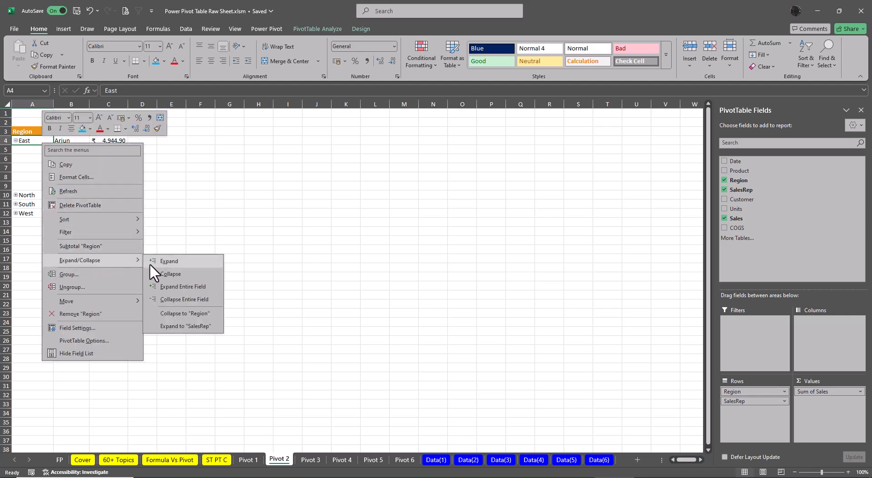
pyautogui.click(164, 286)
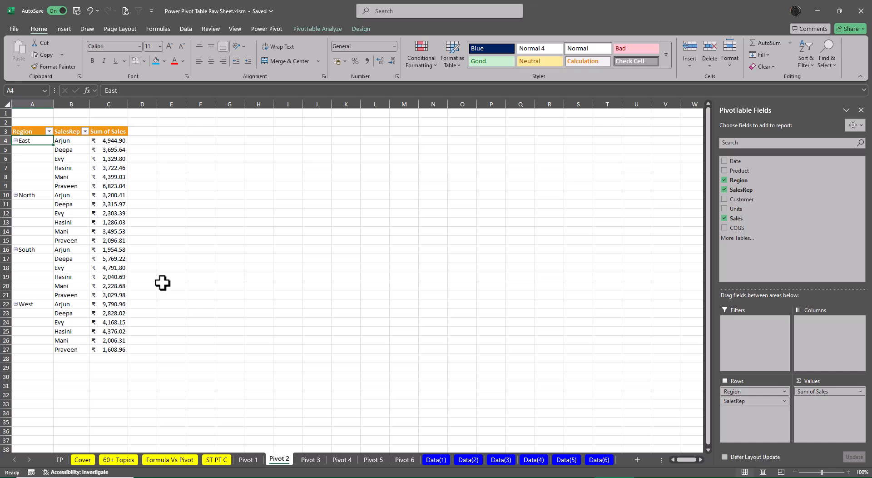
# Collapse the entire Region field to hide all sales reps, and expand the entire field again
pyautogui.rightClick(37, 141)
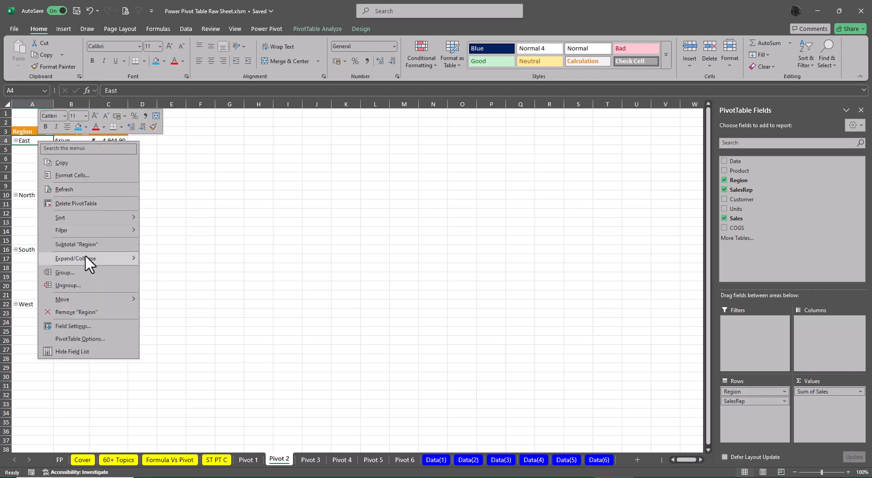
pyautogui.moveTo(85, 258)
pyautogui.click(168, 297)
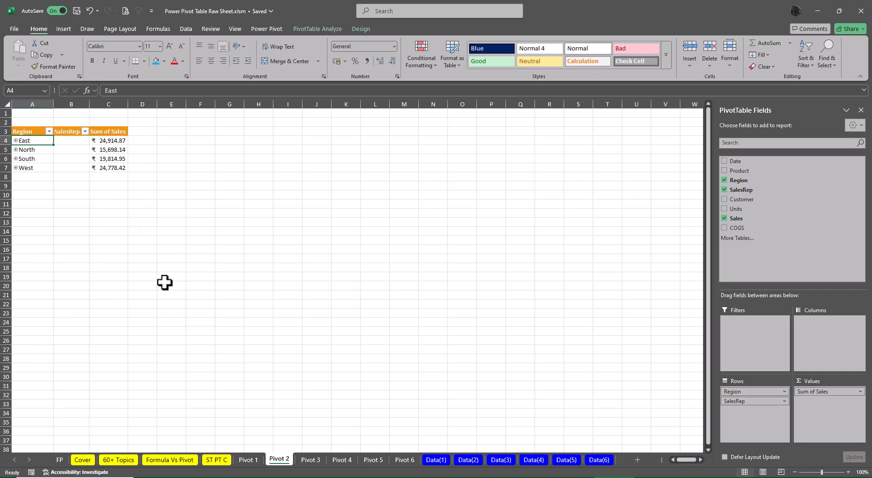
pyautogui.rightClick(39, 143)
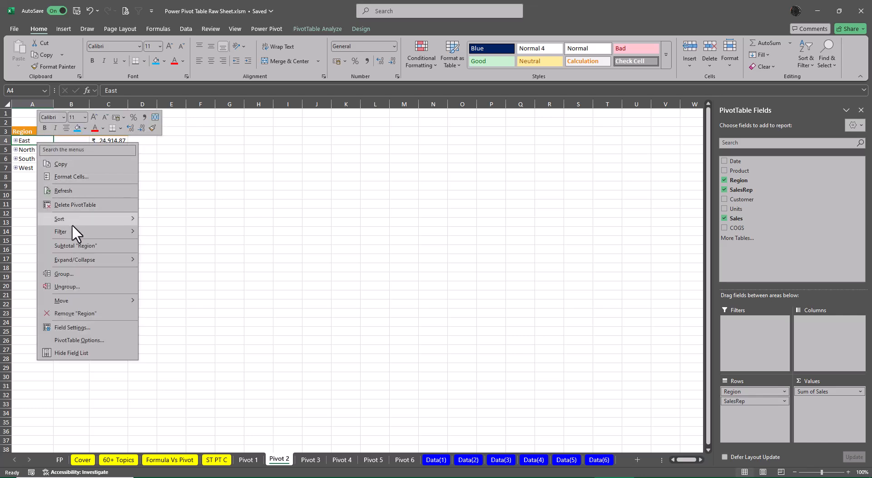
pyautogui.moveTo(91, 260)
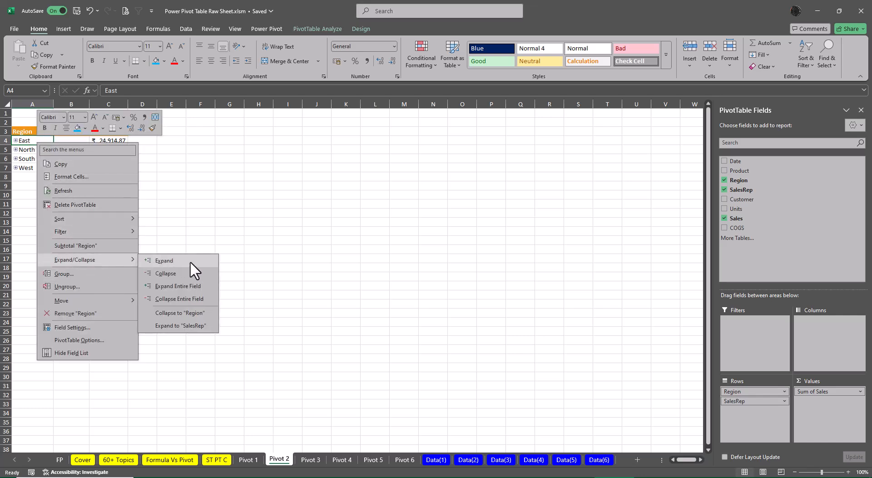
pyautogui.click(186, 285)
# Collapse only the East region, and expand the entire Region field to bring back its sales reps
pyautogui.rightClick(34, 140)
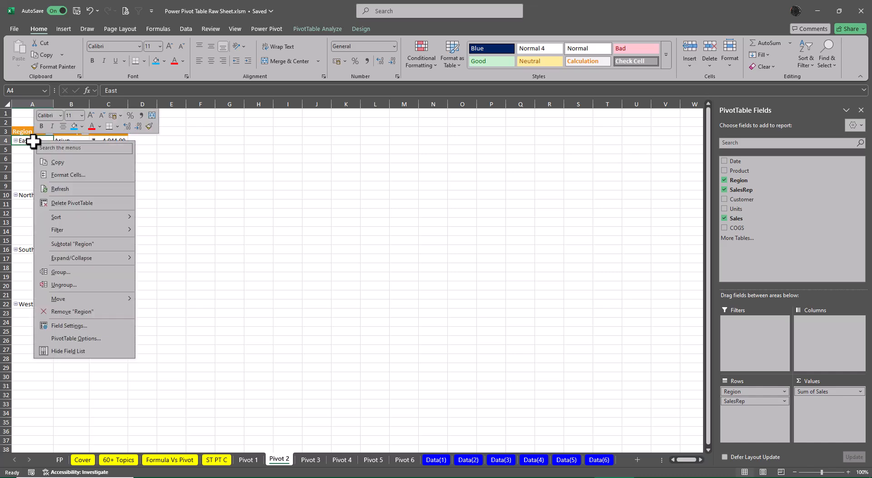
pyautogui.moveTo(103, 255)
pyautogui.click(159, 271)
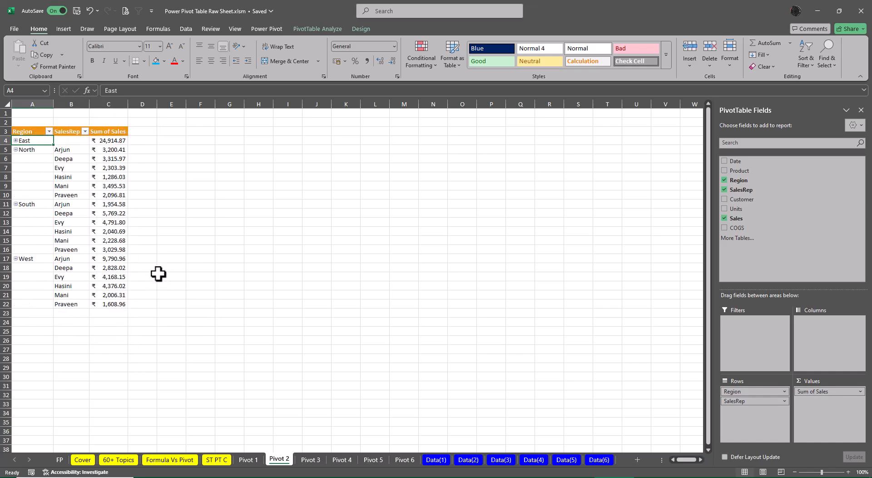
pyautogui.rightClick(42, 142)
pyautogui.moveTo(107, 263)
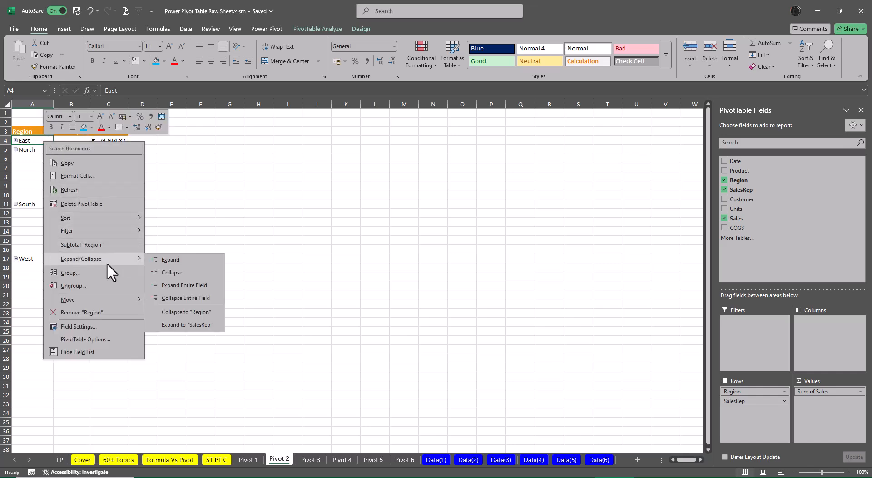
pyautogui.click(188, 286)
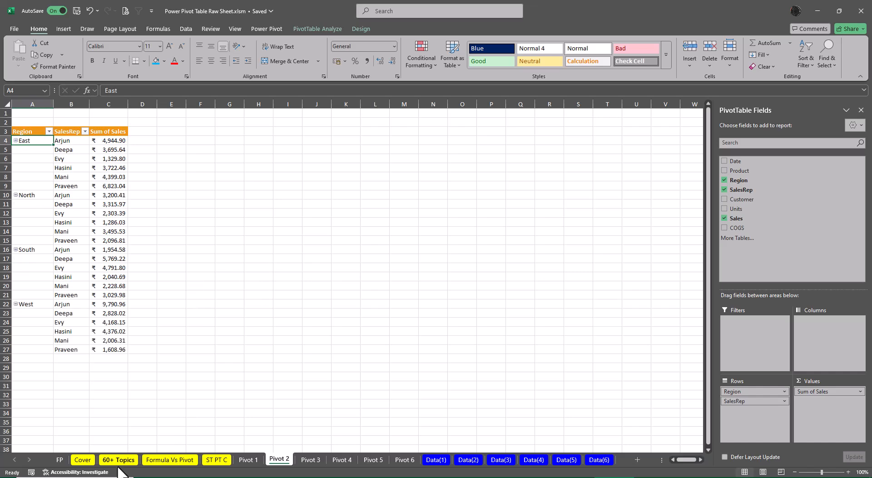
# Look through the PivotTable reports on the sheets Pivot 1 to Pivot 6 and compare their row and column fields
pyautogui.click(310, 460)
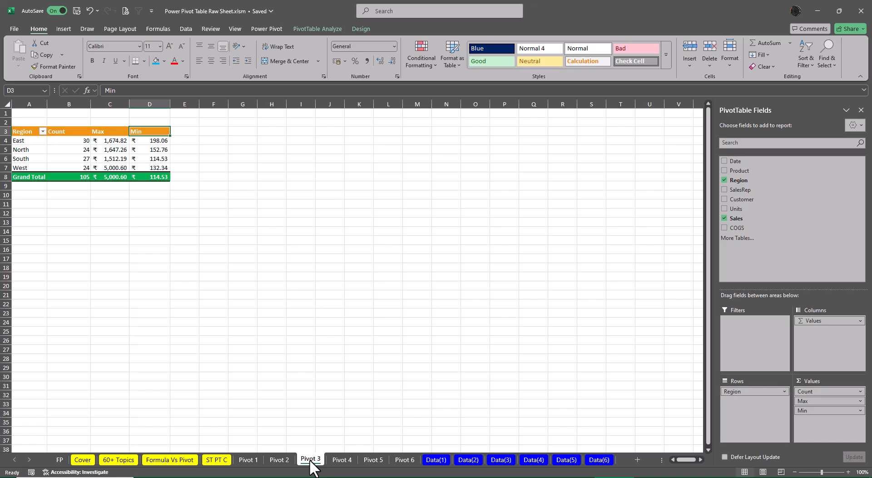
pyautogui.click(344, 457)
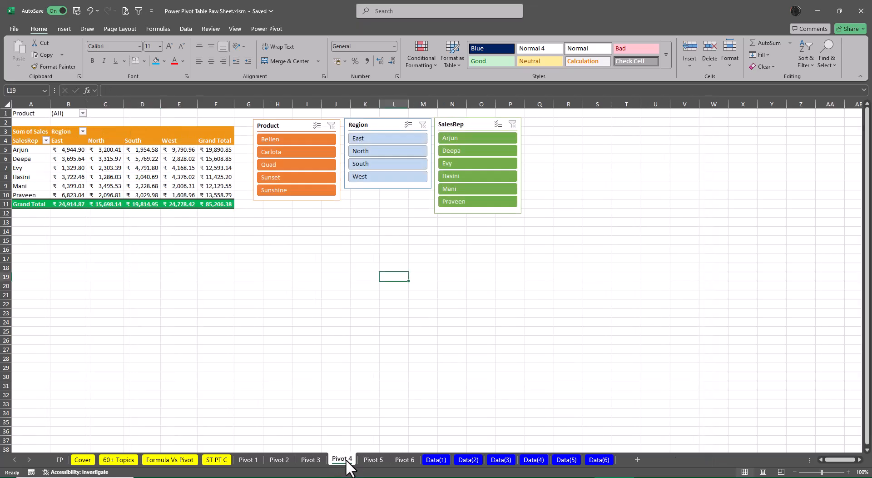
pyautogui.click(370, 459)
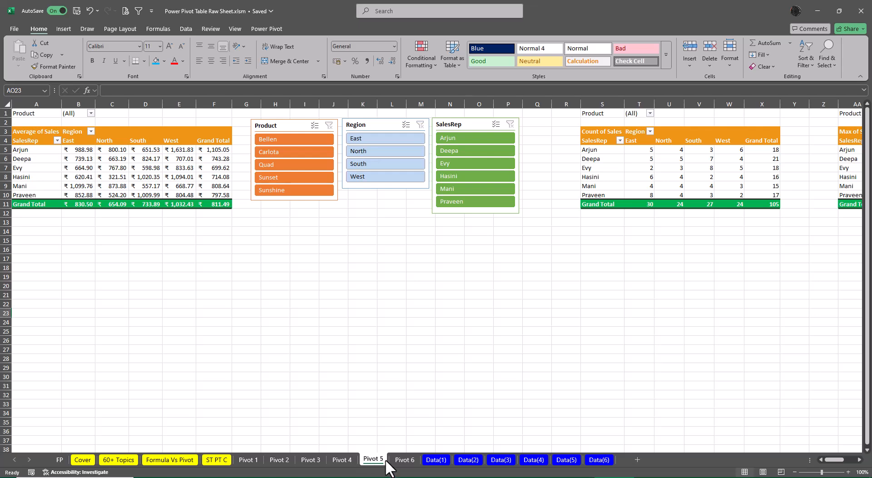
pyautogui.click(398, 468)
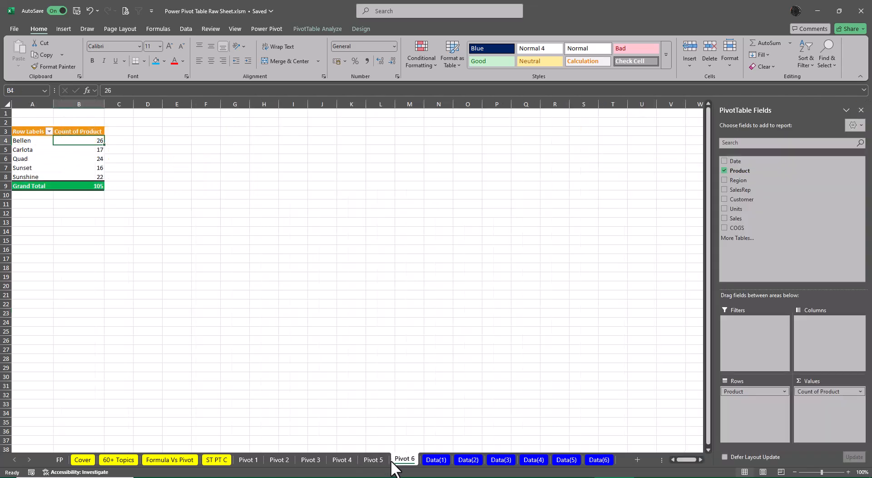
pyautogui.click(279, 467)
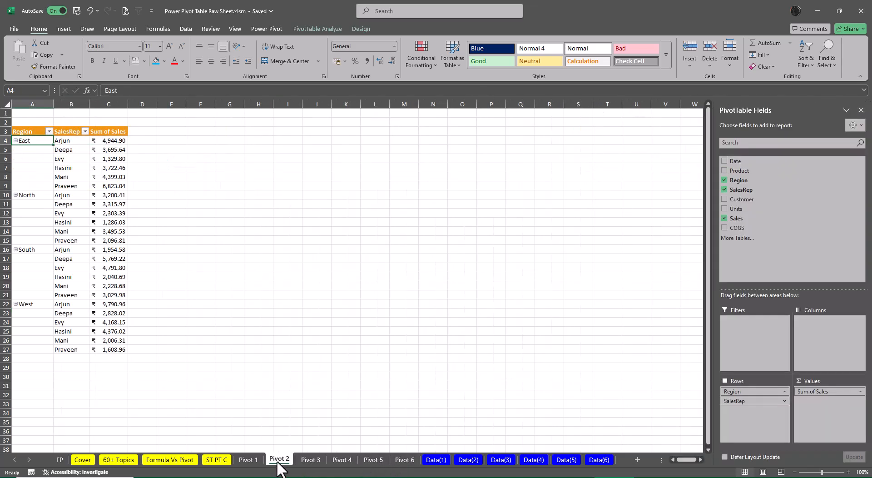
pyautogui.click(254, 465)
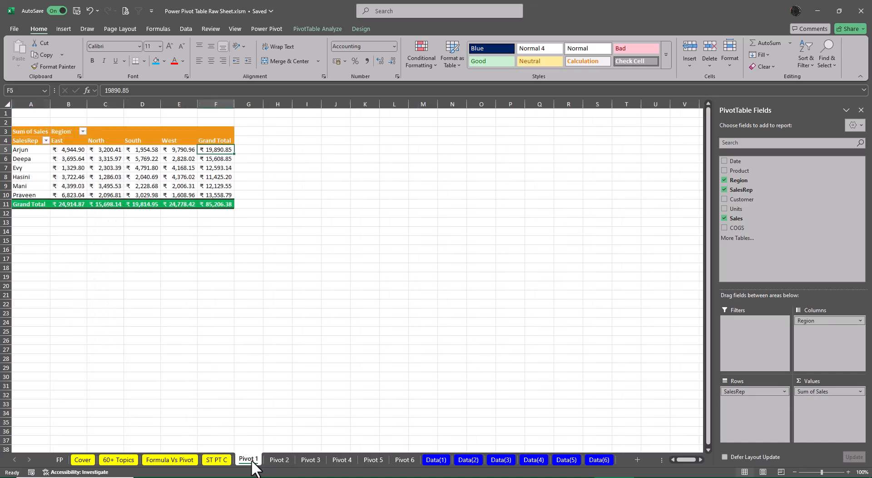
pyautogui.click(310, 461)
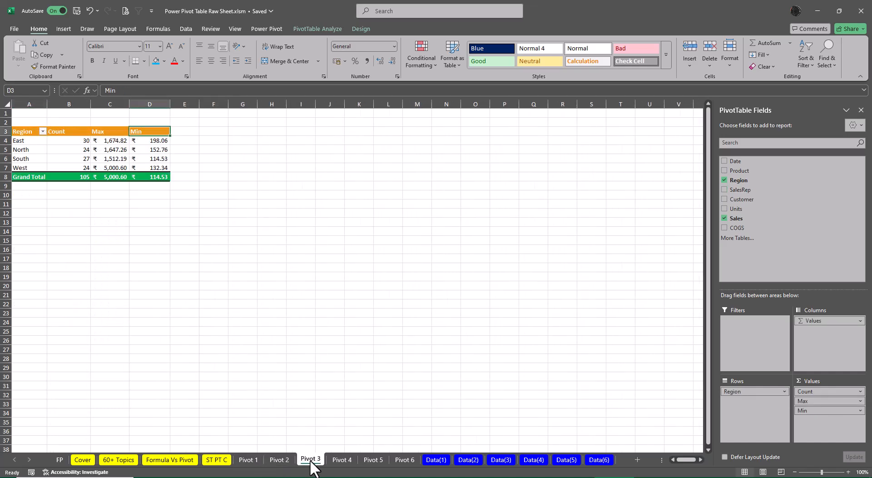
pyautogui.click(348, 459)
pyautogui.click(373, 458)
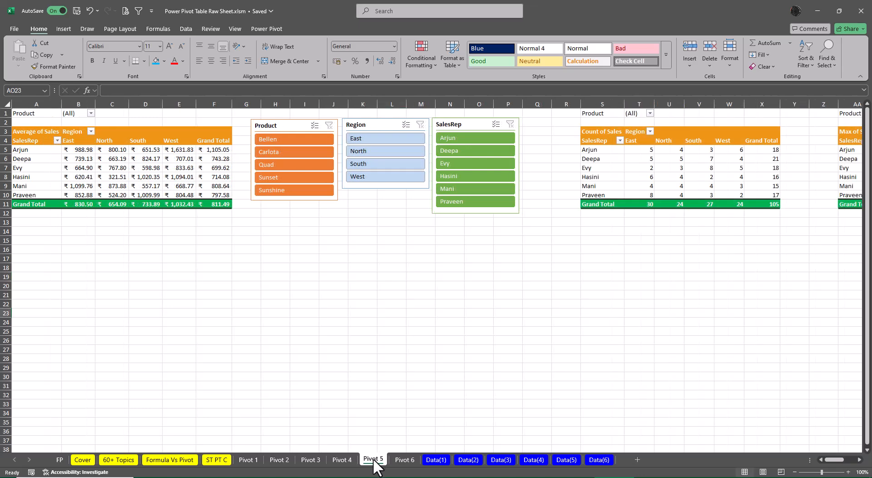
pyautogui.click(402, 460)
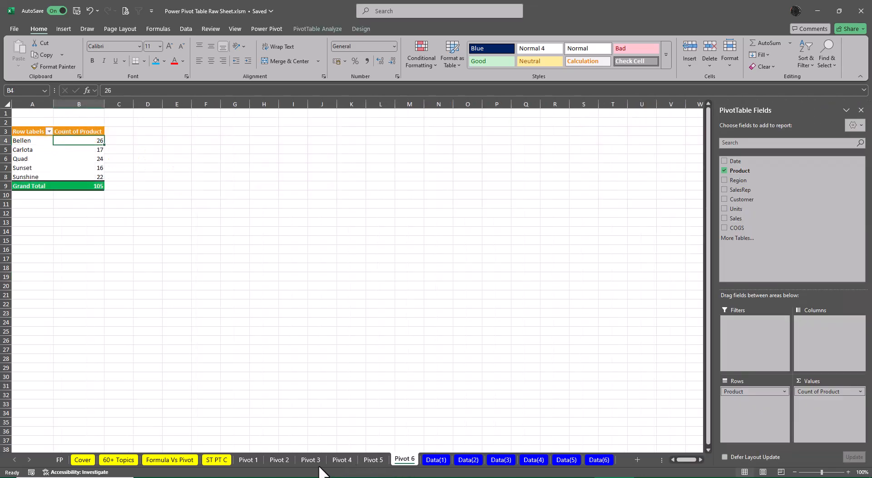
pyautogui.click(279, 461)
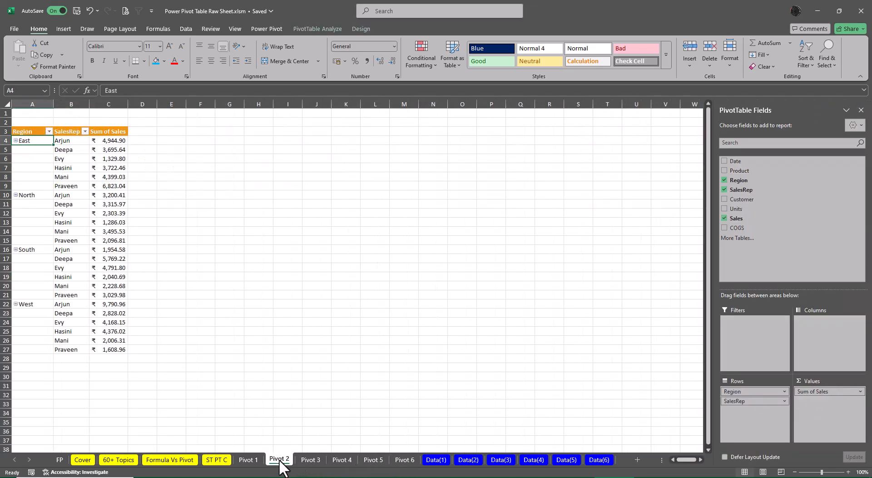
pyautogui.click(247, 458)
# Change the report layout of the Pivot 2 PivotTable to Compact Form
pyautogui.click(289, 458)
pyautogui.click(359, 27)
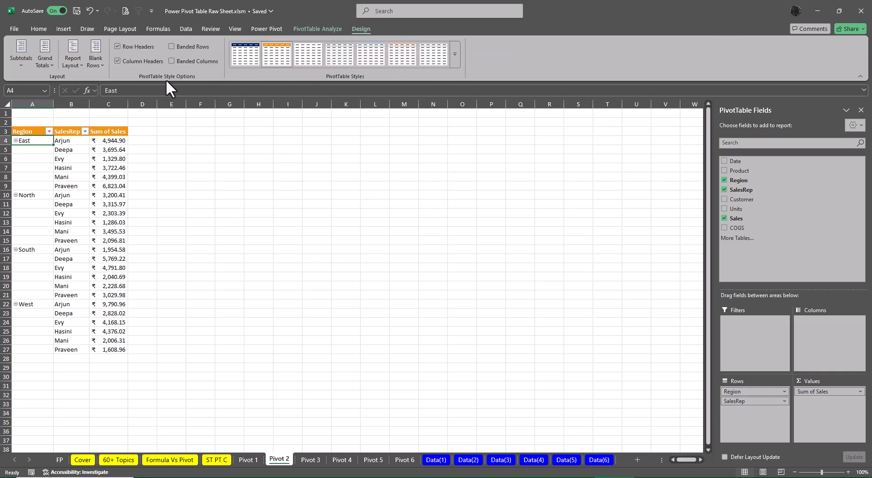
pyautogui.click(74, 59)
pyautogui.click(90, 78)
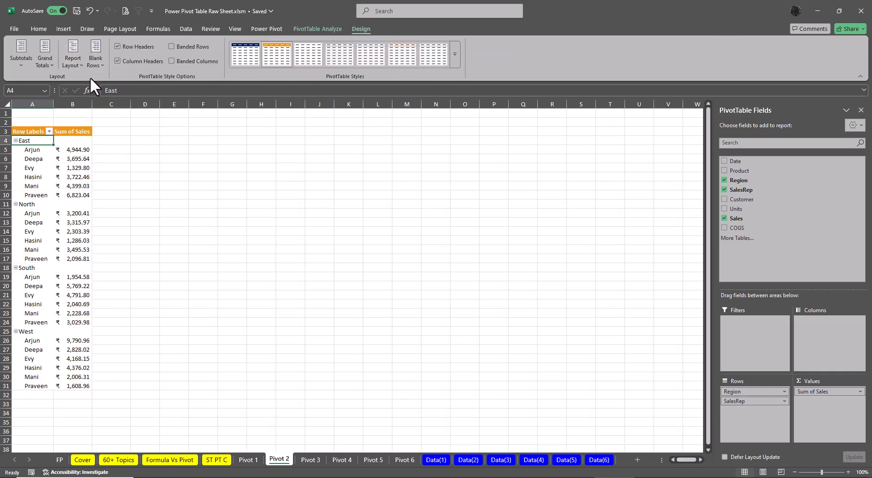
# Collapse only the East region in the Pivot 2 PivotTable, and collapse the entire Region field
pyautogui.rightClick(37, 142)
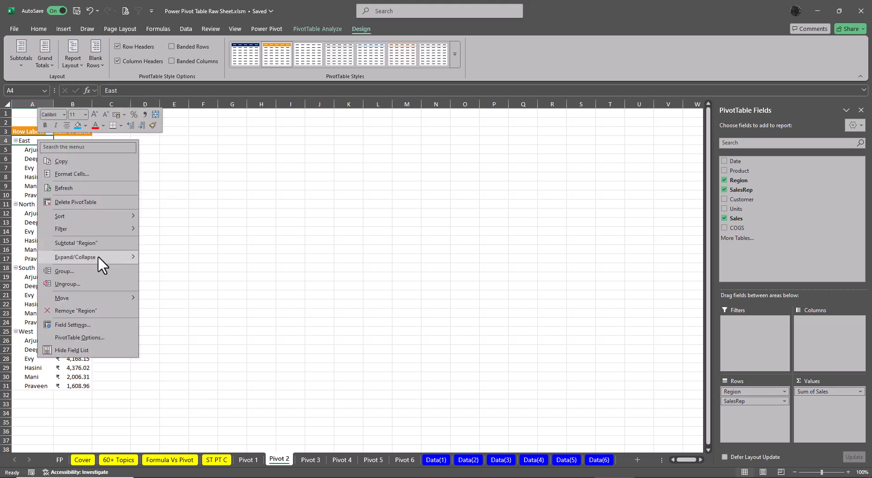
pyautogui.moveTo(99, 257)
pyautogui.click(170, 270)
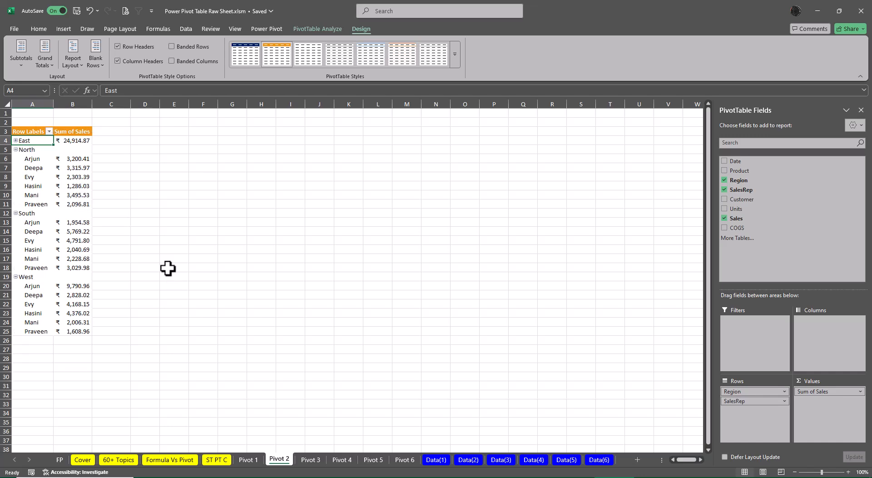
pyautogui.rightClick(36, 143)
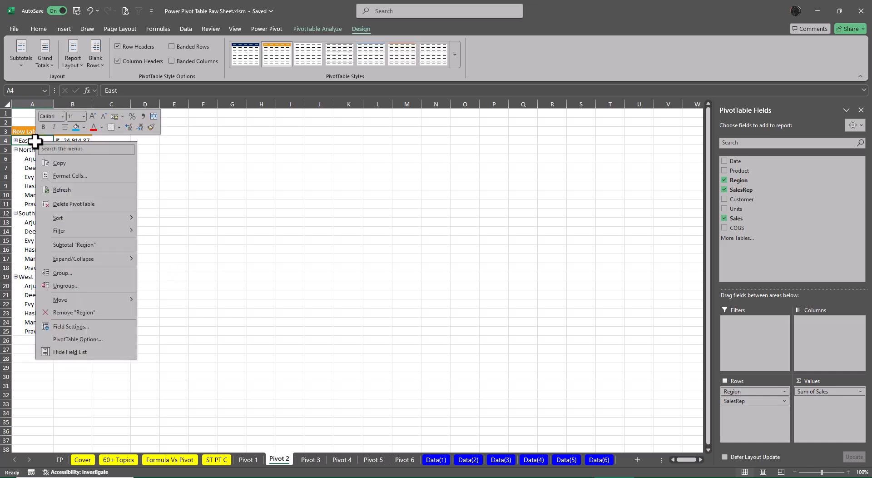
pyautogui.moveTo(95, 255)
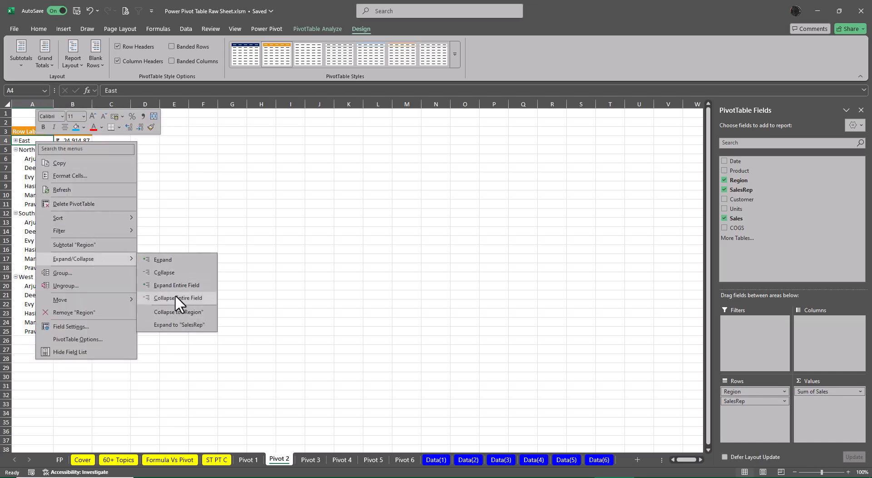
pyautogui.click(176, 298)
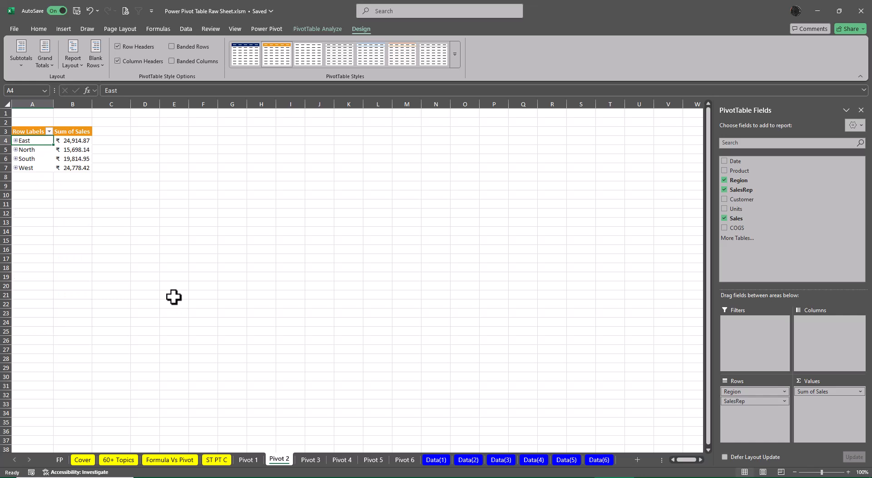
# Expand and collapse the East region on its own, and expand the entire Region field
pyautogui.click(15, 140)
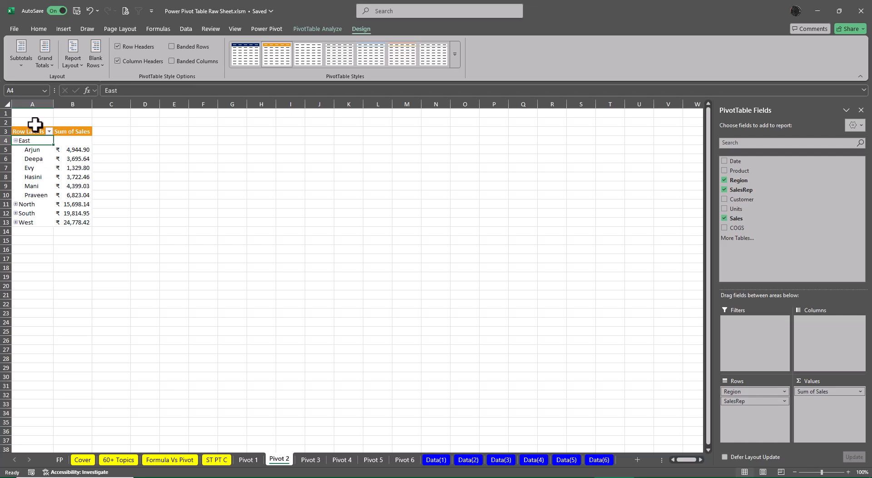
pyautogui.click(15, 141)
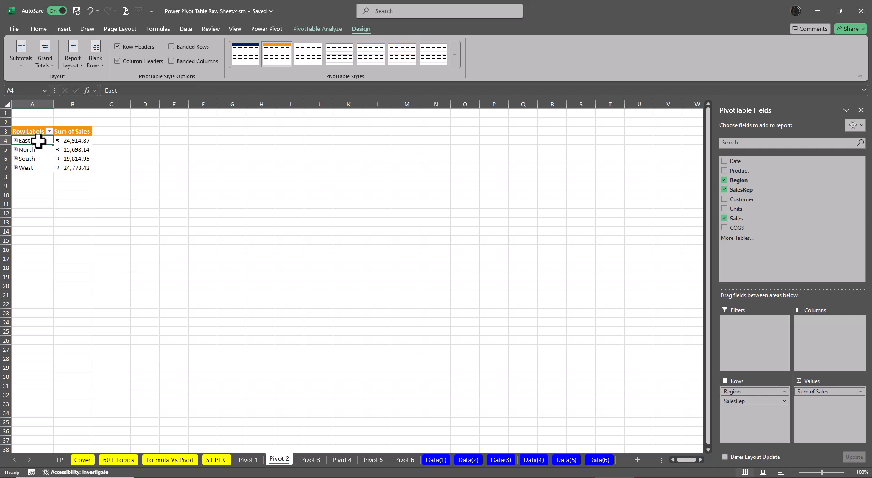
pyautogui.rightClick(39, 137)
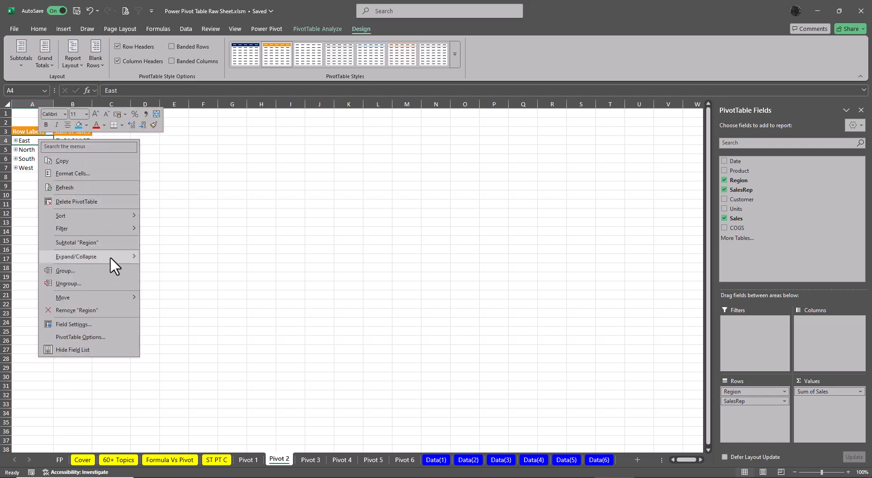
pyautogui.moveTo(110, 256)
pyautogui.click(191, 282)
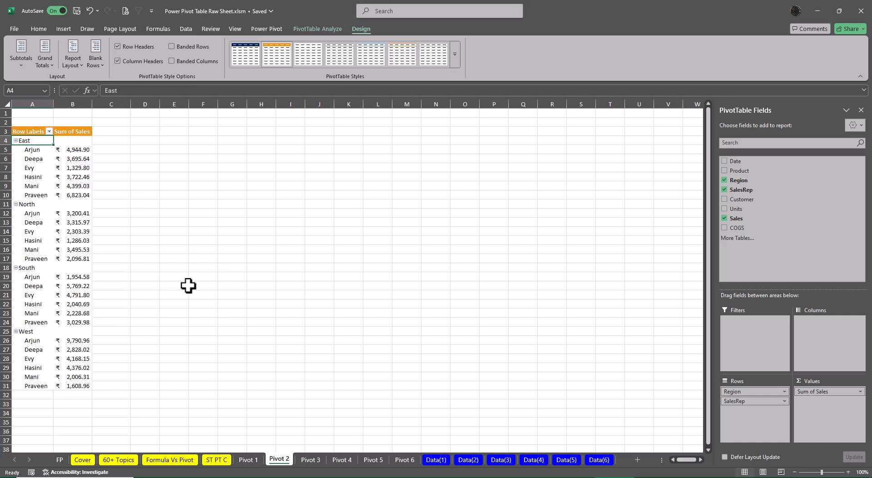
# Collapse the entire Region field to its region rows, and expand the entire field again
pyautogui.rightClick(31, 141)
pyautogui.moveTo(97, 257)
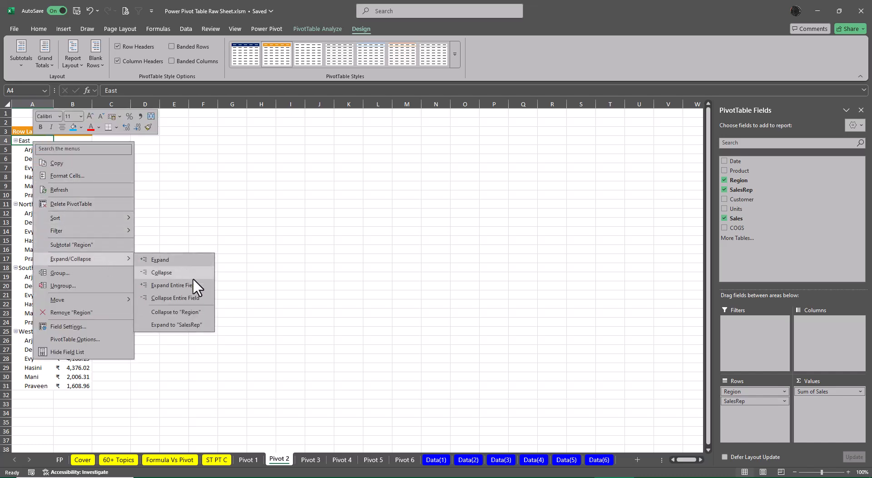
pyautogui.click(191, 296)
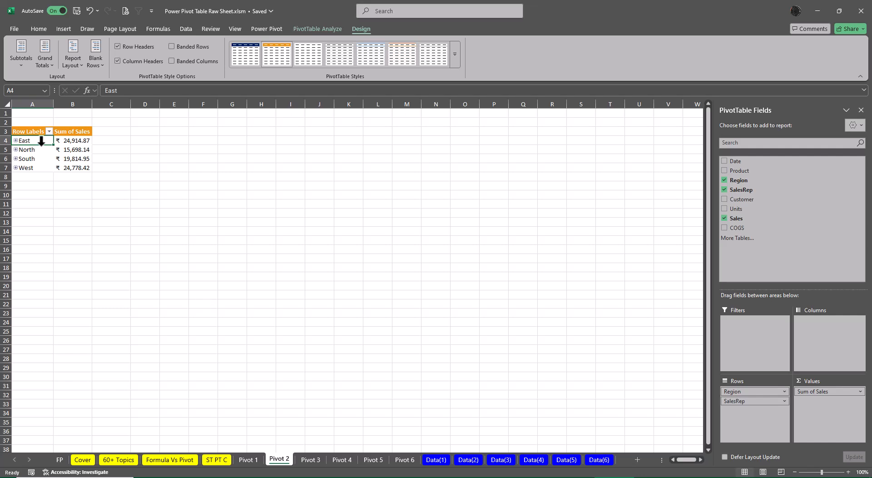
pyautogui.rightClick(30, 140)
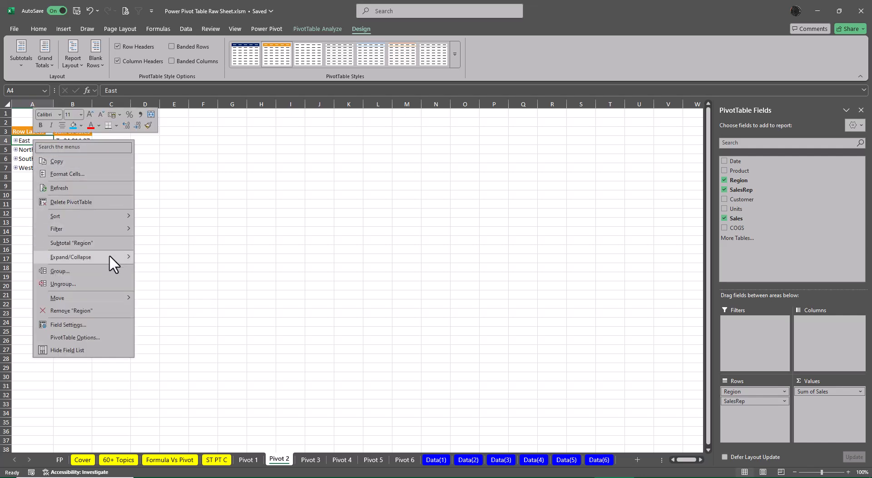
pyautogui.moveTo(110, 254)
pyautogui.click(169, 282)
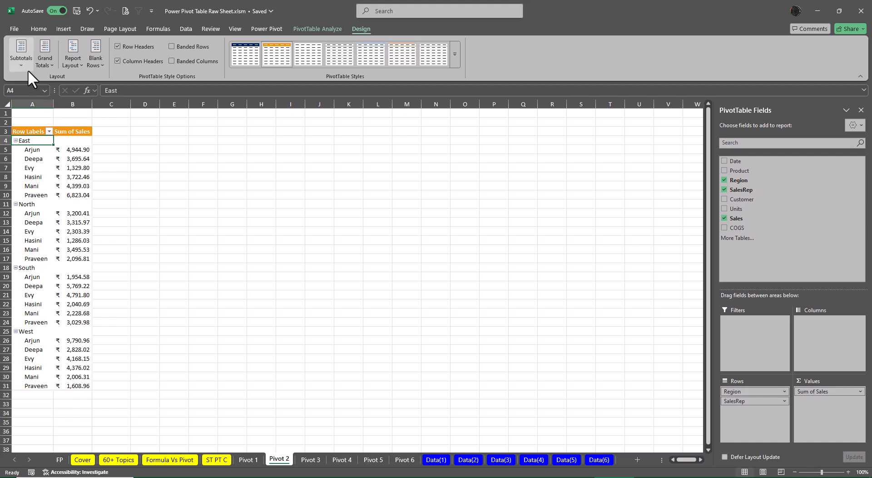
# Turn on grand totals for rows and columns and show all subtotals at the top of each group
pyautogui.click(53, 63)
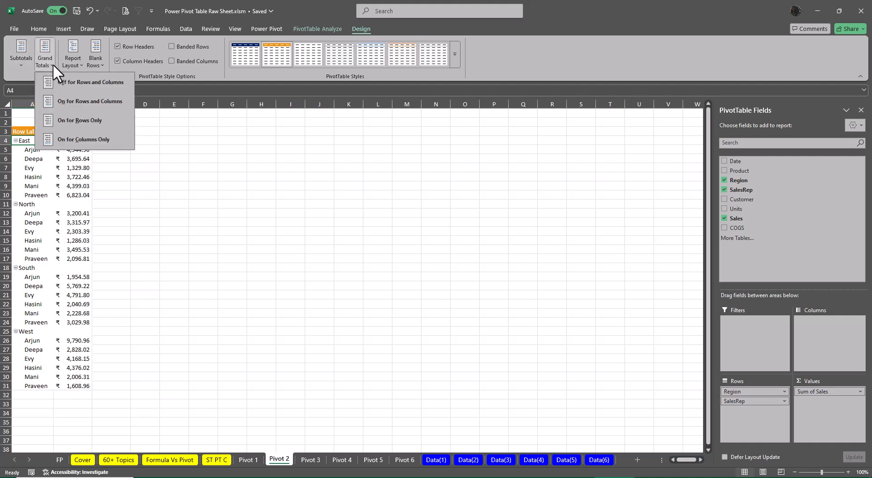
pyautogui.click(87, 96)
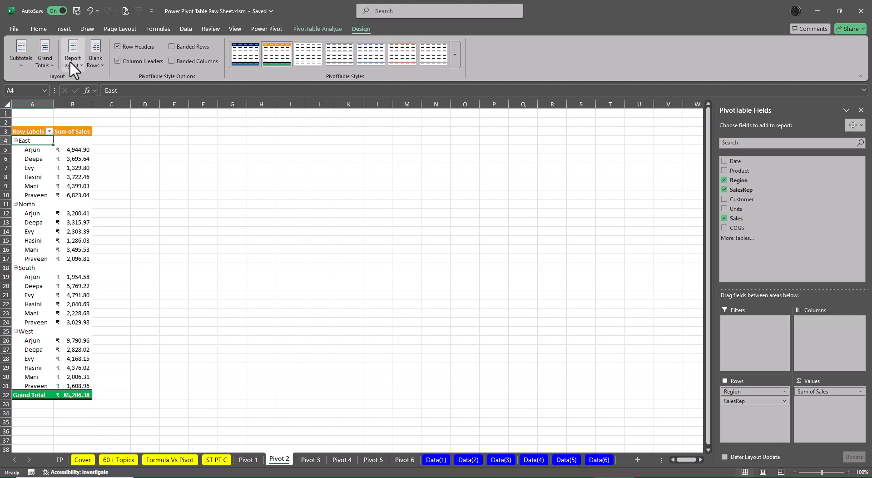
pyautogui.click(24, 58)
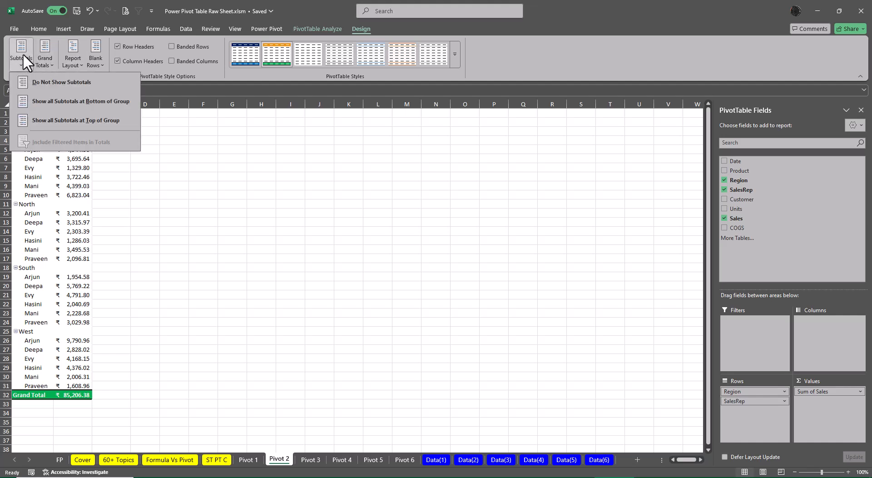
pyautogui.click(109, 120)
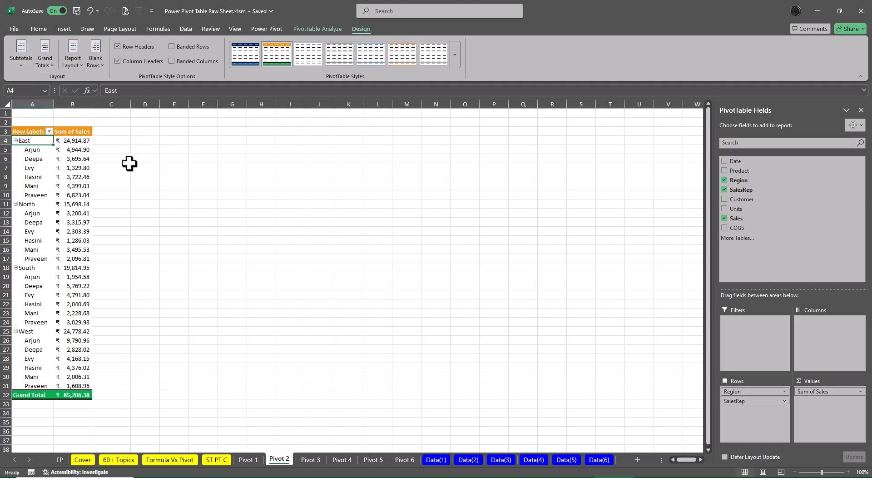
# Turn off grand totals for rows and columns and show all subtotals at the bottom of each group
pyautogui.click(47, 61)
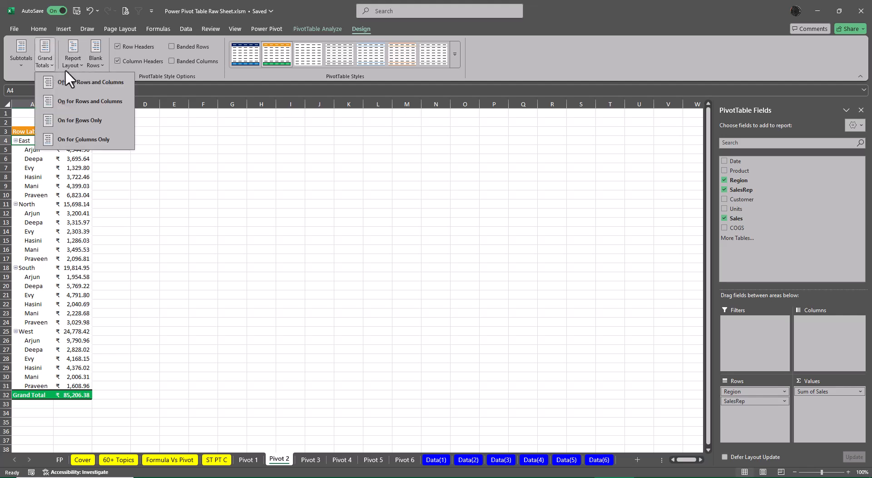
pyautogui.click(73, 82)
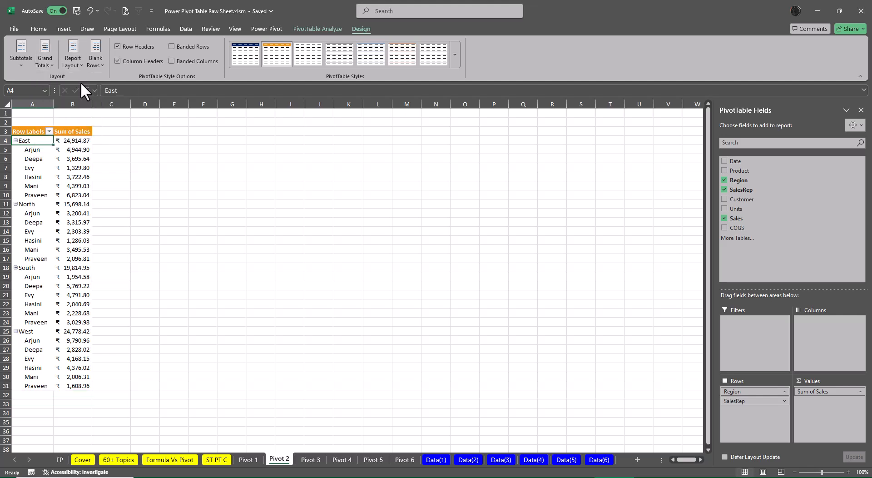
pyautogui.click(20, 62)
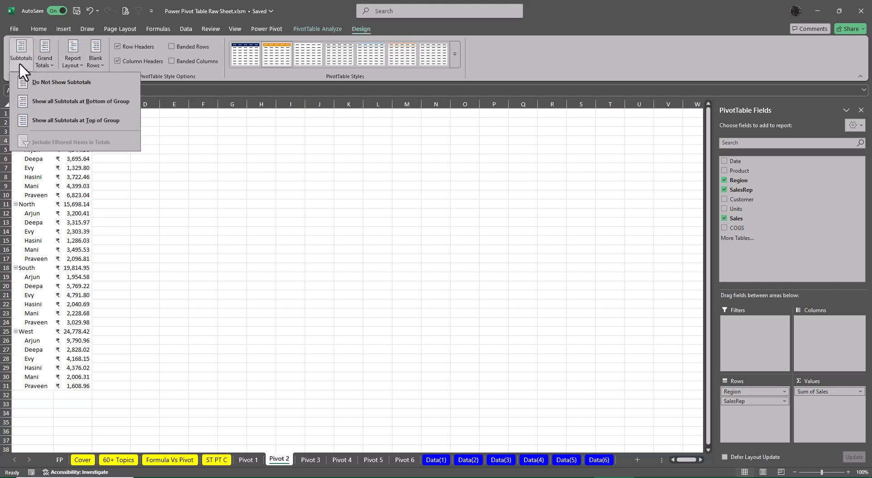
pyautogui.click(57, 100)
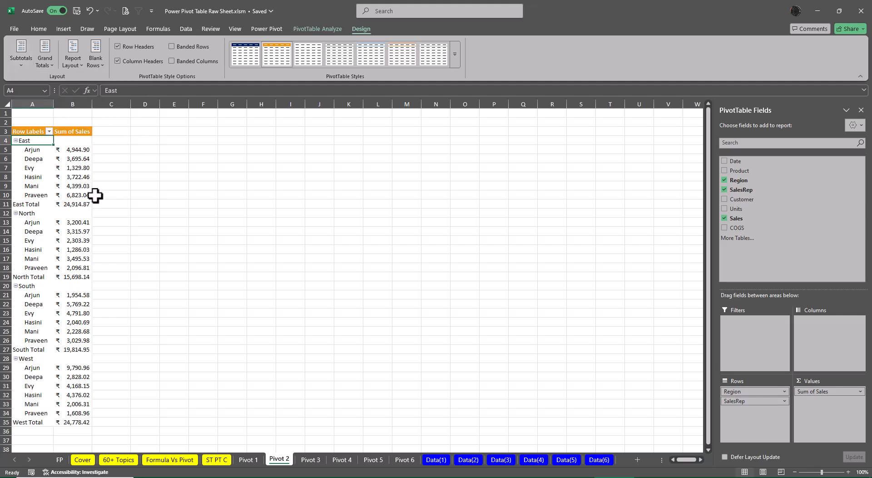
# Show all subtotals at the top of each group and collapse the entire Region field
pyautogui.click(19, 63)
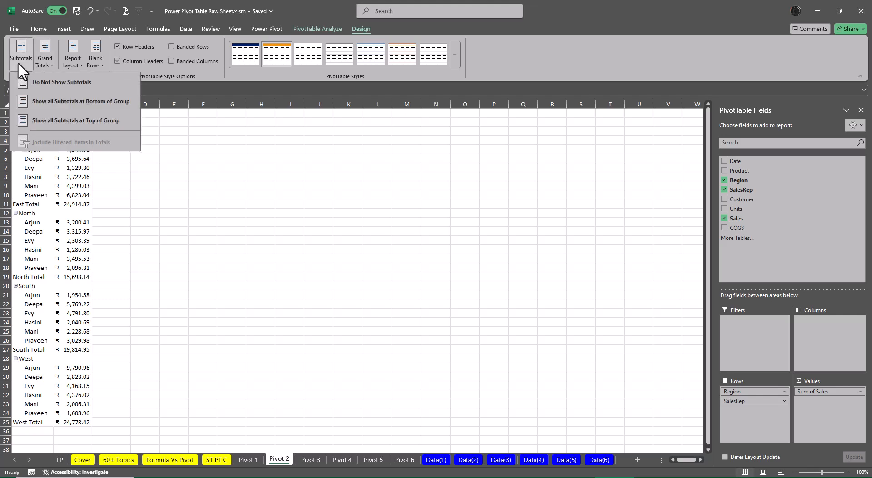
pyautogui.click(56, 118)
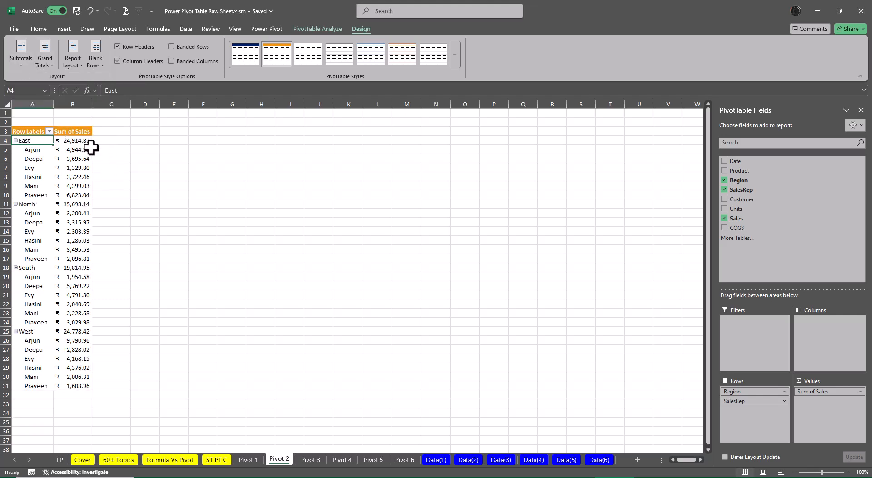
pyautogui.click(77, 140)
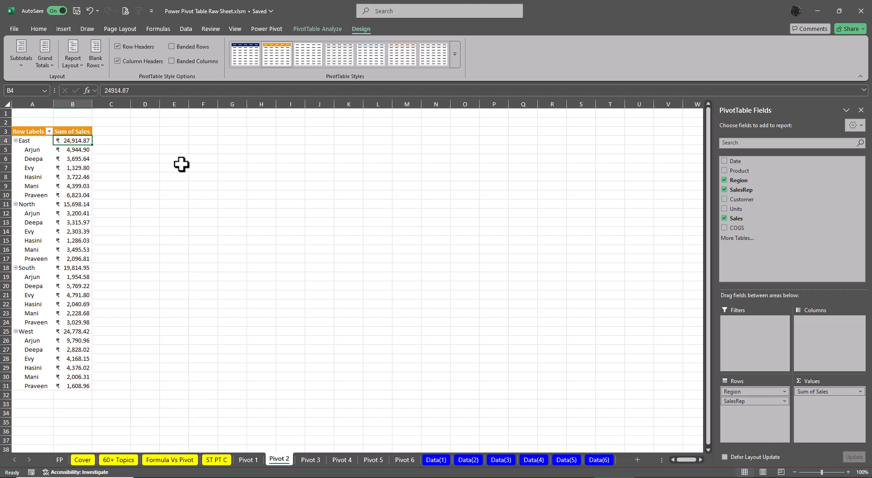
pyautogui.rightClick(37, 141)
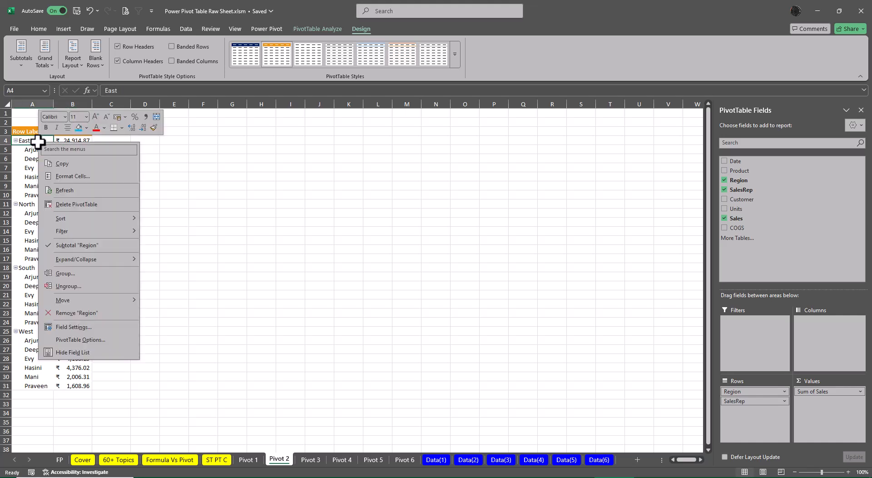
pyautogui.moveTo(121, 255)
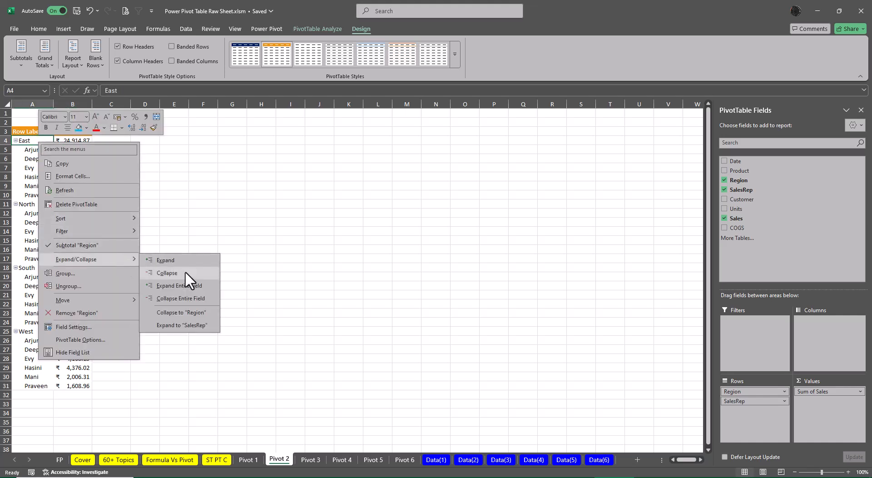
pyautogui.click(187, 297)
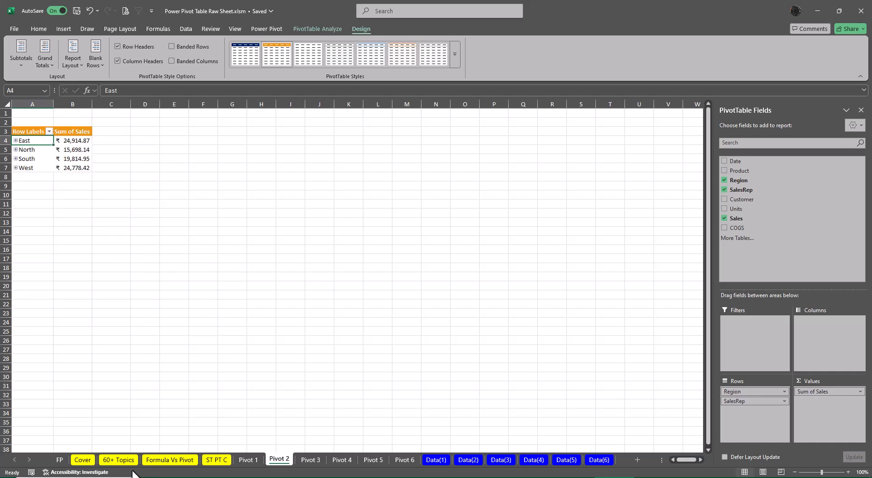
# Make topic 26, "Report with three calculations", bold in the 60+ Topics list
pyautogui.click(119, 460)
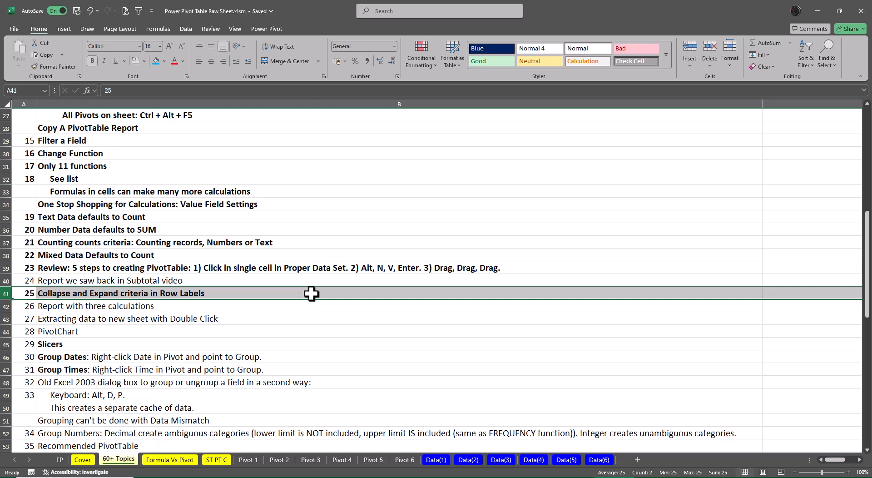
pyautogui.press('Down')
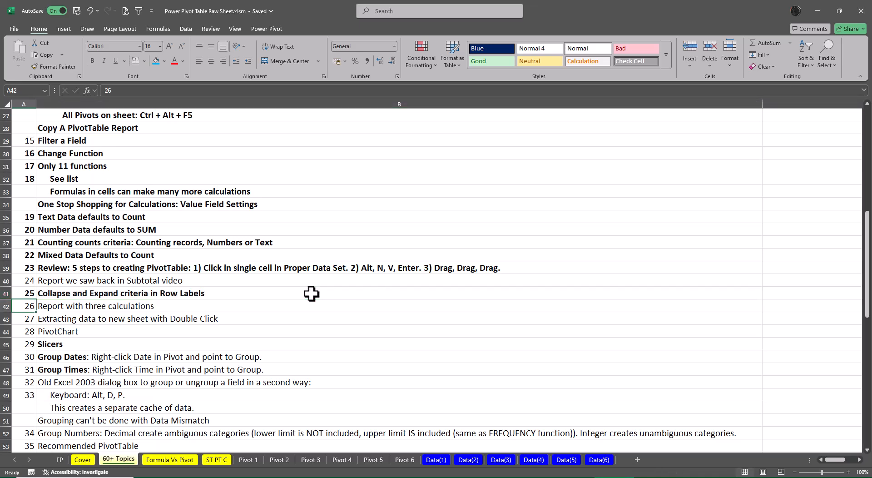
pyautogui.hotkey('shift', 'Right')
pyautogui.hotkey('shift', 'Right')
pyautogui.hotkey('shift', 'Left')
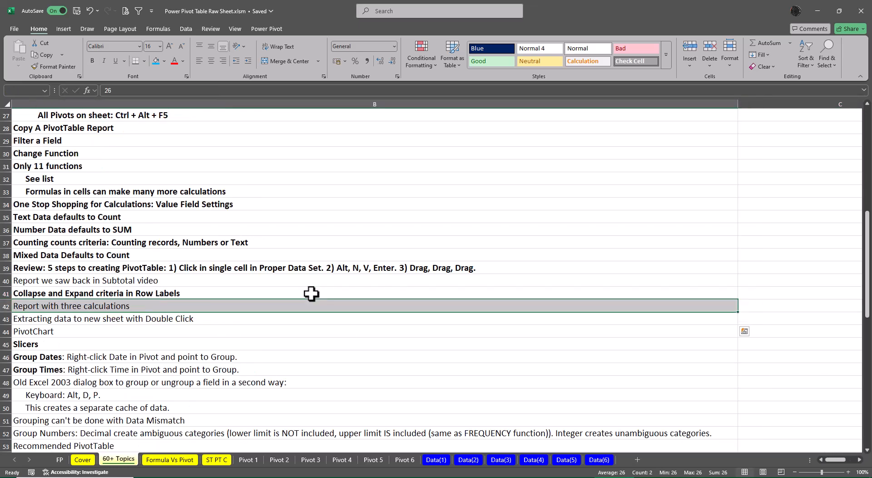
pyautogui.hotkey('ctrl', 'b')
pyautogui.press('Down')
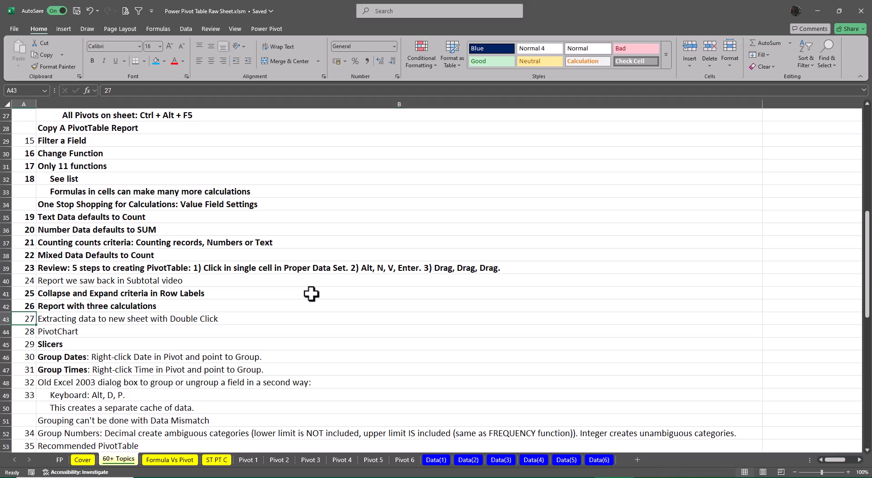
# Save the workbook and extract the records behind the first sales rep's Grand Total on Pivot 1 to a new sheet
pyautogui.click(248, 460)
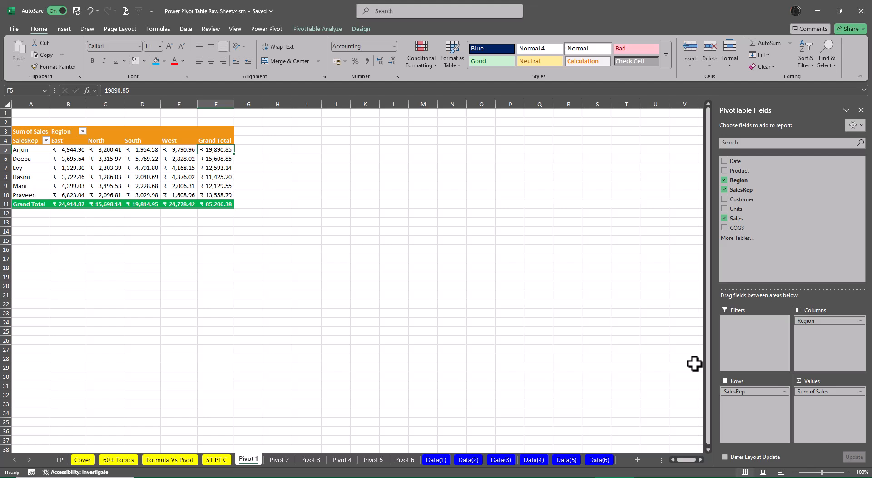
pyautogui.hotkey('ctrl', 's')
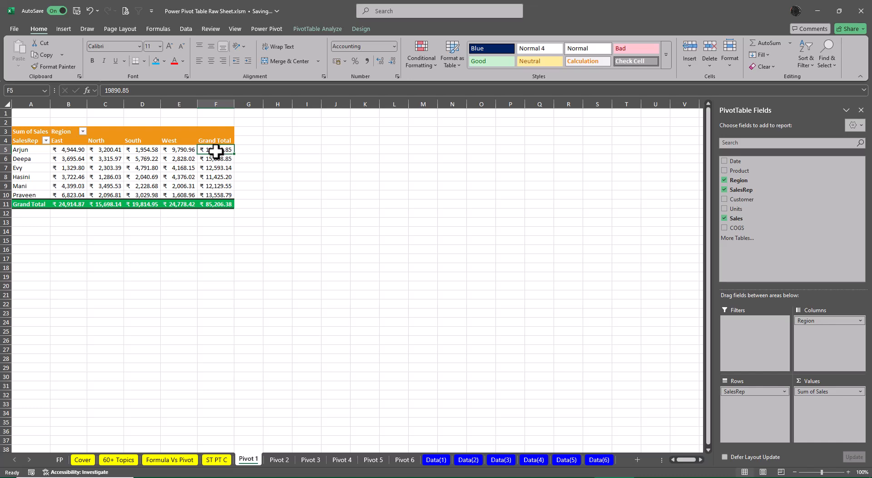
pyautogui.moveTo(216, 150)
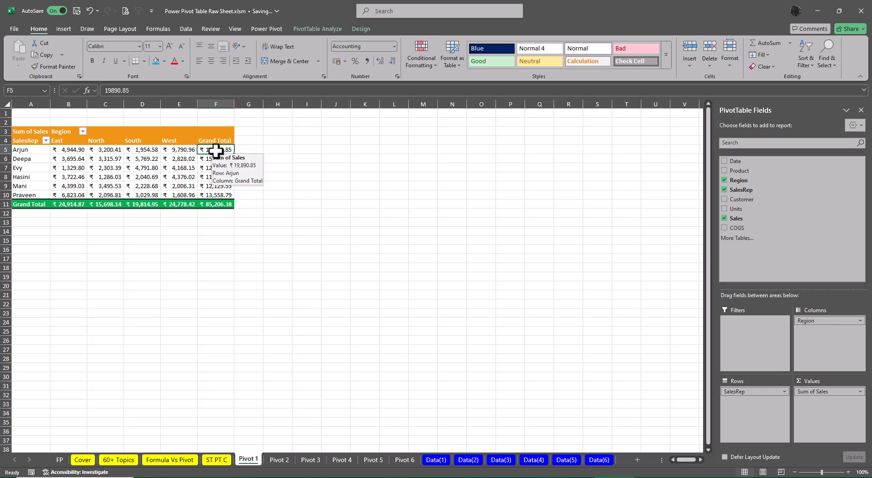
pyautogui.doubleClick(215, 150)
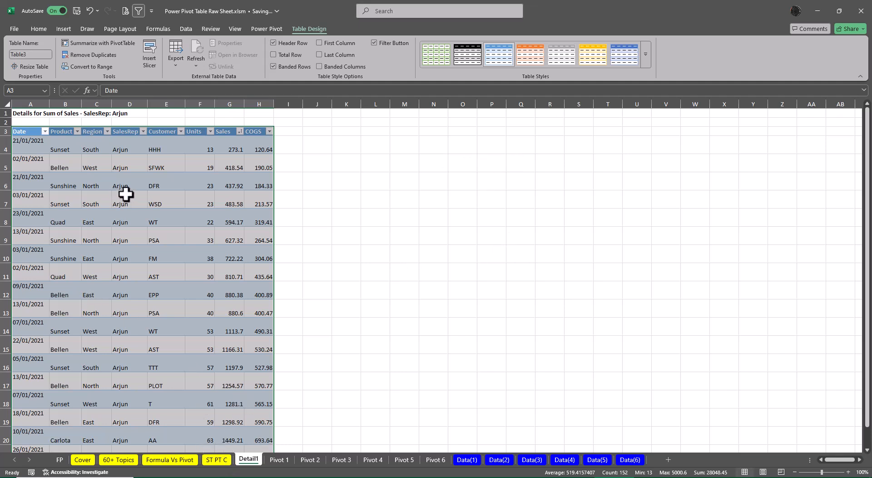
# Review the extracted records and autofit the column widths of their table
pyautogui.scroll(-2, 127, 187)
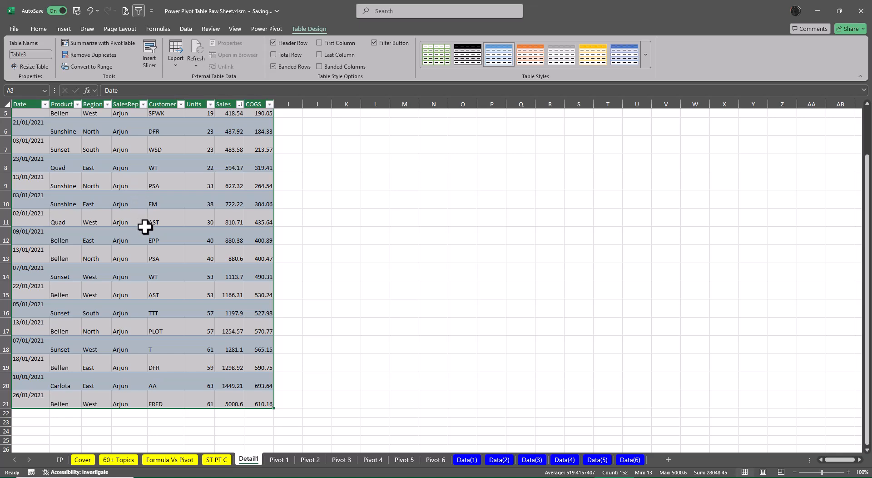
pyautogui.scroll(2, 137, 233)
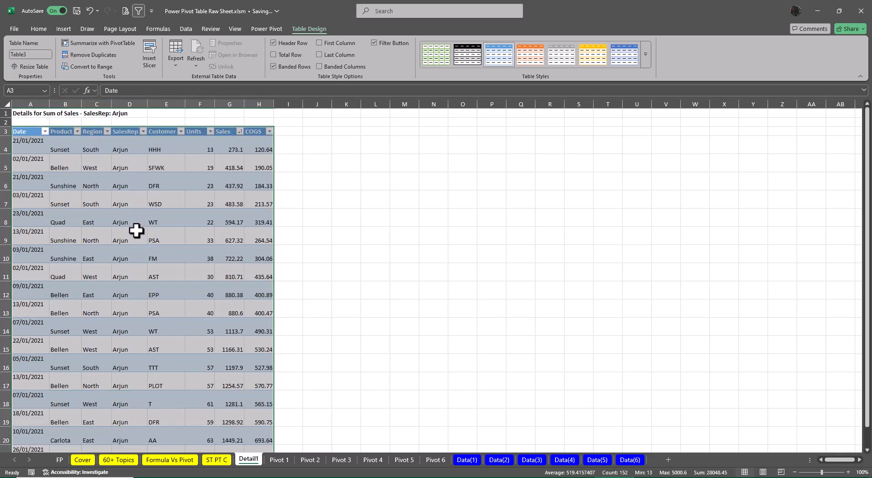
pyautogui.hotkey('alt', 'o')
pyautogui.hotkey('alt', 'a')
pyautogui.hotkey('alt', 'c')
pyautogui.hotkey('alt', 'a')
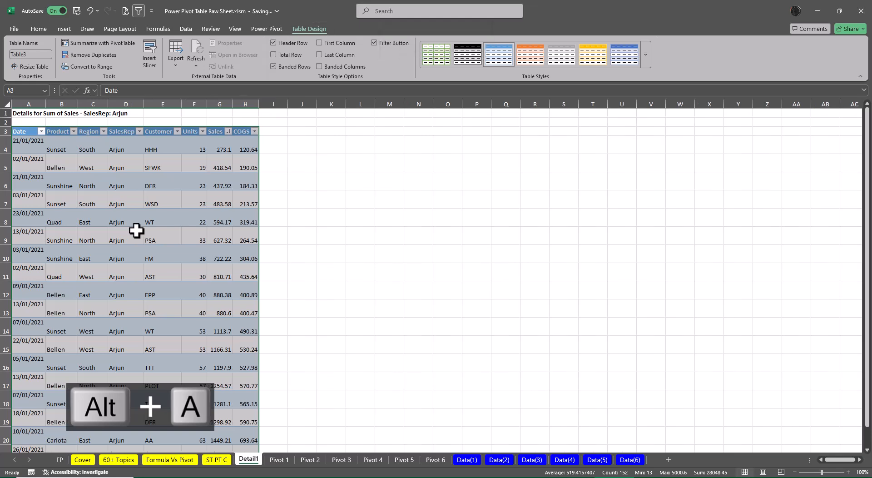
# Widen the Date column and try to autofit the table's row heights, discarding the stray comment
pyautogui.hotkey('alt', 'o')
pyautogui.hotkey('alt', 'r')
pyautogui.hotkey('alt', 'a')
pyautogui.moveTo(46, 105); pyautogui.dragTo(55, 105)
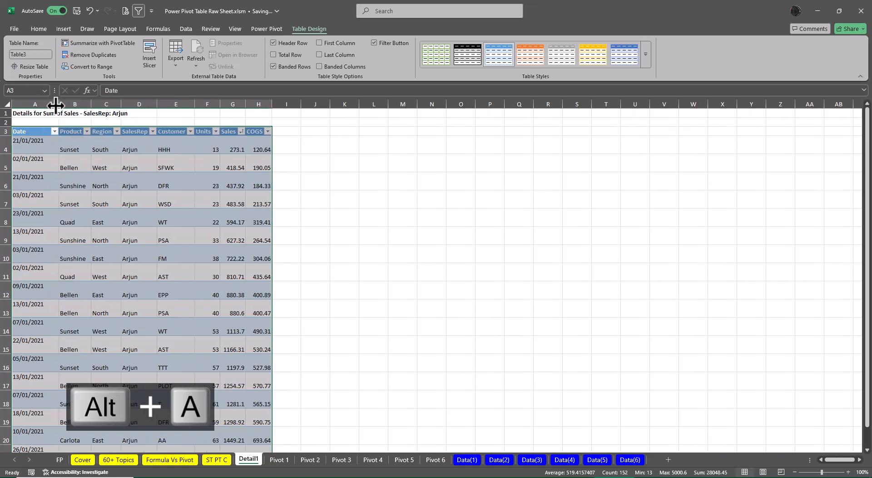
pyautogui.hotkey('alt', 'o')
pyautogui.hotkey('alt', 'r')
pyautogui.hotkey('alt', 'a')
pyautogui.hotkey('alt', 'o')
pyautogui.hotkey('alt', 'r')
pyautogui.hotkey('alt', 'a')
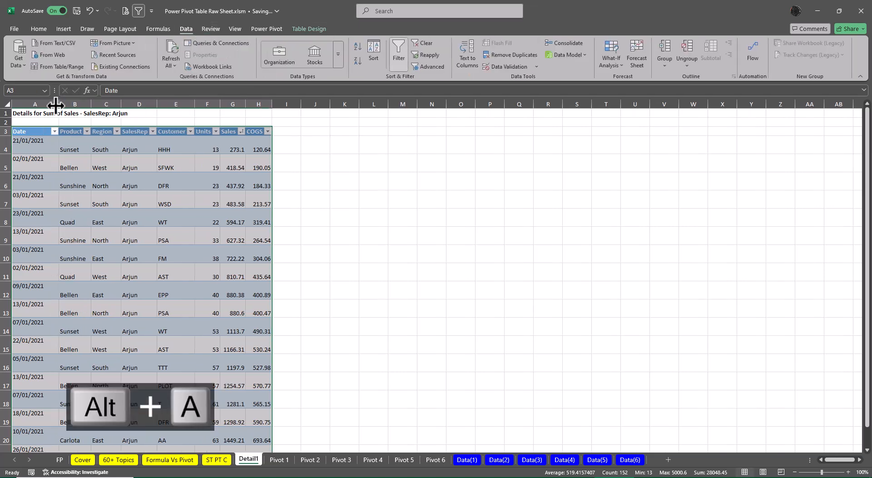
pyautogui.hotkey('alt', 'r')
pyautogui.hotkey('alt', 'o')
pyautogui.hotkey('alt', 'a')
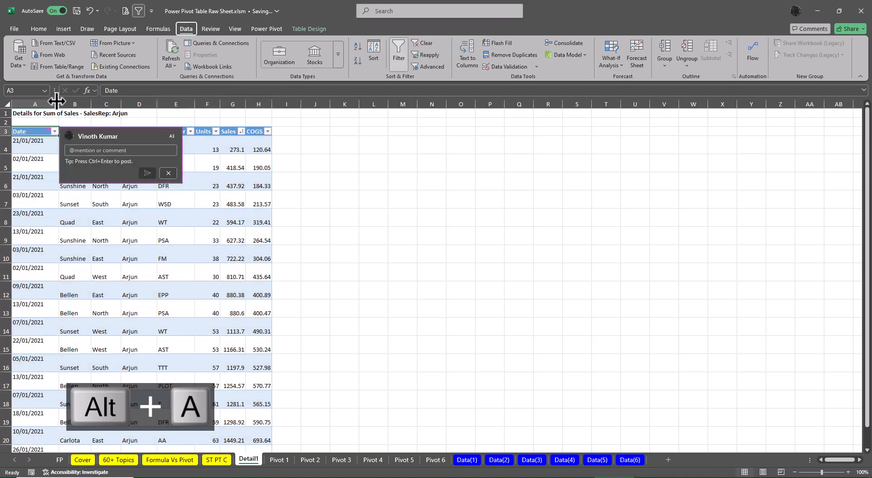
pyautogui.click(169, 174)
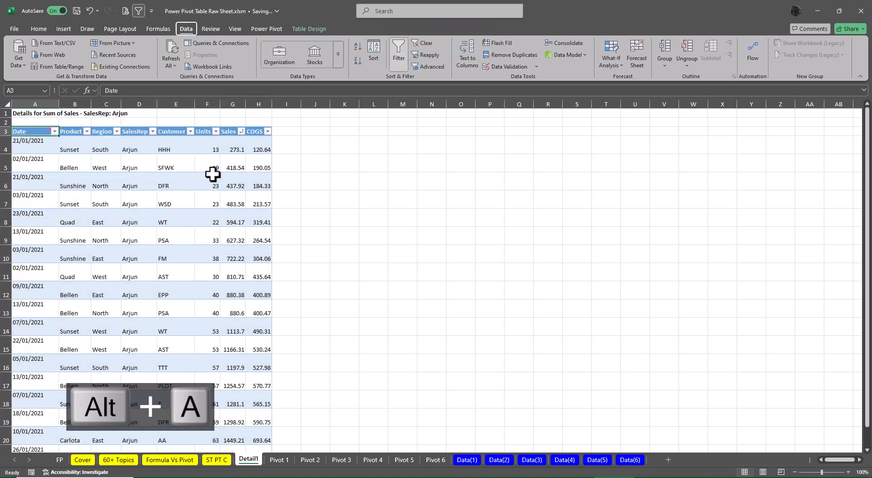
# Select the whole records table including its header row and try to autofit its row heights
pyautogui.click(310, 188)
pyautogui.press('Left')
pyautogui.press('Left')
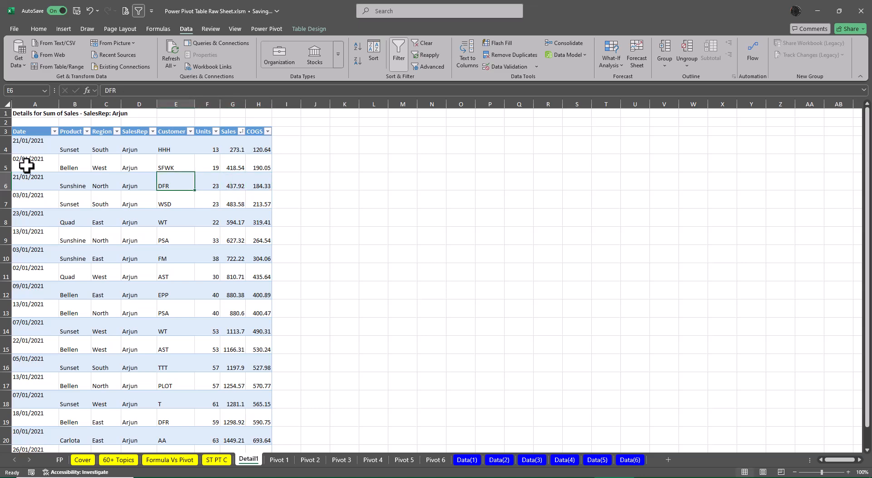
pyautogui.hotkey('ctrl', 'Left')
pyautogui.hotkey('ctrl', 'Up')
pyautogui.hotkey('ctrl', 'shift', 'Right')
pyautogui.hotkey('ctrl', 'shift', 'Down')
pyautogui.hotkey('alt', 'o')
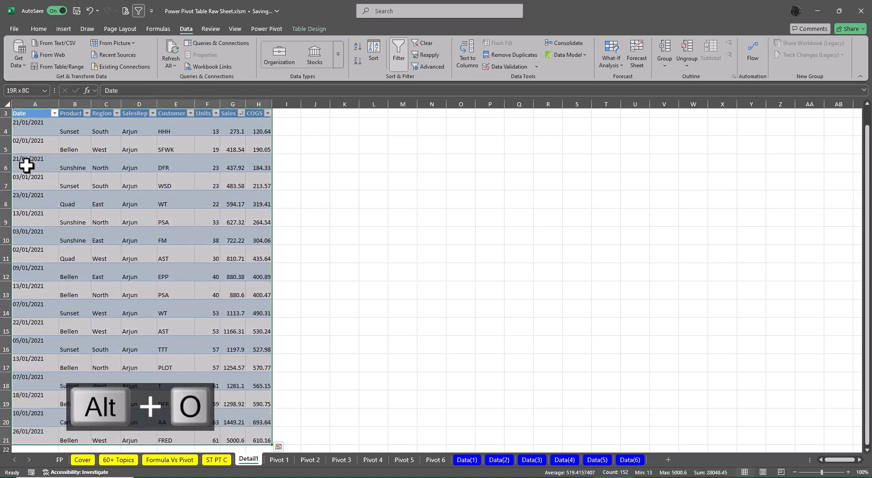
pyautogui.hotkey('alt', 'r')
pyautogui.hotkey('alt', 'a')
# Autofit the column widths of the selected records table and deselect it
pyautogui.hotkey('alt', 'o')
pyautogui.hotkey('alt', 'c')
pyautogui.hotkey('alt', 'a')
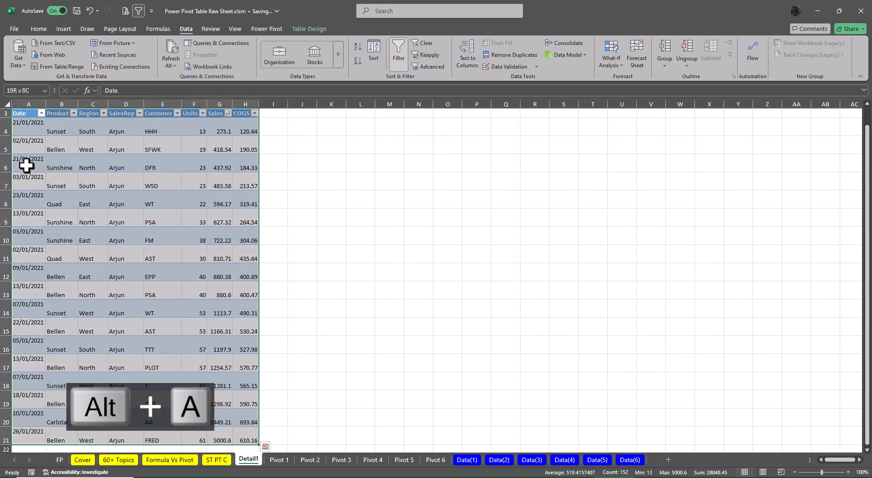
pyautogui.hotkey('alt', 'o')
pyautogui.hotkey('alt', 'c')
pyautogui.hotkey('alt', 'a')
pyautogui.click(457, 240)
pyautogui.scroll(-2, 218, 238)
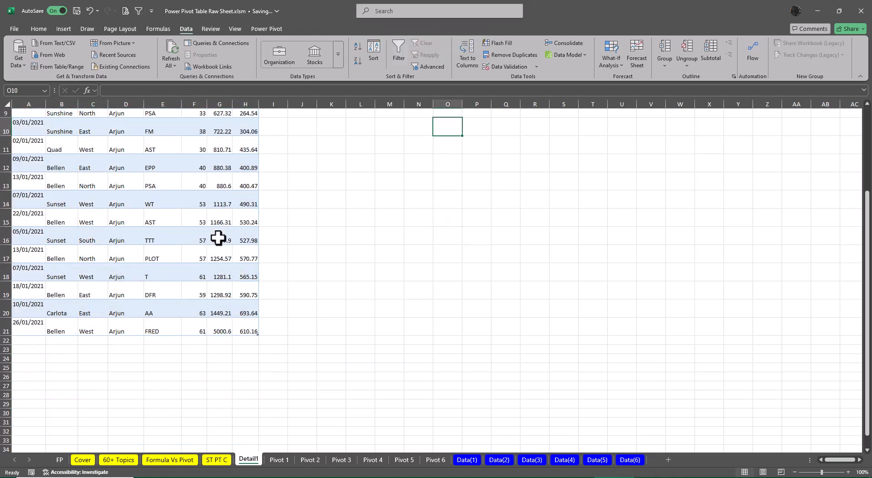
# Permanently delete the Detail1 sheet
pyautogui.rightClick(247, 459)
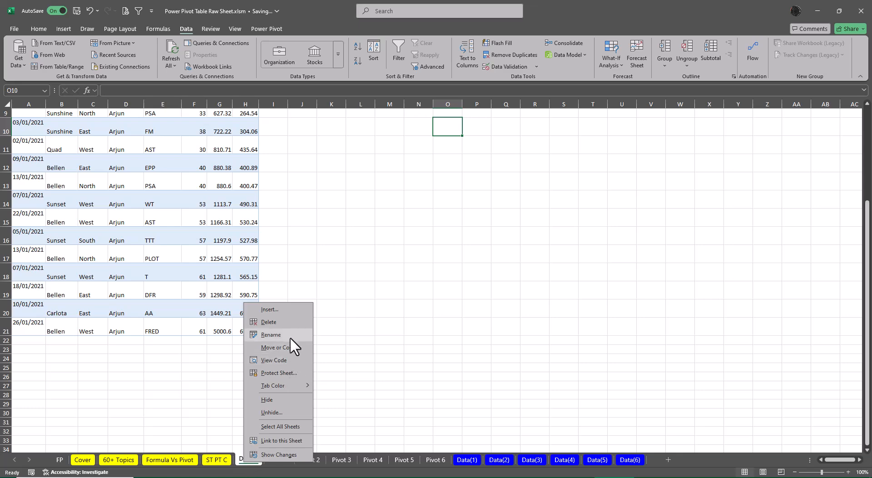
pyautogui.click(292, 323)
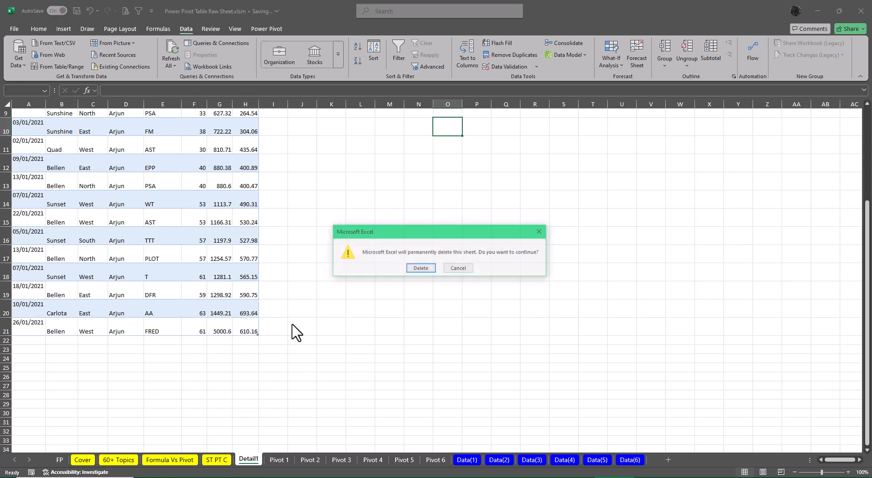
pyautogui.click(421, 268)
pyautogui.click(420, 267)
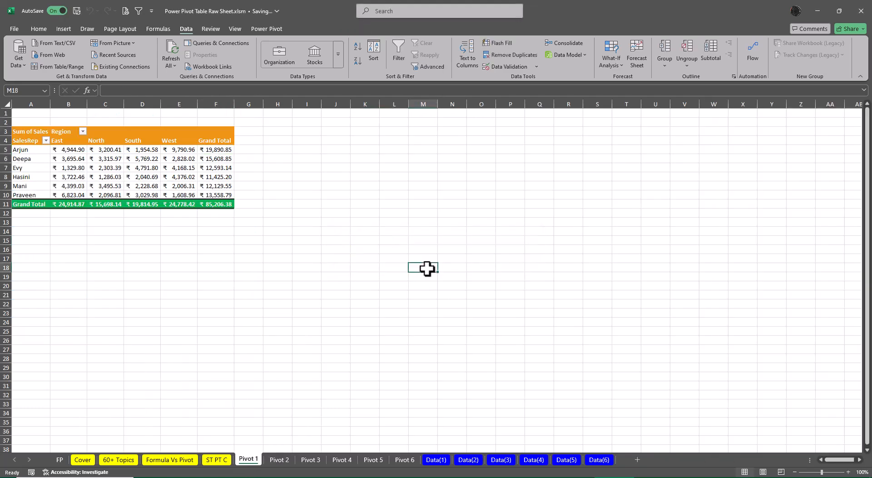
# Extract the records behind the first sales rep's East sales on Pivot 1, and delete the resulting detail sheet
pyautogui.doubleClick(74, 150)
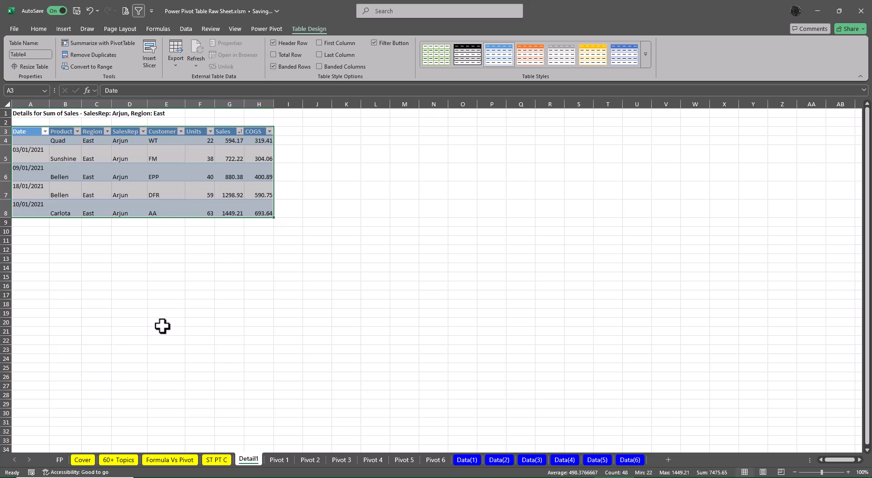
pyautogui.rightClick(247, 459)
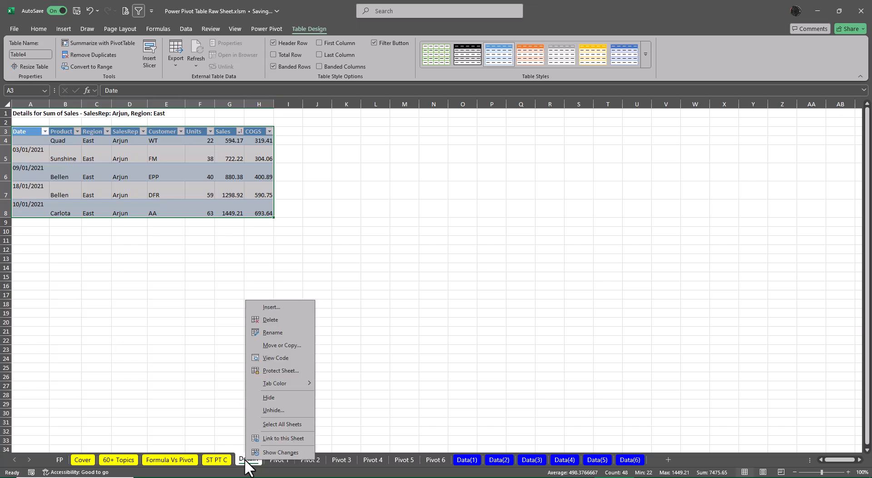
pyautogui.click(276, 318)
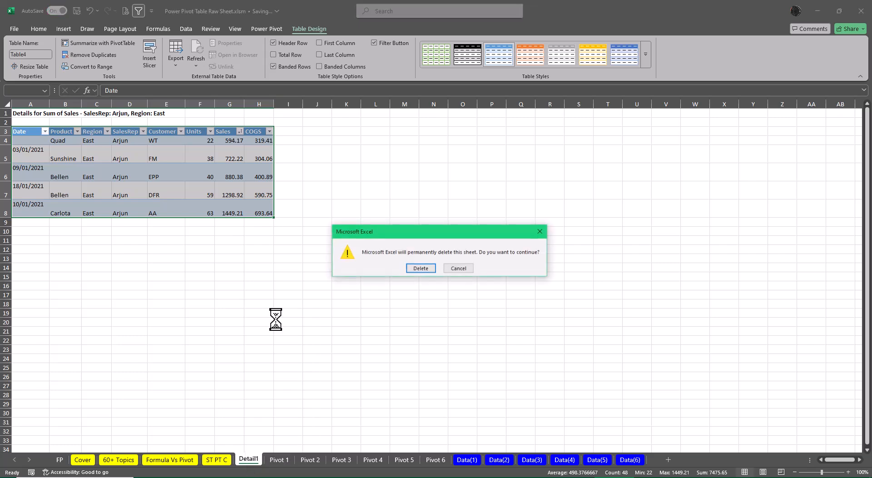
pyautogui.click(422, 269)
pyautogui.click(423, 264)
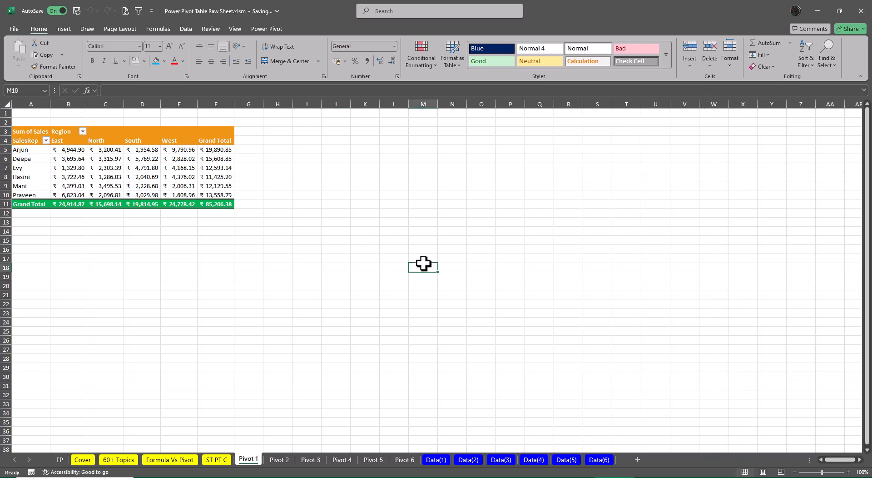
# Make topic 27, "Extracting data to new sheet with Double Click", bold in the 60+ Topics list
pyautogui.click(109, 461)
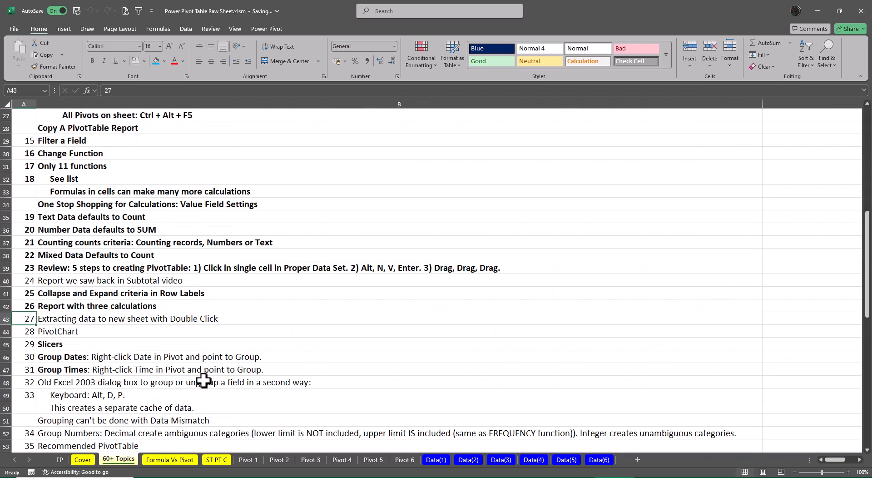
pyautogui.hotkey('shift', 'Right')
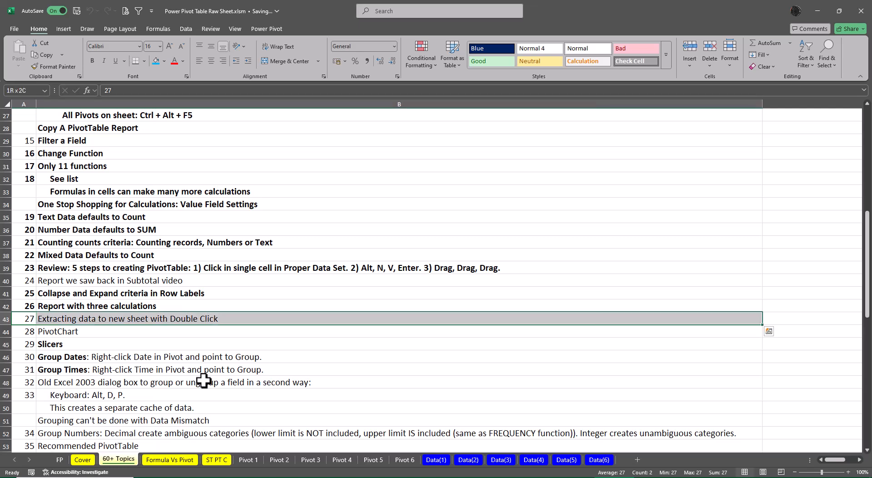
pyautogui.hotkey('ctrl', 'b')
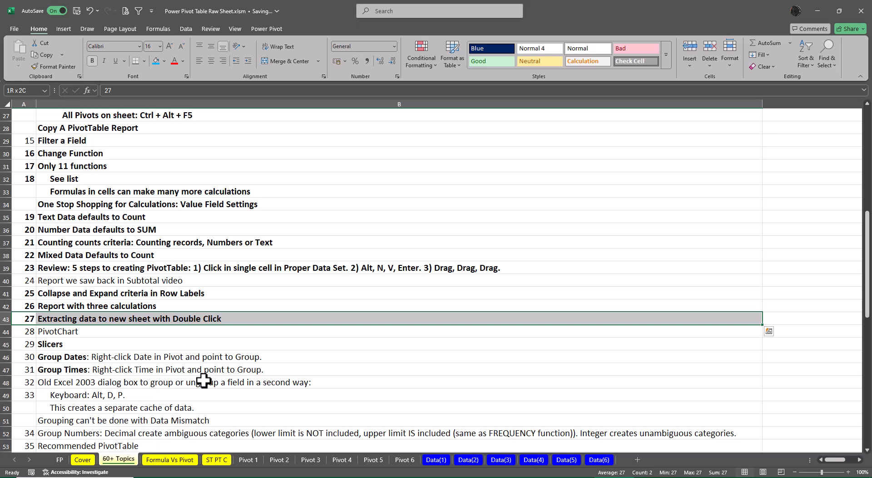
pyautogui.press('Down')
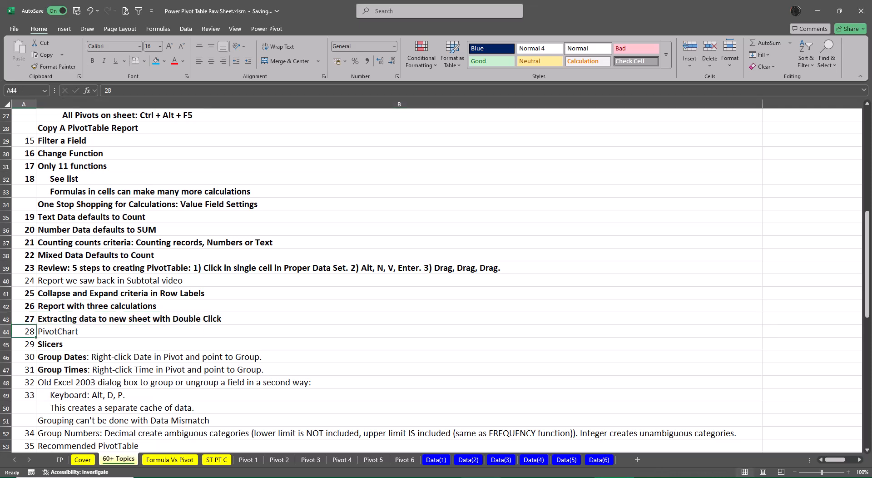
# Insert a default column PivotChart from the product count PivotTable on Pivot 6 and place it beside the table
pyautogui.click(406, 460)
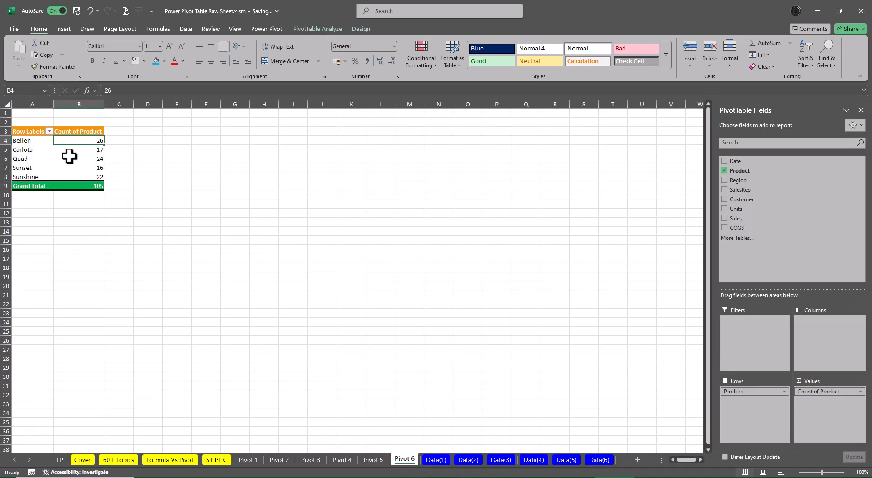
pyautogui.click(33, 142)
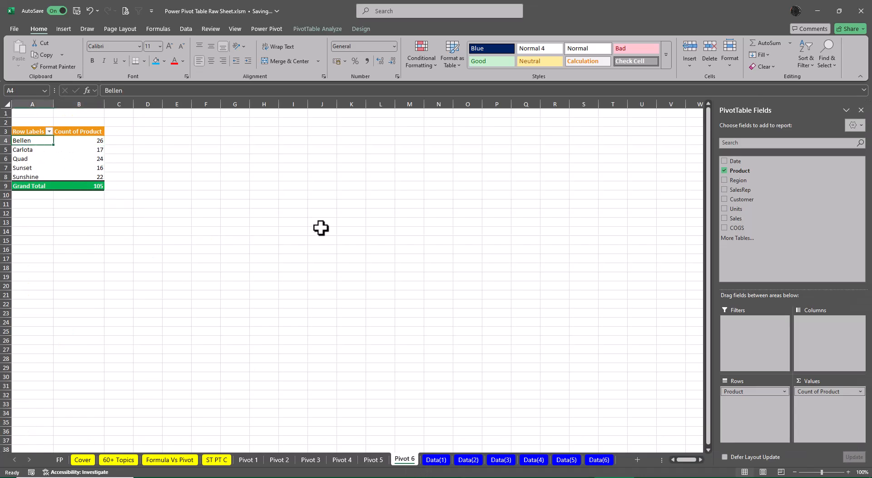
pyautogui.hotkey('alt', 'F1')
pyautogui.moveTo(410, 232); pyautogui.dragTo(315, 156)
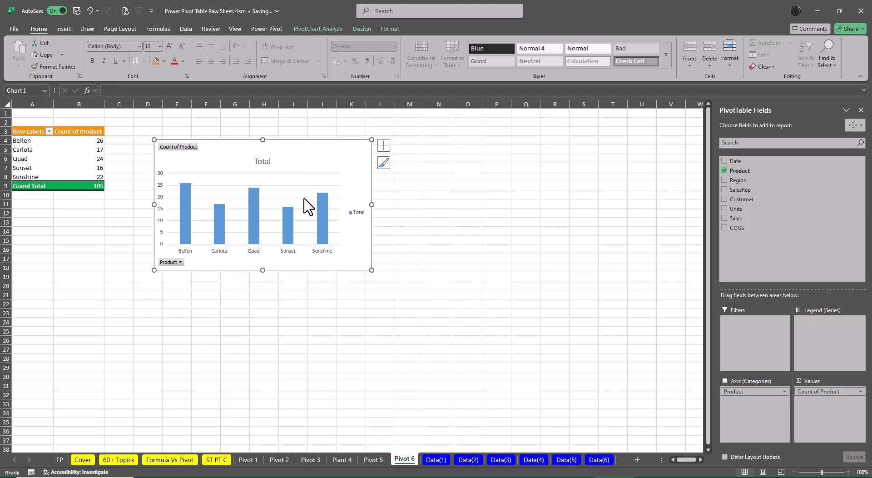
# Remove the PivotChart's legend and gridlines and add data labels to its columns
pyautogui.click(357, 212)
pyautogui.press('Delete')
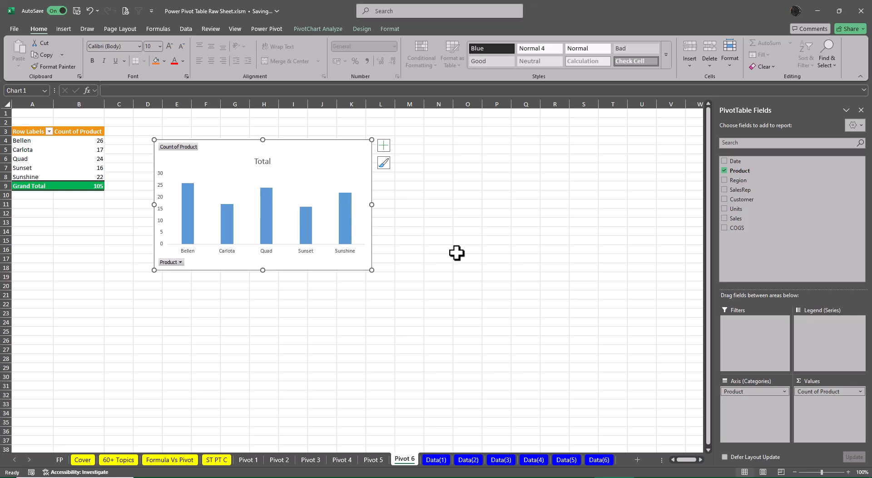
pyautogui.click(384, 145)
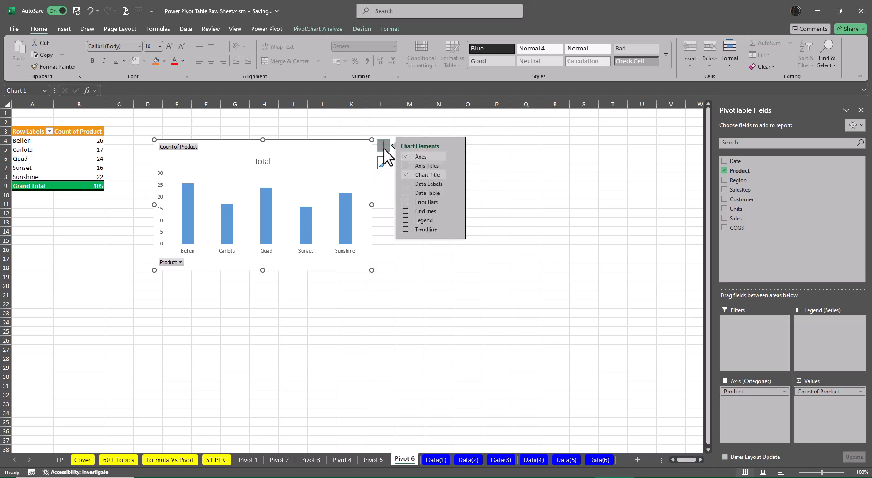
pyautogui.click(406, 184)
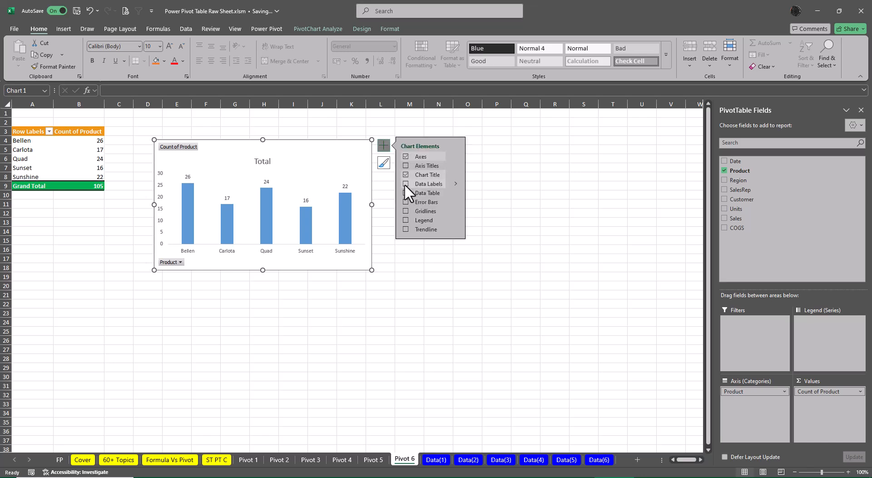
pyautogui.click(527, 226)
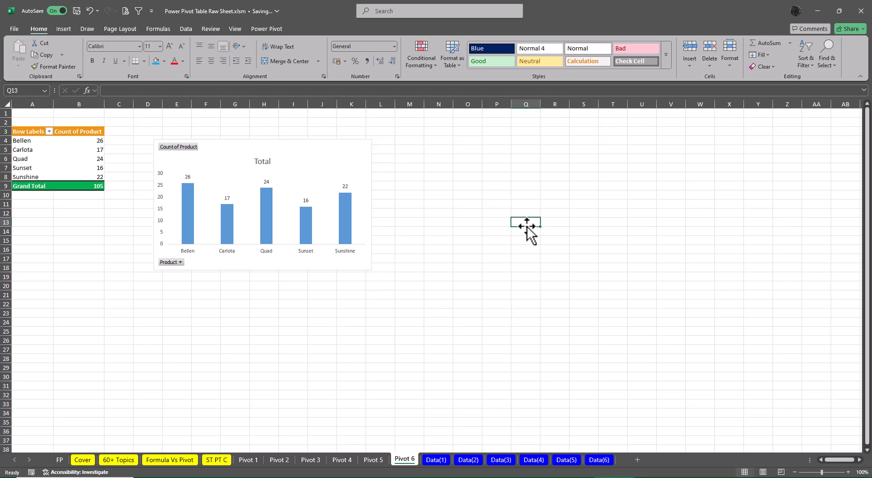
# Examine the topic notes and report tables on the Data(1) sheet and open the Data(2) sheet
pyautogui.click(440, 459)
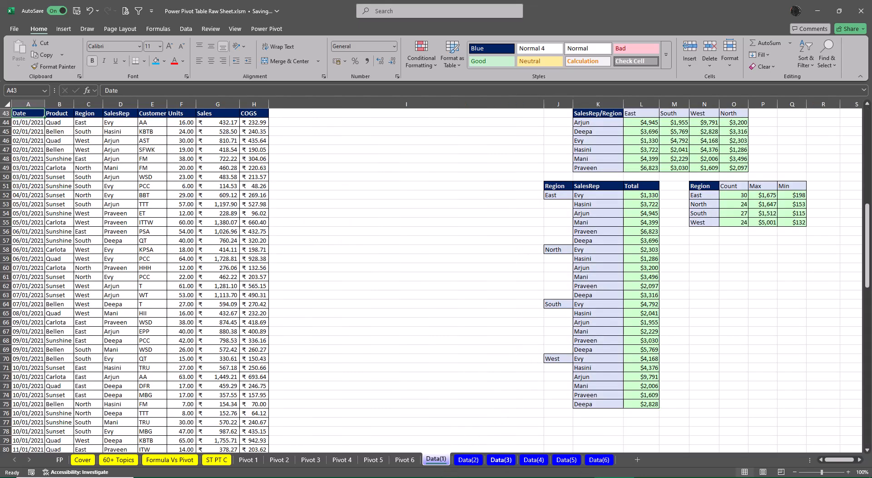
pyautogui.scroll(4, 254, 264)
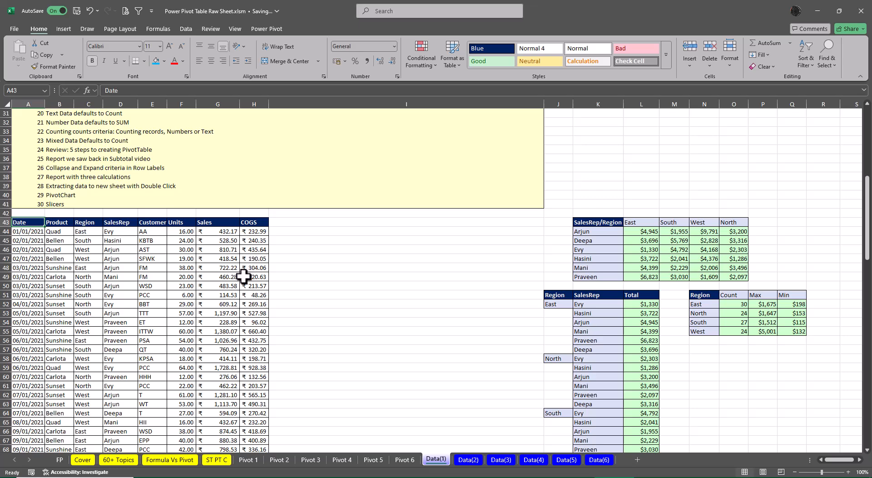
pyautogui.scroll(9, 245, 277)
pyautogui.scroll(1, 245, 281)
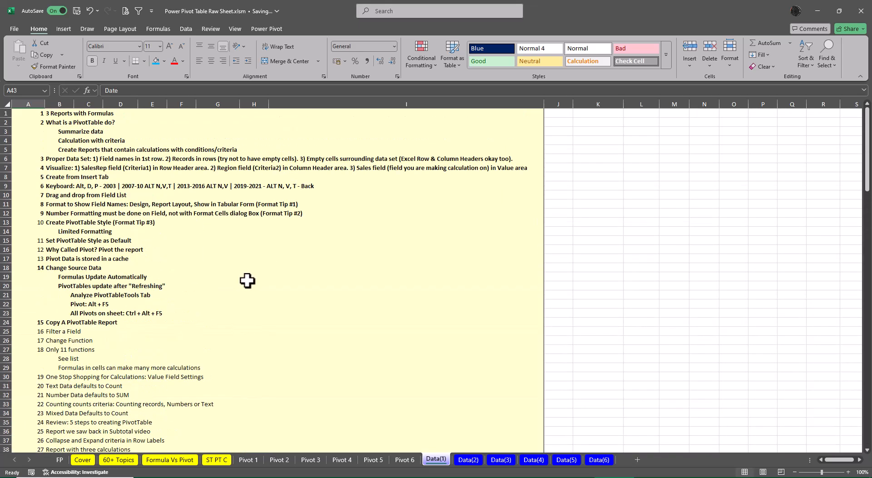
pyautogui.scroll(-9, 246, 279)
pyautogui.scroll(-3, 249, 279)
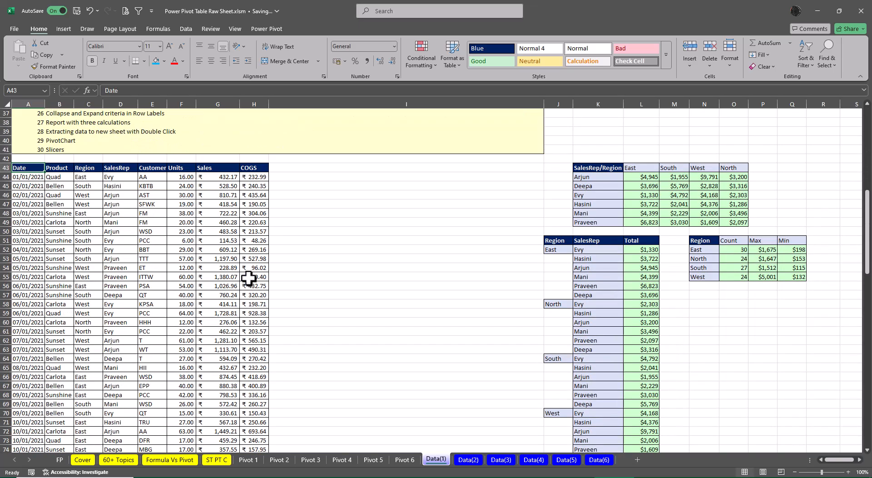
pyautogui.scroll(12, 248, 279)
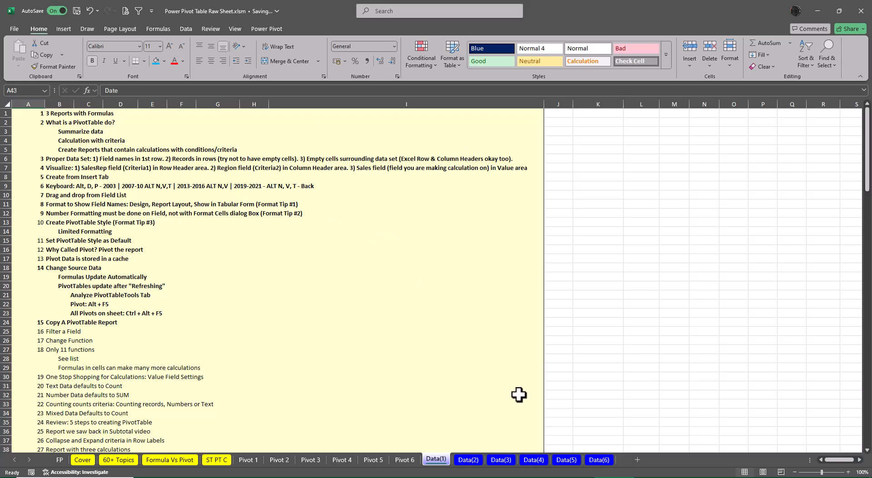
pyautogui.click(468, 460)
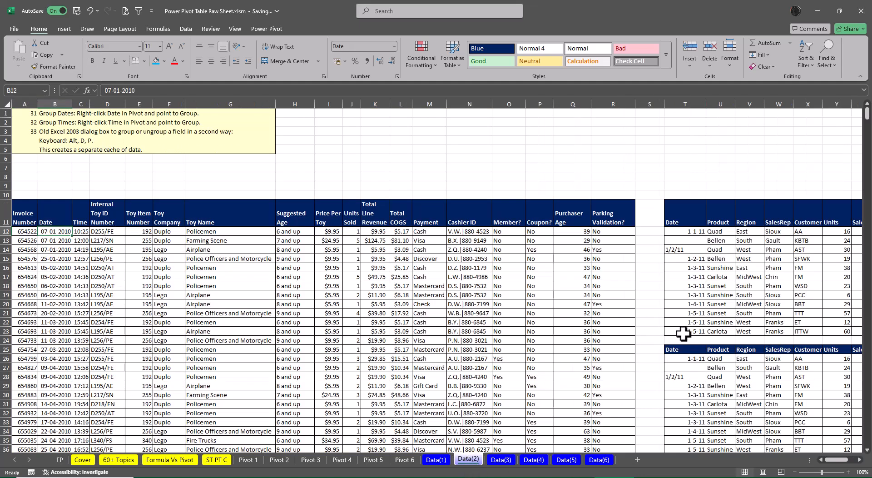
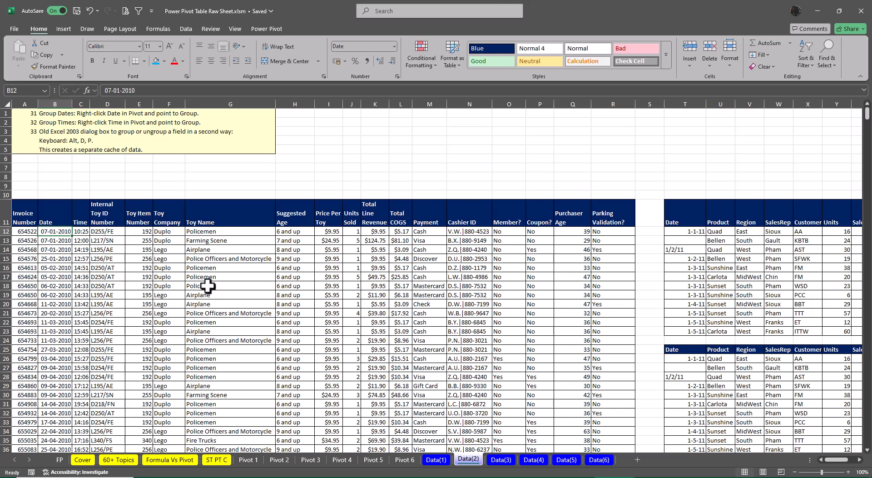
# Insert a PivotTable on a new worksheet from the toy sales table starting at A11 on Data(2)
pyautogui.click(18, 212)
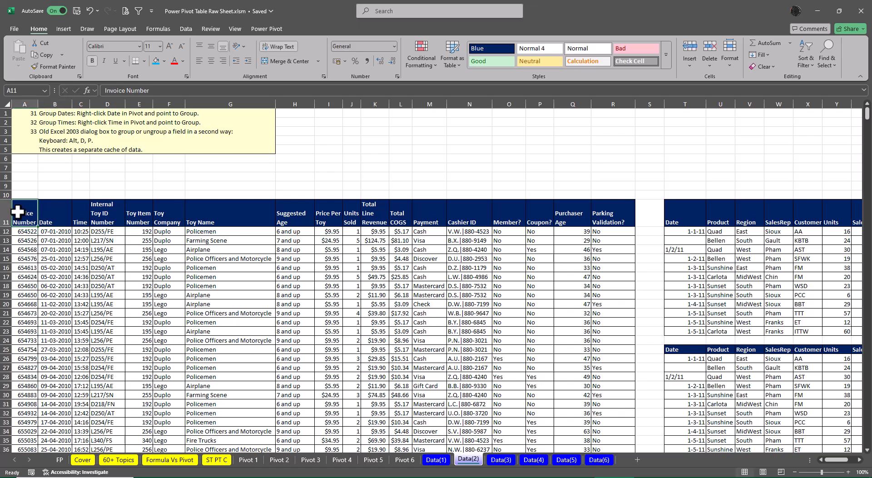
pyautogui.hotkey('alt', 'n')
pyautogui.press('v')
pyautogui.press('t')
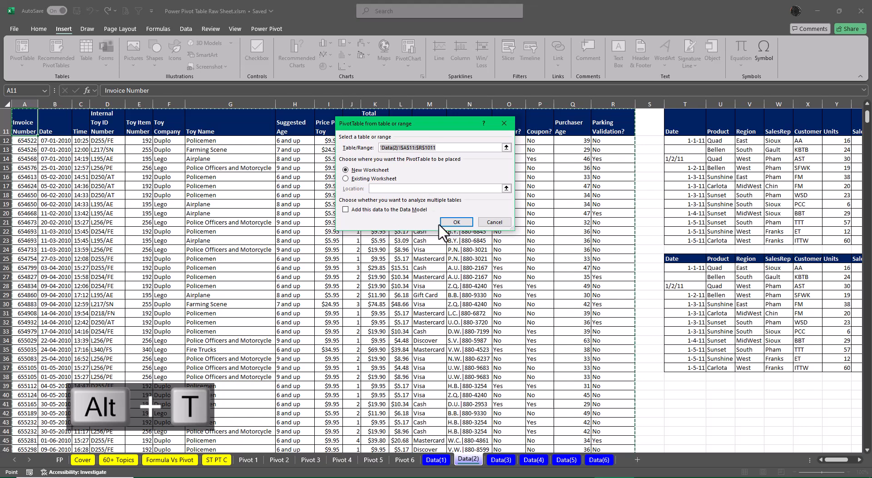
pyautogui.click(457, 222)
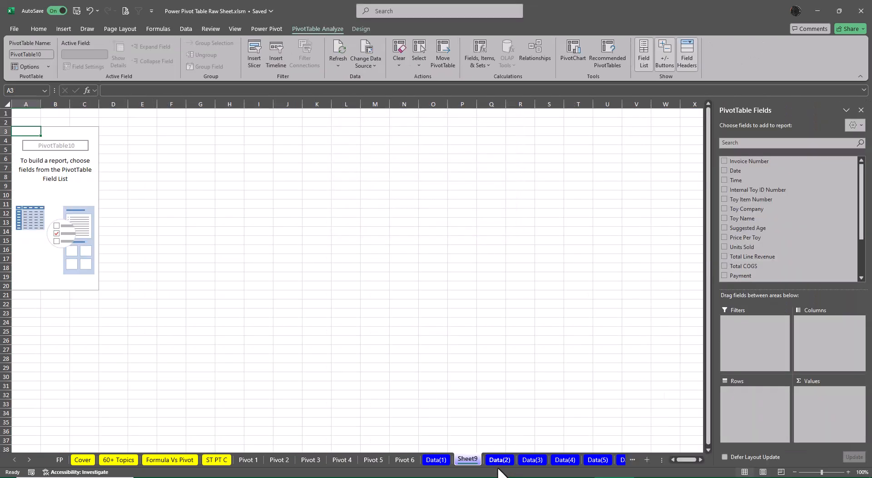
# Rename the new PivotTable sheet as Pviot 7
pyautogui.doubleClick(468, 459)
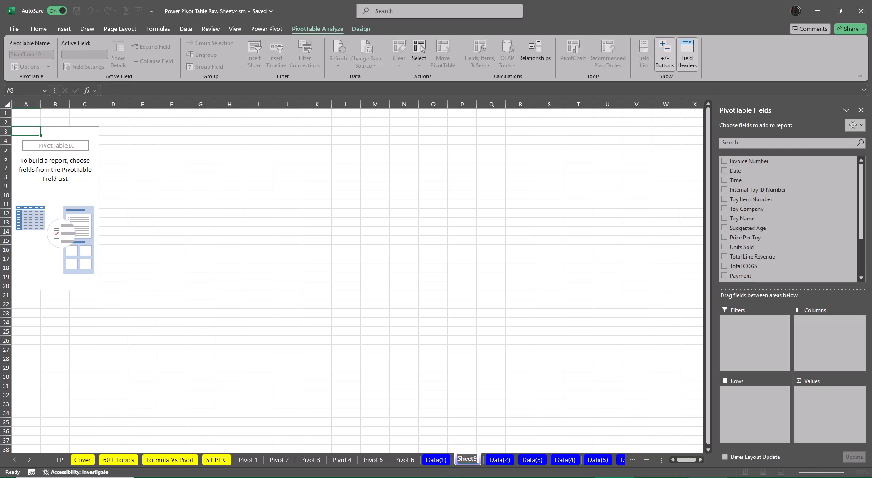
pyautogui.press('BackSpace')
pyautogui.write('Pivot 7')
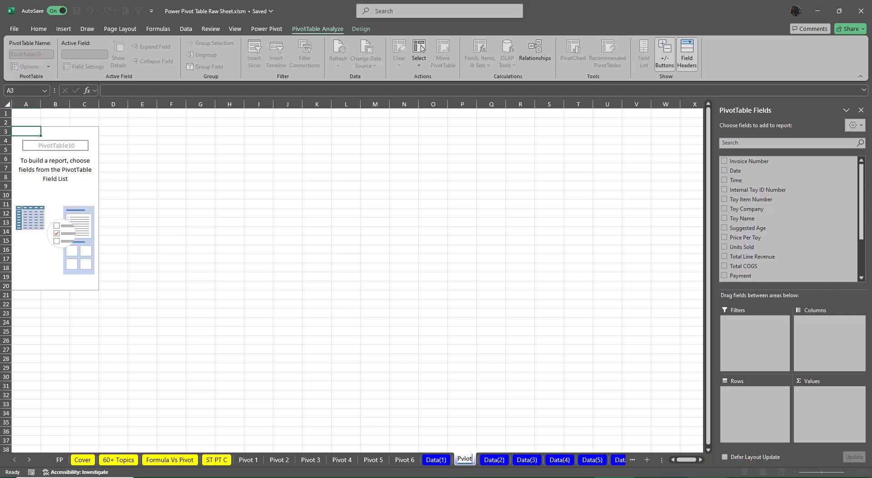
pyautogui.press('Return')
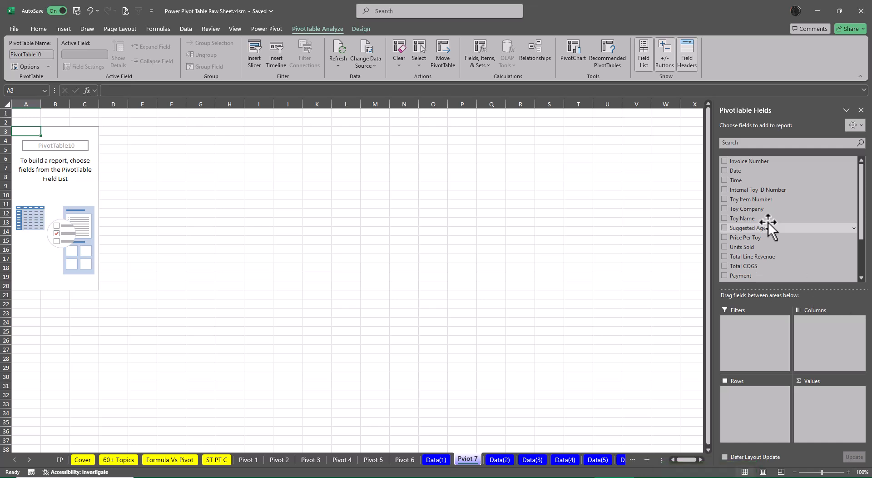
# Add the Date field to the PivotTable rows and remove Date and Quarters, keeping only Years and Months
pyautogui.click(725, 171)
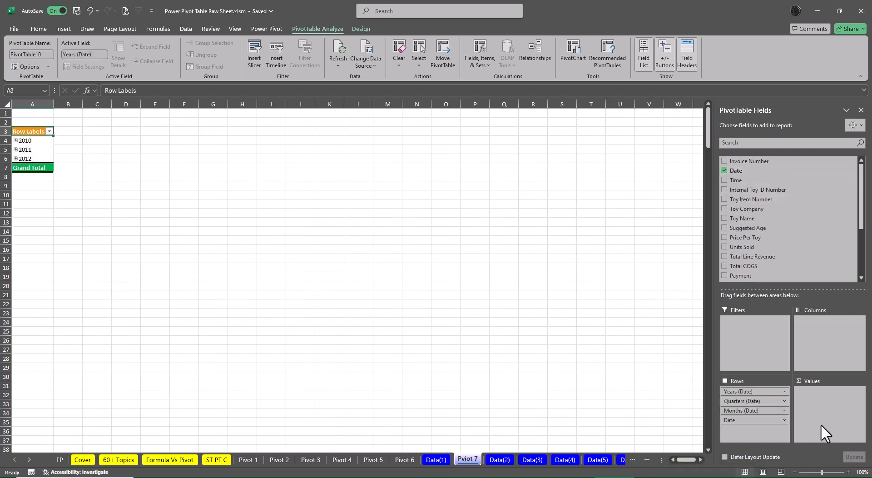
pyautogui.scroll(-3, 823, 232)
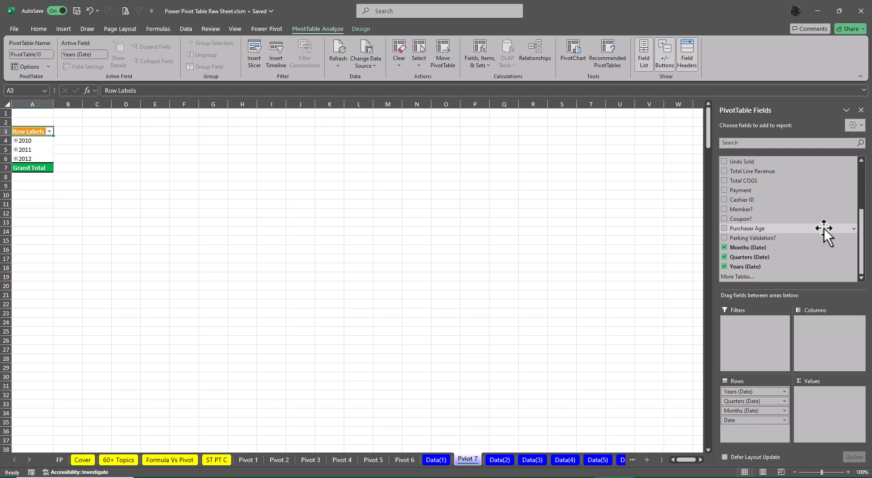
pyautogui.scroll(3, 824, 228)
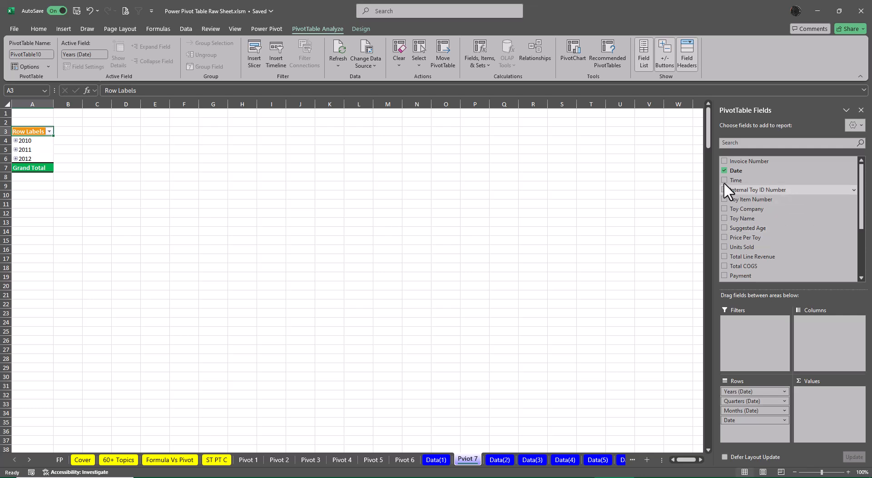
pyautogui.click(724, 170)
pyautogui.scroll(-4, 821, 241)
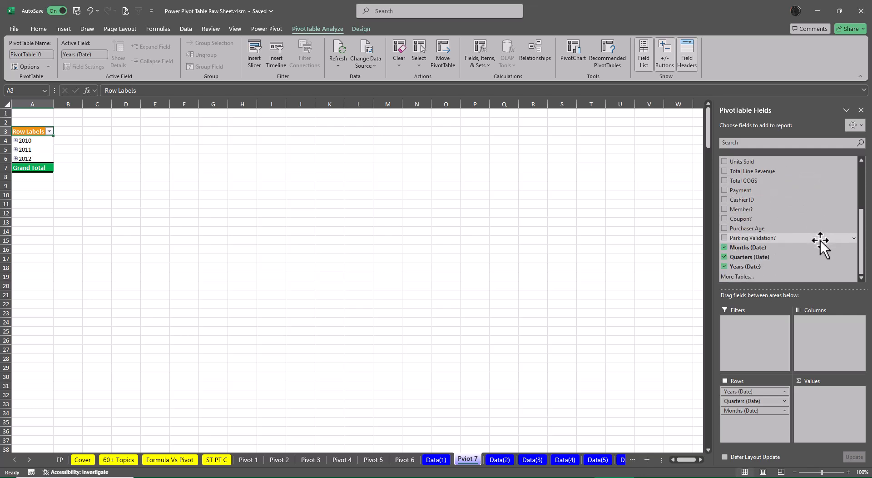
pyautogui.click(725, 257)
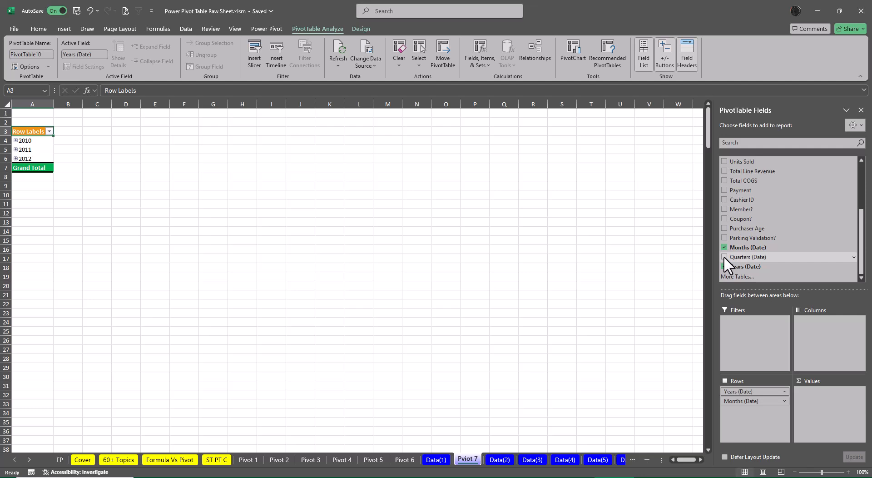
# Change the PivotTable's report layout to Tabular Form
pyautogui.click(362, 29)
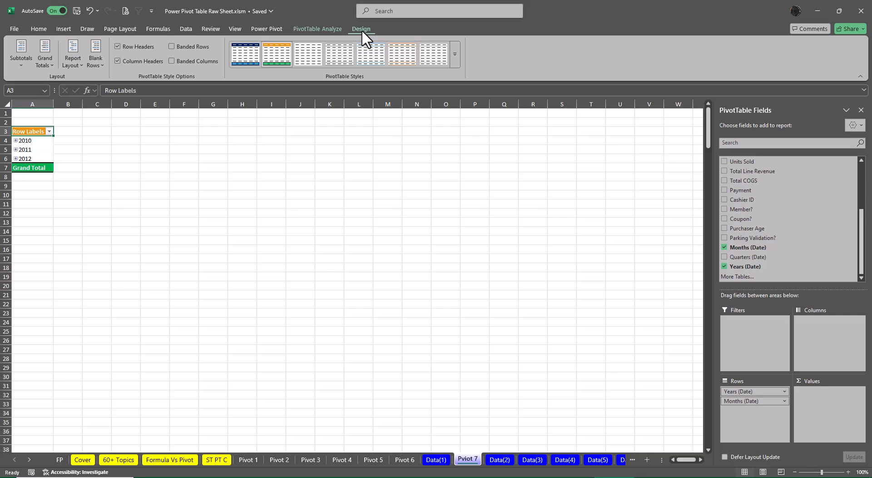
pyautogui.click(72, 57)
pyautogui.click(113, 120)
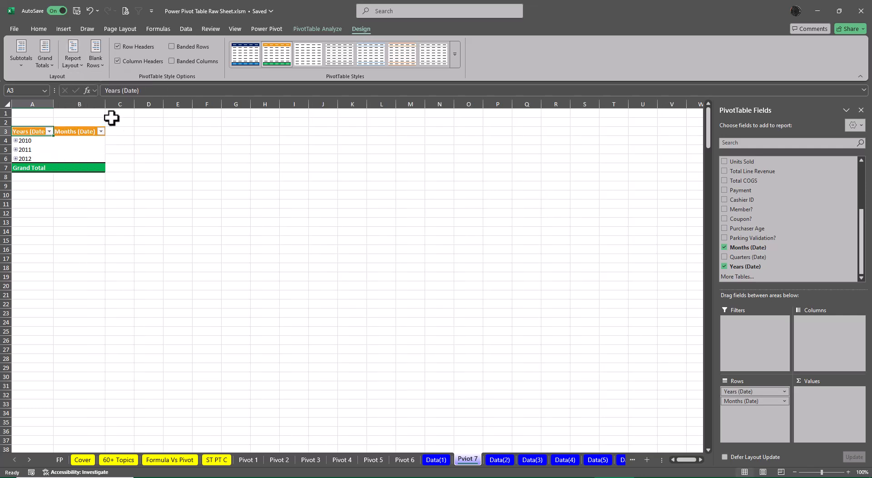
# Expand the entire Years field down to its months and set the report layout to Compact Form
pyautogui.rightClick(36, 140)
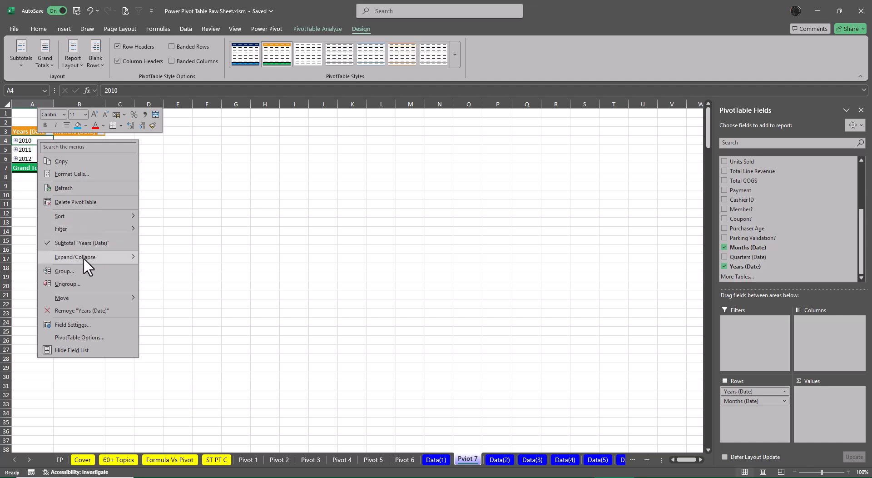
pyautogui.moveTo(92, 257)
pyautogui.click(182, 284)
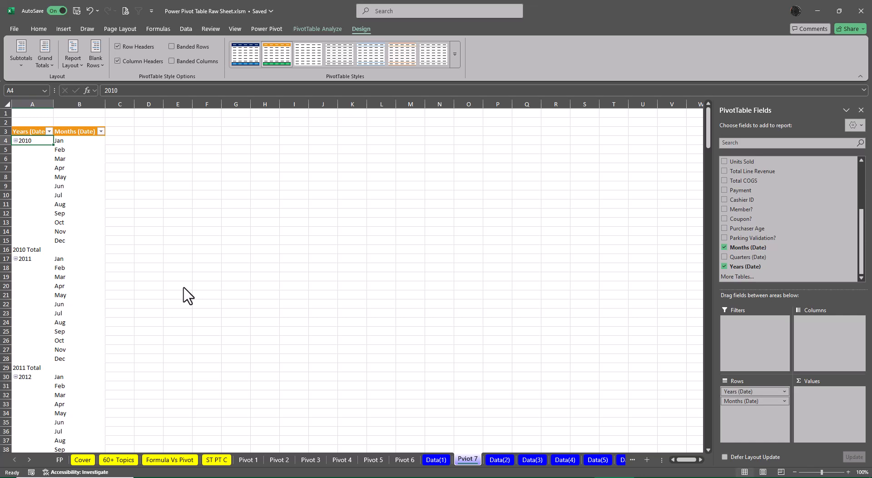
pyautogui.click(71, 56)
pyautogui.click(86, 84)
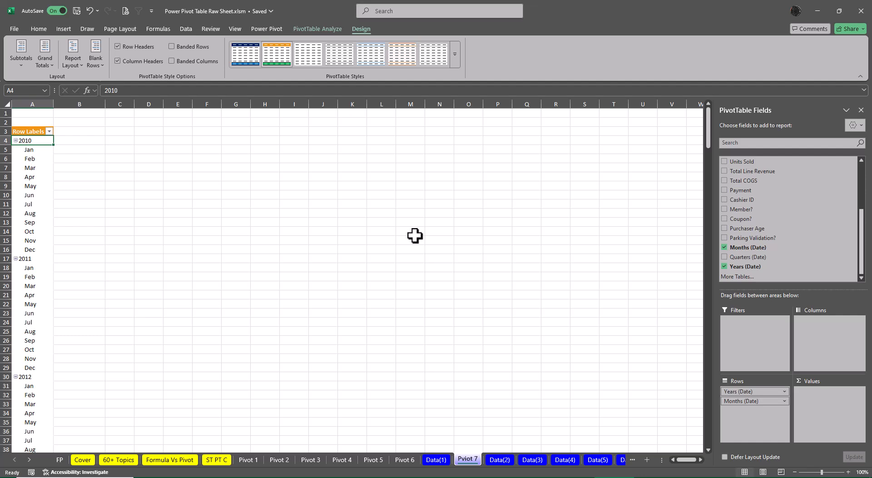
# Add Total Line Revenue to the PivotTable values and turn off the subtotals
pyautogui.scroll(2, 820, 250)
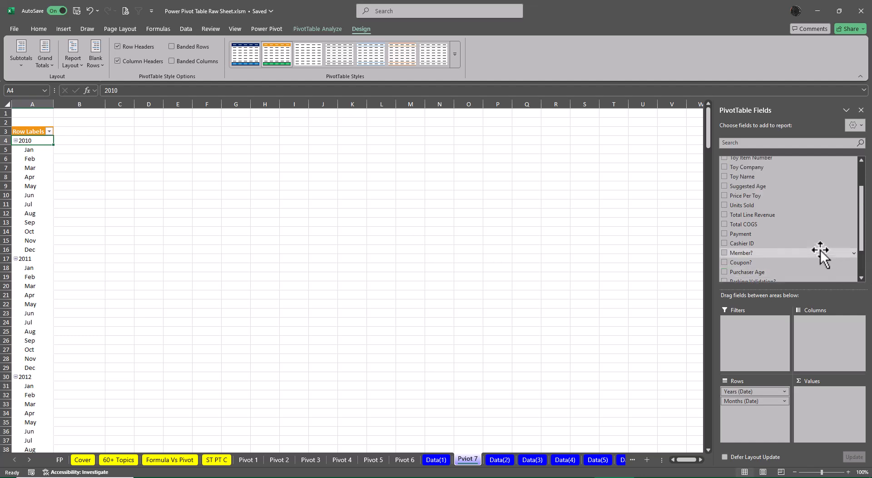
pyautogui.scroll(2, 820, 250)
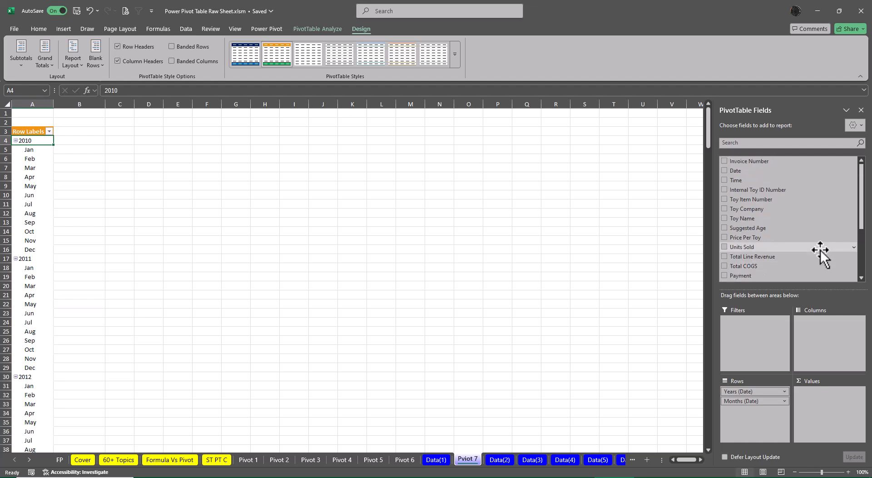
pyautogui.scroll(-1, 821, 250)
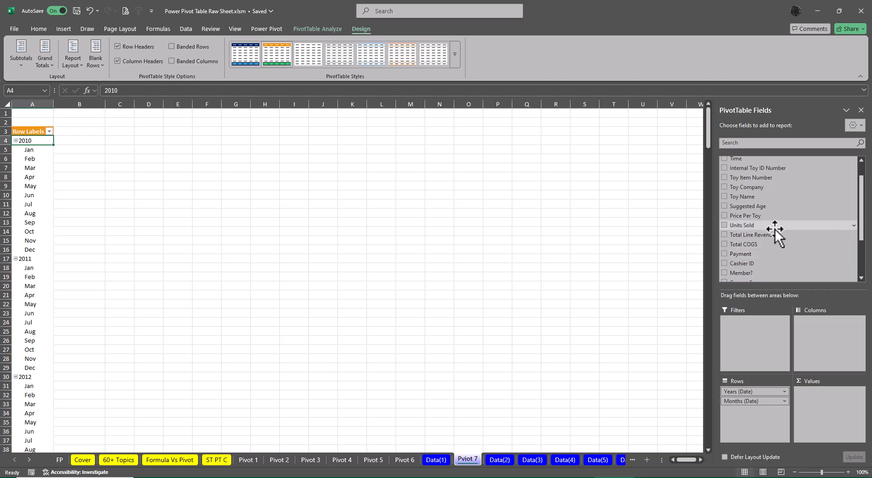
pyautogui.moveTo(761, 232); pyautogui.dragTo(830, 399)
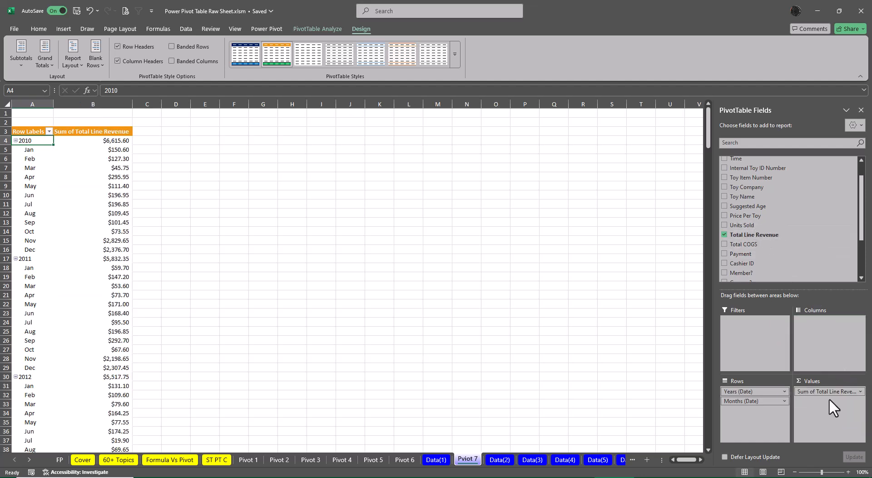
pyautogui.click(20, 61)
pyautogui.click(43, 85)
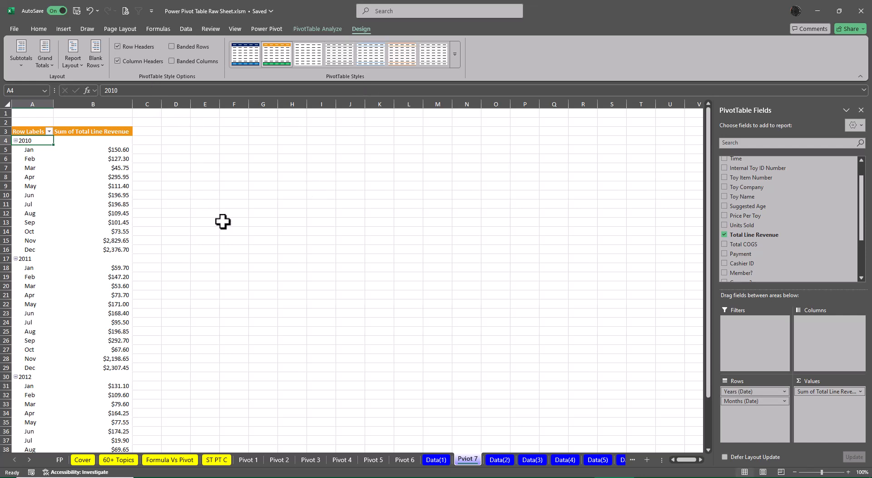
# Summarize Total Line Revenue by Average and give the value field the custom name "Avg Line Rev"
pyautogui.rightClick(119, 150)
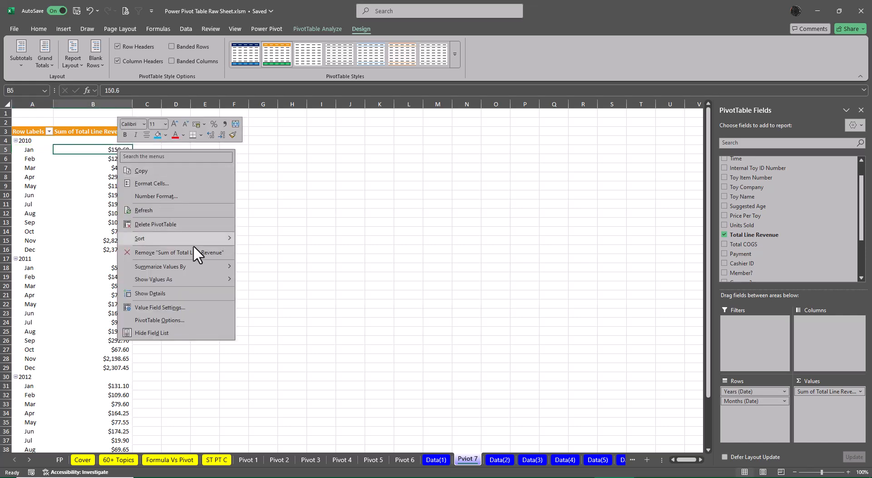
pyautogui.click(279, 297)
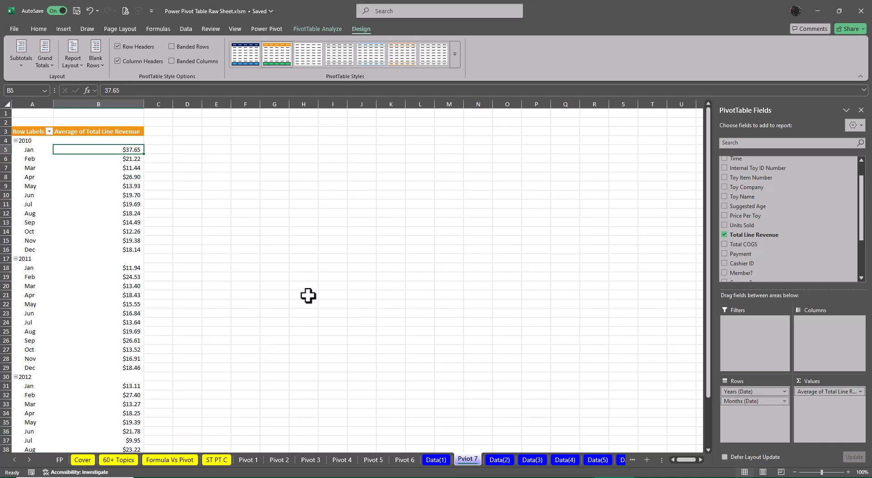
pyautogui.rightClick(88, 132)
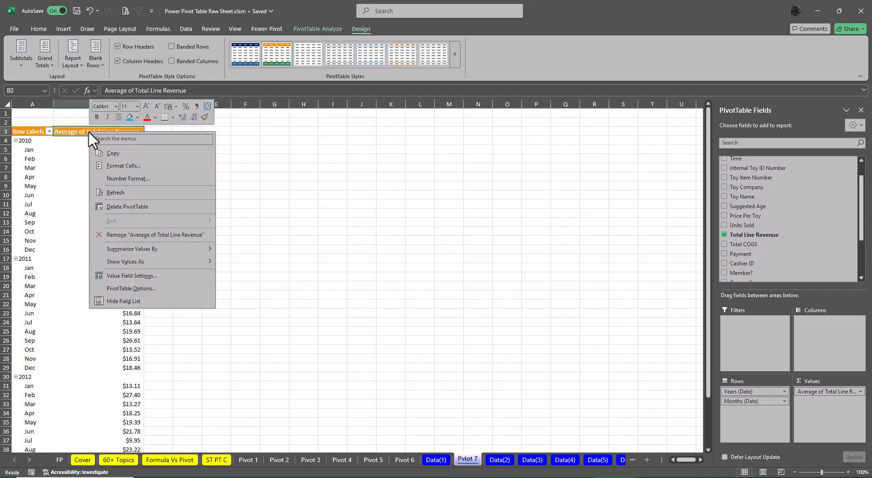
pyautogui.click(150, 278)
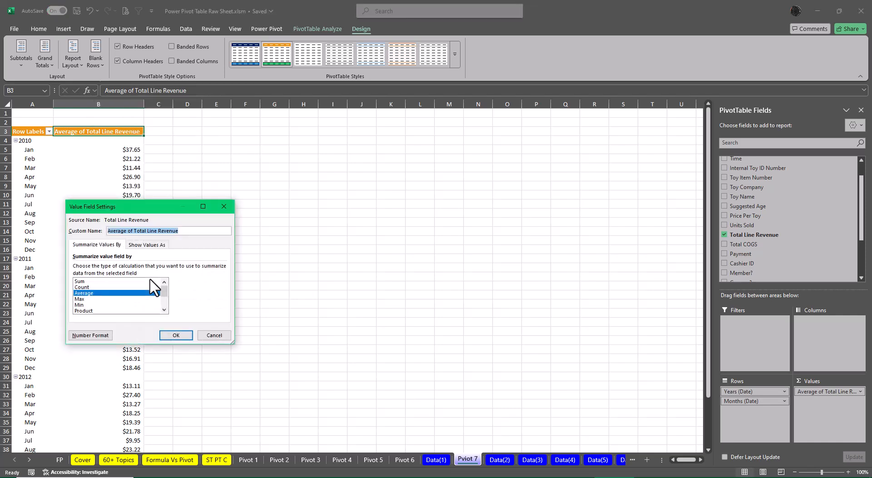
pyautogui.press('BackSpace')
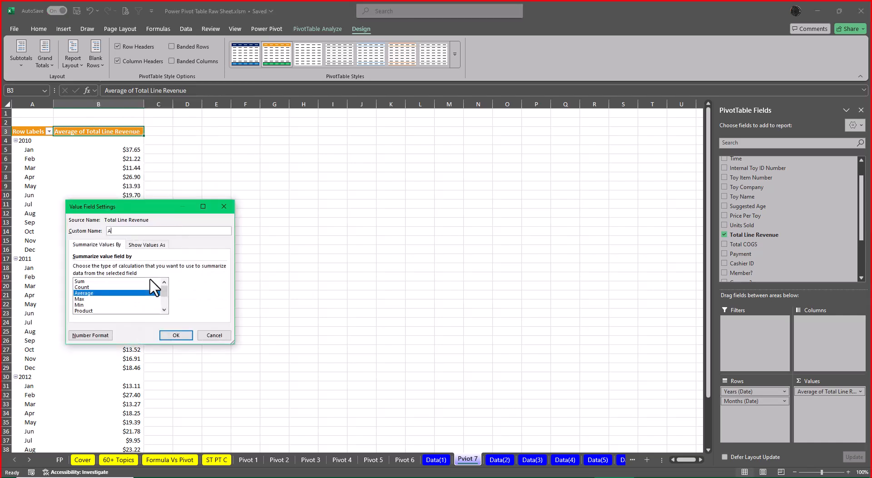
pyautogui.write('Avg Line RE')
pyautogui.press('BackSpace')
pyautogui.write('ev')
pyautogui.press('Return')
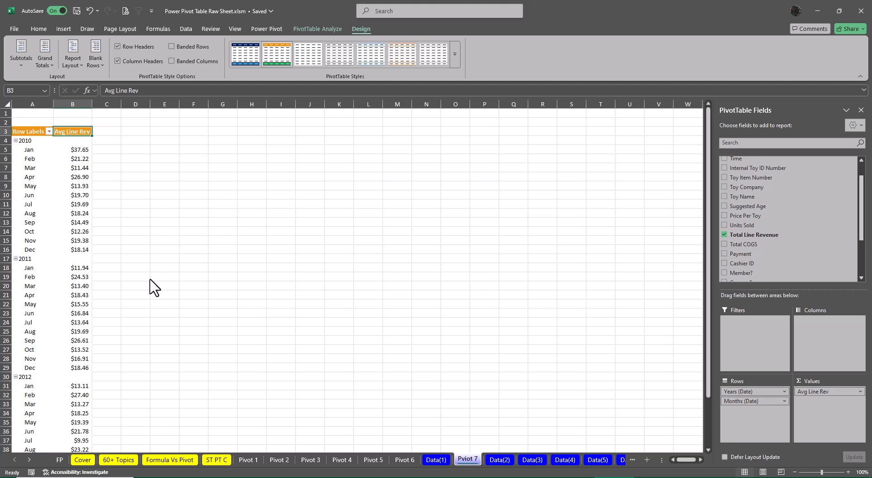
# Summarize the revenue value field by Sum and give it the custom name "Tot Ln Rev"
pyautogui.rightClick(79, 150)
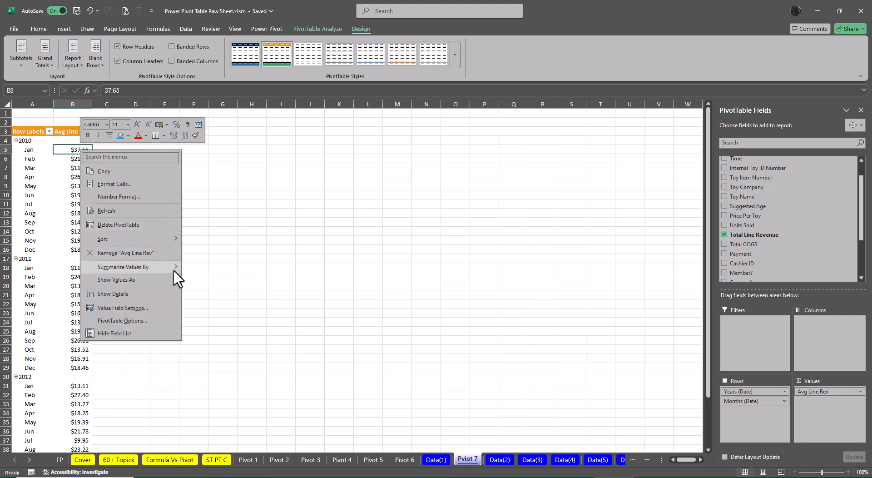
pyautogui.moveTo(173, 267)
pyautogui.click(222, 271)
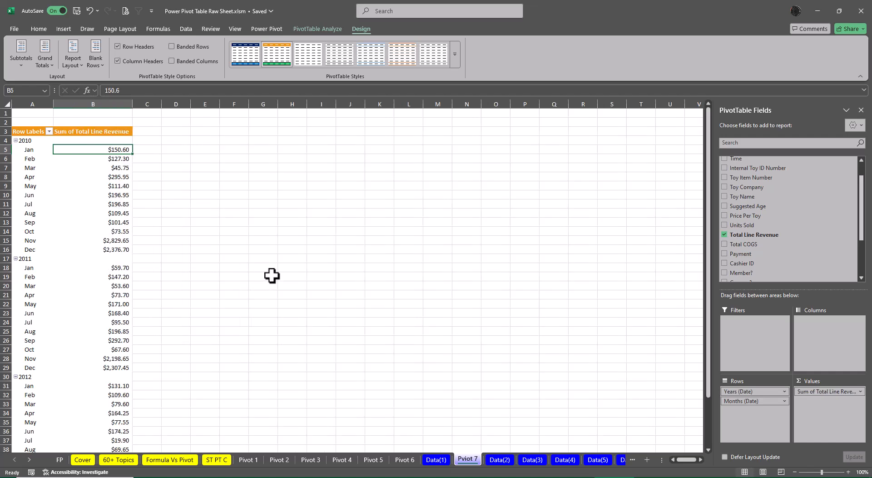
pyautogui.rightClick(119, 131)
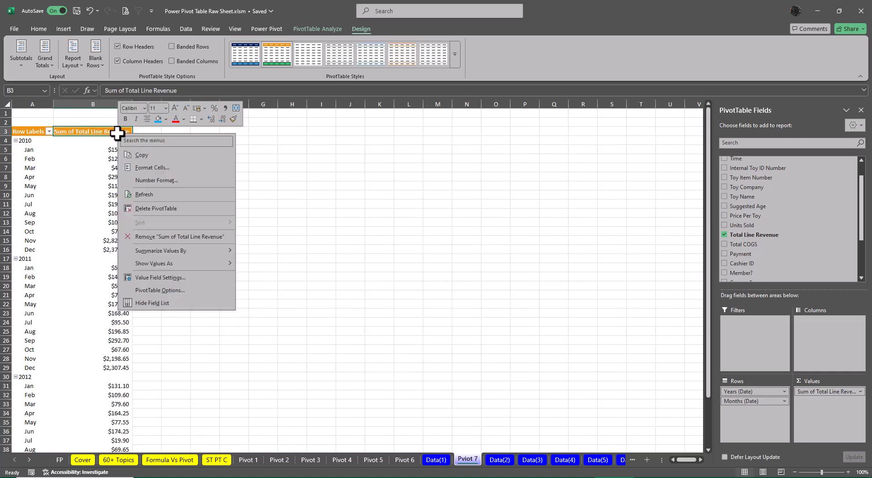
pyautogui.click(188, 277)
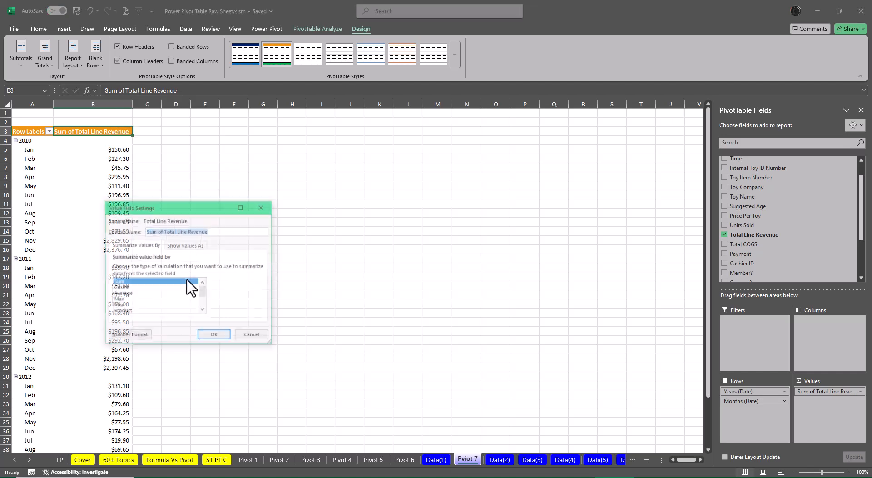
pyautogui.press('BackSpace')
pyautogui.write('Total L')
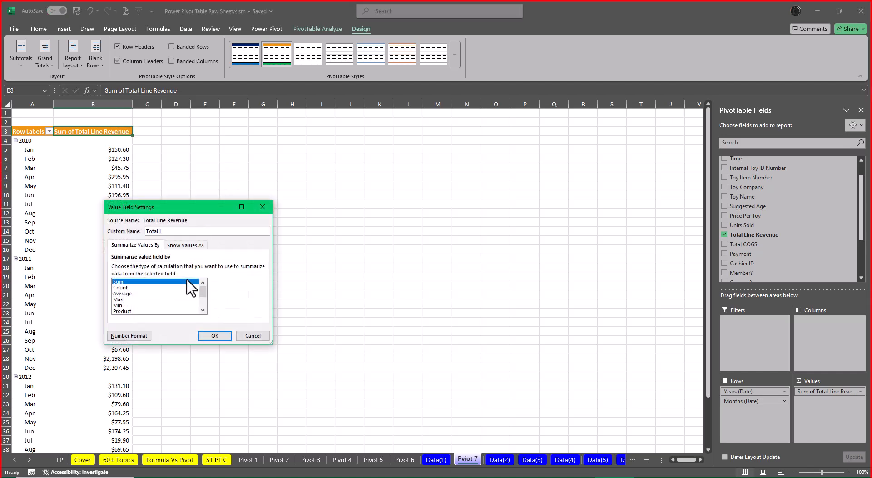
pyautogui.press('BackSpace')
pyautogui.press('BackSpace')
pyautogui.press('BackSpace')
pyautogui.write('ot')
pyautogui.write(' Ln')
pyautogui.write(' REv')
pyautogui.write('v')
pyautogui.press('Return')
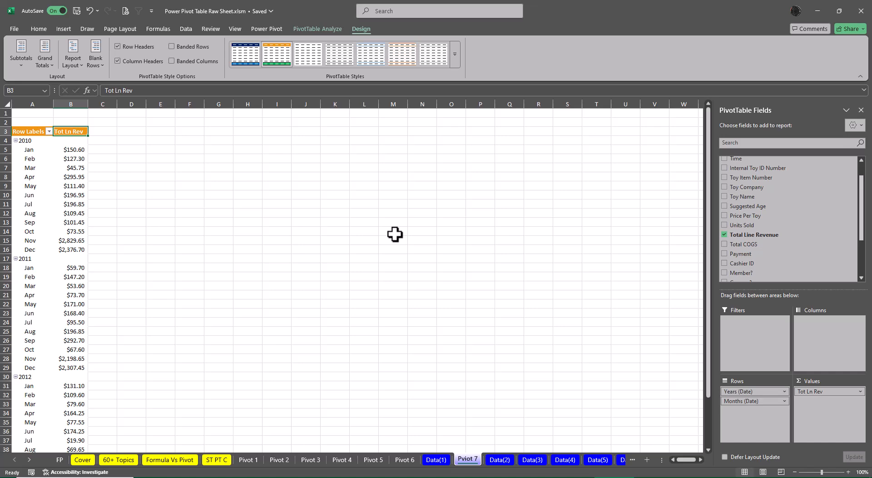
# Disable automatic grouping of Date/Time columns in PivotTables in the program's data options
pyautogui.click(17, 28)
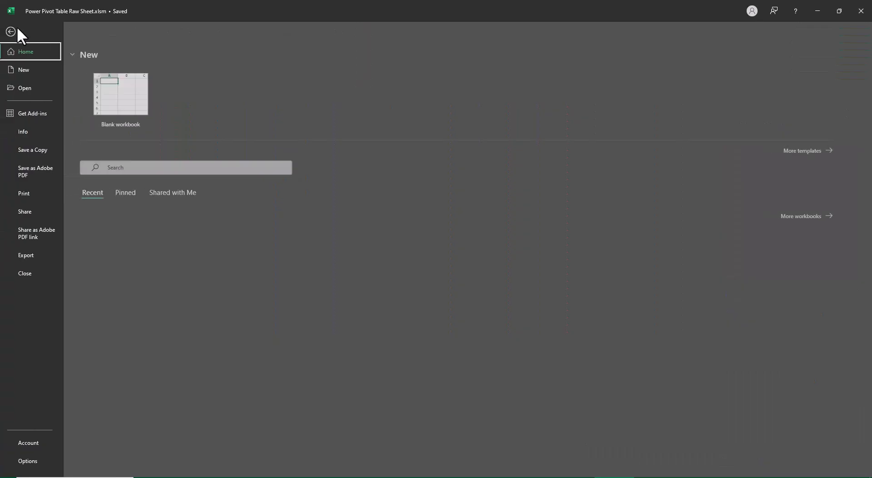
pyautogui.click(28, 457)
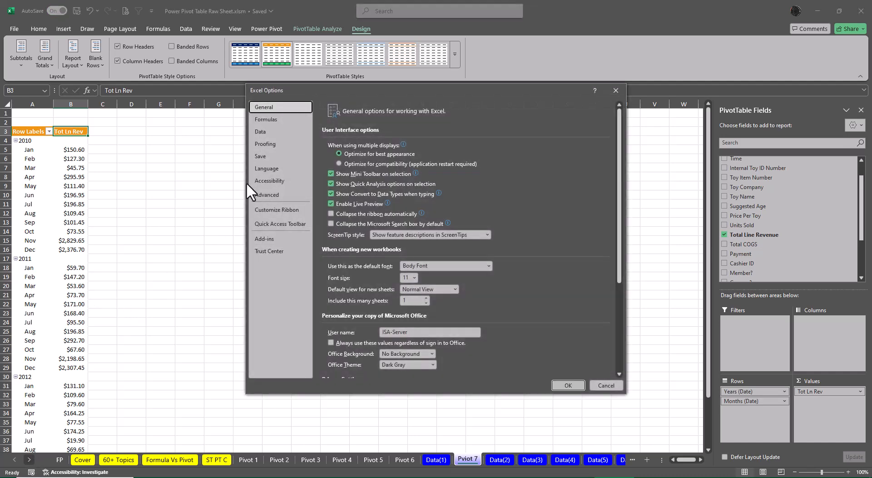
pyautogui.click(262, 133)
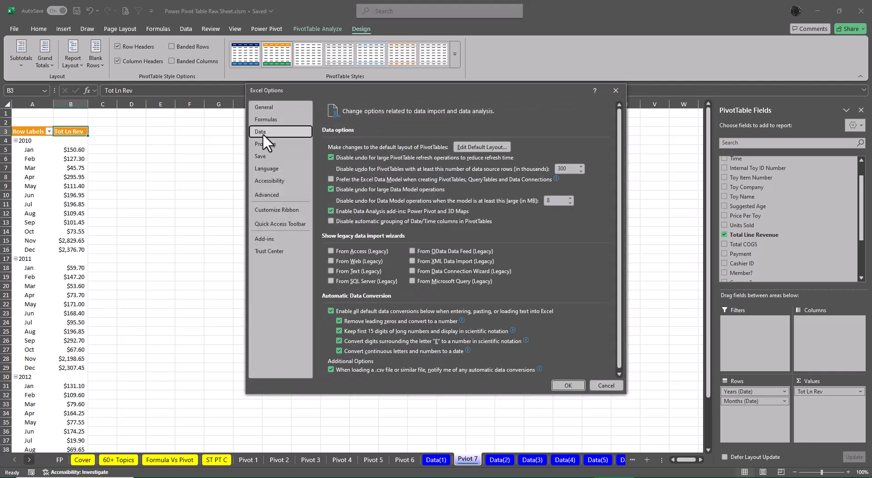
pyautogui.click(331, 221)
pyautogui.click(568, 385)
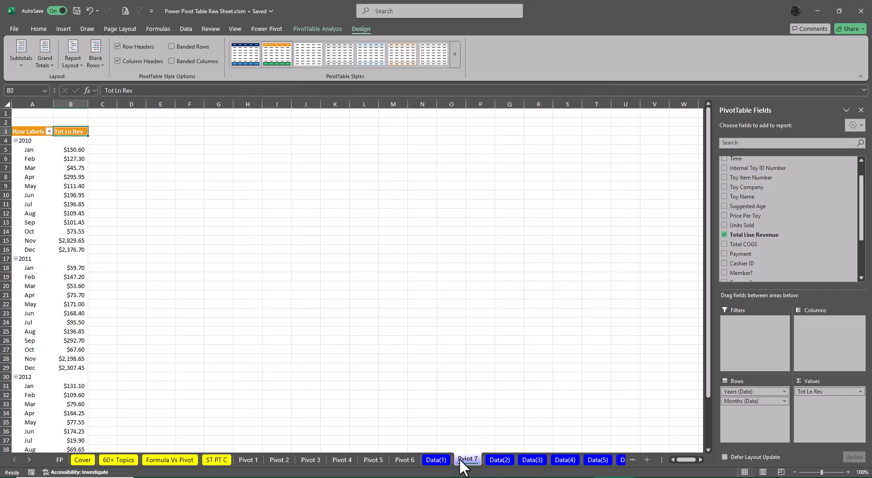
# Fill cell F3 beside the PivotTable on the Pviot 7 sheet with light blue
pyautogui.click(190, 131)
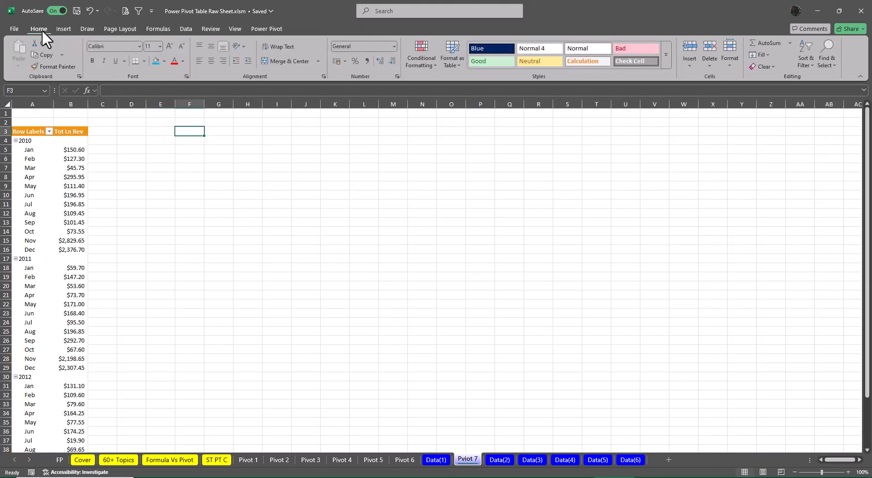
pyautogui.click(157, 60)
pyautogui.click(384, 178)
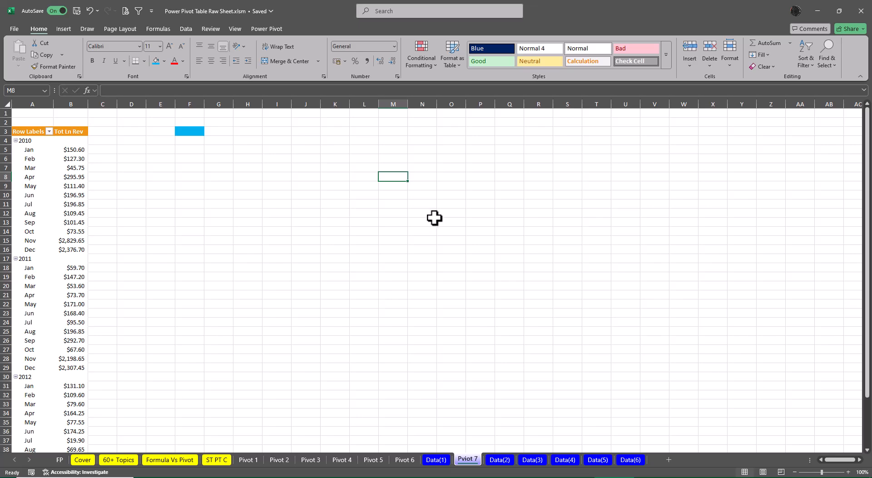
# Create a PivotTable from the Data(2) range A11:R1011 in the existing worksheet Pviot 7 at cell F3
pyautogui.click(499, 460)
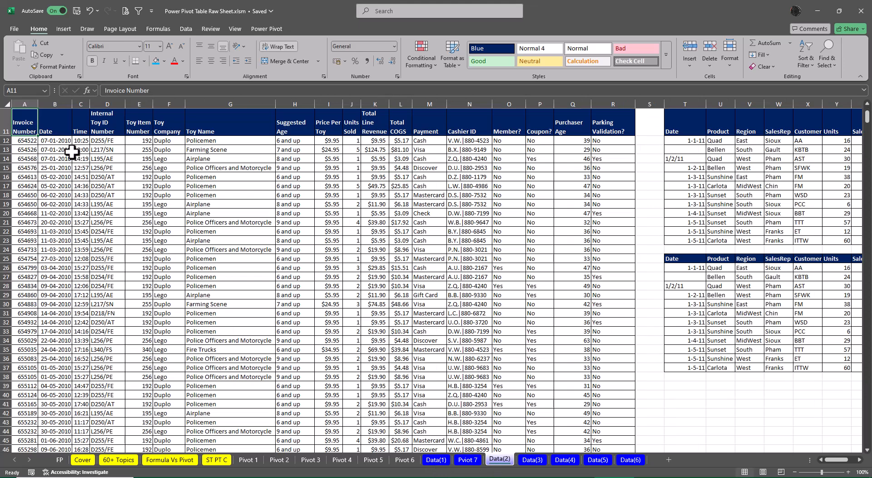
pyautogui.hotkey('alt', 'n')
pyautogui.press('v')
pyautogui.press('t')
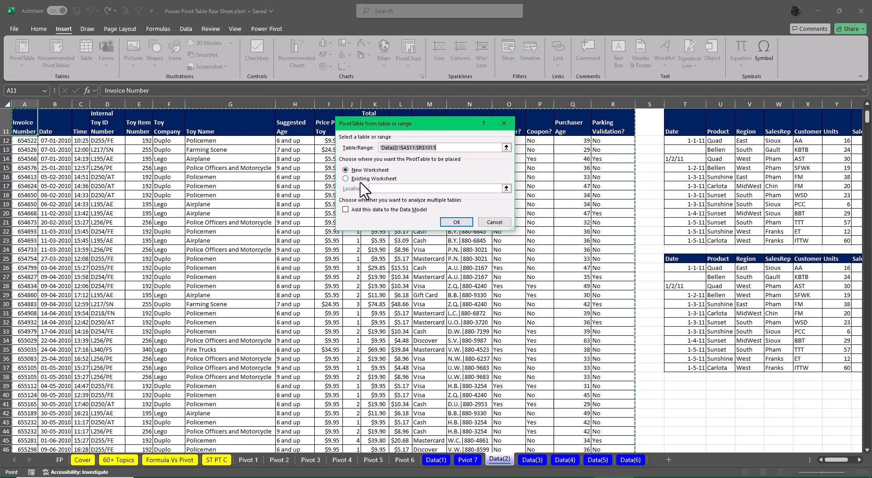
pyautogui.hotkey('alt', 'e')
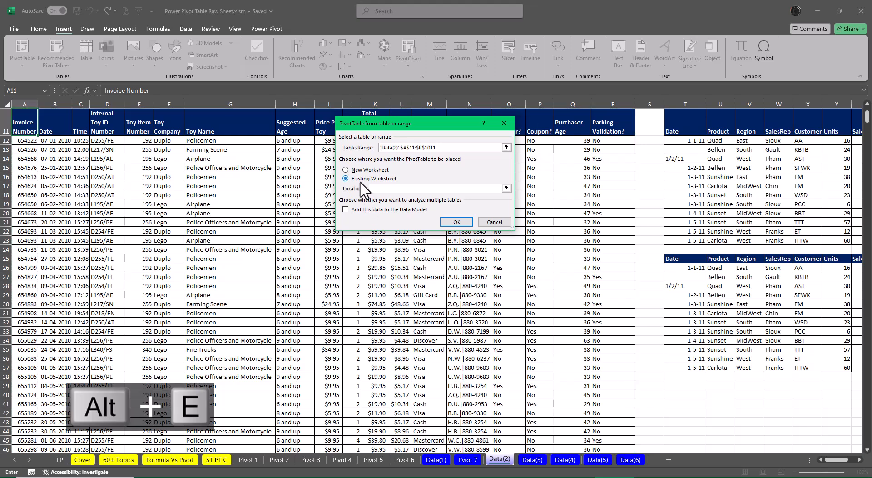
pyautogui.click(507, 188)
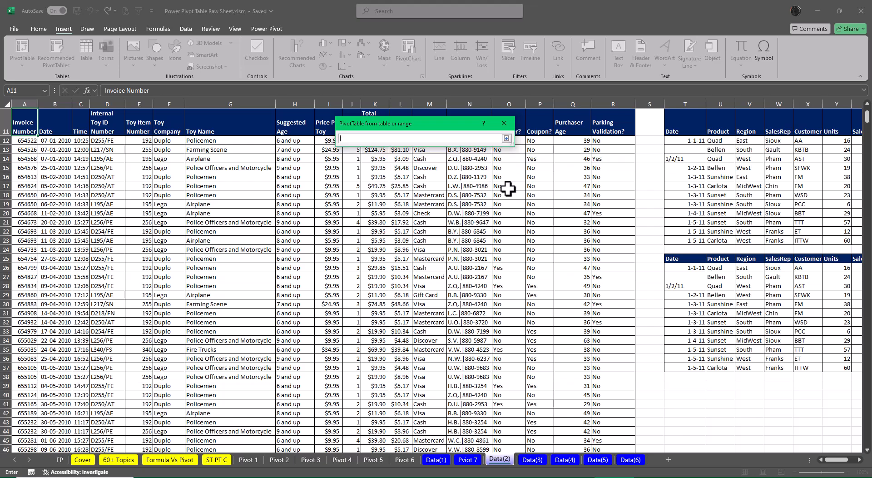
pyautogui.click(468, 460)
pyautogui.click(189, 132)
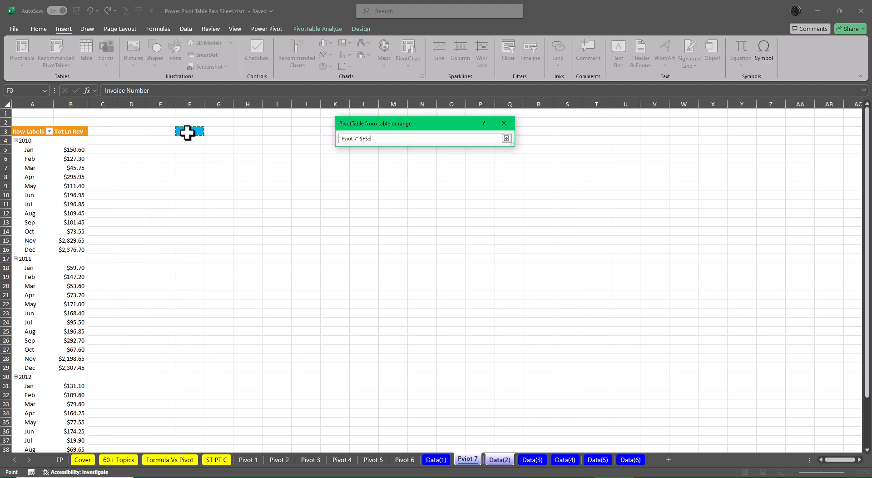
pyautogui.click(507, 139)
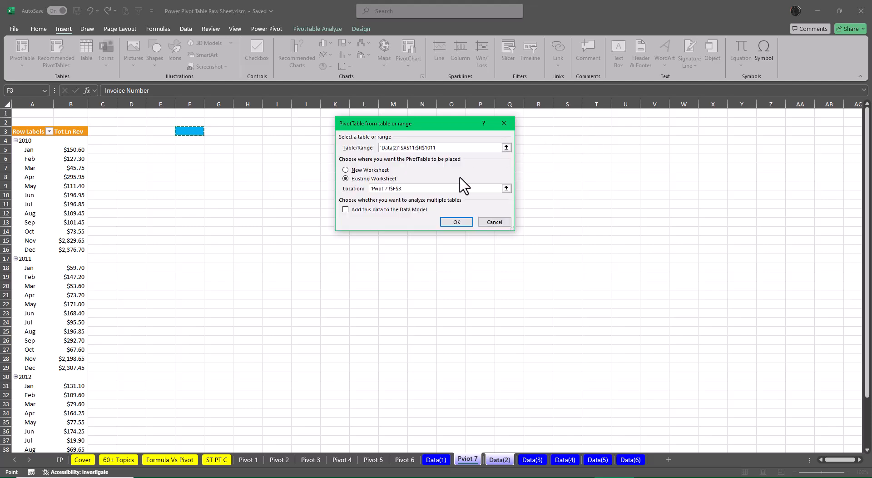
pyautogui.click(459, 222)
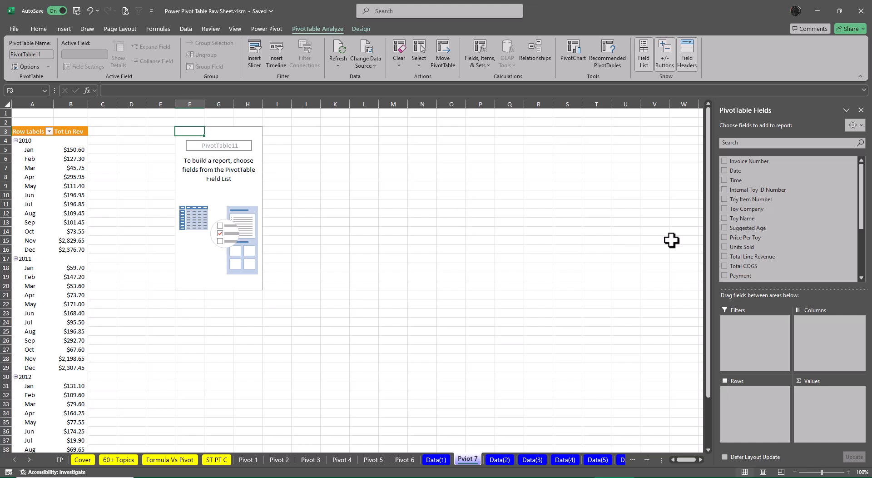
# Add the Date field to the new PivotTable's rows and group the dates only by Days into 7-day periods
pyautogui.click(725, 171)
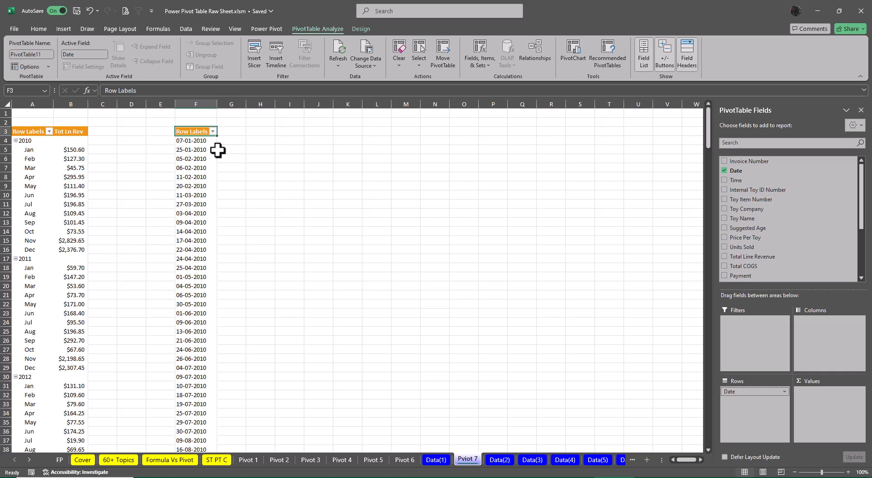
pyautogui.rightClick(206, 140)
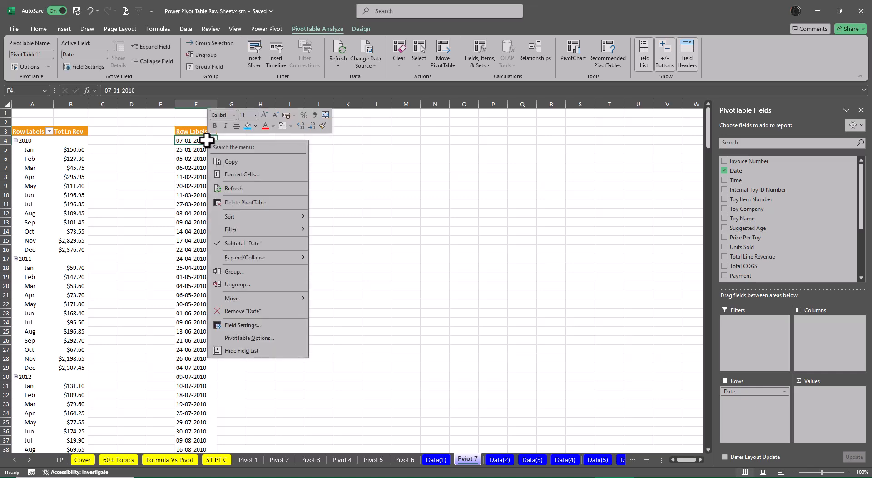
pyautogui.click(247, 273)
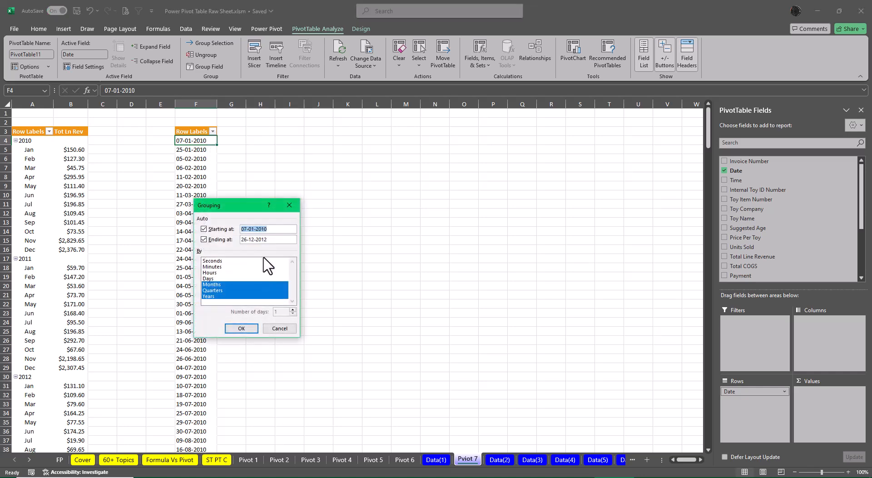
pyautogui.moveTo(241, 211); pyautogui.dragTo(425, 136)
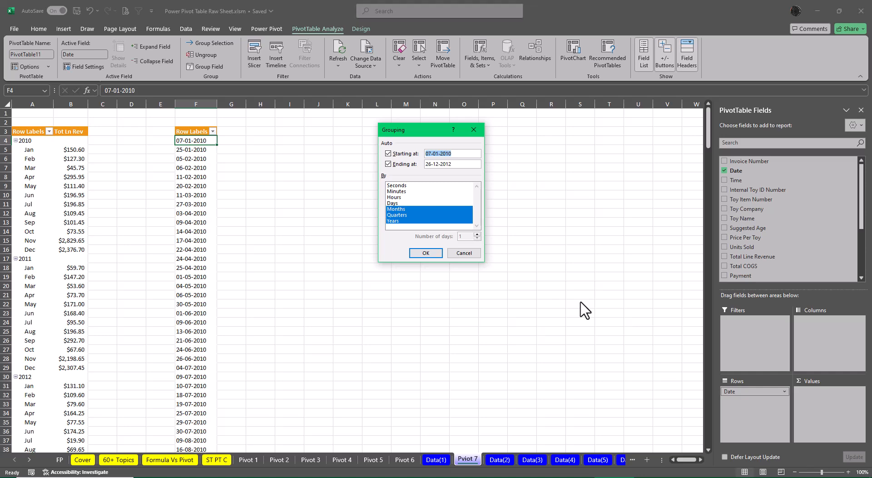
pyautogui.click(396, 209)
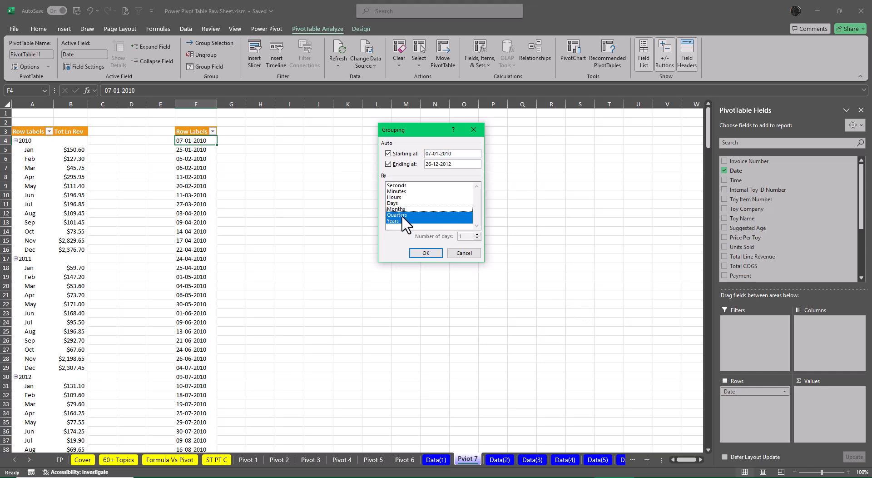
pyautogui.click(399, 215)
pyautogui.click(401, 221)
pyautogui.click(393, 203)
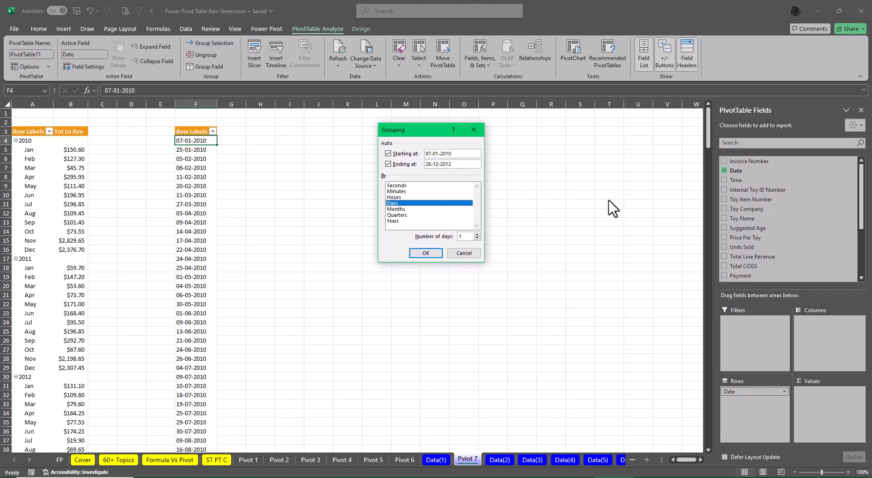
pyautogui.click(471, 236)
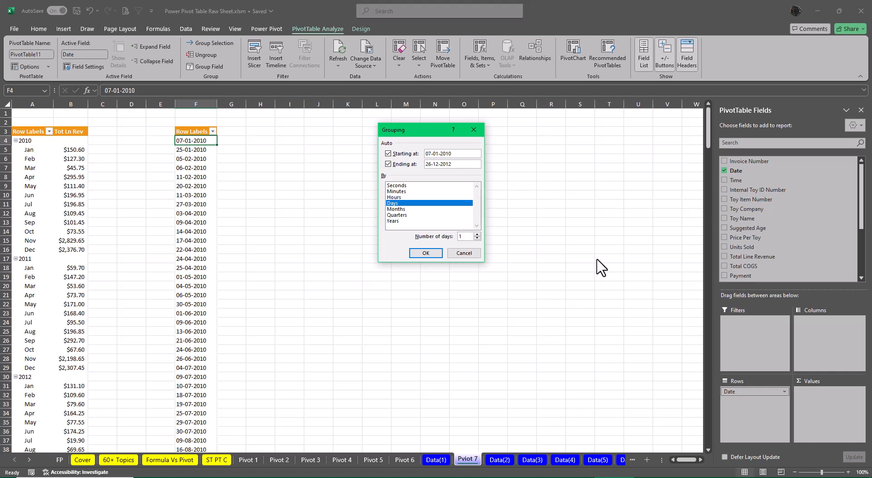
pyautogui.press('BackSpace')
pyautogui.click(426, 254)
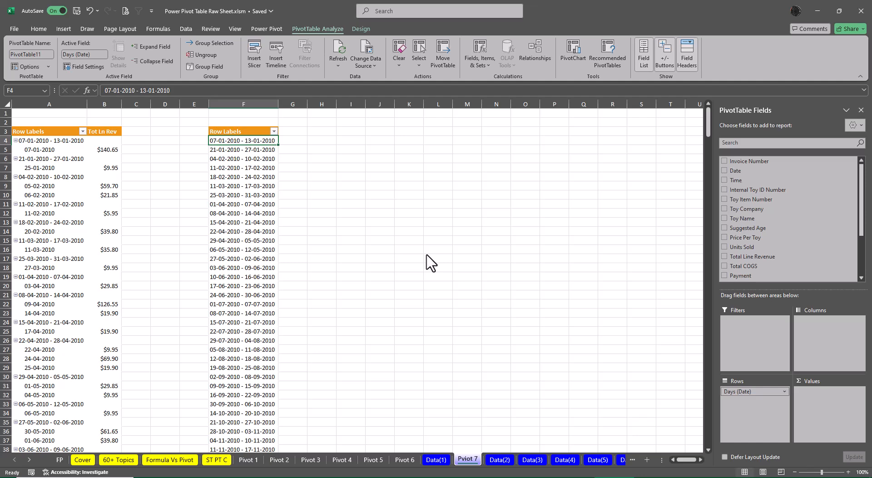
pyautogui.hotkey('ctrl', 'pageup')
pyautogui.hotkey('ctrl', 'pageup')
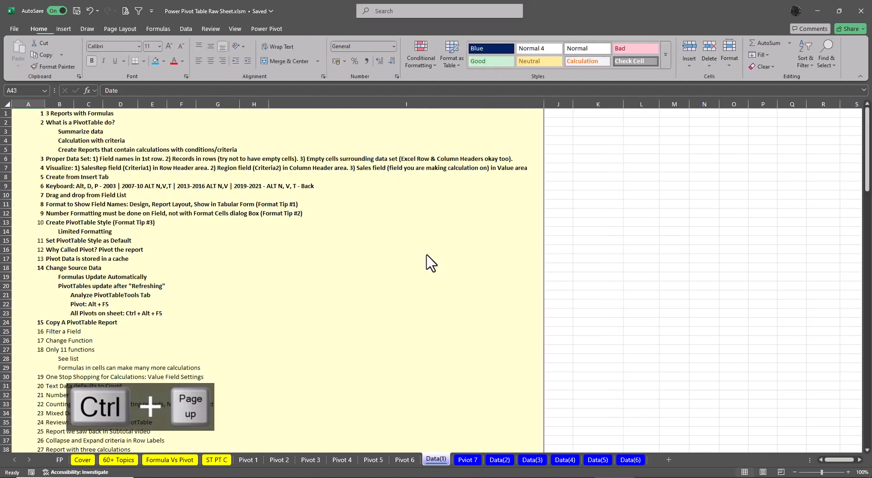
pyautogui.hotkey('ctrl', 'pageup')
pyautogui.hotkey('ctrl', 'pageup')
pyautogui.hotkey('ctrl', 'pageup')
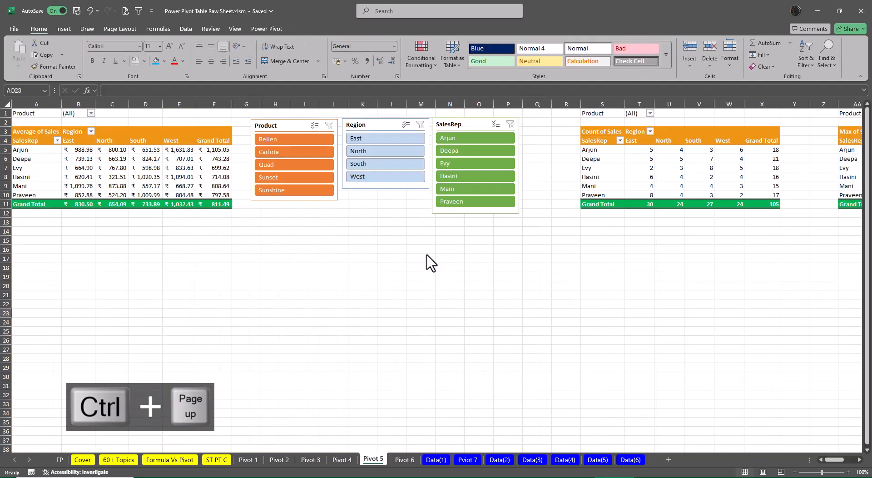
pyautogui.hotkey('ctrl', 'pagedown')
pyautogui.hotkey('ctrl', 'pagedown')
pyautogui.hotkey('ctrl', 'pagedown')
pyautogui.hotkey('ctrl', 'pagedown')
pyautogui.hotkey('ctrl', 'pagedown')
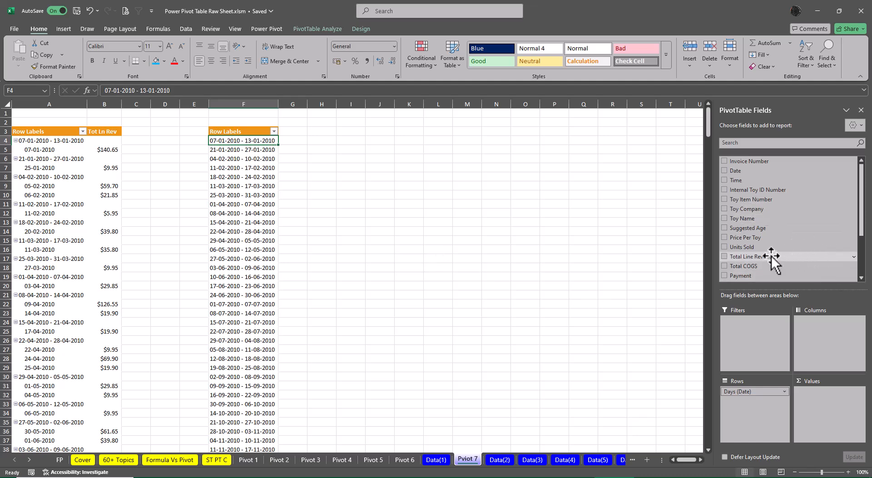
# Add Total Line Revenue to the second PivotTable's values and group the first PivotTable's dates by Days and Months
pyautogui.moveTo(772, 256); pyautogui.dragTo(828, 402)
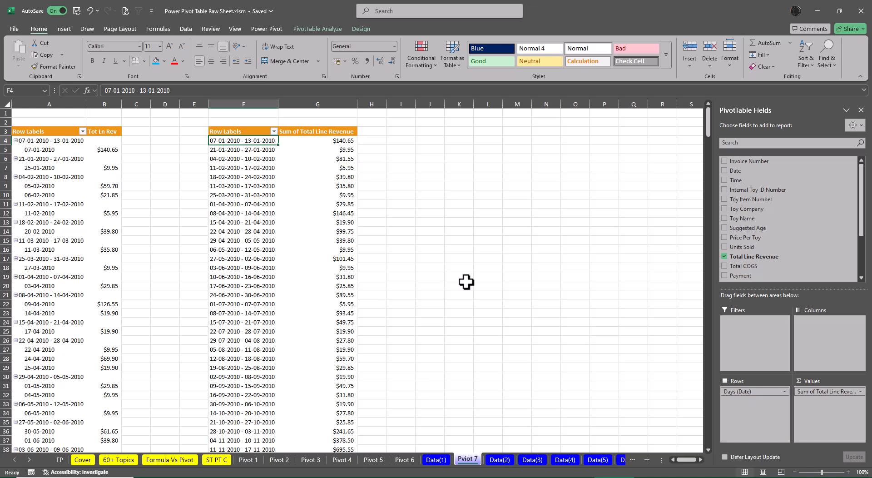
pyautogui.click(44, 140)
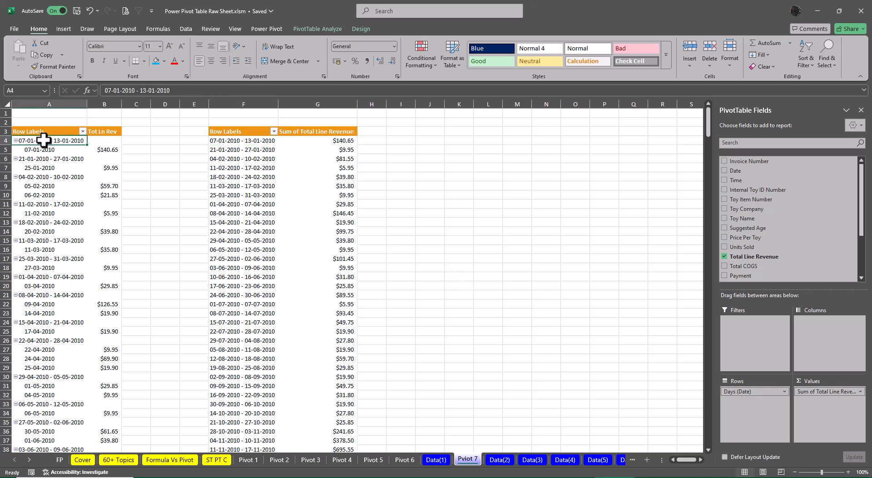
pyautogui.rightClick(44, 140)
pyautogui.click(71, 271)
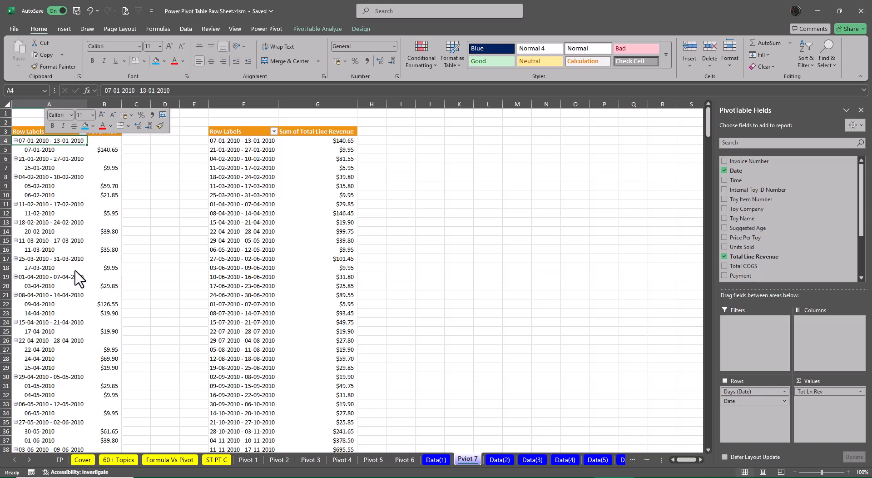
pyautogui.click(52, 280)
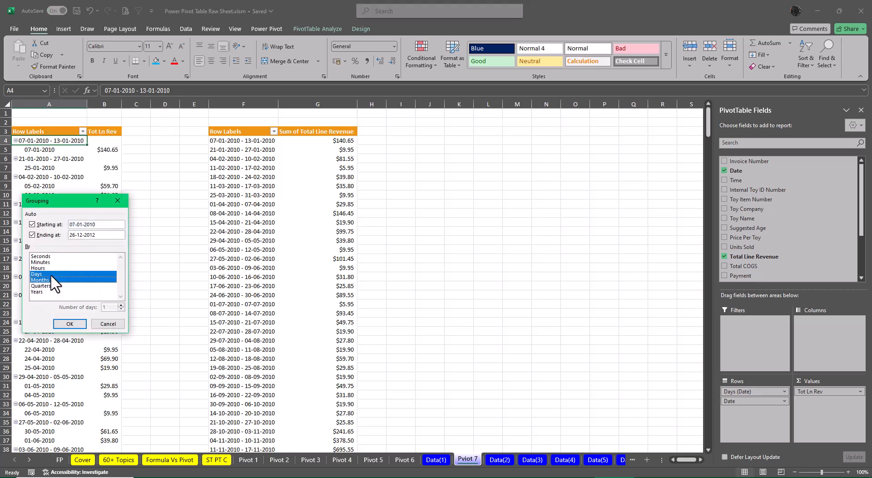
pyautogui.click(70, 323)
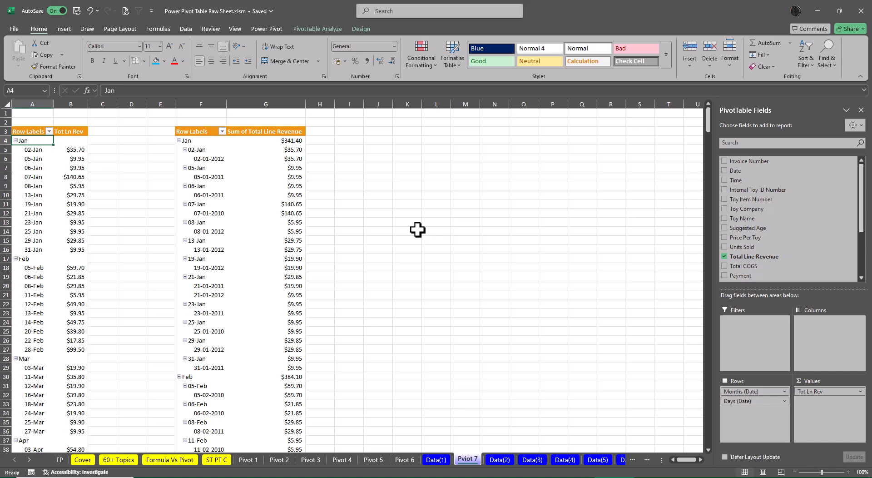
# Undo the date groupings, the added fields and the insertion of the second PivotTable on the Pviot 7 sheet
pyautogui.hotkey('ctrl', 'z')
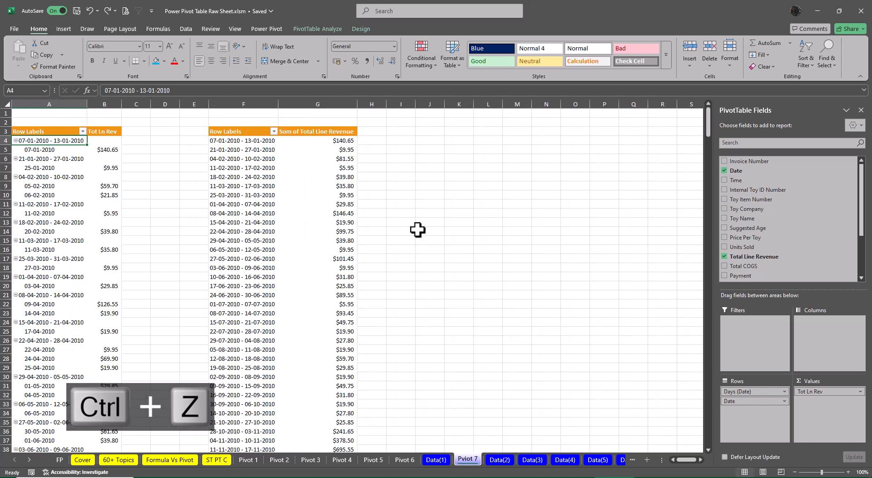
pyautogui.hotkey('ctrl', 'z')
pyautogui.hotkey('ctrl', 'z')
pyautogui.hotkey('ctrl', 'z')
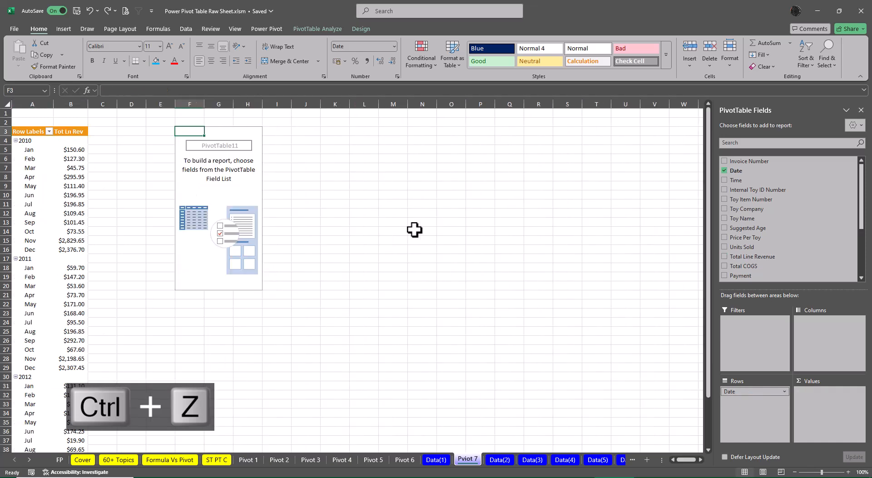
pyautogui.hotkey('ctrl', 'z')
pyautogui.hotkey('ctrl', 'z')
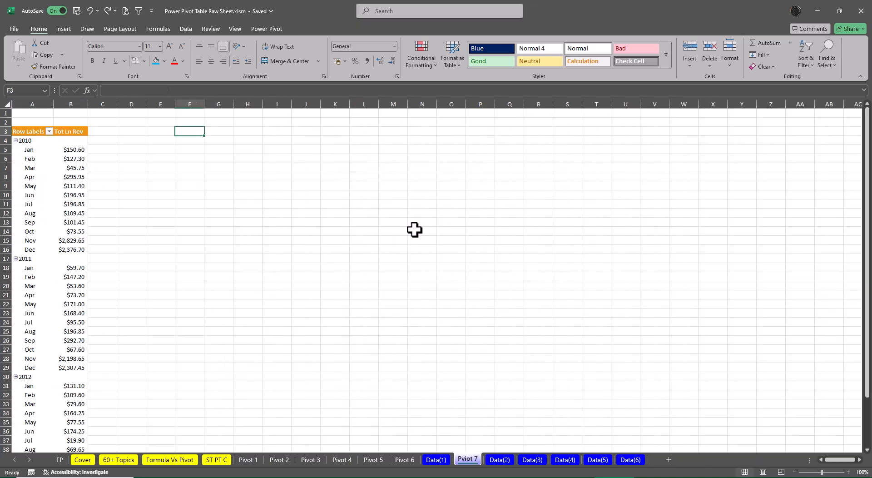
# Create a PivotTable from the Data(2) range A11:R1011 on a new worksheet
pyautogui.click(500, 460)
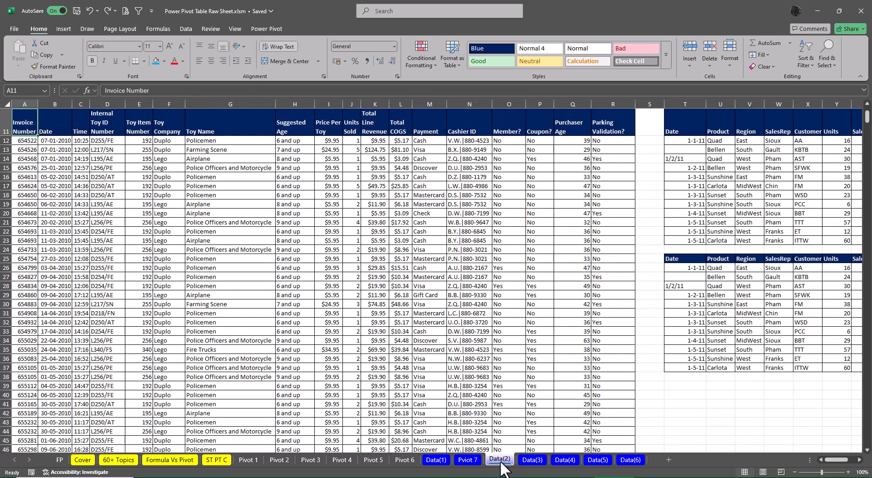
pyautogui.hotkey('alt', 'n')
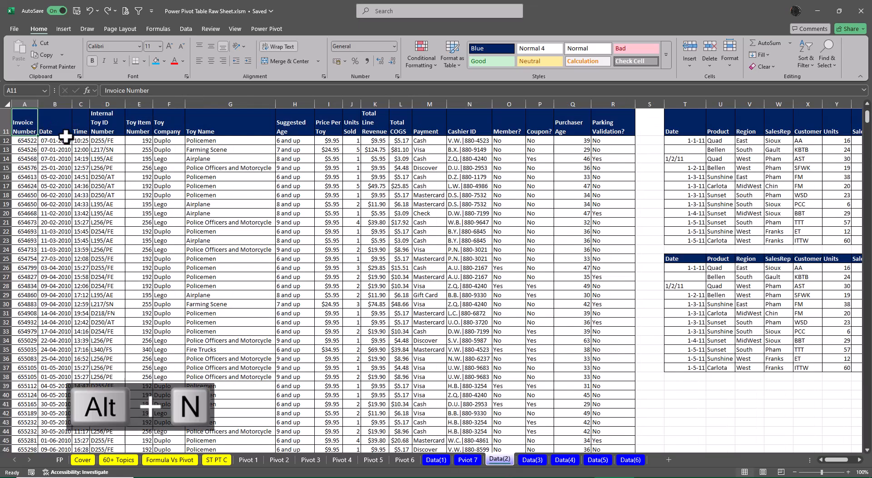
pyautogui.hotkey('alt', 't')
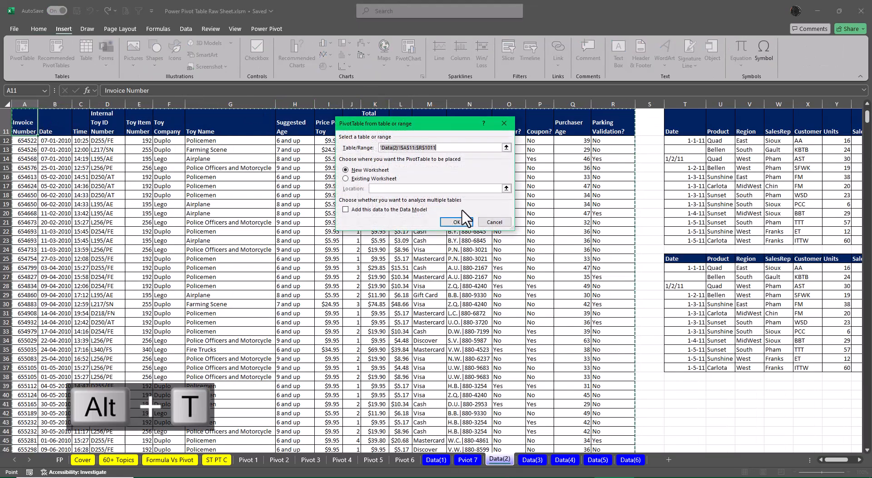
pyautogui.click(456, 221)
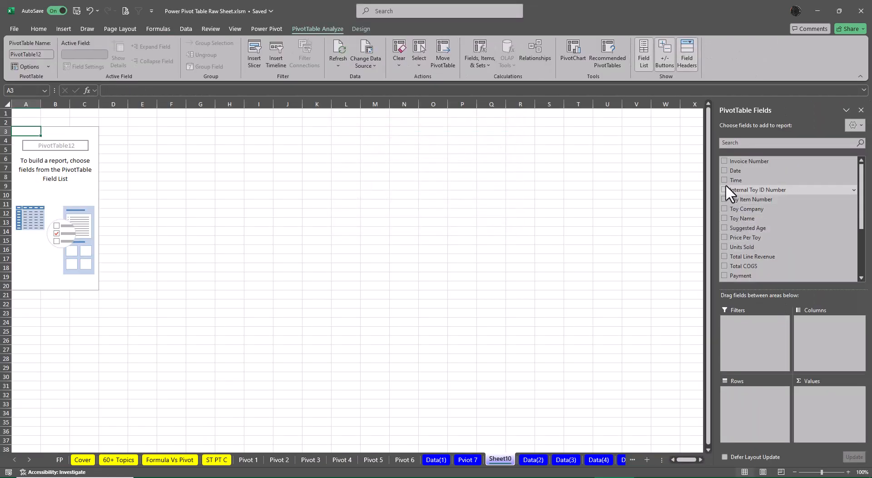
# Add the Date field to the new PivotTable's rows and group the dates only by Days into 5-day periods
pyautogui.click(724, 170)
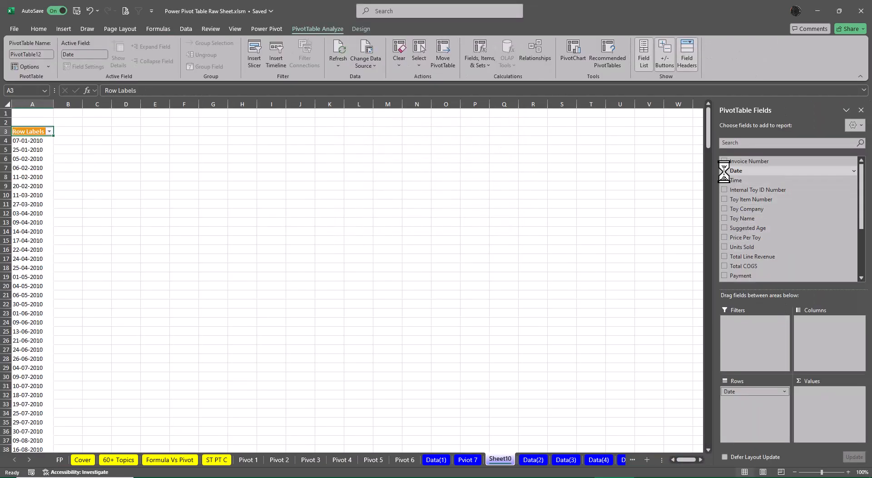
pyautogui.rightClick(41, 142)
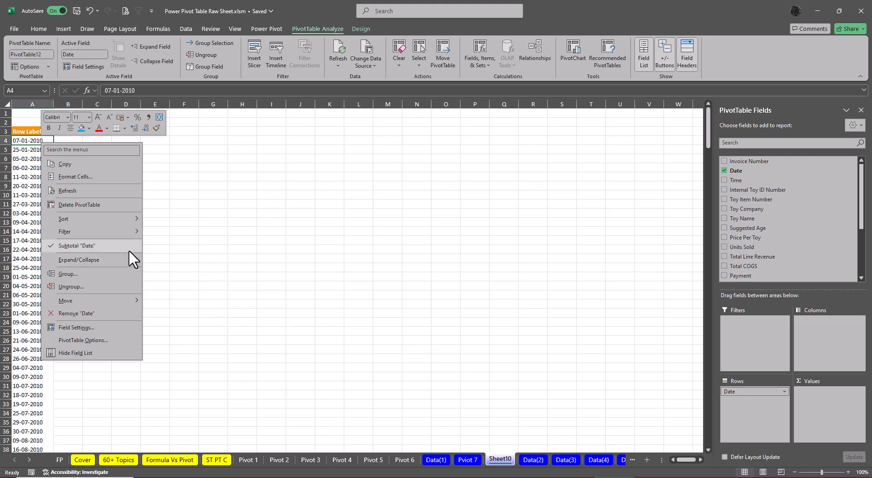
pyautogui.click(122, 274)
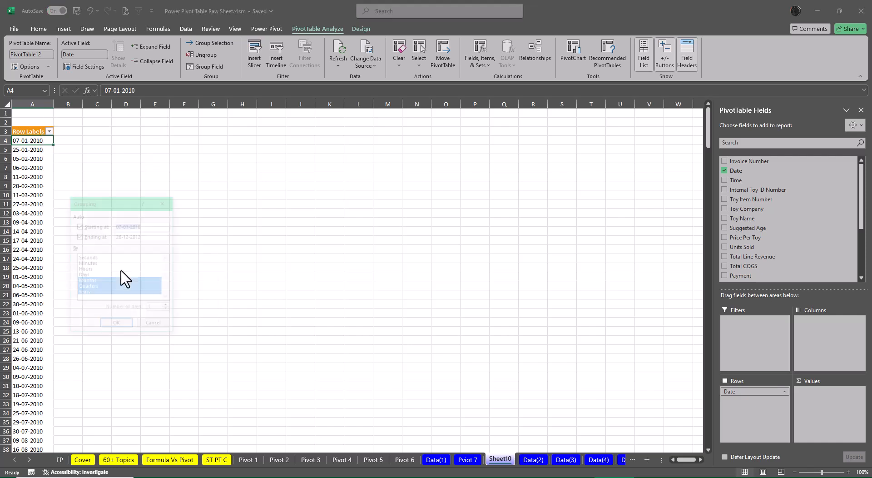
pyautogui.click(87, 276)
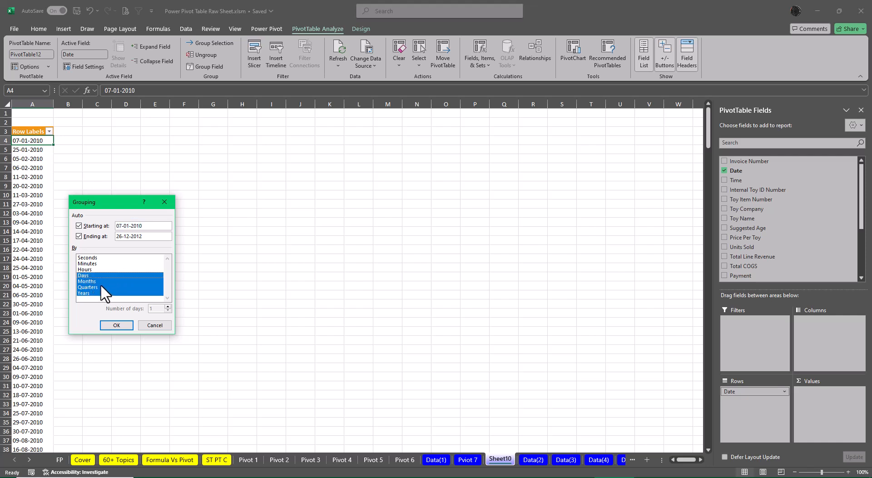
pyautogui.click(101, 281)
pyautogui.click(101, 287)
pyautogui.click(102, 292)
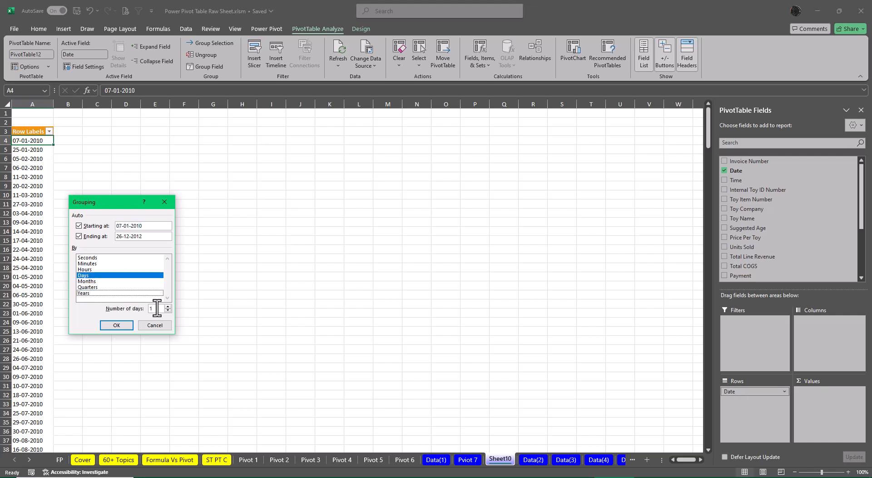
pyautogui.click(157, 308)
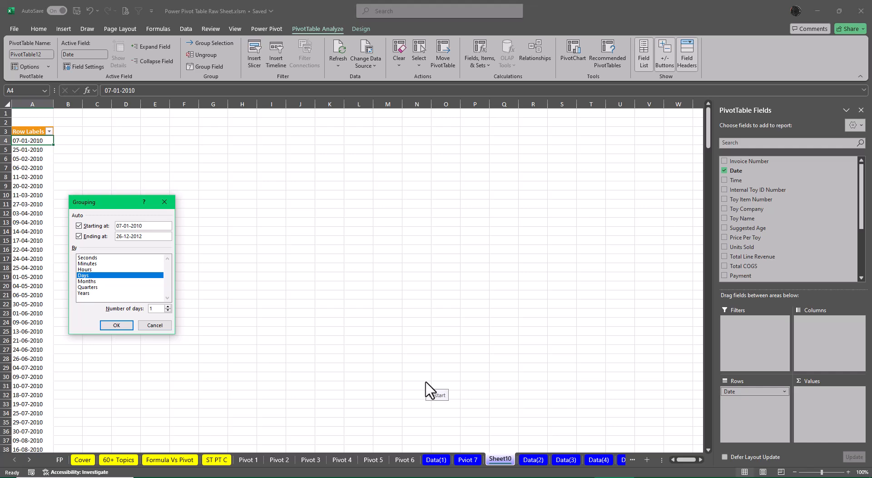
pyautogui.click(109, 325)
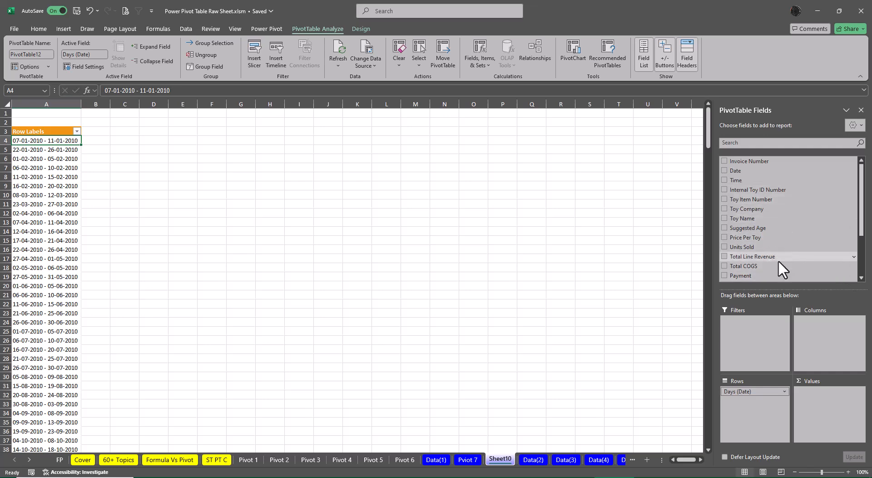
# Add Total Line Revenue to the PivotTable's values and review the revenue across the 5-day periods
pyautogui.moveTo(778, 260); pyautogui.dragTo(822, 403)
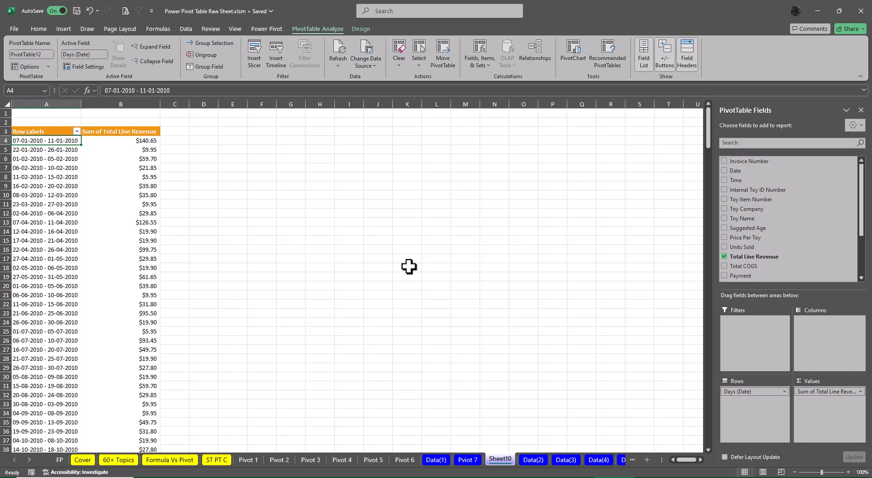
pyautogui.scroll(-9, 124, 280)
pyautogui.scroll(-17, 122, 283)
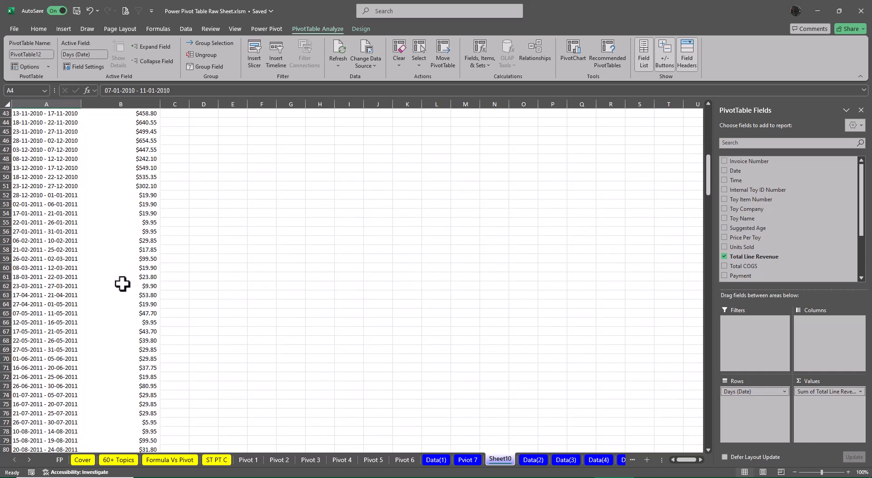
pyautogui.scroll(-12, 117, 287)
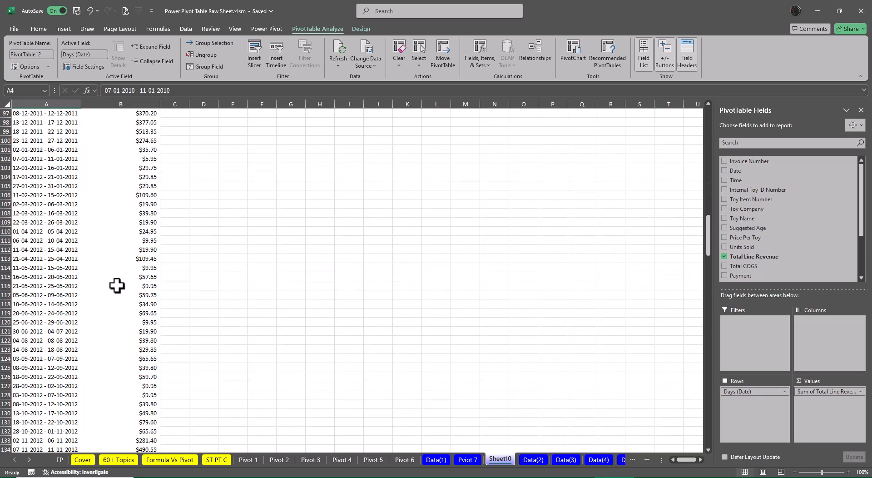
pyautogui.scroll(20, 115, 286)
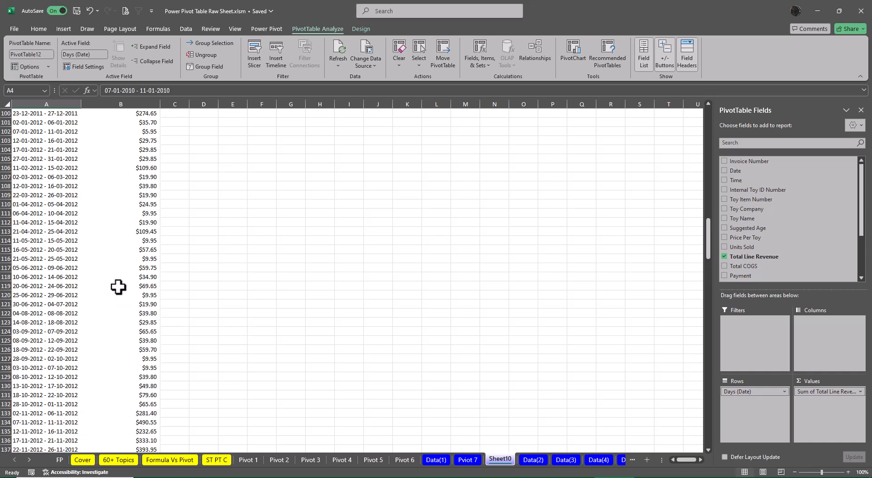
pyautogui.scroll(7, 121, 284)
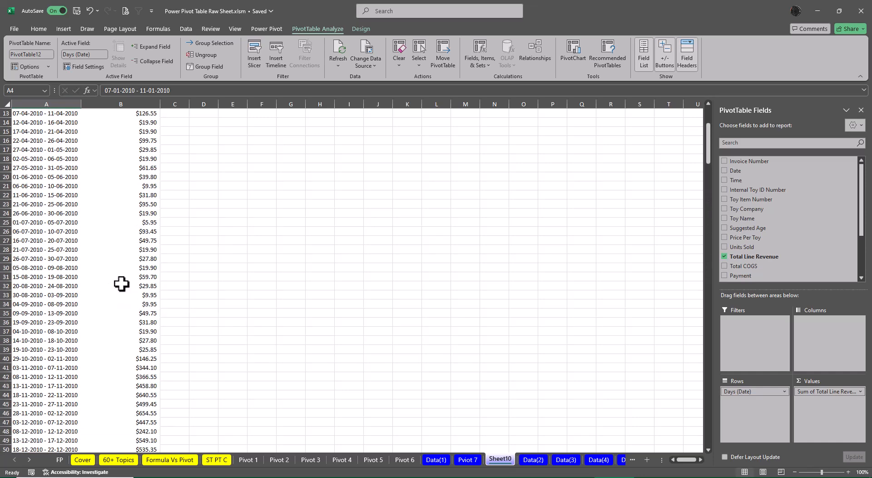
pyautogui.scroll(-3, 790, 247)
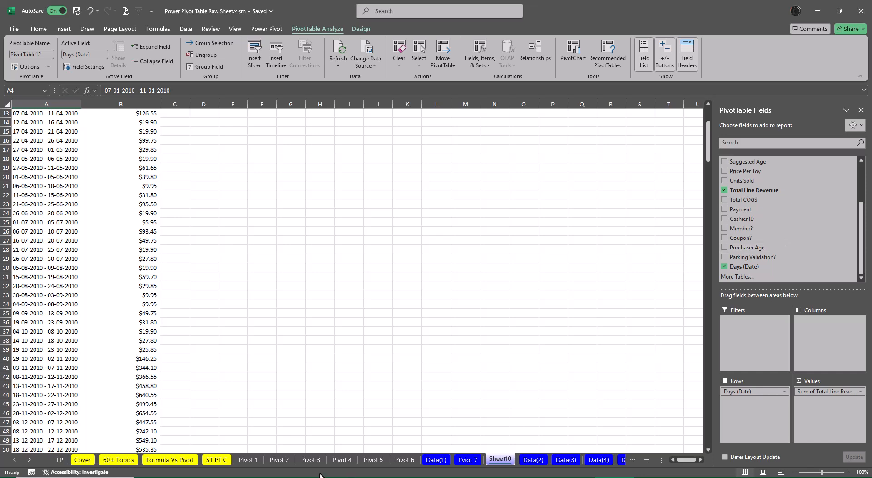
# Regroup the dates of the PivotTable on the Pviot 7 sheet by Days, Months, Quarters and Years
pyautogui.click(474, 458)
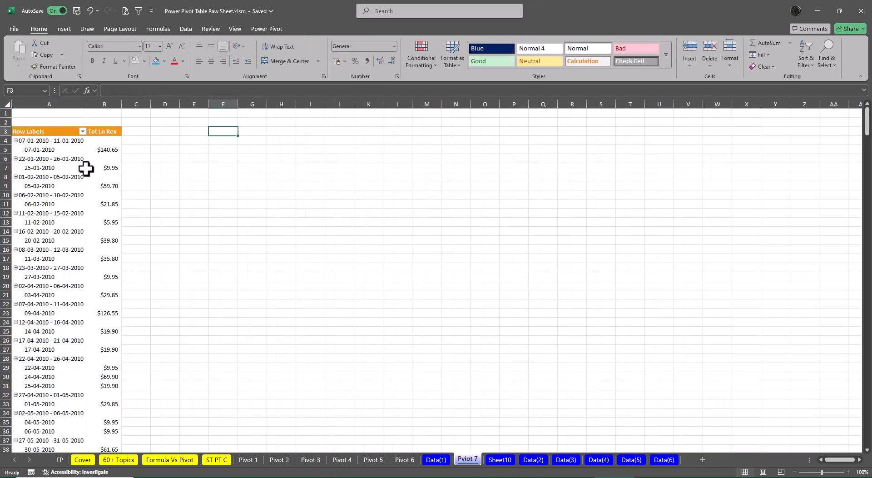
pyautogui.click(84, 169)
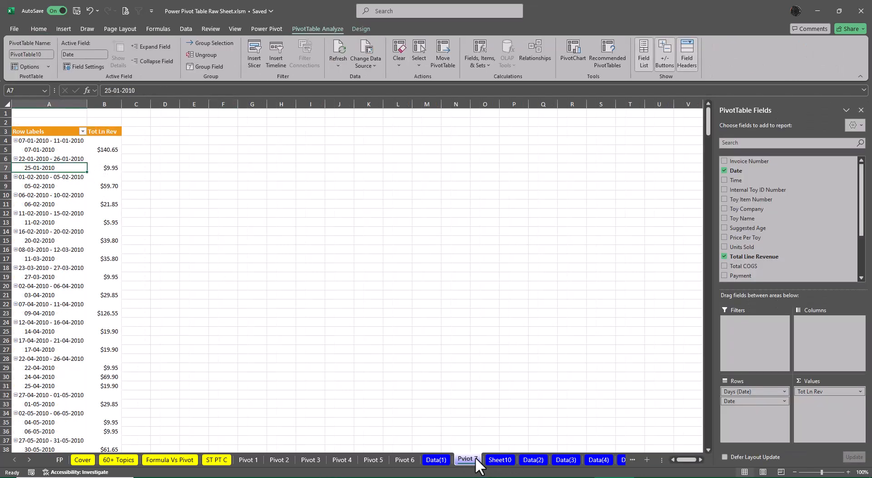
pyautogui.click(495, 460)
pyautogui.click(468, 460)
pyautogui.rightClick(64, 136)
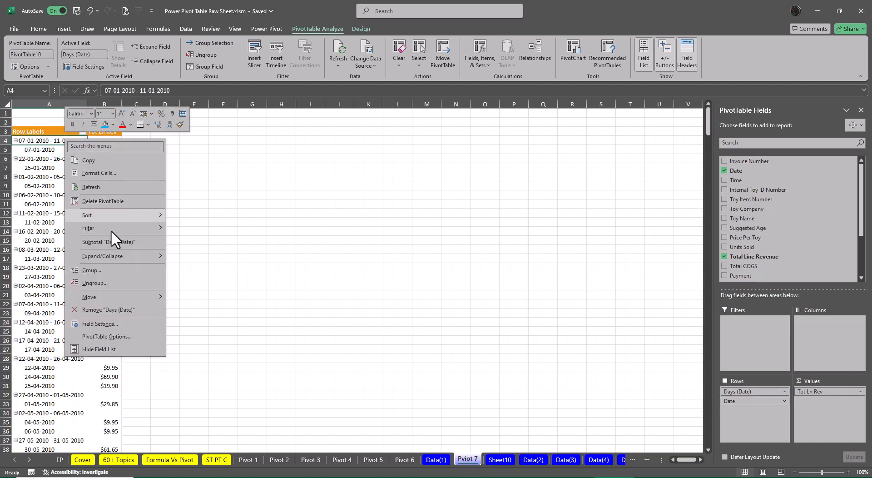
pyautogui.click(112, 271)
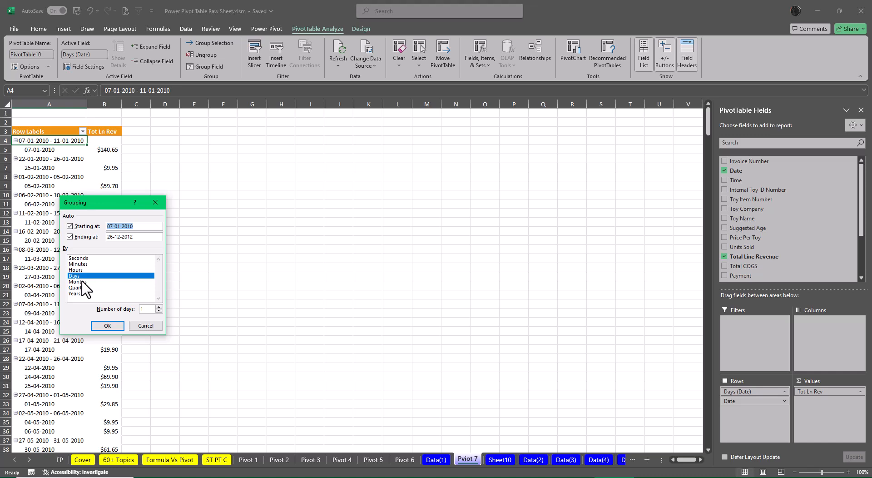
pyautogui.click(86, 282)
pyautogui.click(86, 288)
pyautogui.click(86, 294)
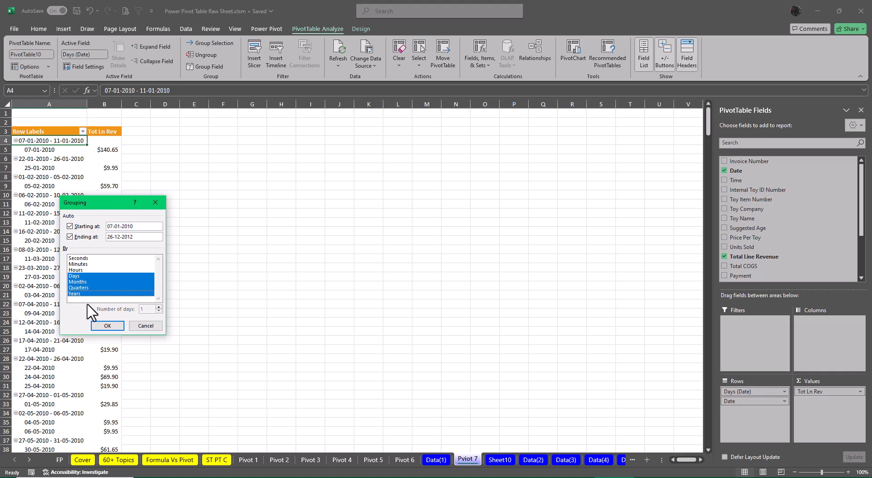
pyautogui.click(110, 326)
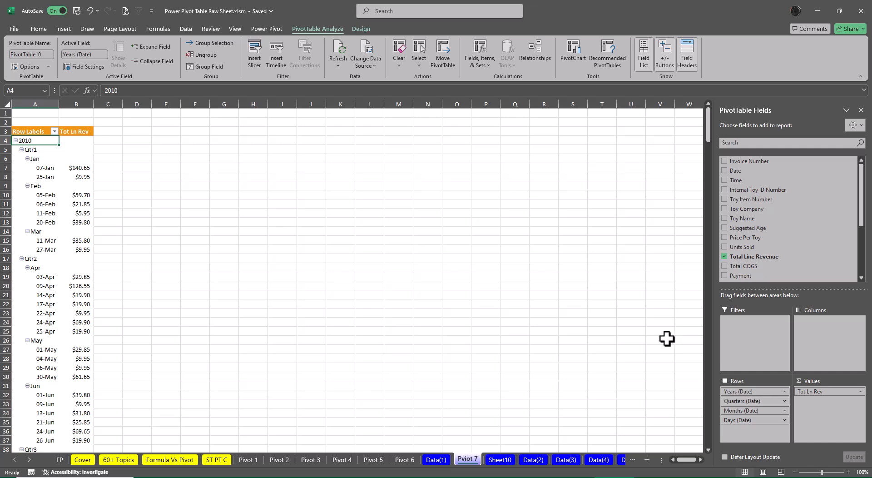
# Rename the Sheet10 worksheet as Pivot 8
pyautogui.click(500, 459)
pyautogui.doubleClick(500, 459)
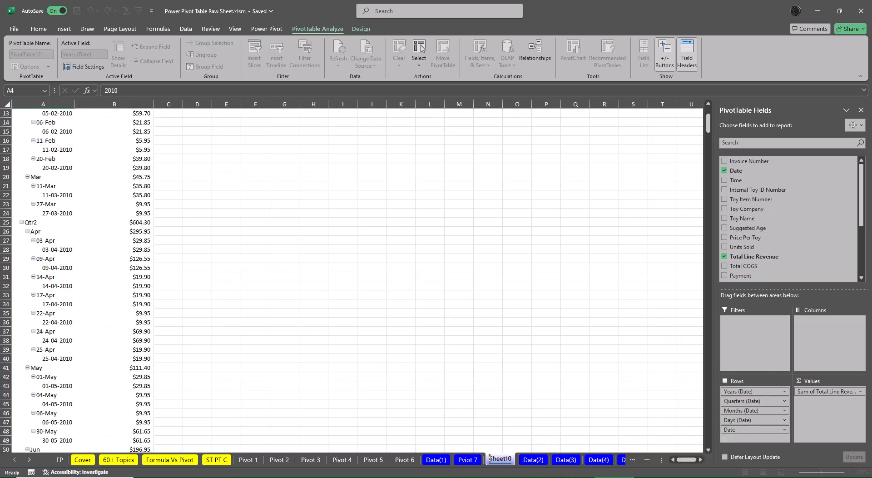
pyautogui.write('Pivot 8')
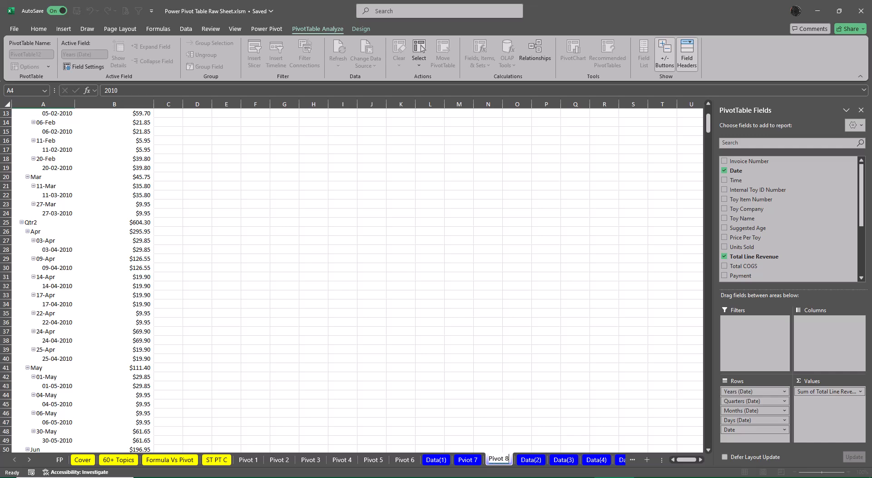
pyautogui.press('Return')
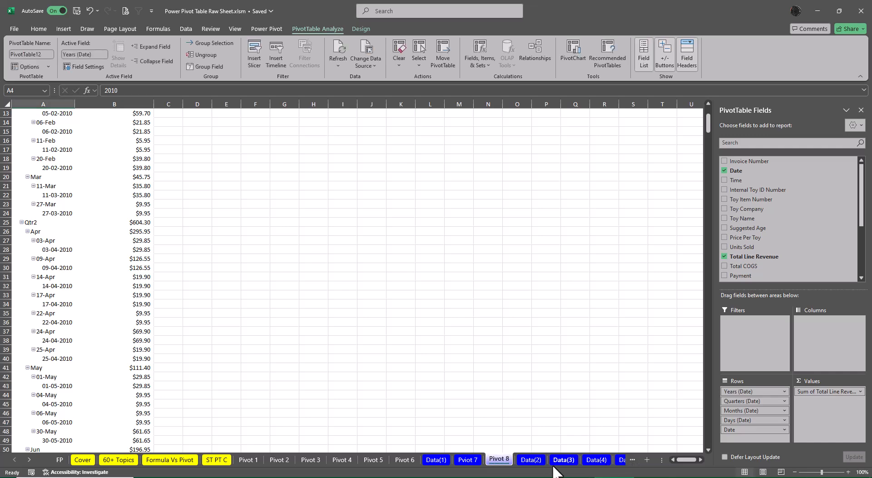
# Create another PivotTable from the sales data on the Data(2) sheet, placing it on a new worksheet
pyautogui.click(532, 460)
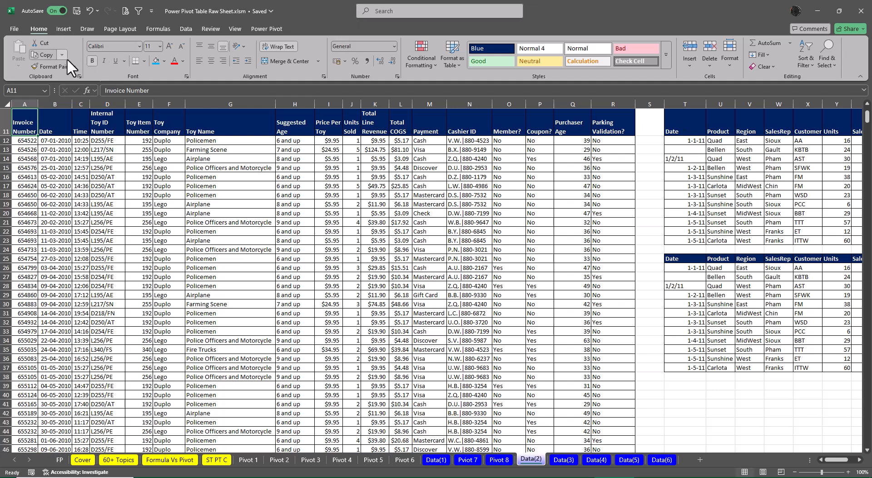
pyautogui.hotkey('alt', 'n')
pyautogui.hotkey('alt', 't')
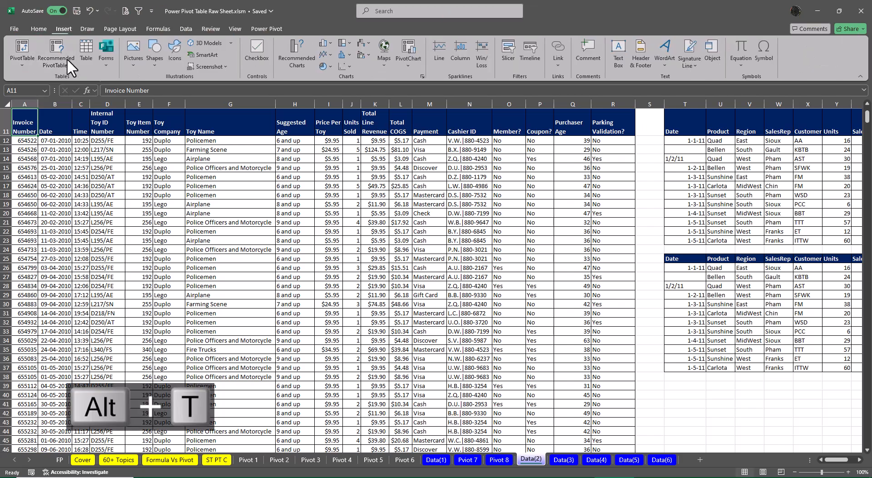
pyautogui.click(456, 222)
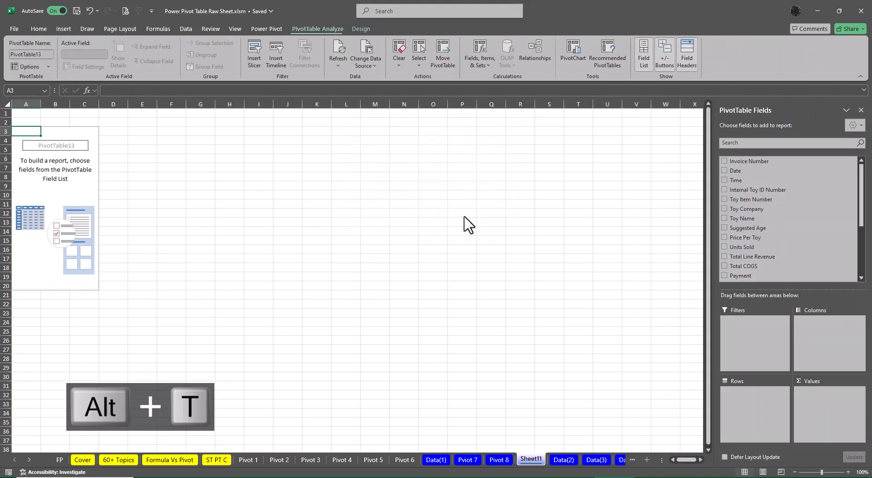
# Add the Time field to the rows grouped only by Hours, and add Total Line Revenue to the values
pyautogui.click(725, 180)
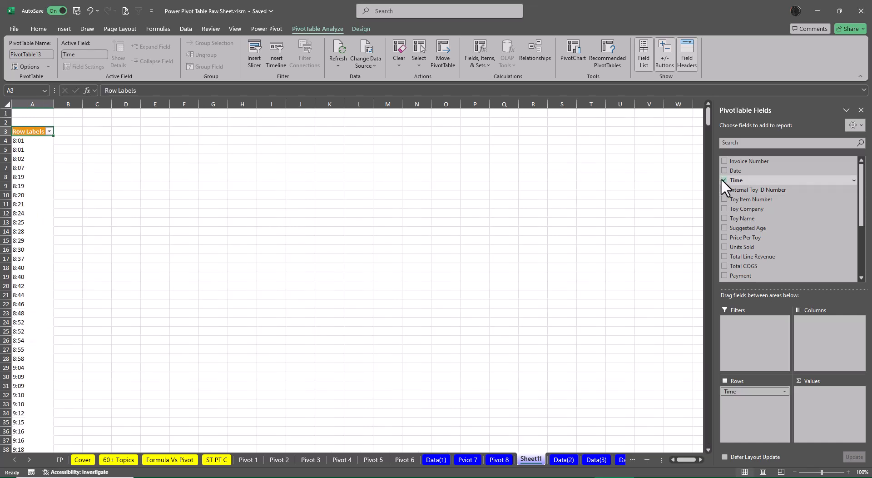
pyautogui.rightClick(33, 141)
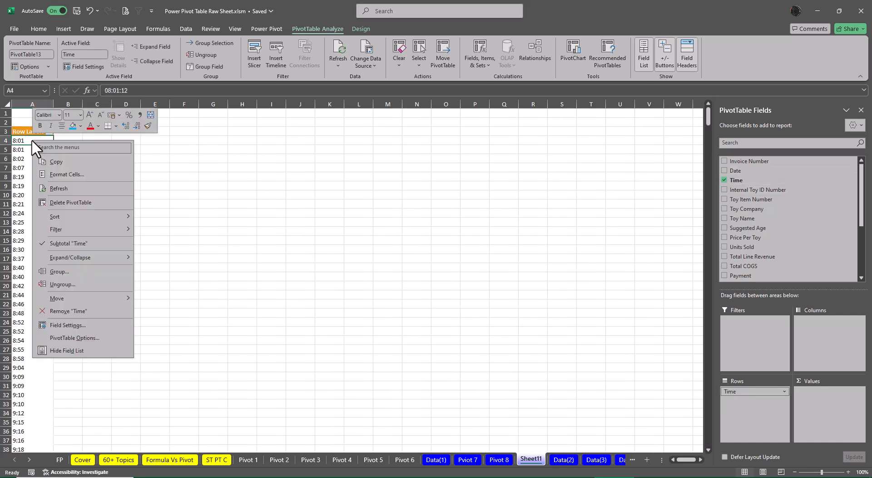
pyautogui.click(75, 272)
pyautogui.click(45, 283)
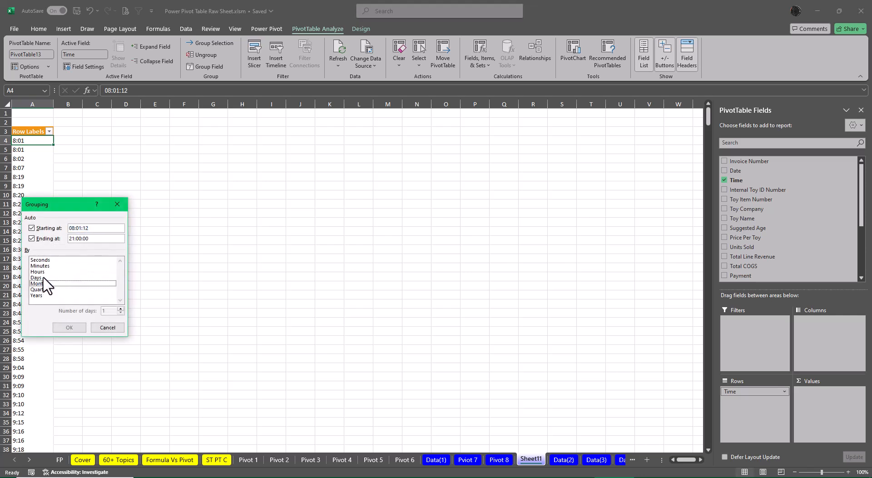
pyautogui.click(45, 271)
pyautogui.click(70, 328)
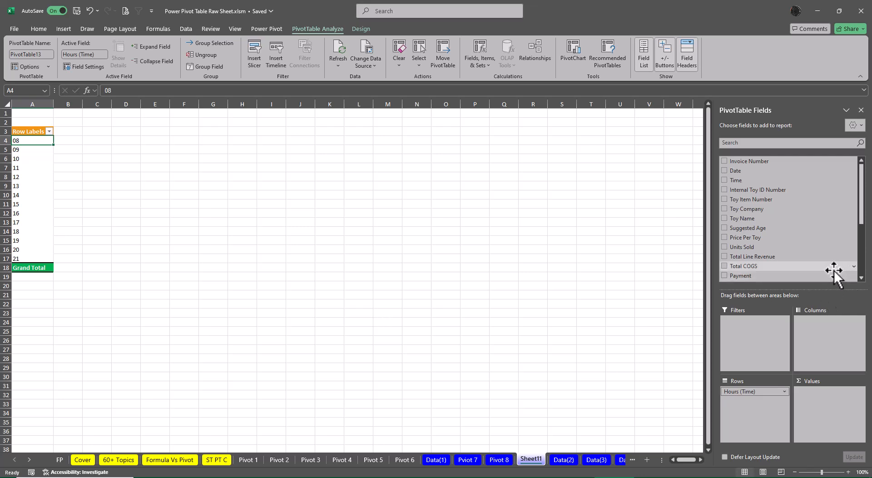
pyautogui.moveTo(787, 258); pyautogui.dragTo(838, 405)
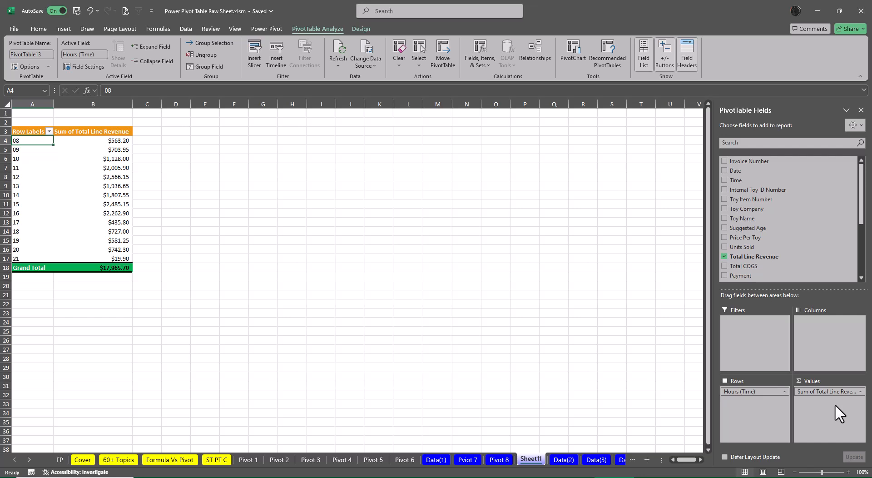
# Insert a column PivotChart of the hourly revenue, enlarge it beside the PivotTable and remove its legend
pyautogui.hotkey('alt', 'F1')
pyautogui.moveTo(415, 242); pyautogui.dragTo(352, 162)
pyautogui.moveTo(405, 271); pyautogui.dragTo(544, 326)
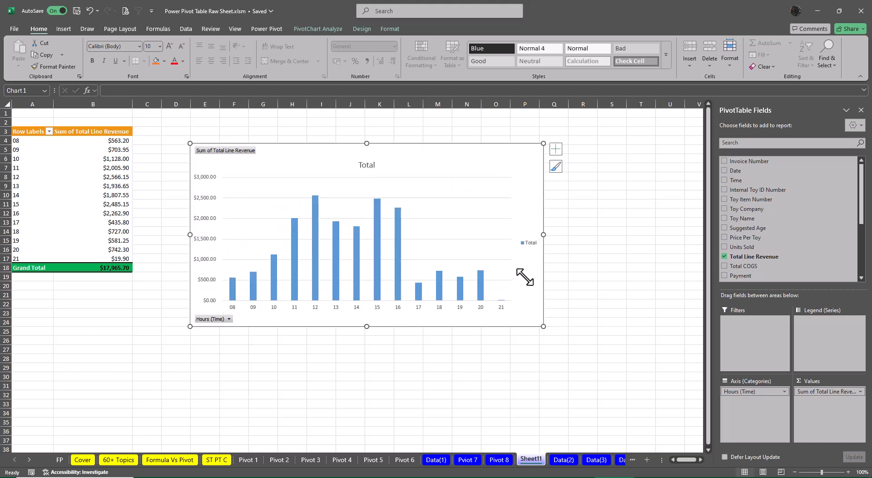
pyautogui.click(593, 264)
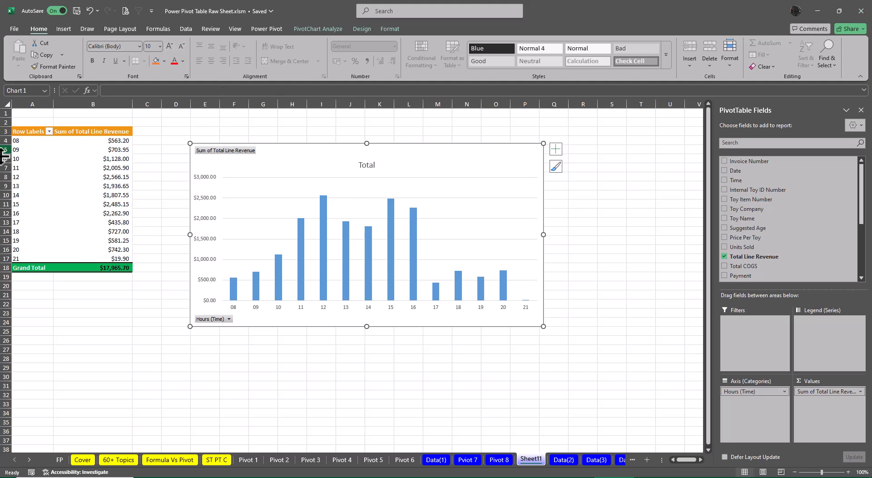
# Review the grouping settings of the time rows, keeping Hours as the only grouping interval
pyautogui.rightClick(18, 149)
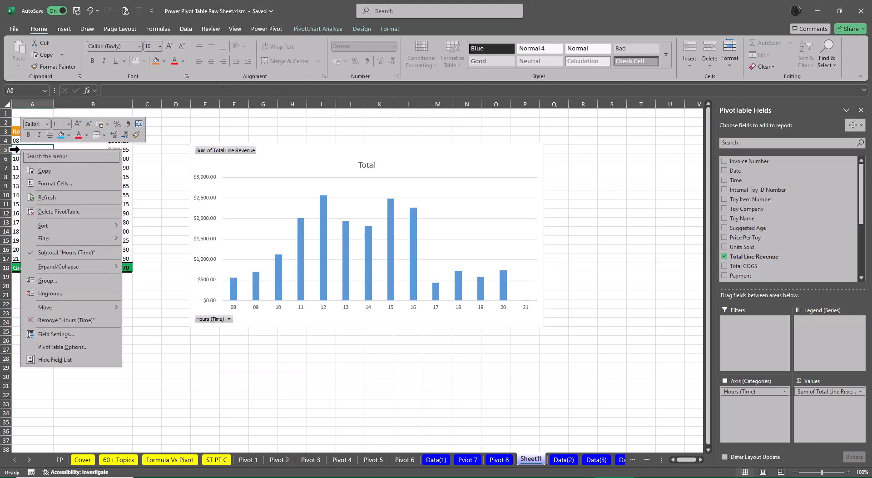
pyautogui.click(54, 278)
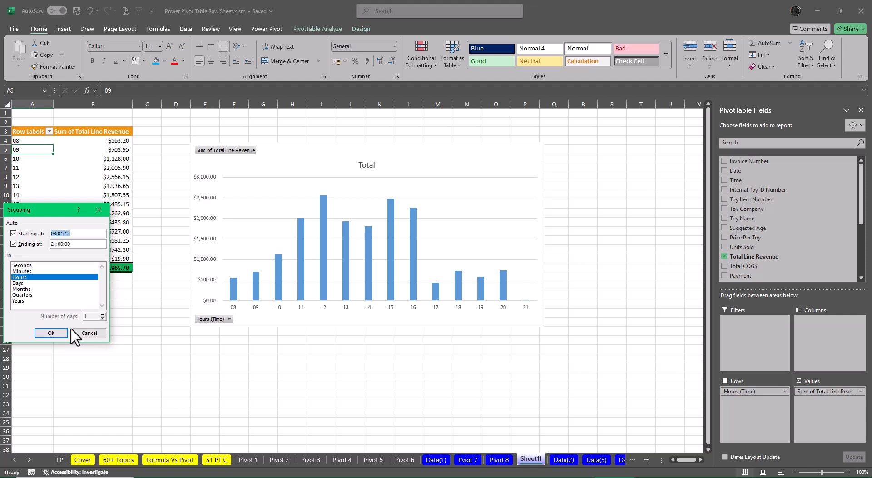
pyautogui.click(49, 333)
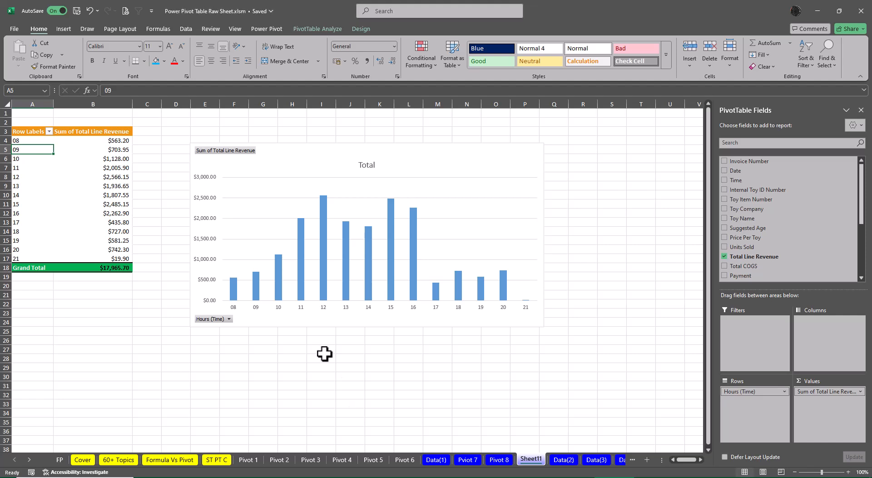
# Add data labels to the hourly revenue chart and delete its gridlines
pyautogui.click(503, 162)
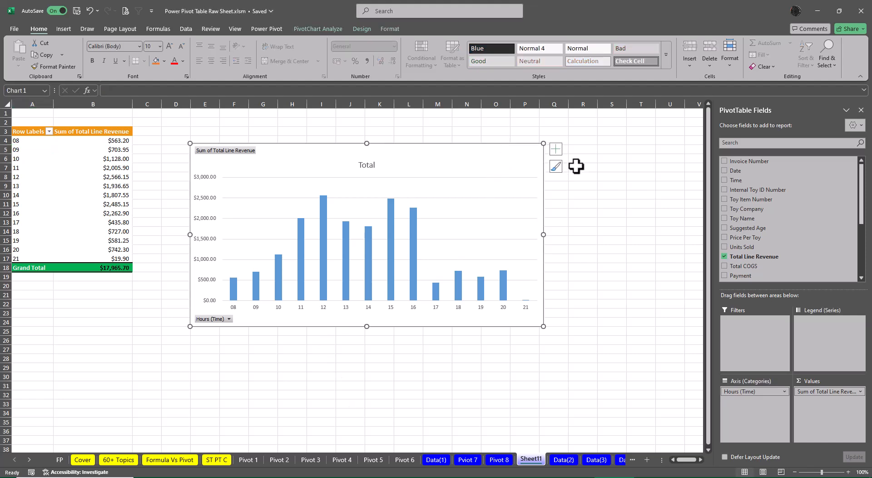
pyautogui.click(557, 149)
pyautogui.click(578, 187)
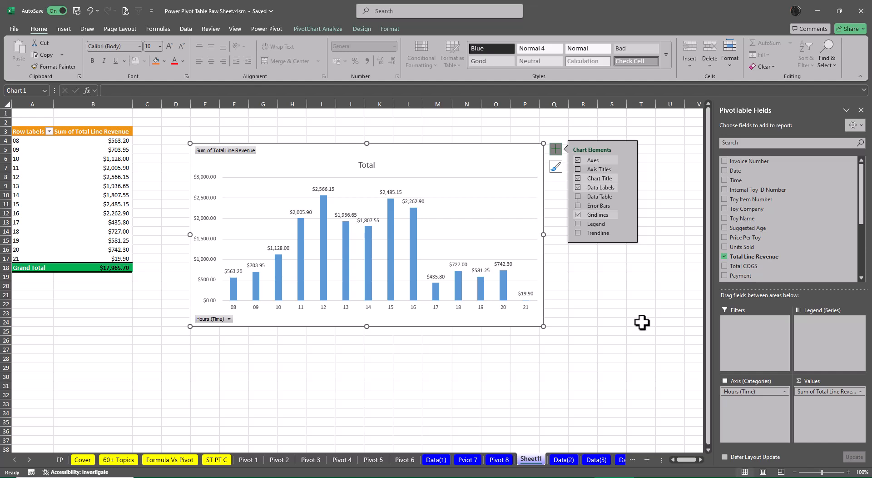
pyautogui.click(641, 313)
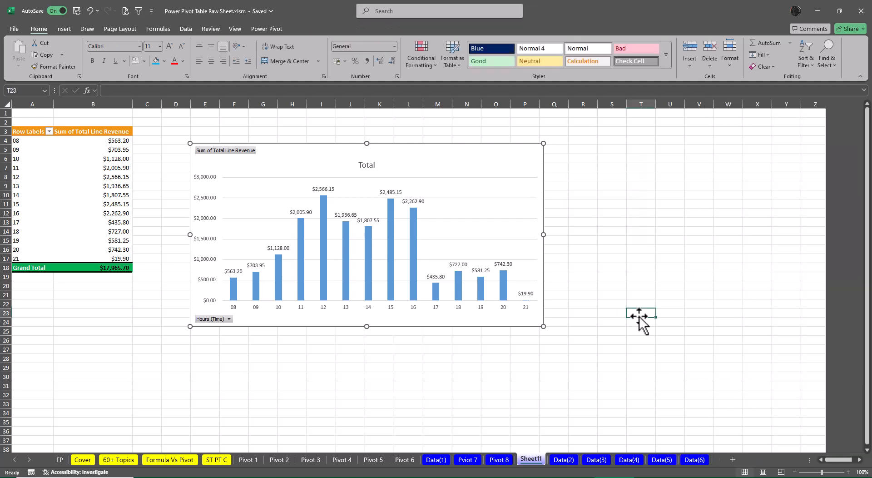
pyautogui.click(497, 221)
pyautogui.click(497, 220)
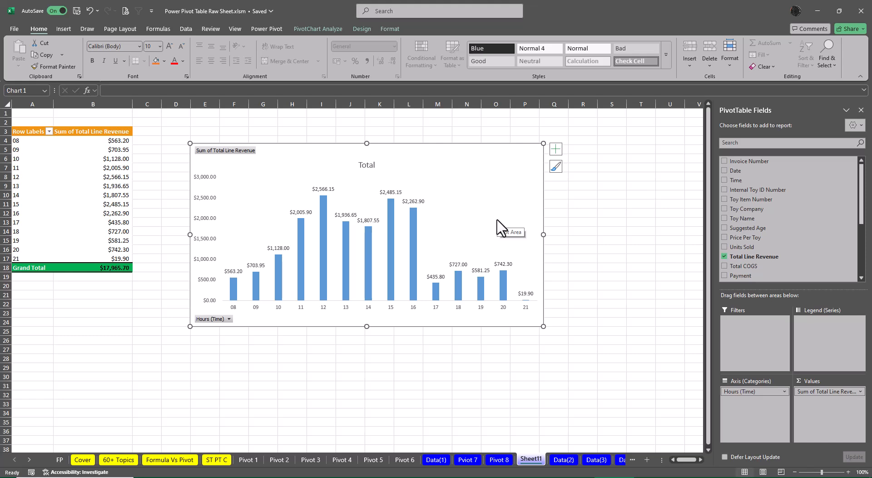
# Rename the worksheet with the hourly revenue PivotTable and chart as Pivot 9
pyautogui.doubleClick(532, 459)
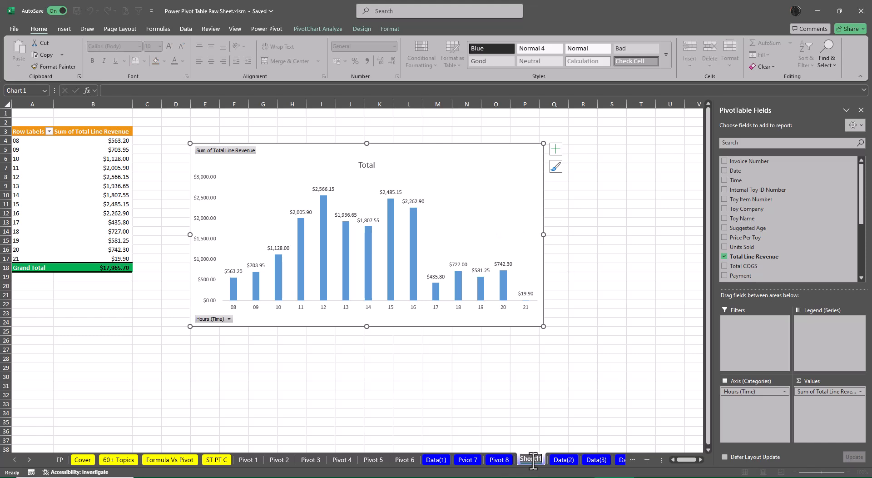
pyautogui.write('Pivot')
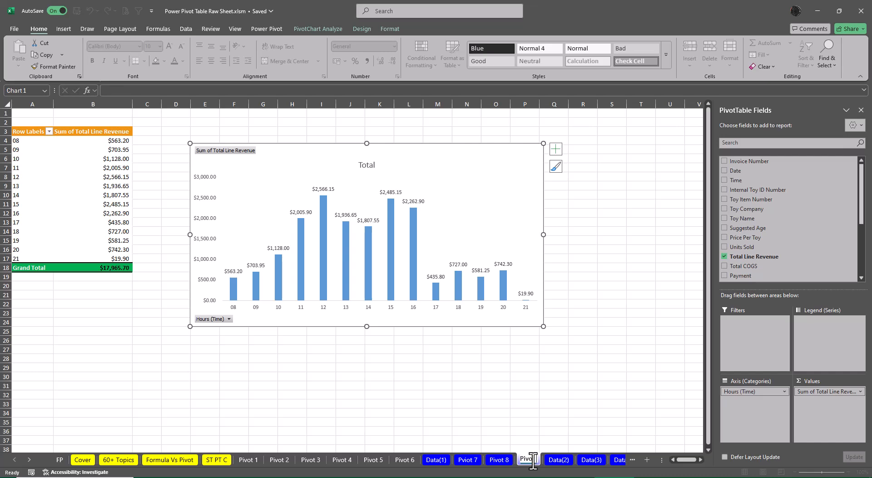
pyautogui.write(' 9')
pyautogui.press('Return')
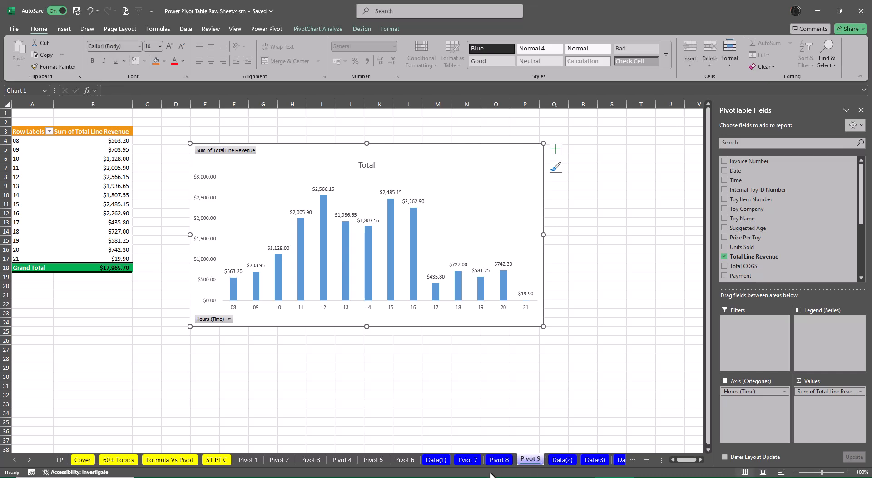
# Create a PivotTable on a new worksheet from the sales data on the Data(2) sheet and add Time to its rows
pyautogui.click(564, 461)
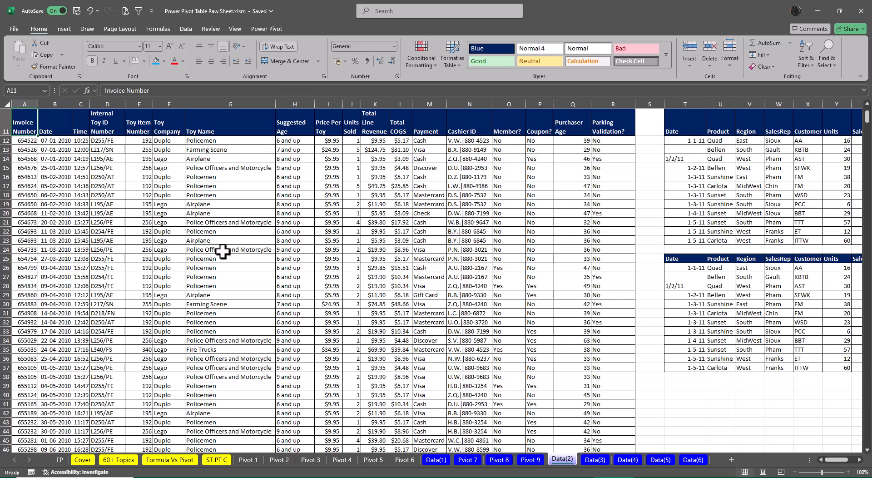
pyautogui.click(529, 461)
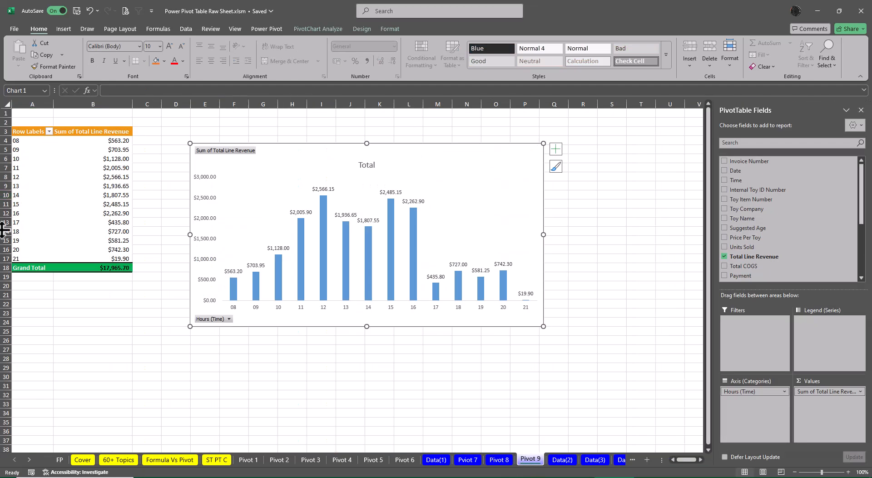
pyautogui.moveTo(123, 194)
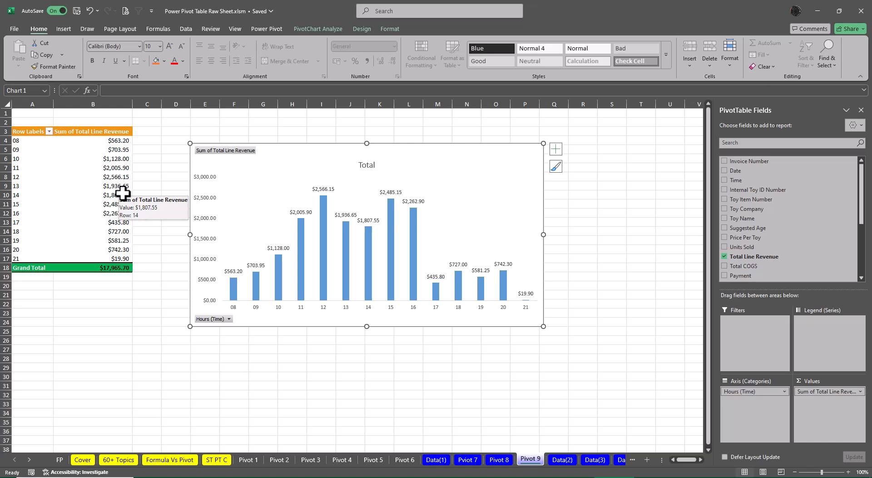
pyautogui.click(563, 460)
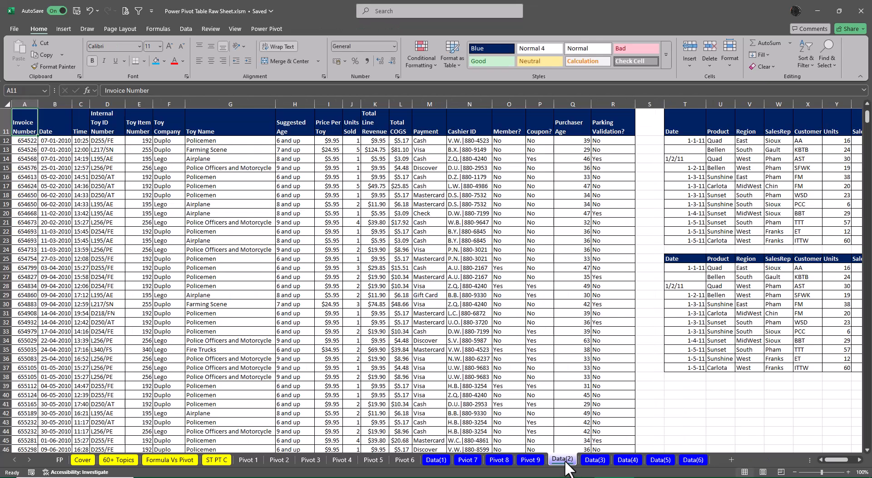
pyautogui.hotkey('alt', 'n')
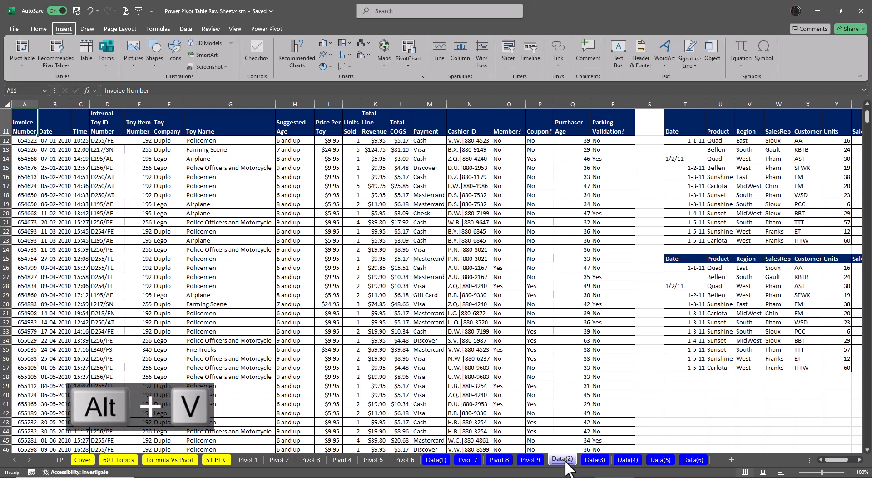
pyautogui.press('v')
pyautogui.press('t')
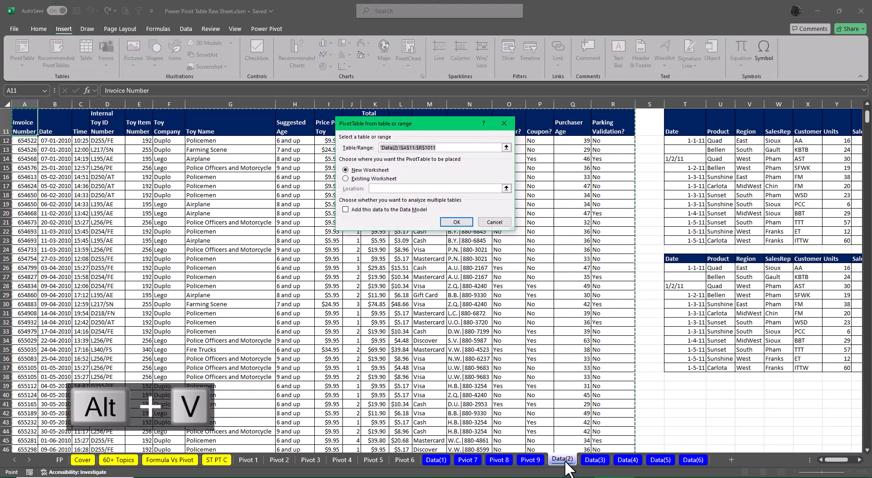
pyautogui.click(457, 222)
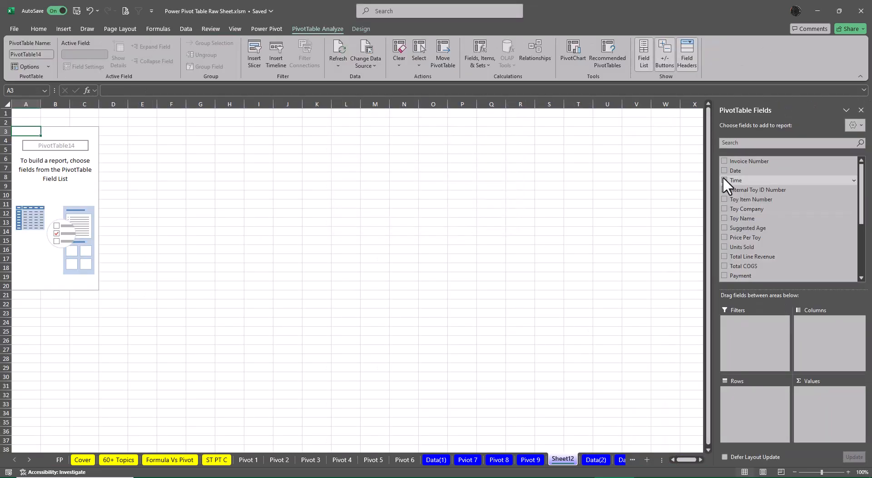
pyautogui.click(724, 180)
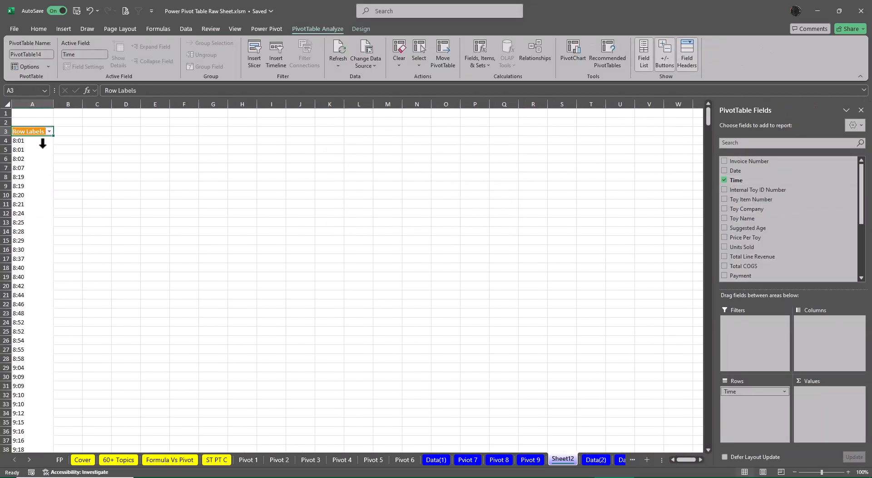
# Try grouping the time rows by Minutes only, and undo that grouping
pyautogui.rightClick(38, 141)
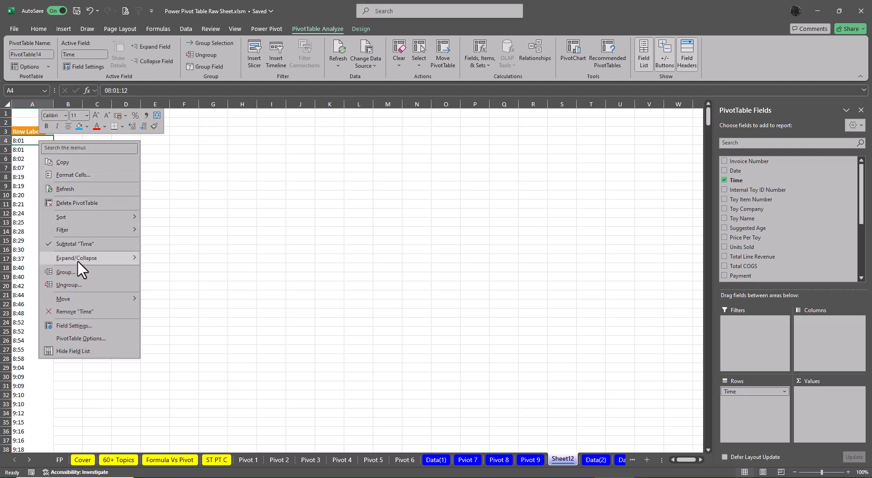
pyautogui.click(73, 273)
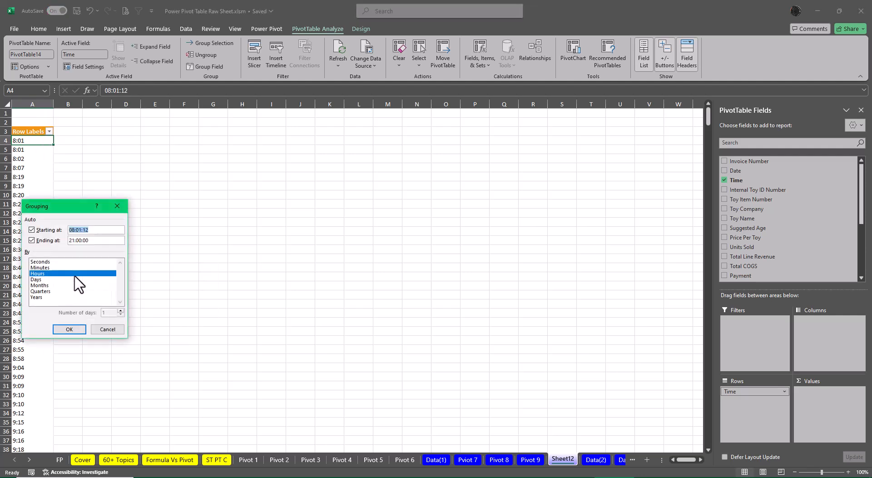
pyautogui.click(50, 268)
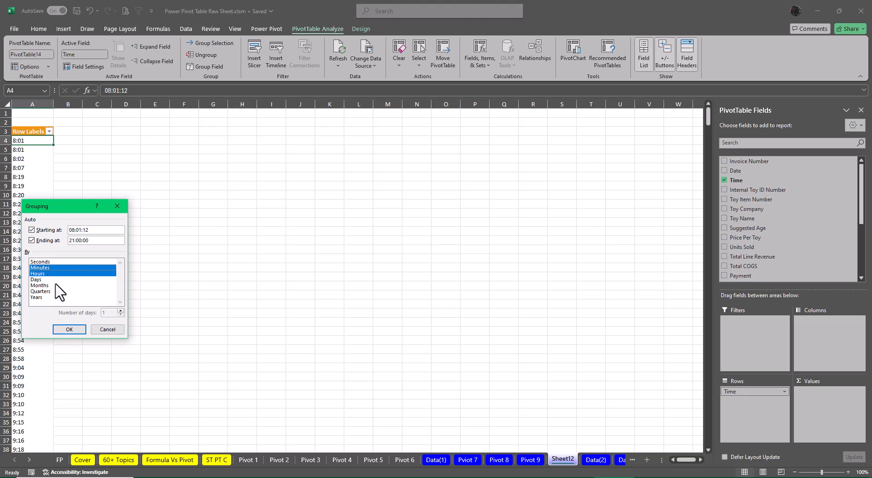
pyautogui.click(51, 273)
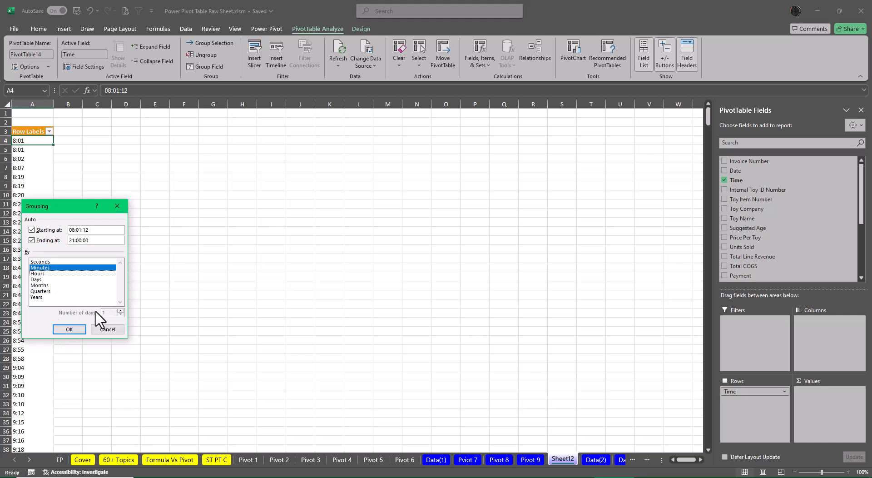
pyautogui.click(56, 263)
pyautogui.click(56, 263)
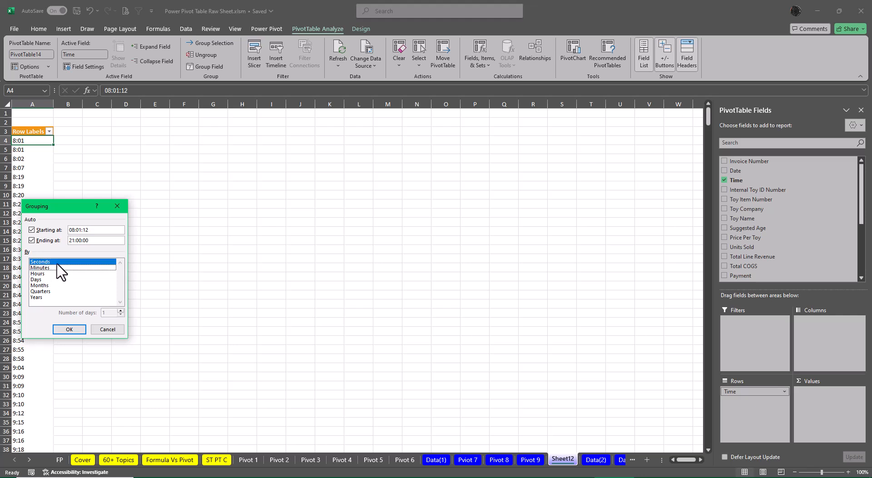
pyautogui.click(56, 263)
pyautogui.click(55, 267)
pyautogui.click(56, 263)
pyautogui.click(56, 267)
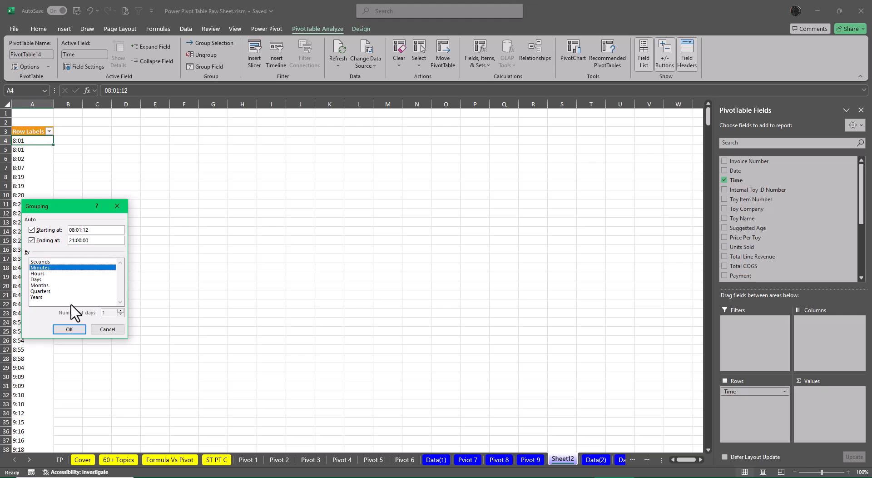
pyautogui.click(69, 329)
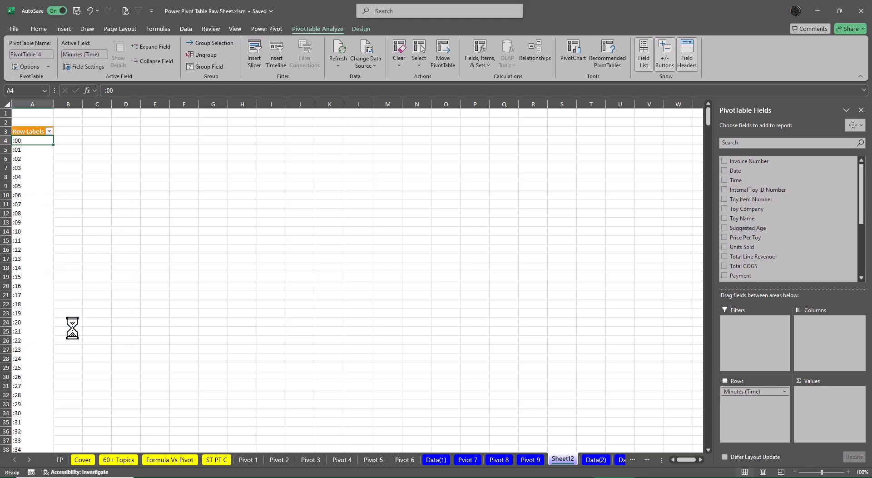
pyautogui.hotkey('ctrl', 'z')
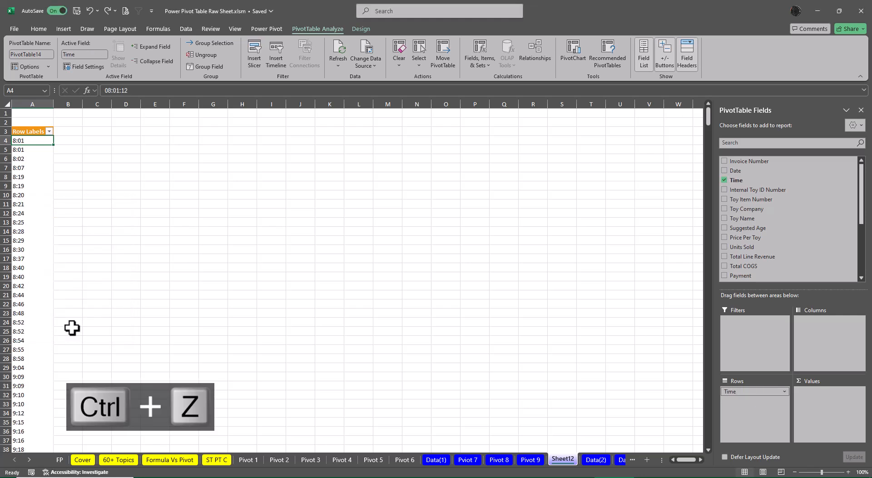
# Group the time rows by both Hours and Minutes
pyautogui.rightClick(36, 142)
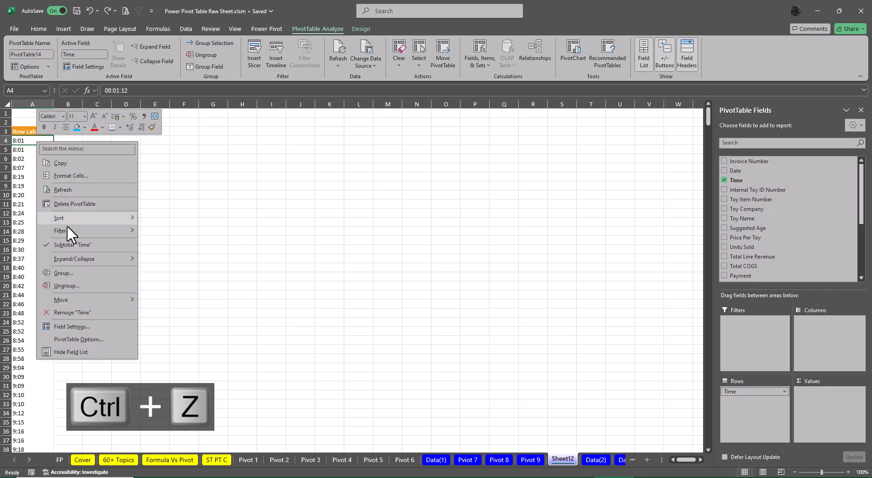
pyautogui.click(74, 276)
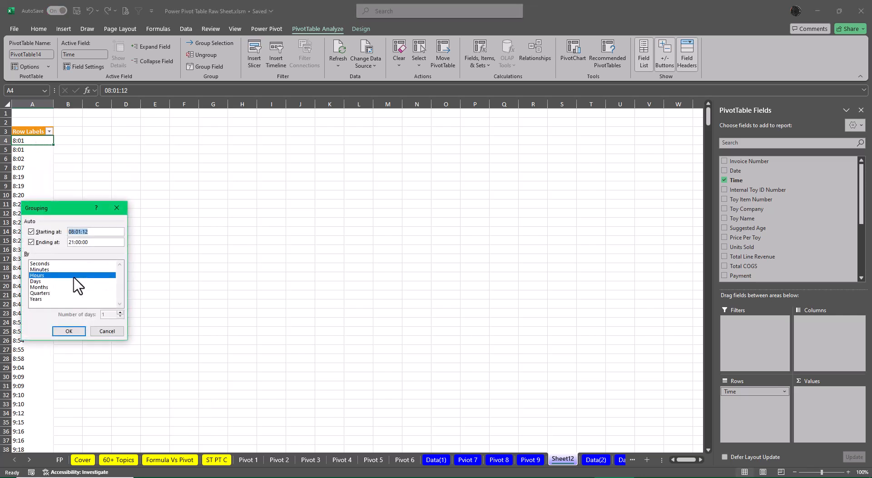
pyautogui.click(41, 270)
pyautogui.click(69, 331)
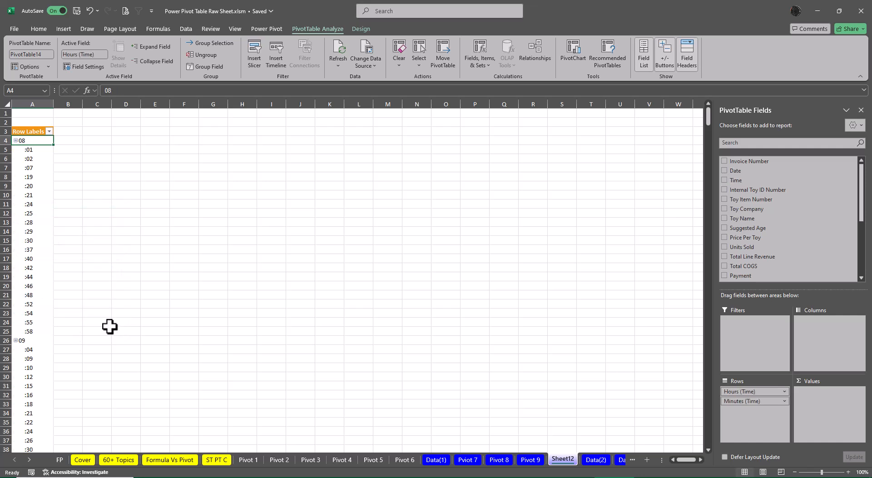
# Try toggling the Seconds, Minutes and Hours intervals in the time rows' grouping settings, and discard the changes
pyautogui.click(37, 149)
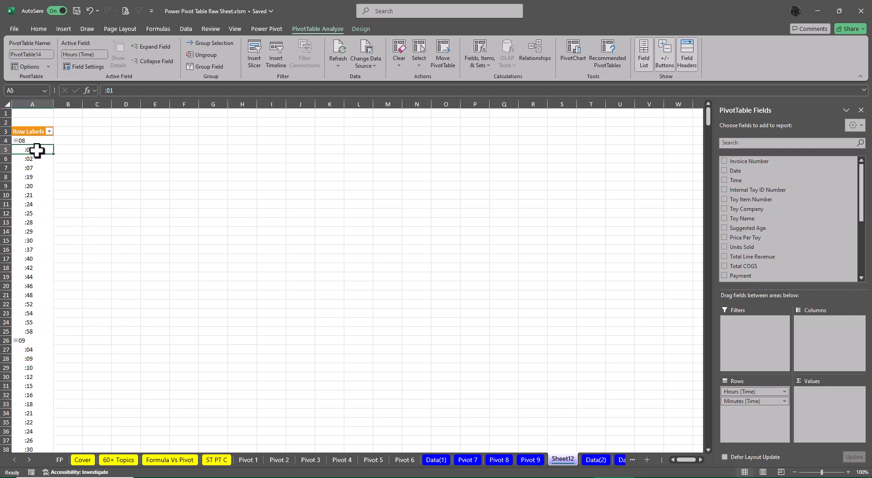
pyautogui.rightClick(37, 150)
pyautogui.click(93, 284)
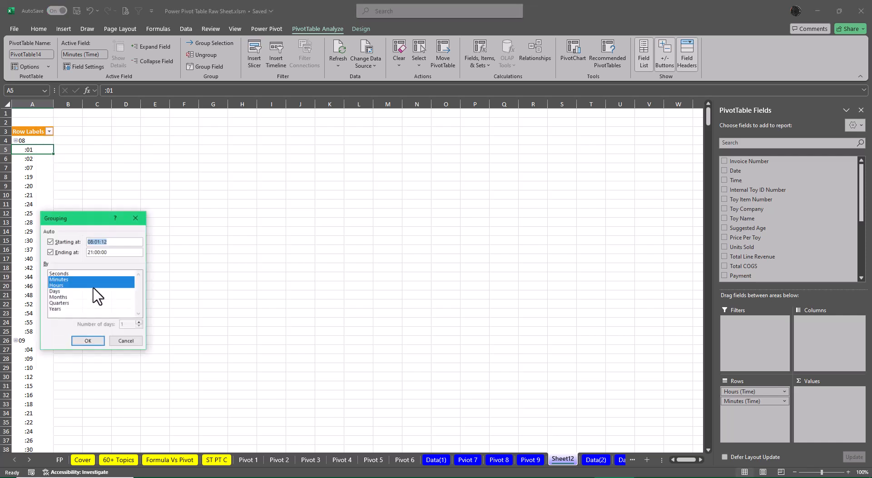
pyautogui.click(93, 286)
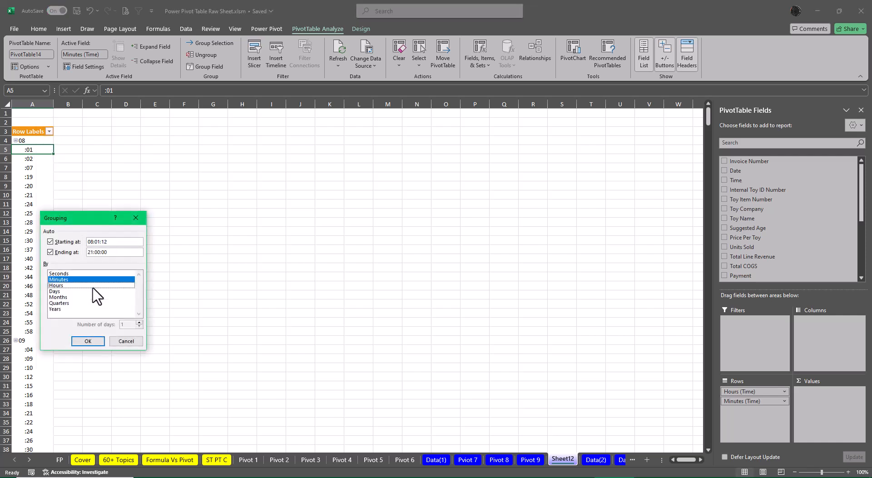
pyautogui.click(91, 274)
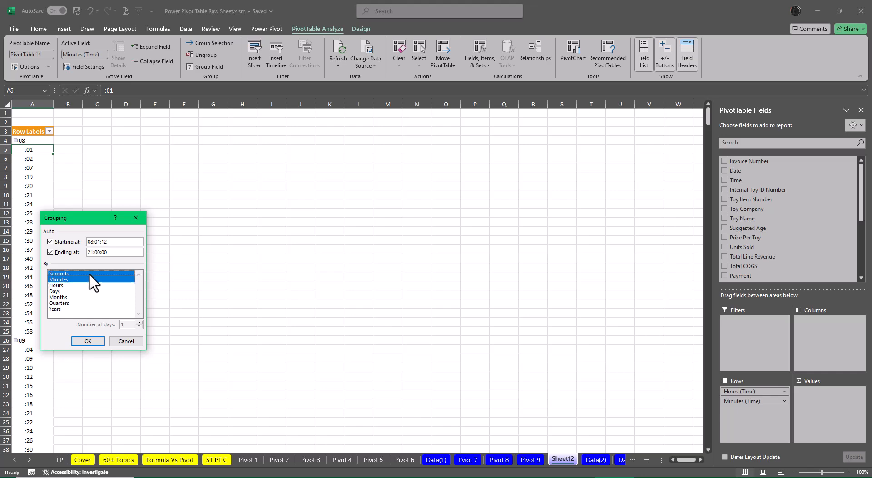
pyautogui.click(91, 280)
pyautogui.click(92, 274)
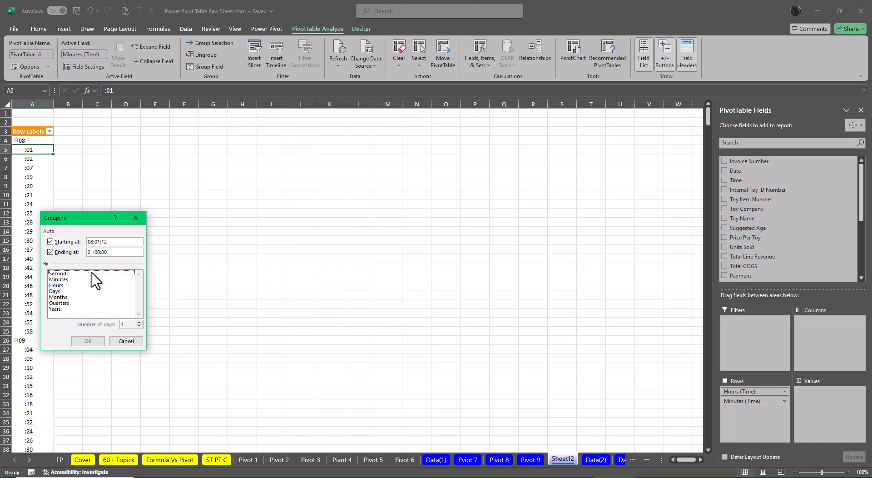
pyautogui.click(125, 341)
# Look through the hour and minute rows and add Total Line Revenue to the PivotTable's values
pyautogui.click(182, 322)
pyautogui.scroll(-6, 182, 328)
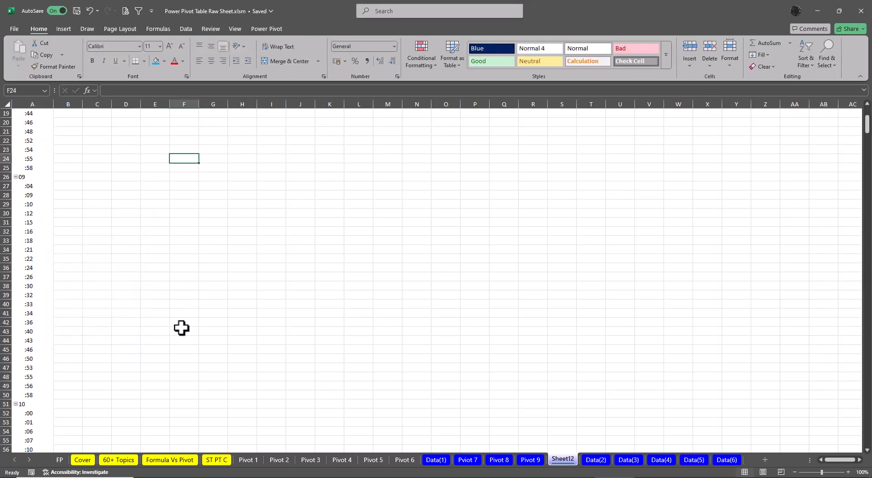
pyautogui.scroll(6, 181, 327)
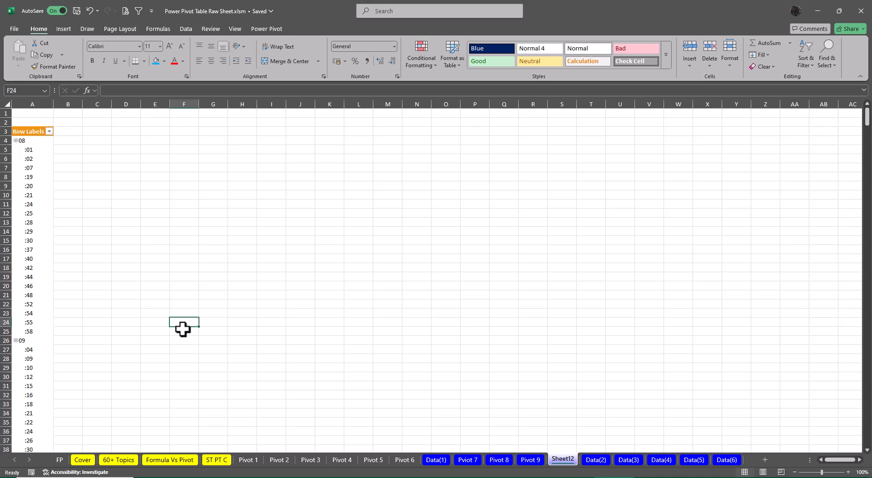
pyautogui.click(49, 144)
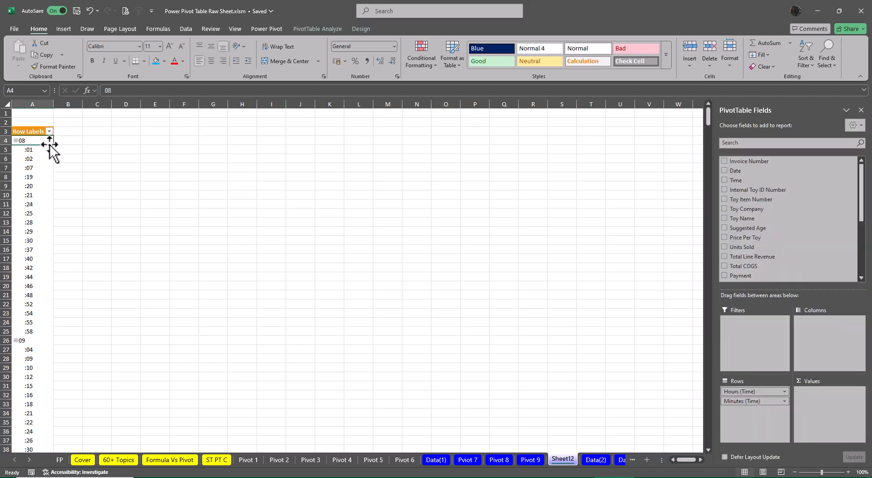
pyautogui.moveTo(769, 258); pyautogui.dragTo(820, 392)
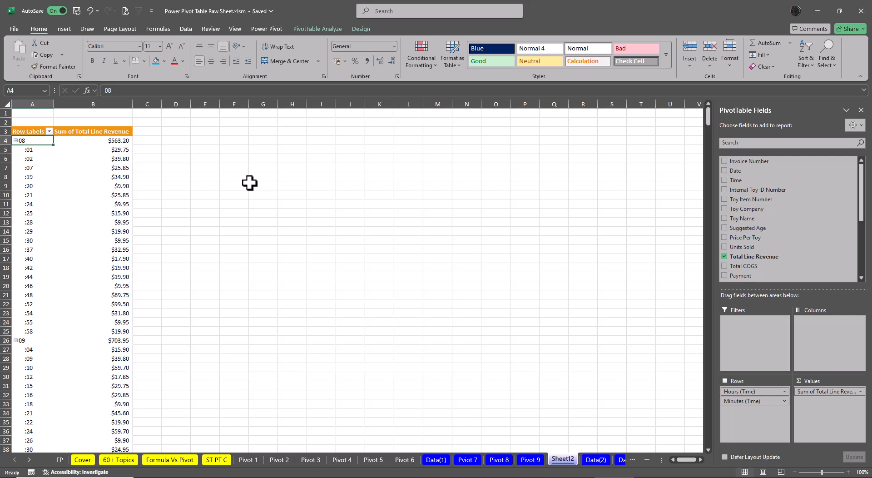
# Insert a column PivotChart of the revenue by hour and minute and place it beside the PivotTable
pyautogui.hotkey('alt', 'F1')
pyautogui.moveTo(340, 236); pyautogui.dragTo(279, 171)
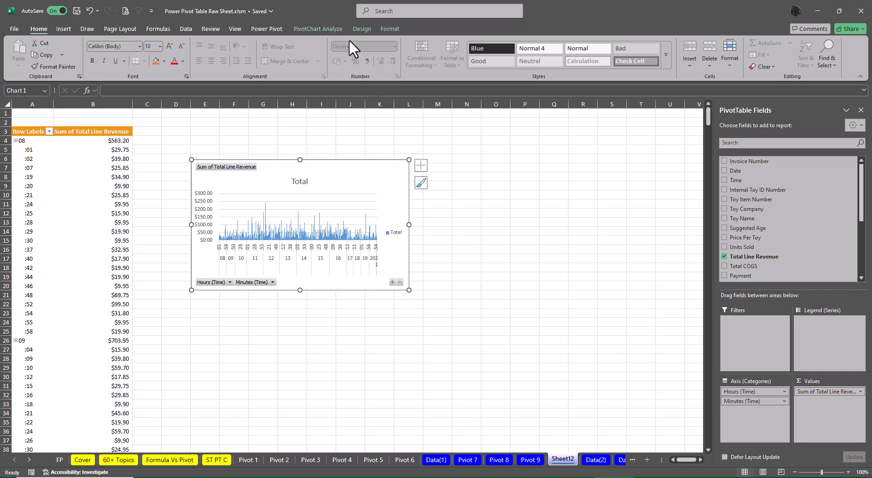
# Insert an Hours (Time) slicer for the PivotChart, place it clear of the chart and filter to hour 08
pyautogui.click(330, 27)
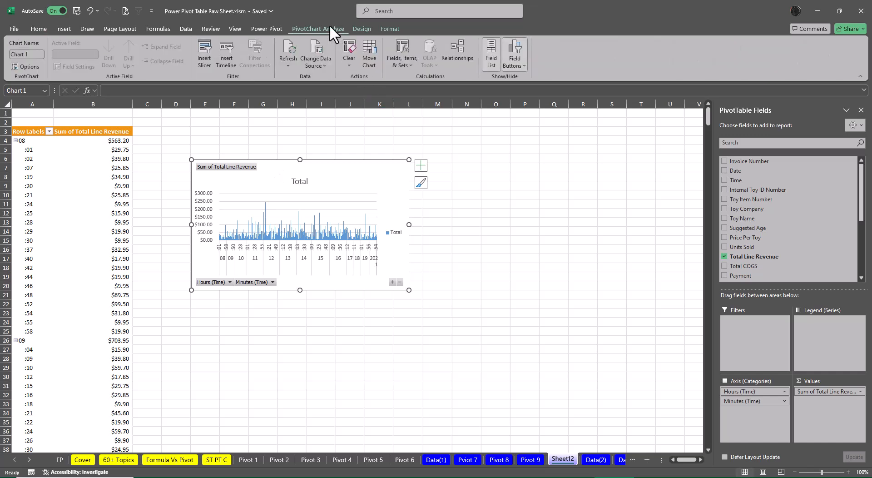
pyautogui.click(206, 54)
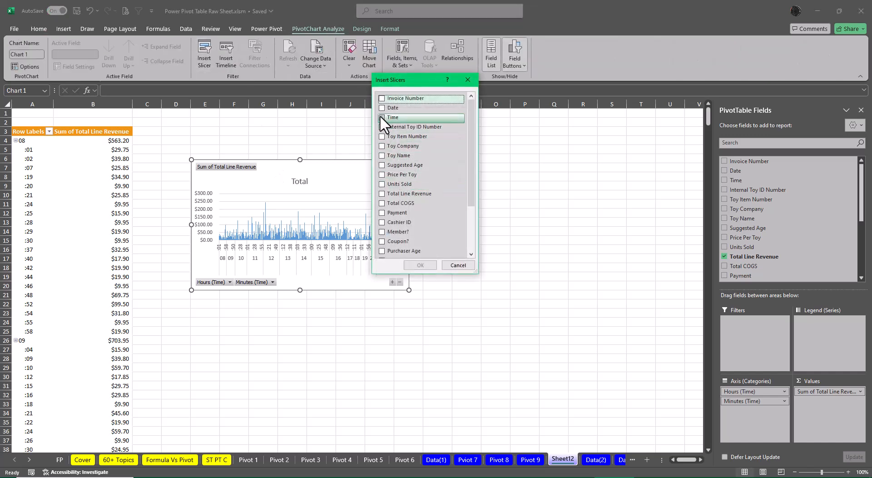
pyautogui.scroll(-3, 430, 196)
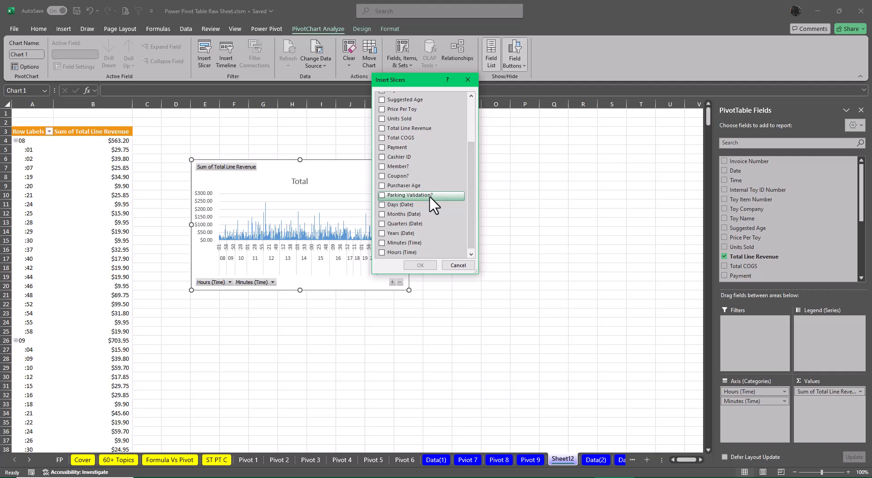
pyautogui.click(386, 250)
pyautogui.click(421, 265)
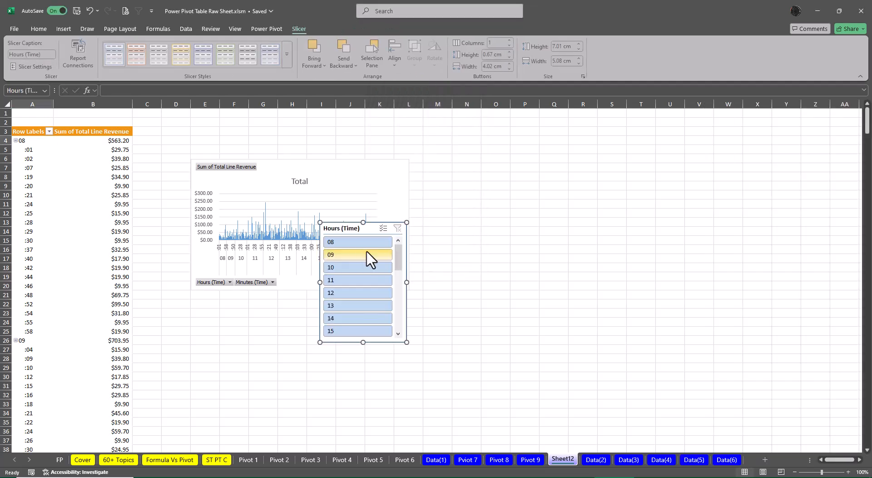
pyautogui.moveTo(350, 228); pyautogui.dragTo(553, 154)
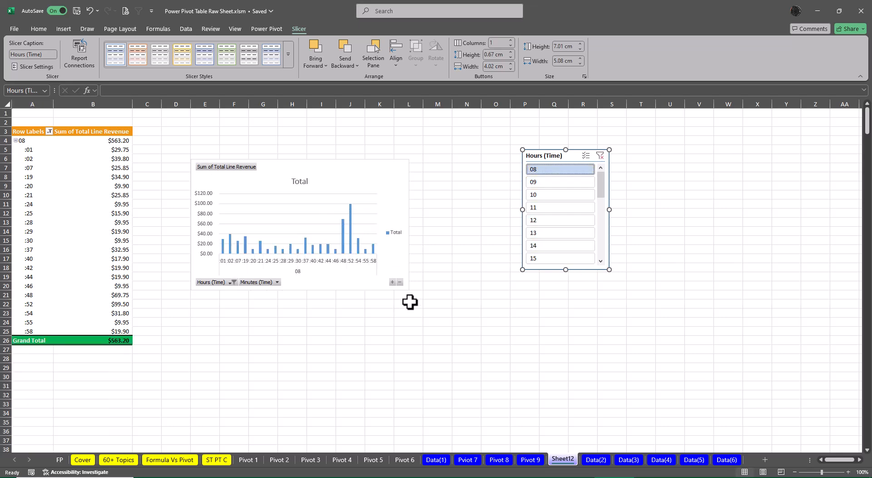
# Enlarge the PivotChart so it spans the space between the PivotTable and the Hours (Time) slicer
pyautogui.click(406, 288)
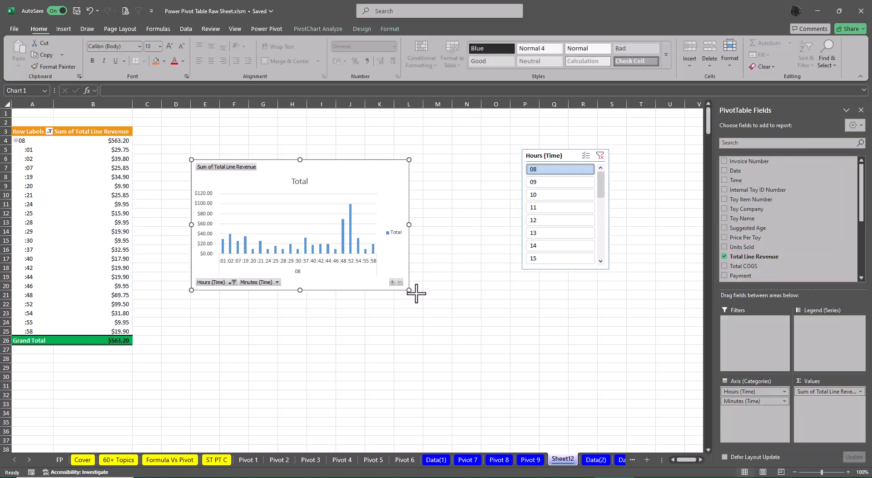
pyautogui.moveTo(409, 290); pyautogui.dragTo(509, 297)
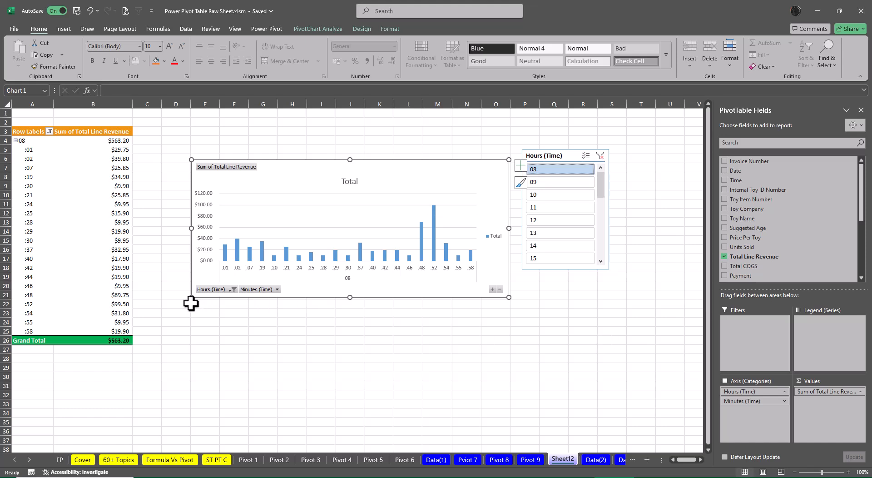
pyautogui.moveTo(191, 297); pyautogui.dragTo(143, 300)
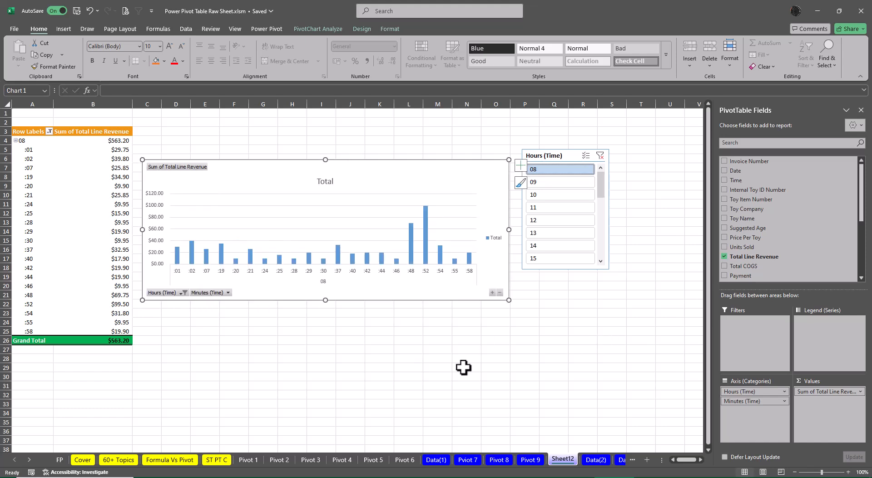
# Filter the PivotTable and chart to hours 09, 10 and 11 in turn, ending with hour 12
pyautogui.click(559, 182)
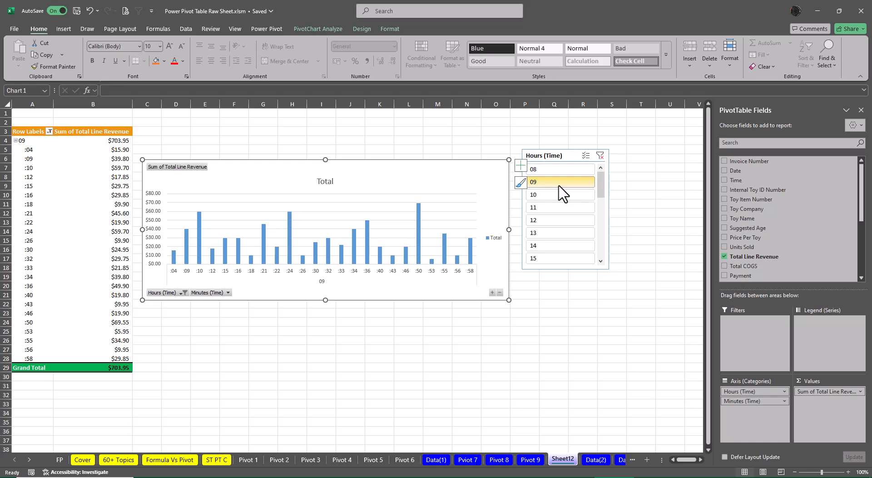
pyautogui.click(558, 194)
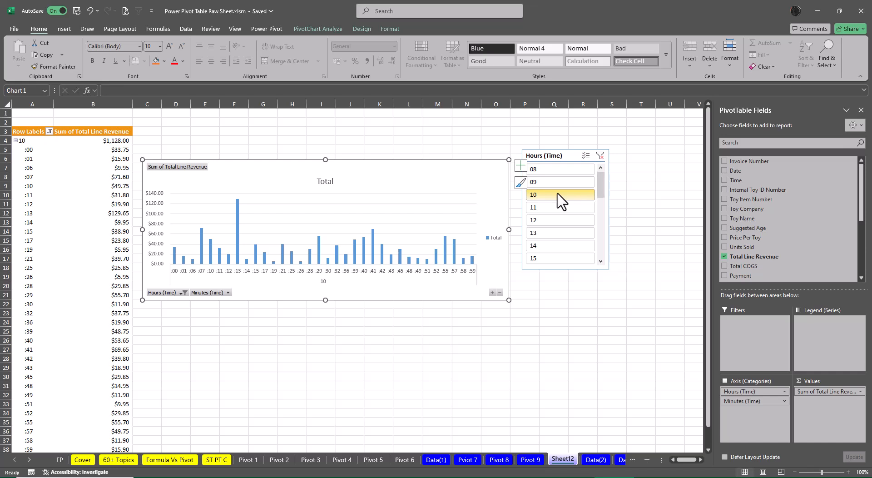
pyautogui.click(566, 209)
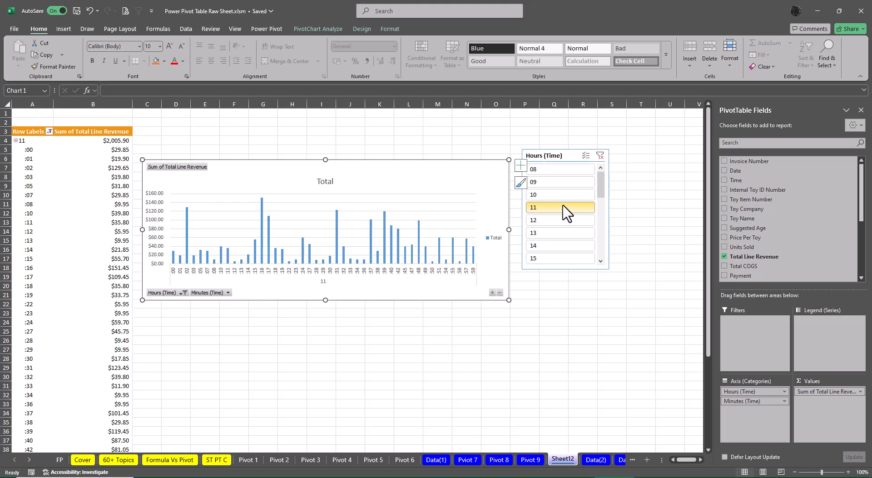
pyautogui.click(567, 223)
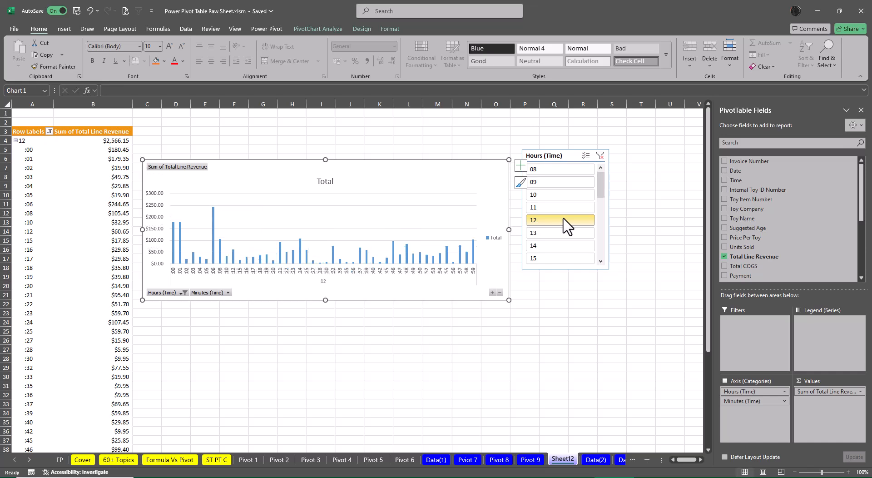
# Collapse the chart to the hour level and expand it back to the minutes, twice
pyautogui.click(500, 292)
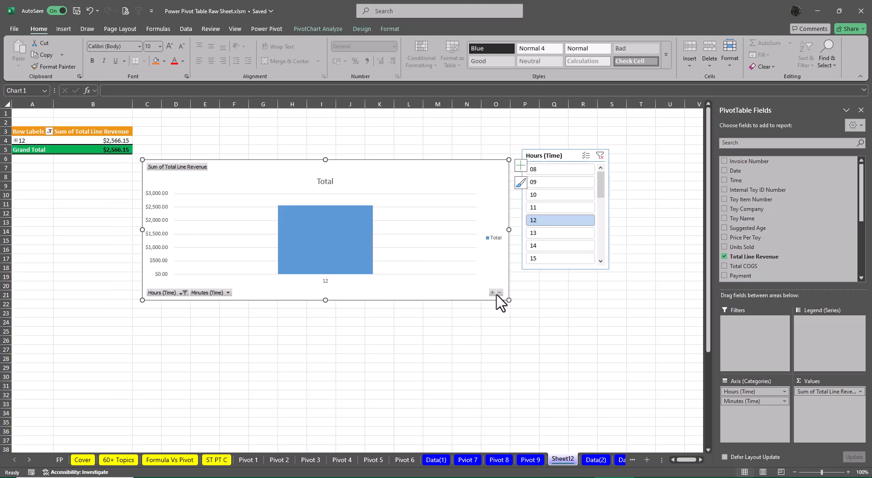
pyautogui.click(493, 292)
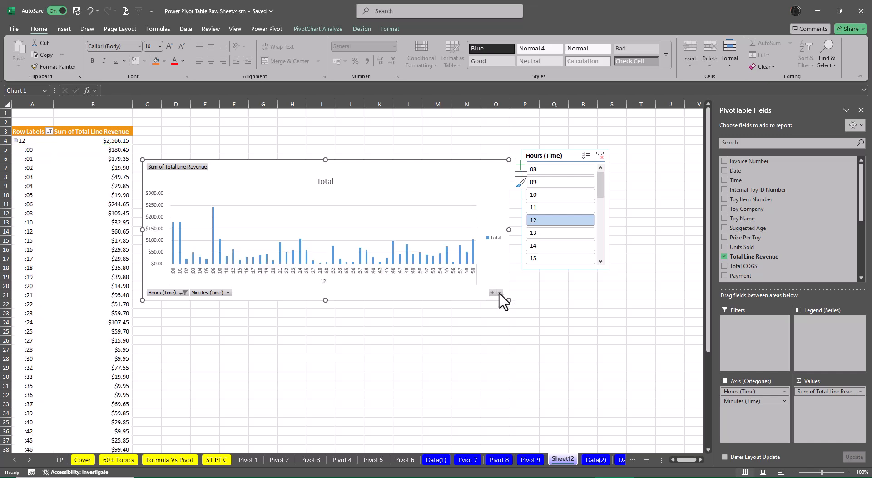
pyautogui.click(500, 292)
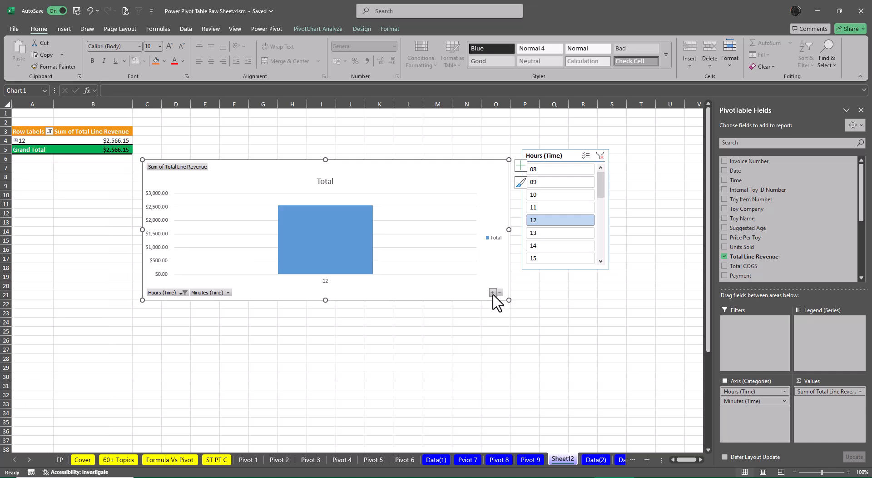
pyautogui.click(493, 293)
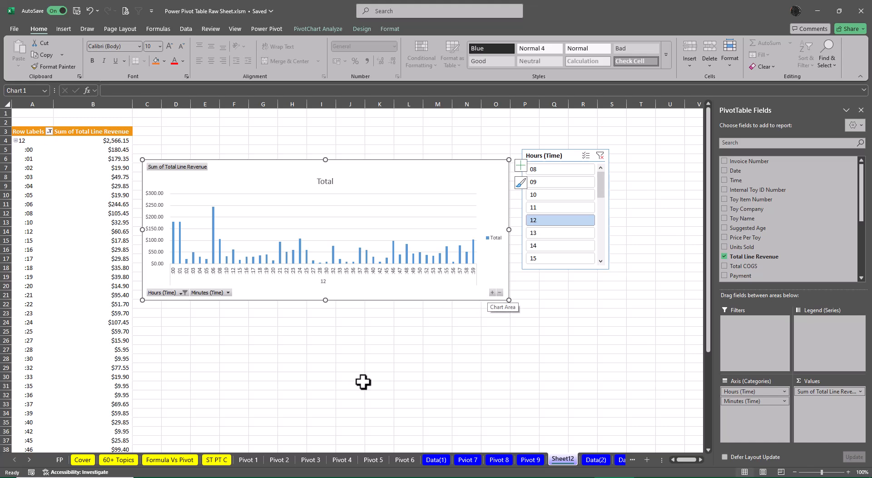
# Go to the Data(2) sheet and look across its notes and tables, returning to cell A1
pyautogui.click(596, 459)
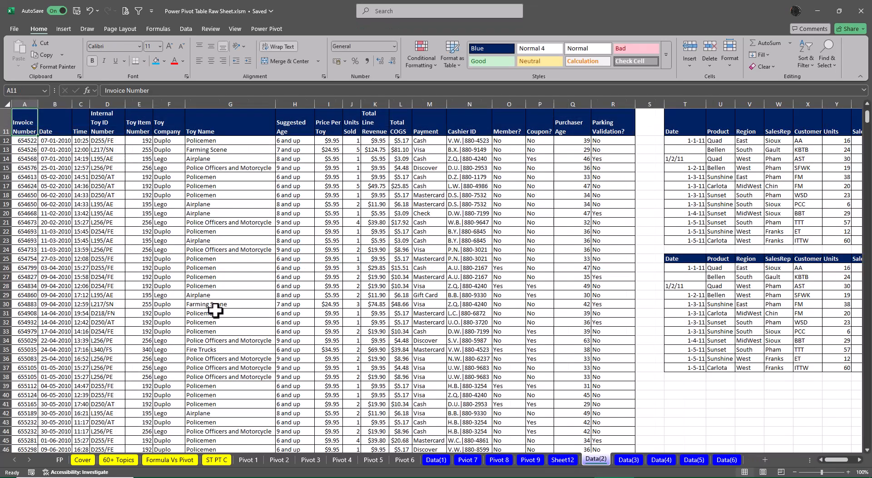
pyautogui.hotkey('ctrl', 'Up')
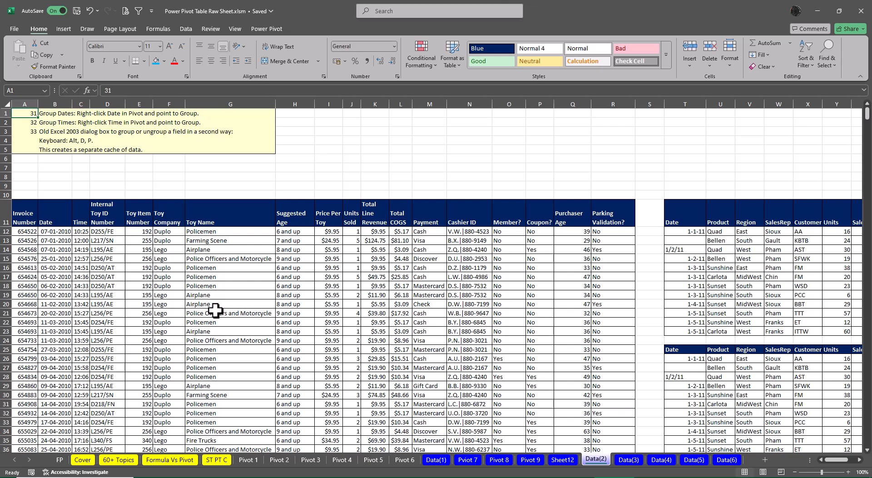
pyautogui.hotkey('alt', 'pagedown')
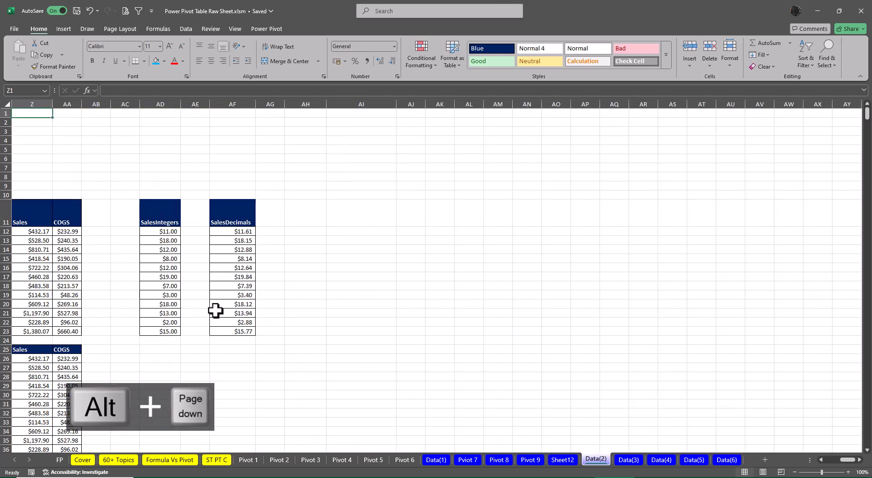
pyautogui.hotkey('alt', 'pagedown')
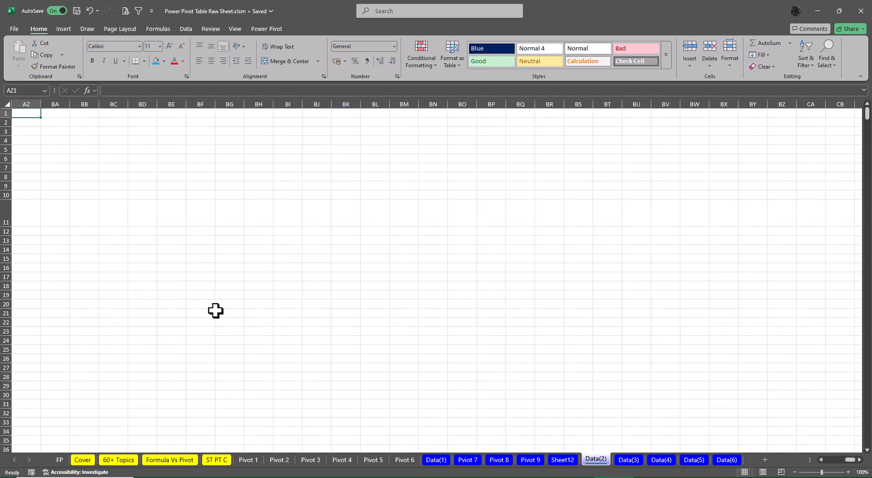
pyautogui.hotkey('ctrl', 'Left')
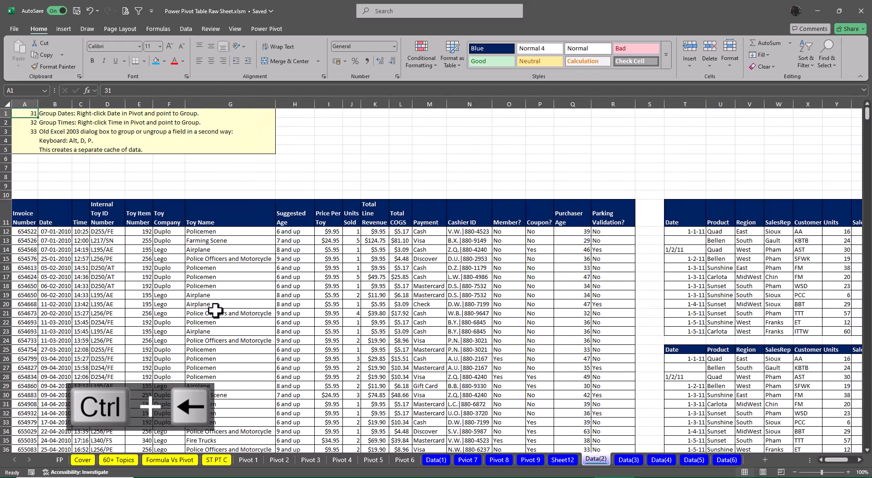
# Look through the topic notes on the Data(3), Data(4) and Data(5) sheets and return to Data(2)
pyautogui.press('ctrl+Next')
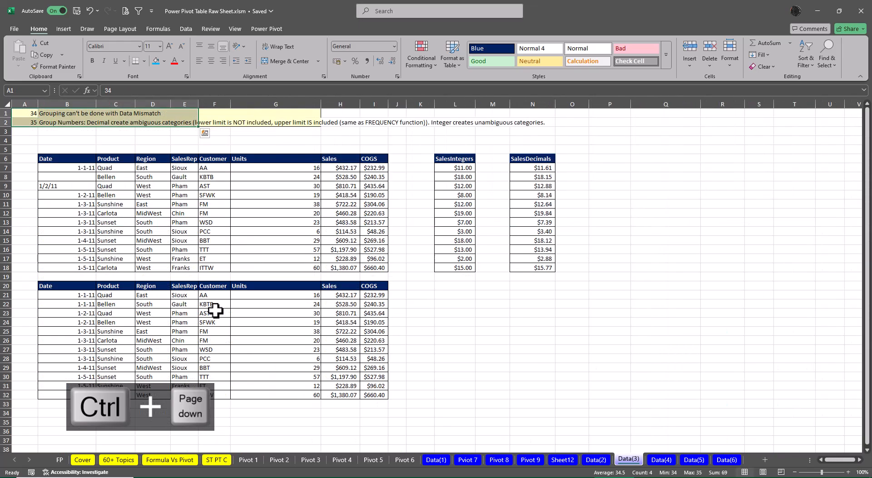
pyautogui.press('Left')
pyautogui.press('Down')
pyautogui.press('Up')
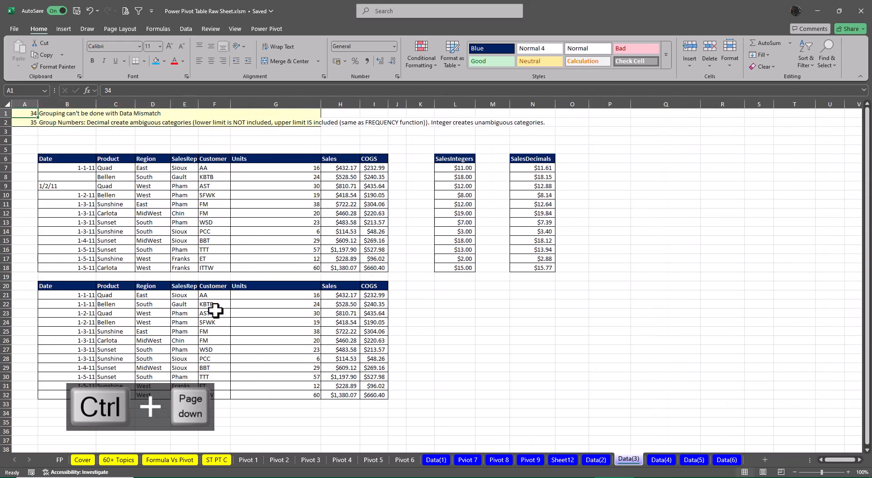
pyautogui.press('Right')
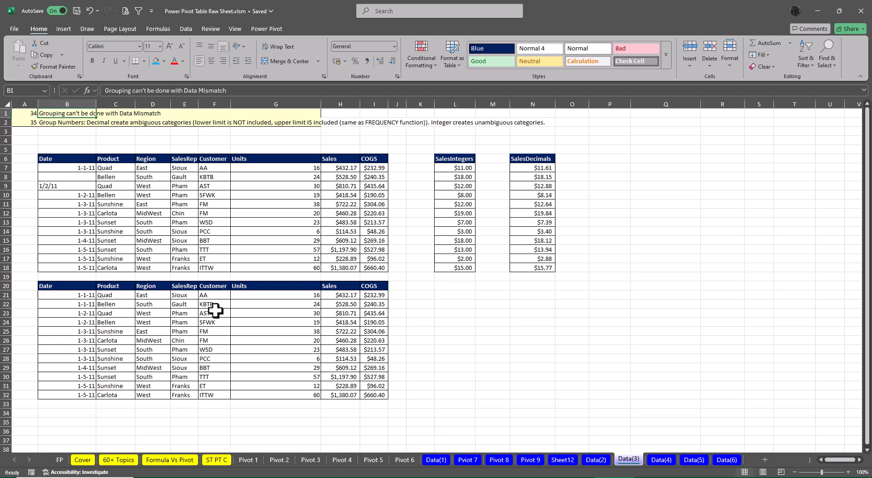
pyautogui.hotkey('ctrl', 'pagedown')
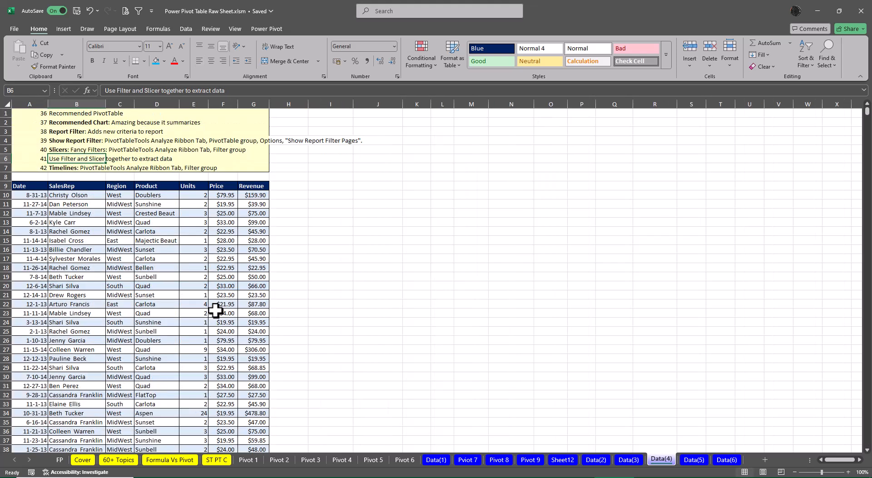
pyautogui.hotkey('ctrl', 'pageup')
pyautogui.hotkey('ctrl', 'pageup')
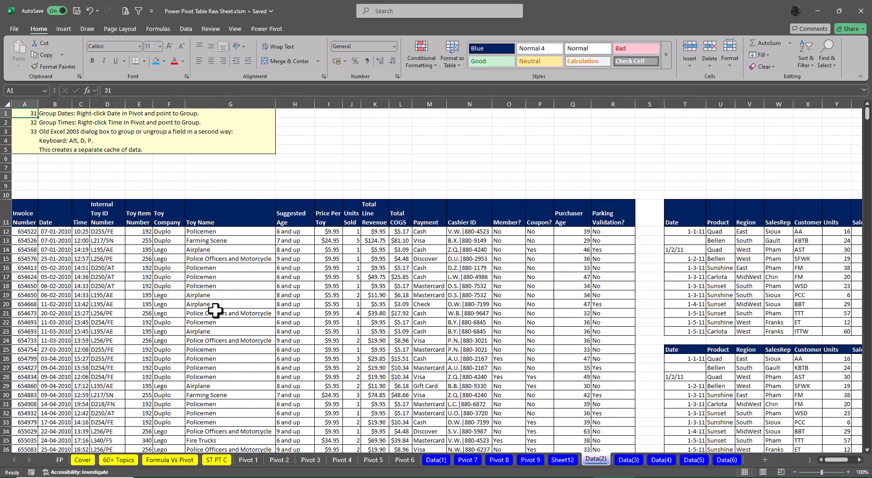
pyautogui.hotkey('ctrl', 'pagedown')
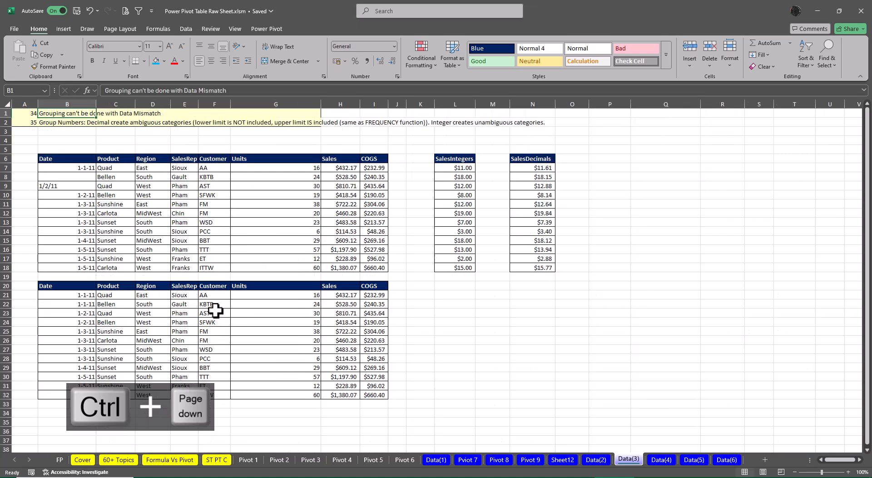
pyautogui.hotkey('ctrl', 'pagedown')
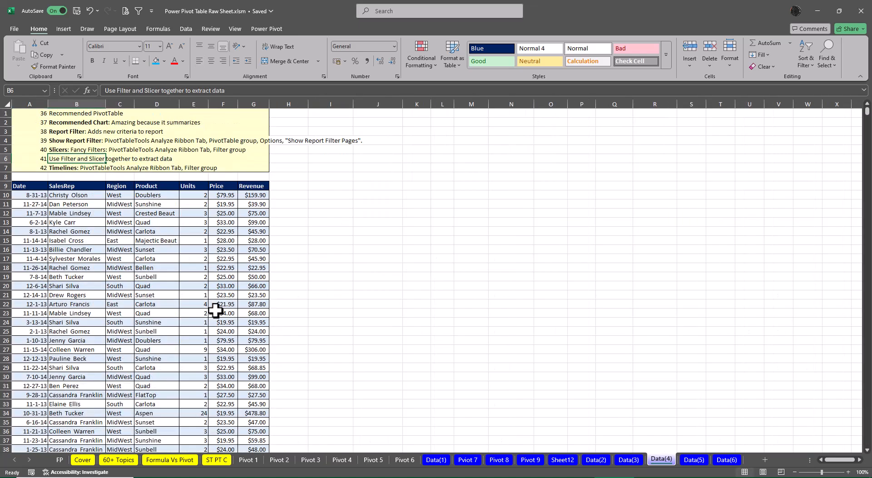
pyautogui.hotkey('ctrl', 'pagedown')
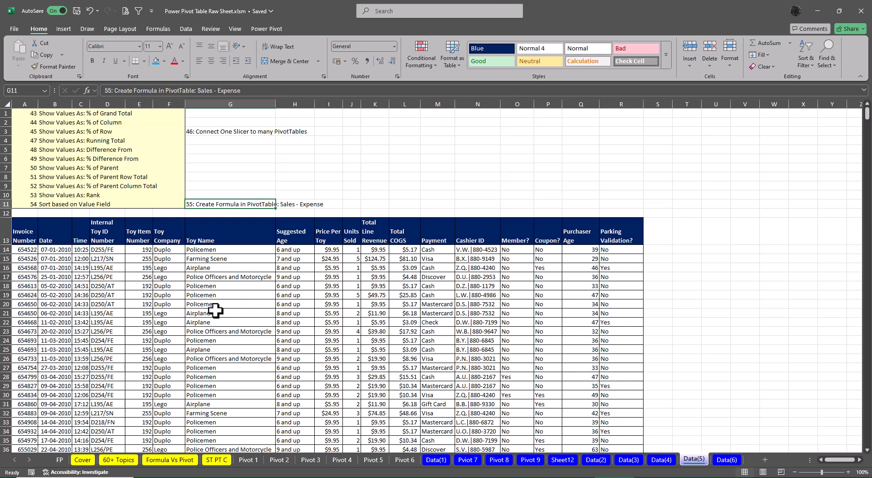
pyautogui.hotkey('ctrl', 'pageup')
pyautogui.hotkey('ctrl', 'pageup')
pyautogui.hotkey('ctrl', 'pageup')
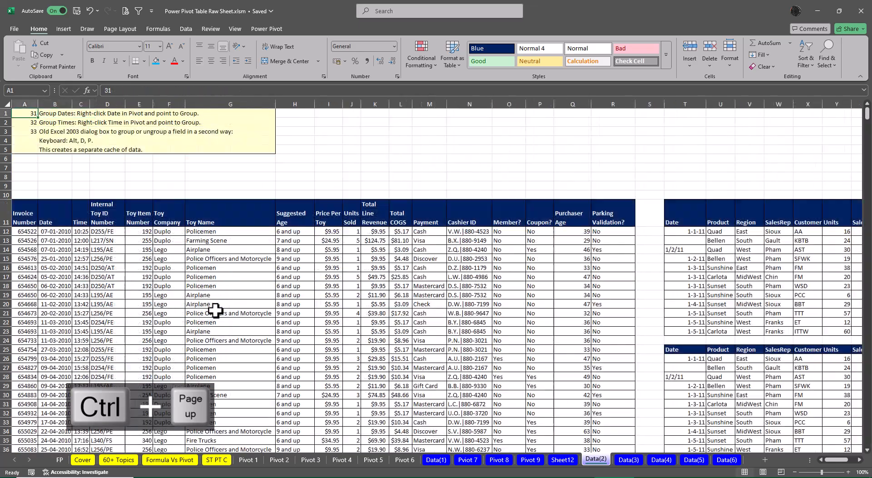
# Read the Data(2) notes on grouping dates and times and on the old Excel 2003 PivotTable dialog
pyautogui.press('Right')
pyautogui.press('Down')
pyautogui.press('Down')
pyautogui.press('Down')
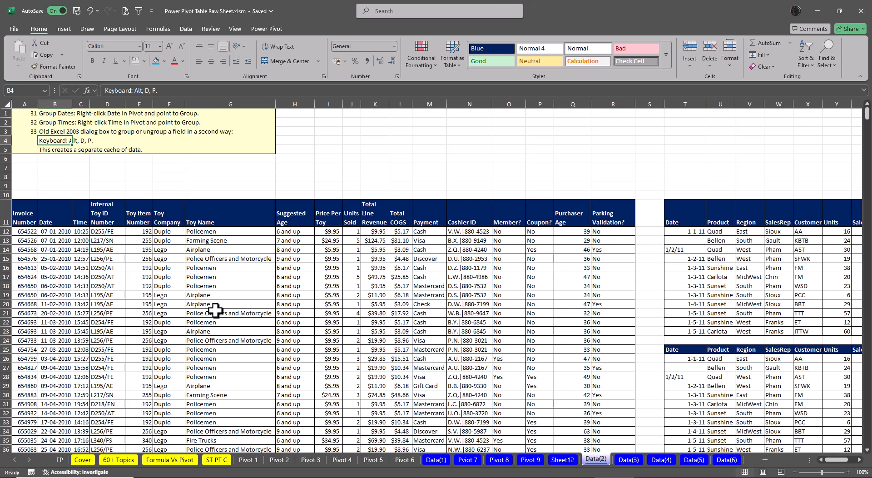
pyautogui.press('Down')
pyautogui.press('Down')
pyautogui.press('Down')
pyautogui.press('Down')
pyautogui.press('Down')
pyautogui.press('Down')
pyautogui.press('Down')
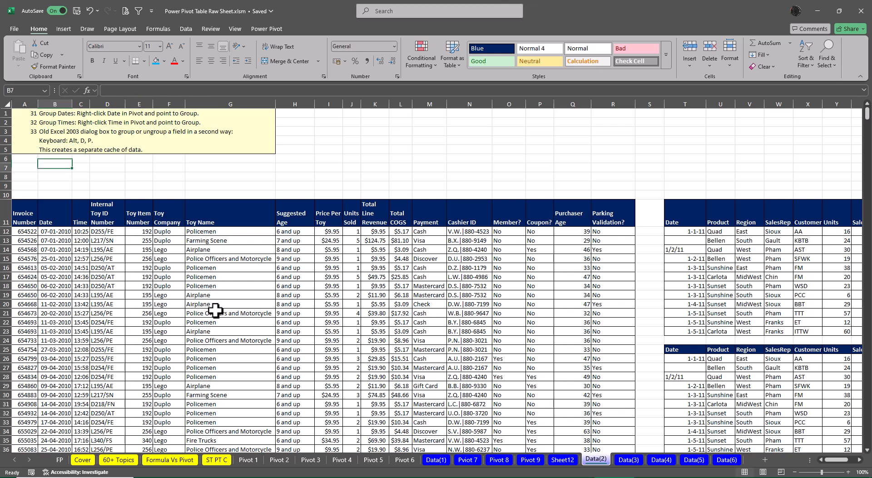
pyautogui.press('Left')
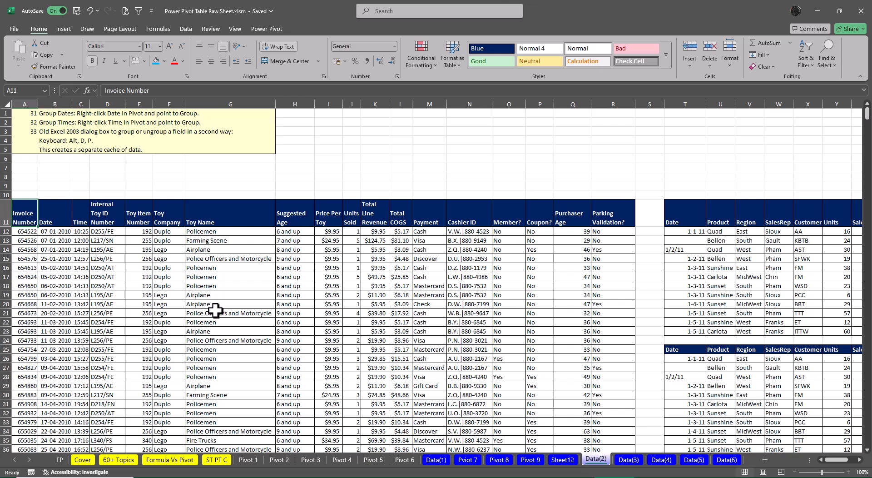
pyautogui.hotkey('alt', 'd')
pyautogui.hotkey('alt', 'p')
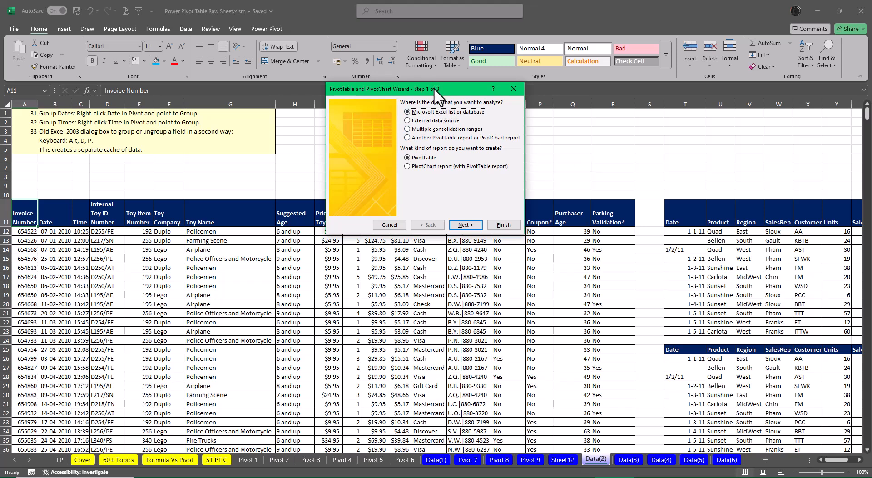
pyautogui.moveTo(435, 88); pyautogui.dragTo(456, 167)
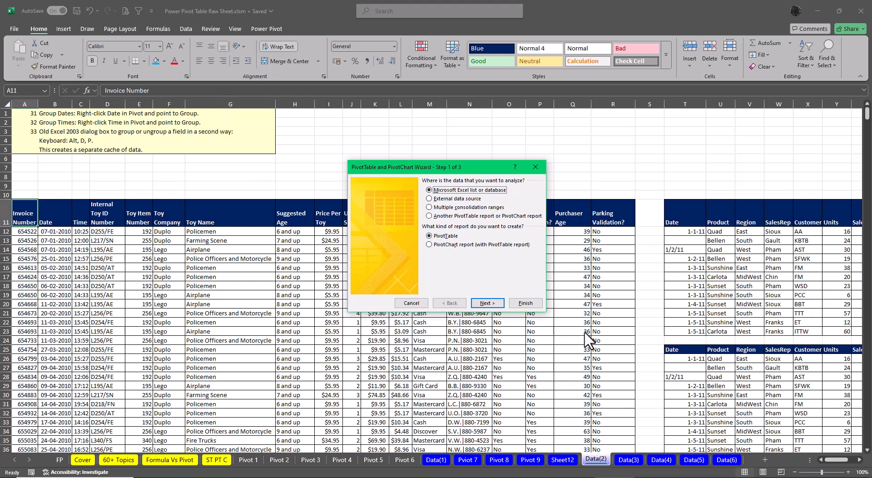
pyautogui.click(536, 167)
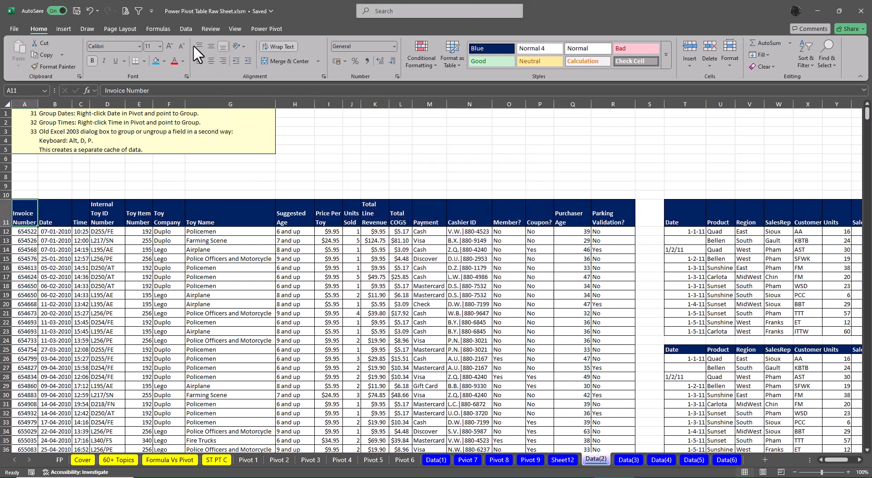
pyautogui.click(66, 27)
pyautogui.click(23, 66)
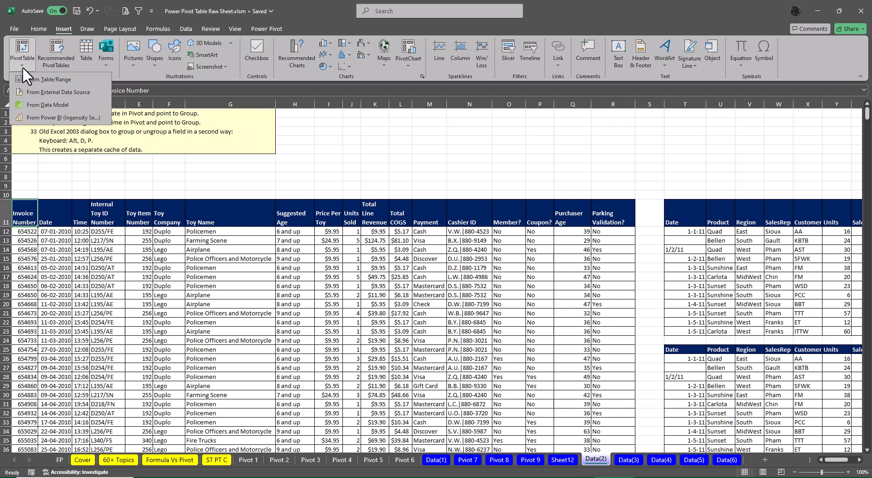
pyautogui.click(390, 302)
# Create a PivotTable on a new worksheet from the Data(2) sales table with the legacy wizard, keeping it separate from the existing report
pyautogui.click(394, 269)
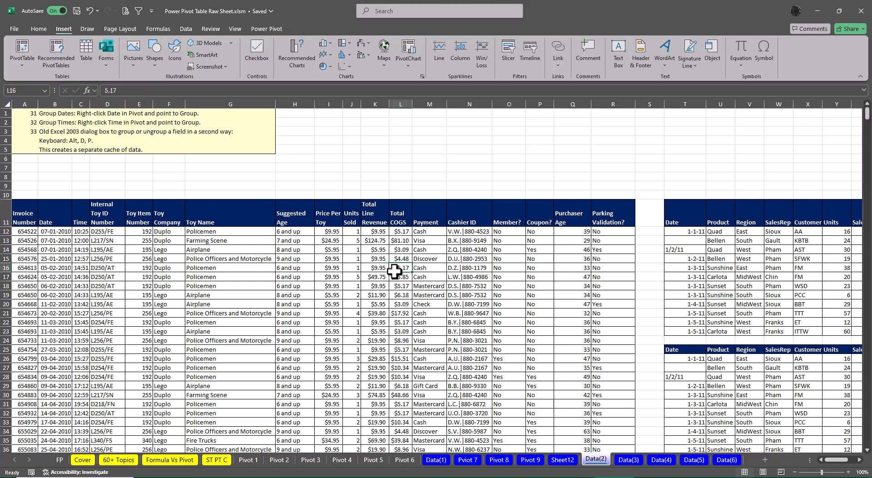
pyautogui.hotkey('alt', 'd')
pyautogui.press('p')
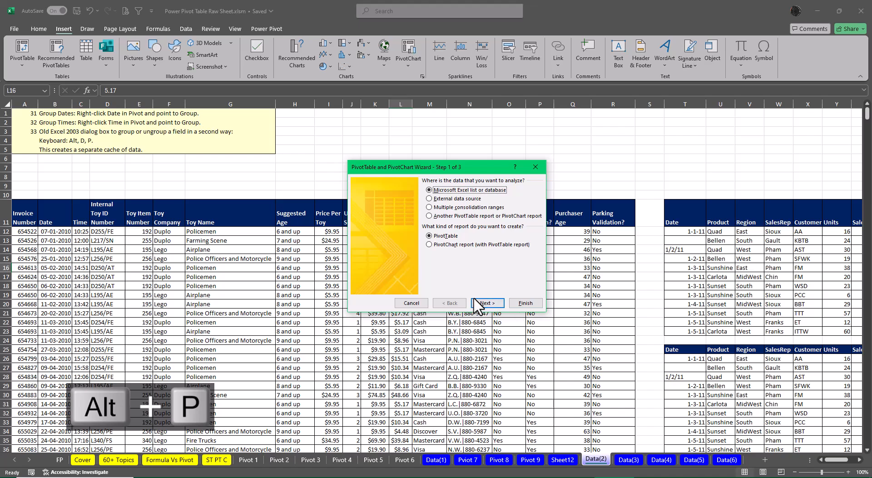
pyautogui.click(485, 303)
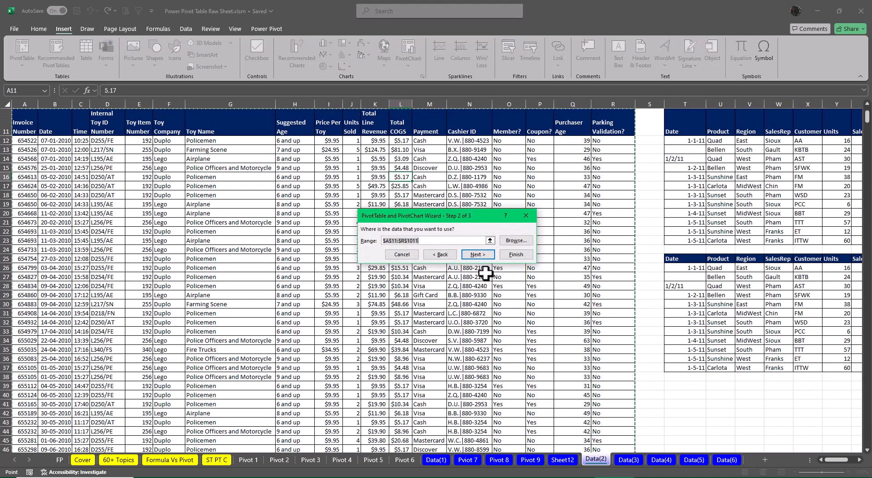
pyautogui.click(479, 255)
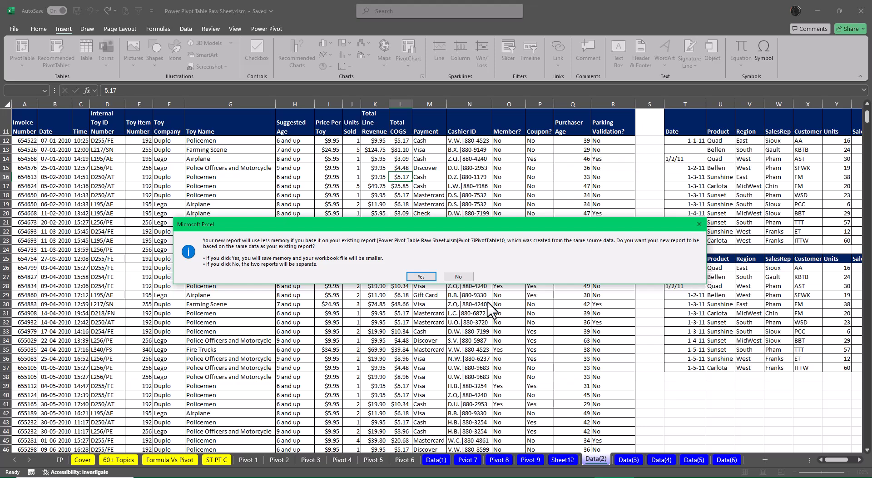
pyautogui.click(458, 277)
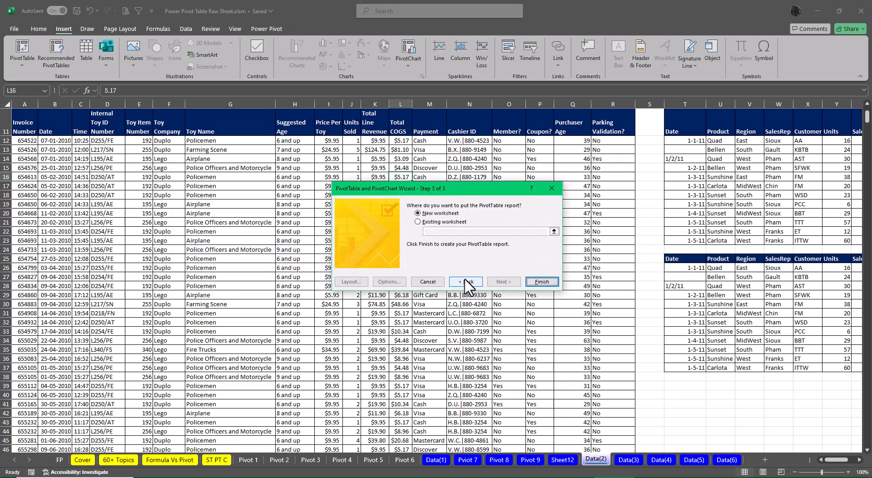
pyautogui.click(550, 282)
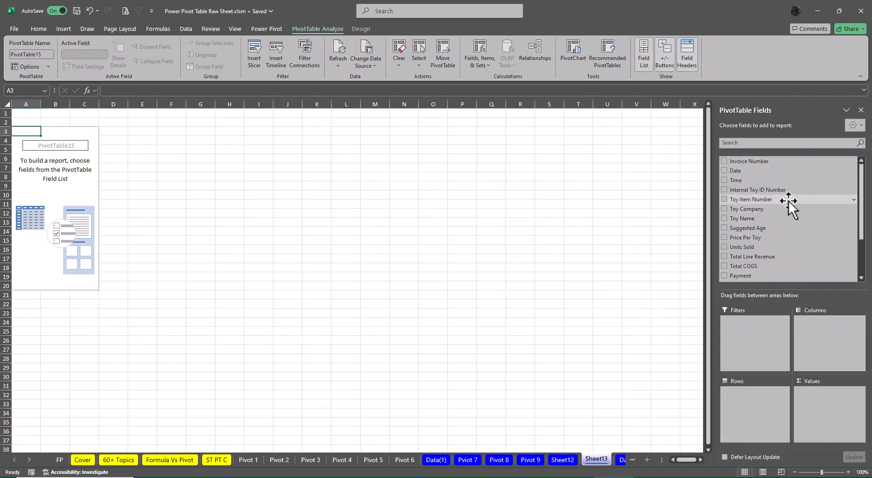
# Add Date to the rows and Total Line Revenue to the values of the new PivotTable
pyautogui.click(725, 170)
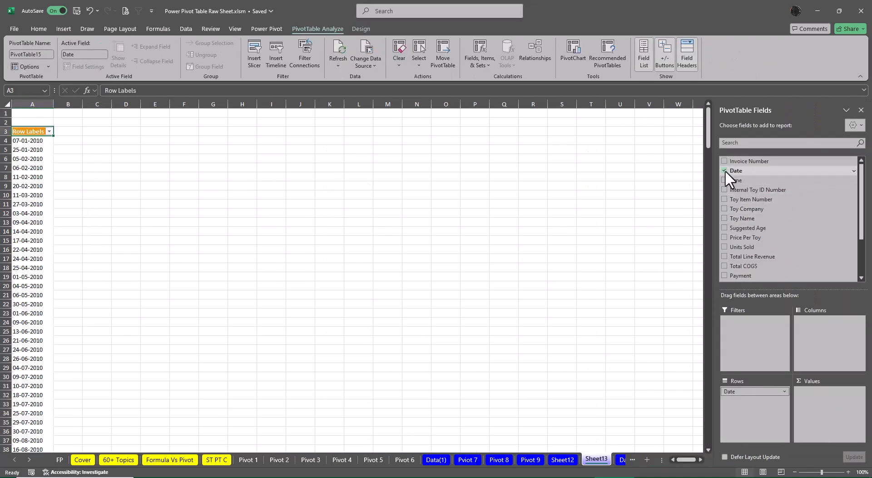
pyautogui.scroll(-2, 784, 250)
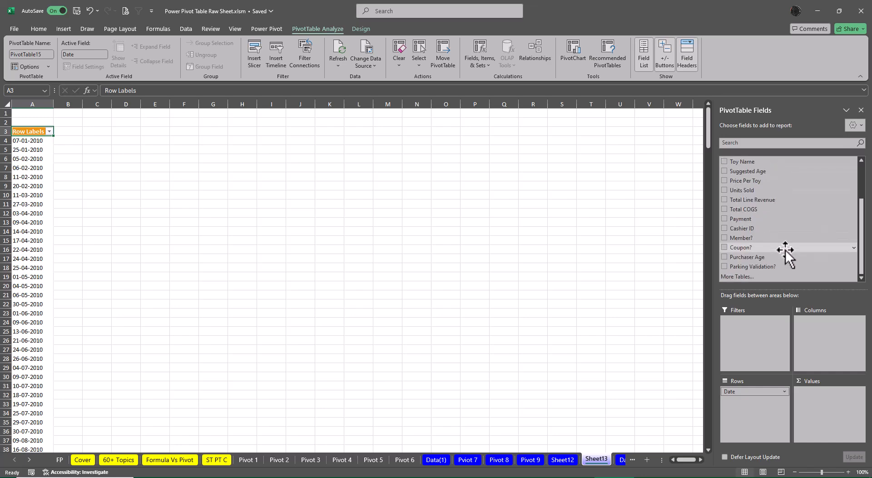
pyautogui.click(726, 201)
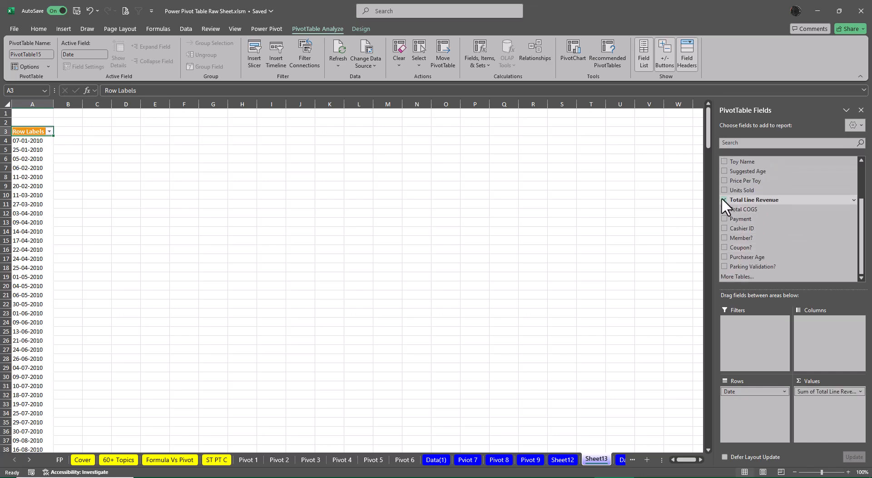
# Group the PivotTable's dates by months and years
pyautogui.rightClick(28, 142)
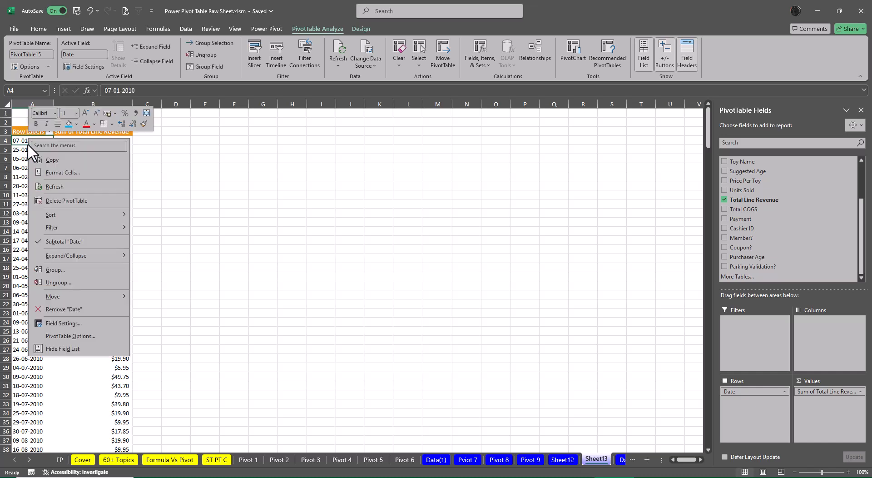
pyautogui.click(70, 271)
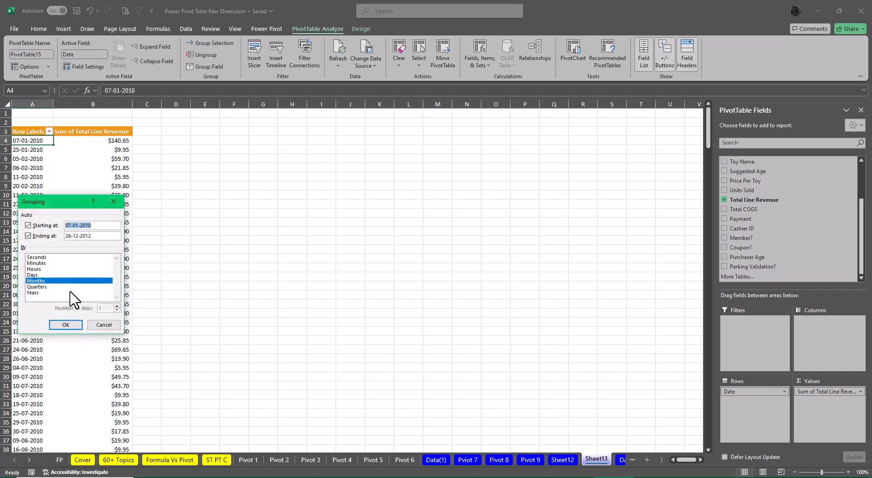
pyautogui.click(40, 293)
pyautogui.click(66, 325)
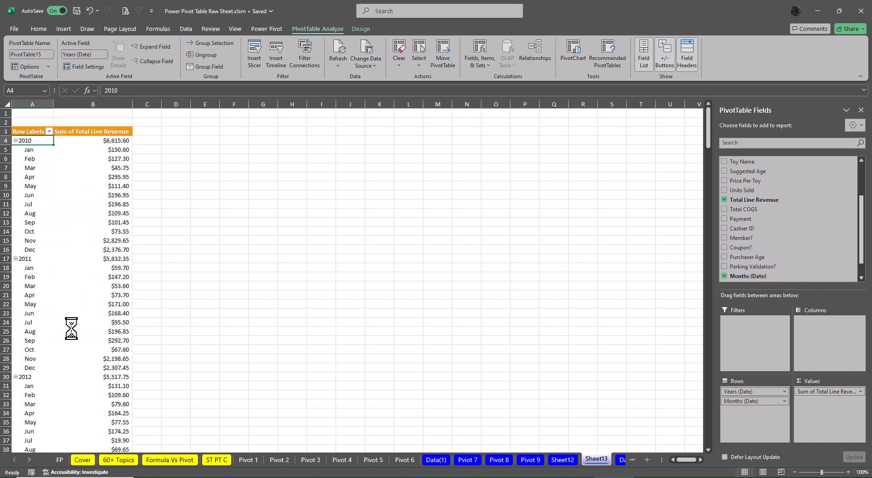
pyautogui.click(350, 222)
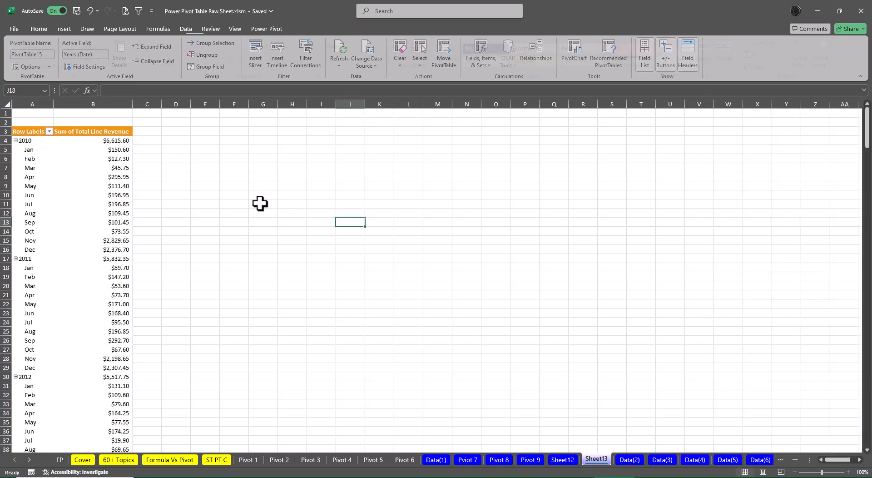
pyautogui.click(31, 142)
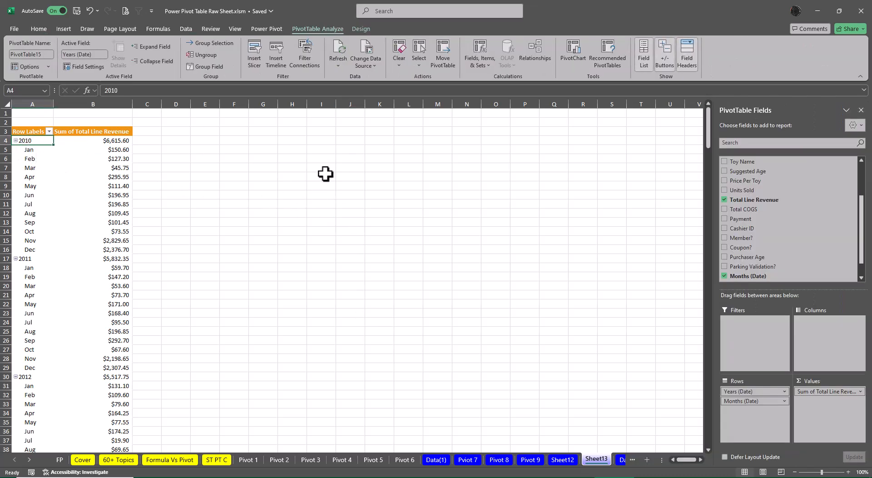
# Rename Sheet12 as Pivot 10 and Sheet13 as Pivot 11
pyautogui.click(568, 461)
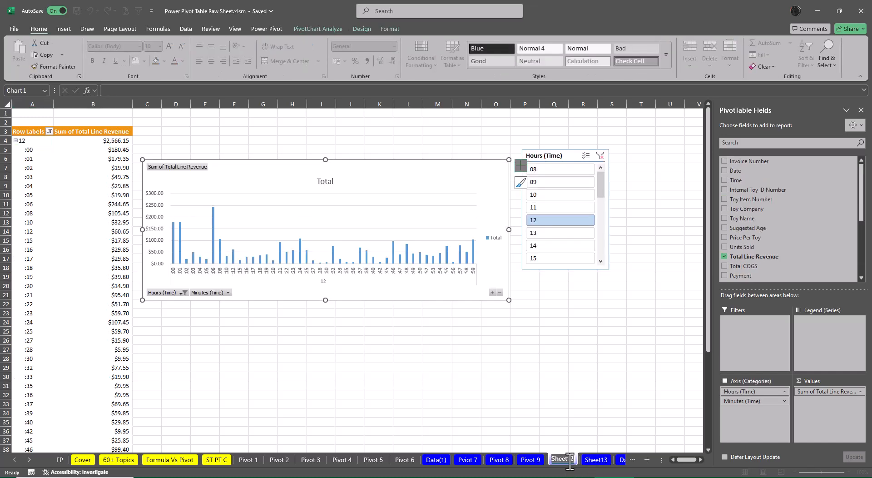
pyautogui.write('P')
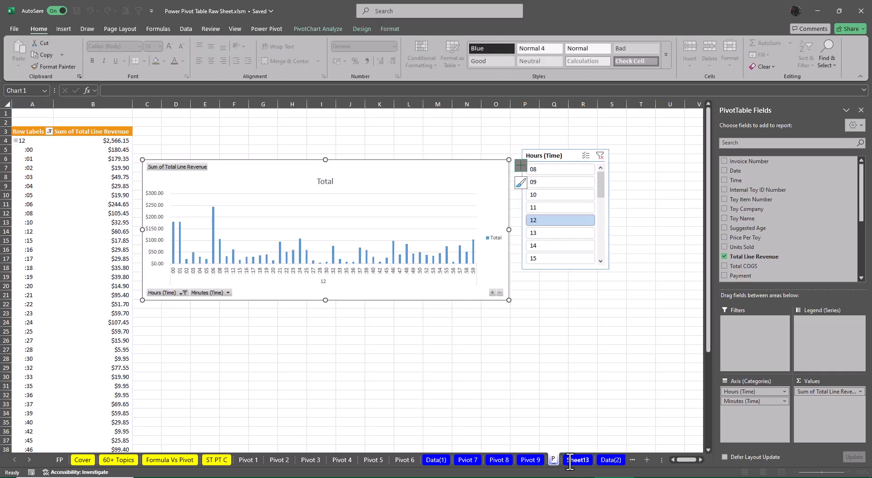
pyautogui.write('ivot 10')
pyautogui.press('Return')
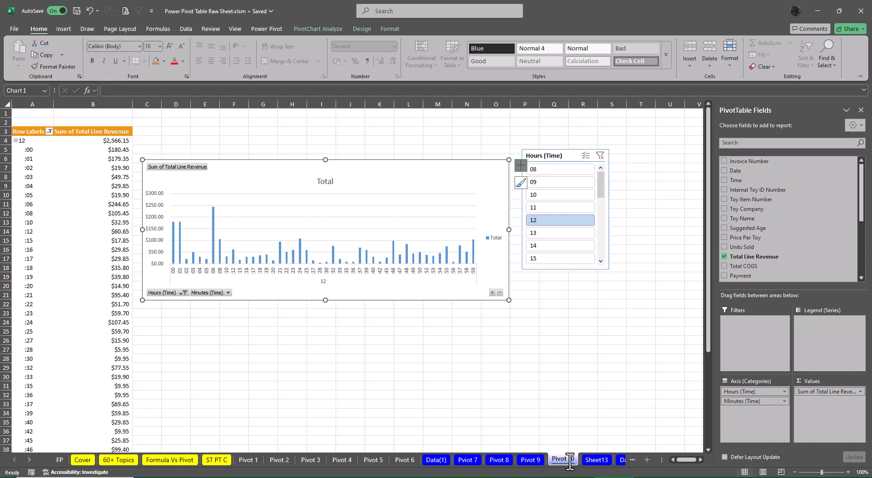
pyautogui.click(606, 461)
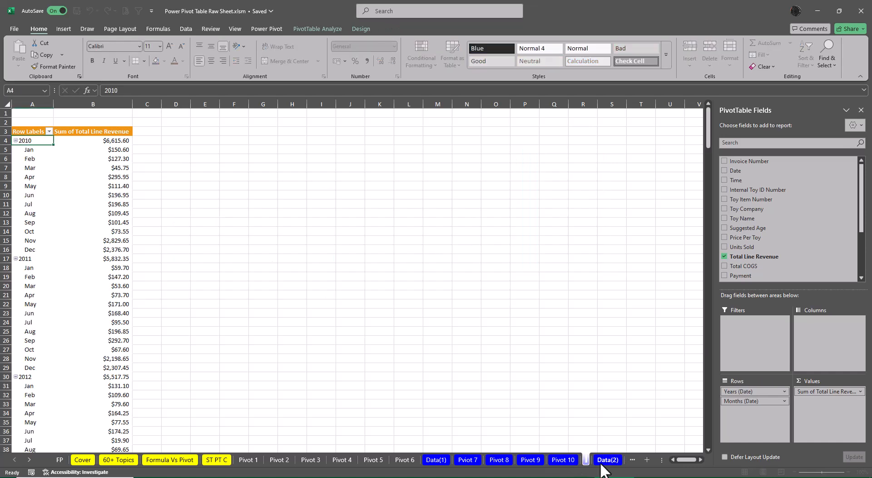
pyautogui.write('Pivot 11')
pyautogui.press('Return')
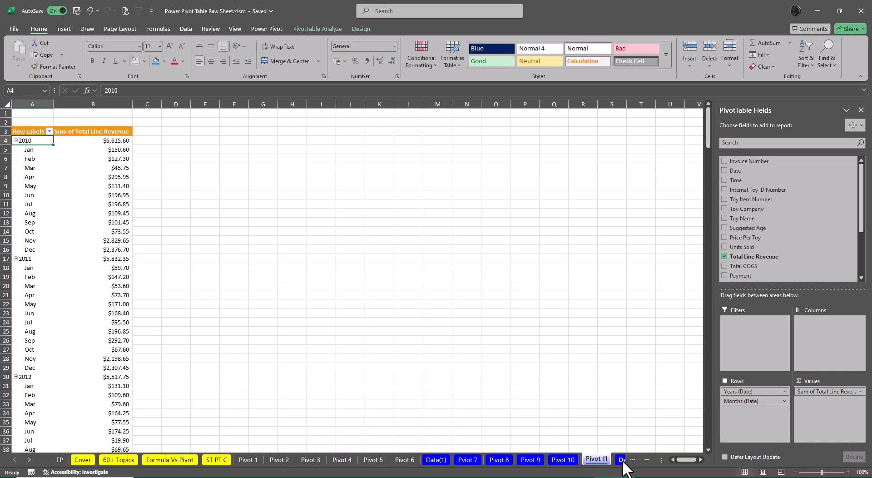
# Run the legacy PivotTable wizard on the Data(2) range A11:R1011, choosing to keep the new report separate from the existing one
pyautogui.click(622, 460)
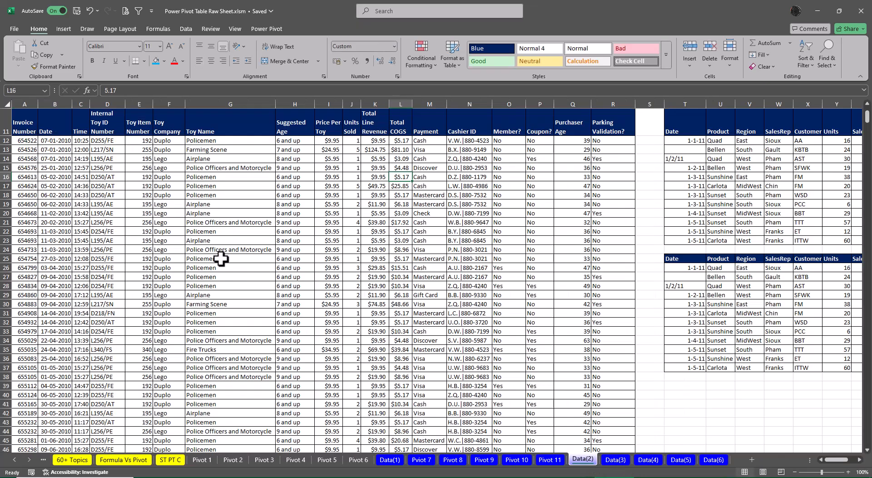
pyautogui.click(26, 126)
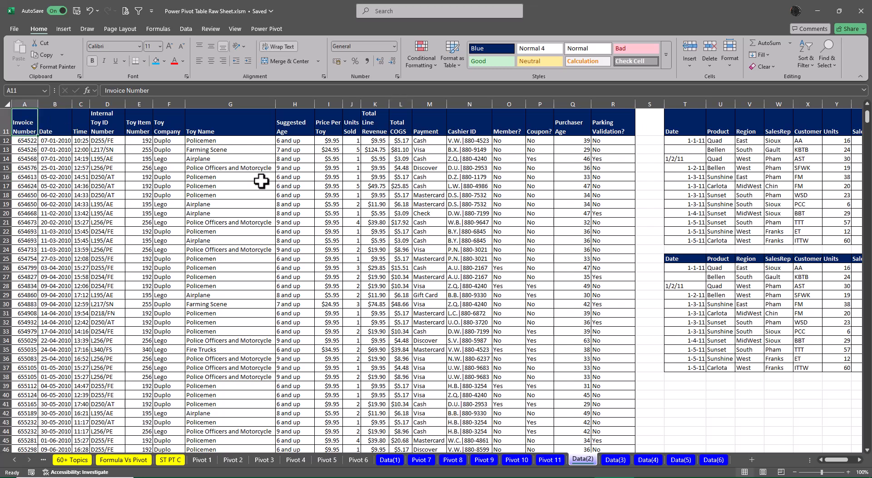
pyautogui.hotkey('alt', 'd')
pyautogui.hotkey('alt', 'p')
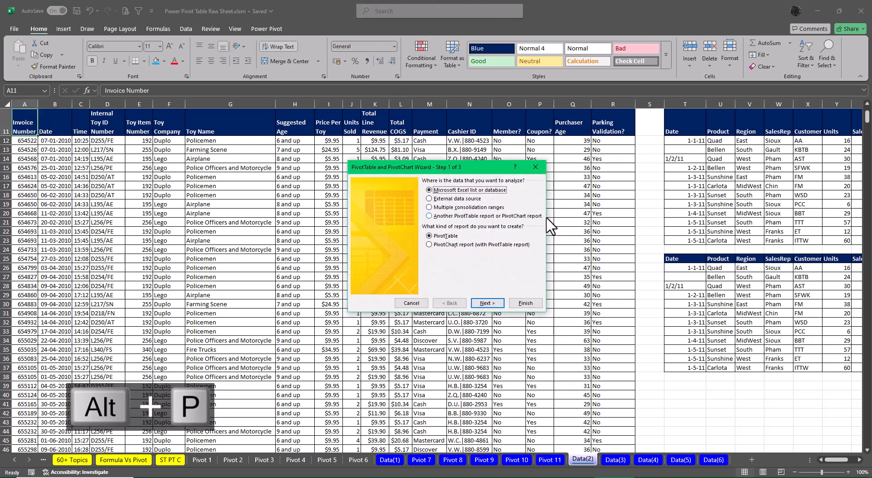
pyautogui.click(493, 304)
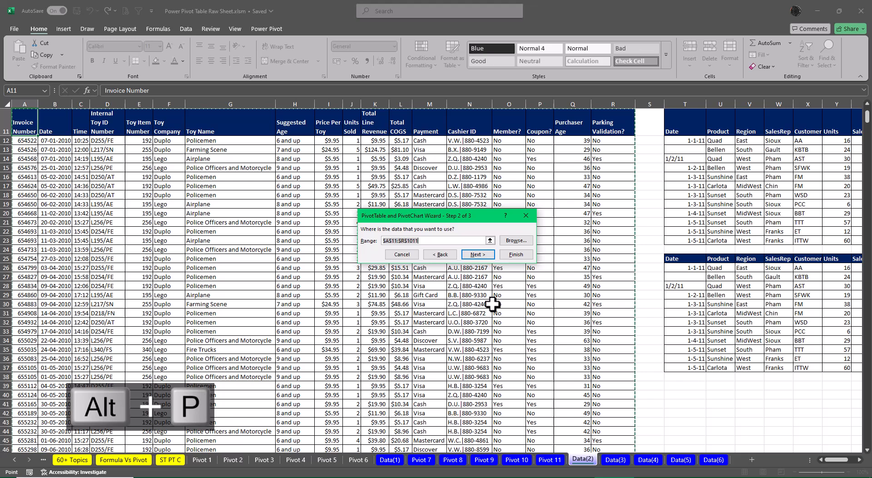
pyautogui.click(480, 257)
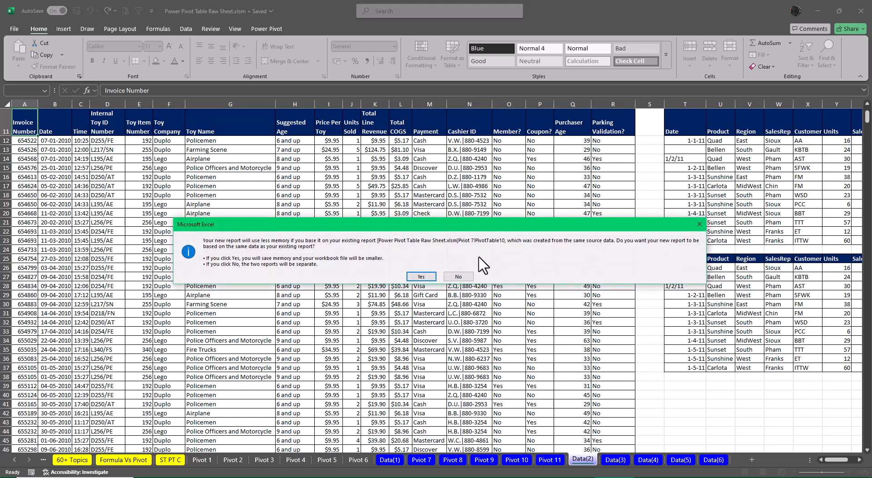
pyautogui.click(464, 278)
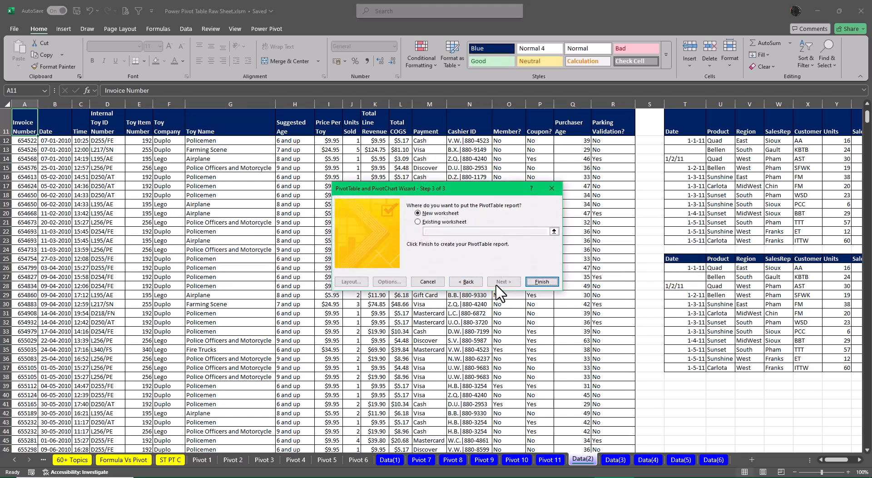
# Place the wizard's PivotTable in cell E3 of the existing Pivot 11 sheet and finish creating it
pyautogui.click(418, 223)
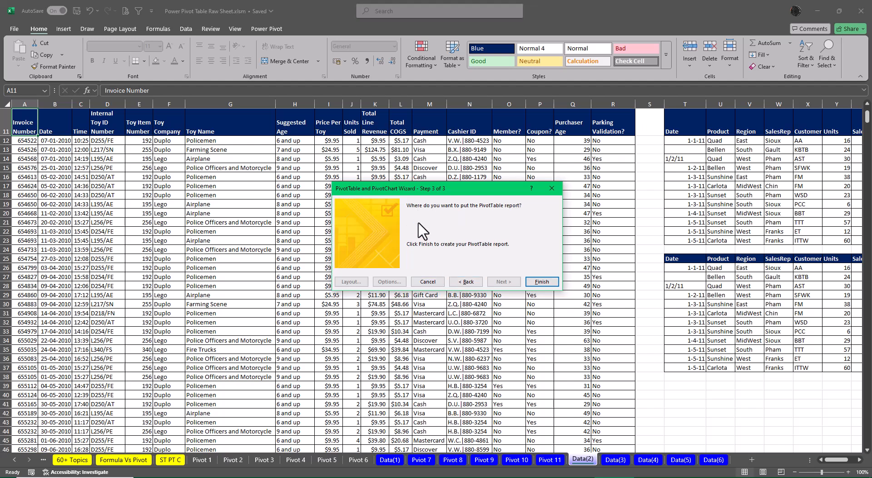
pyautogui.click(554, 231)
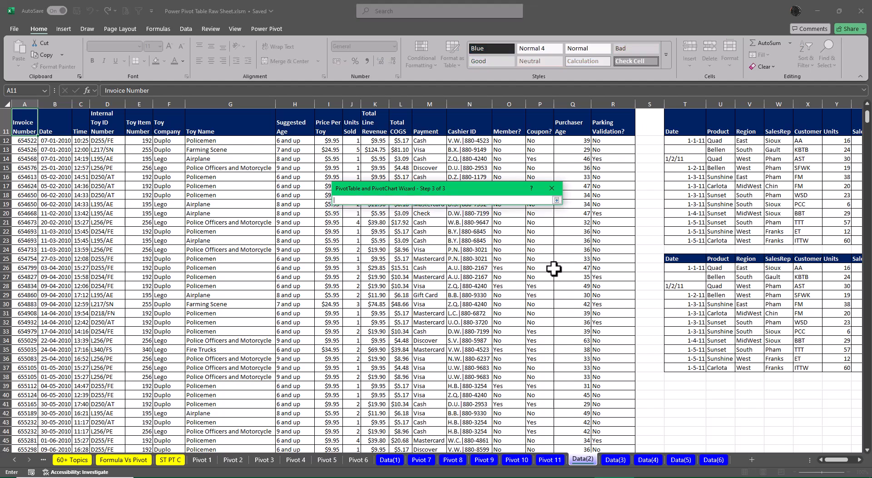
pyautogui.click(550, 460)
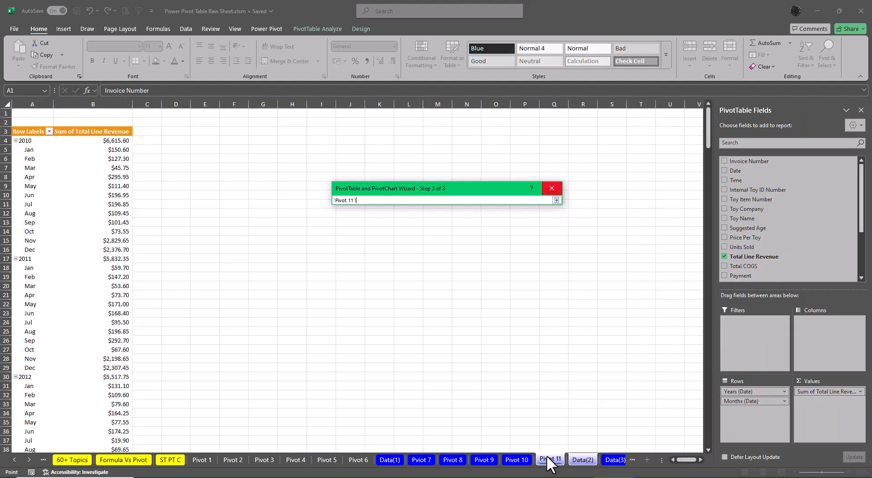
pyautogui.click(208, 132)
pyautogui.click(557, 200)
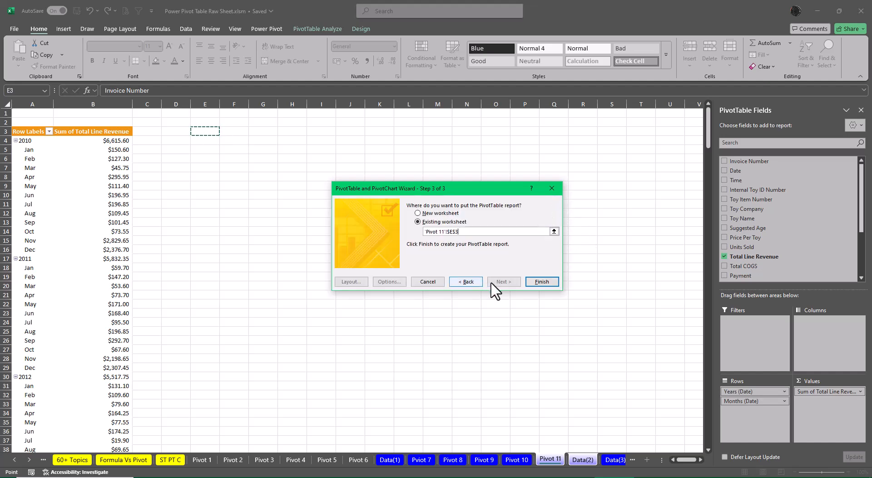
pyautogui.click(545, 283)
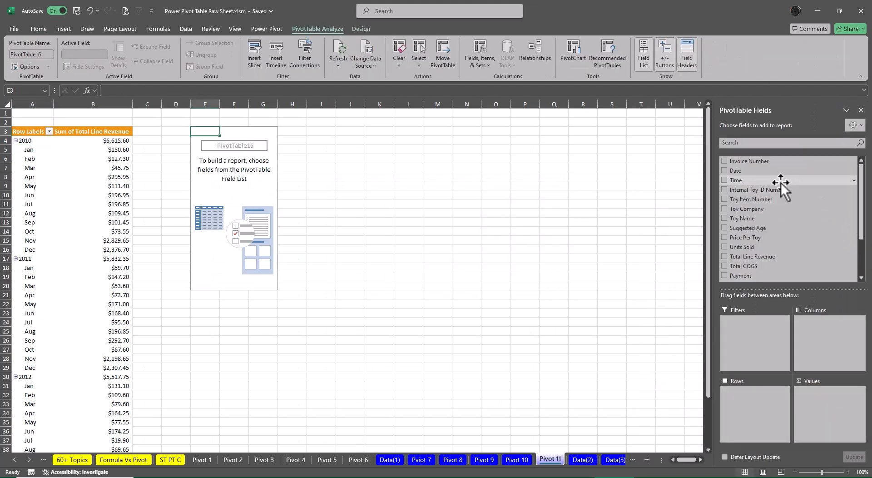
# Add Time as rows and Total Line Revenue as values to the Pivot 11 report, and group its times by hours and minutes
pyautogui.click(726, 180)
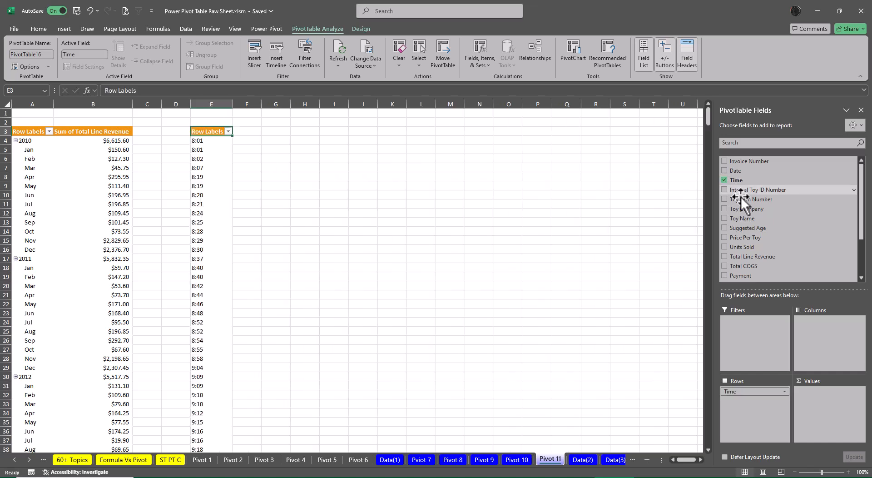
pyautogui.click(725, 256)
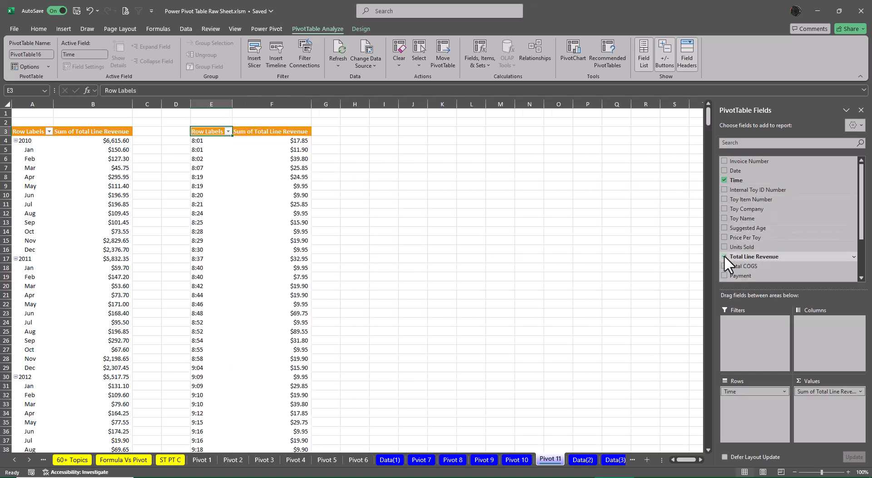
pyautogui.rightClick(210, 141)
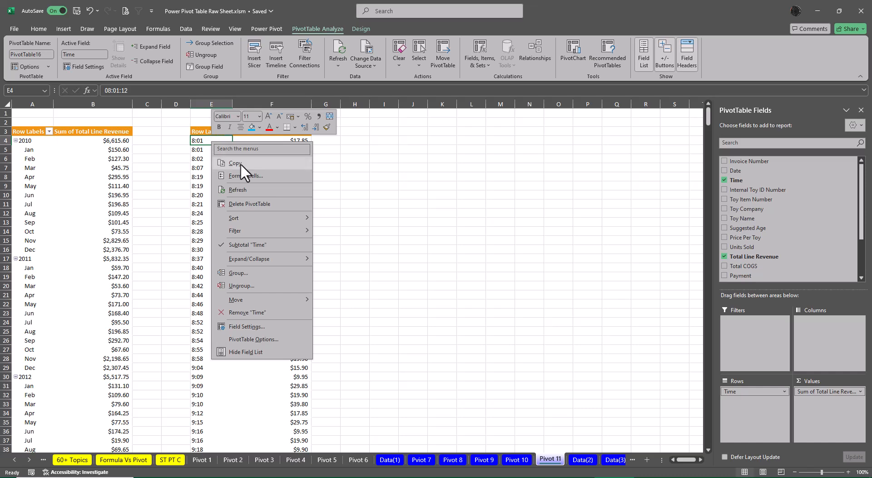
pyautogui.click(255, 272)
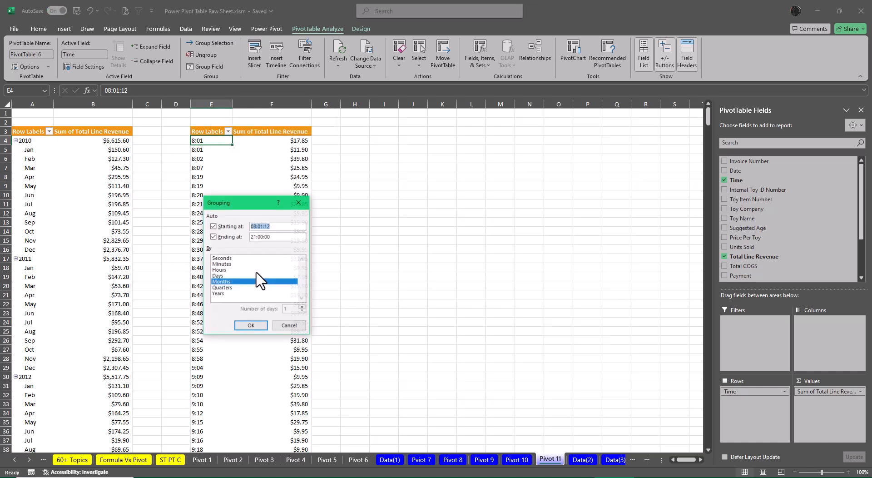
pyautogui.click(230, 282)
pyautogui.click(232, 270)
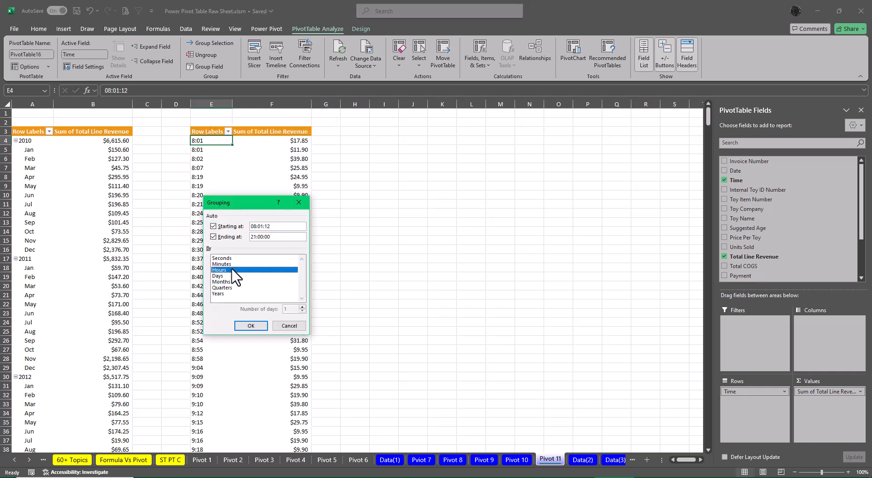
pyautogui.click(233, 264)
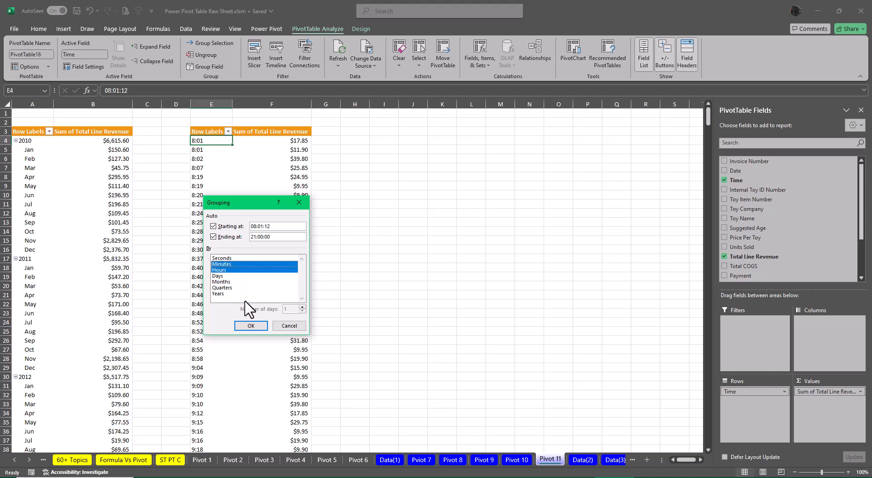
pyautogui.click(252, 326)
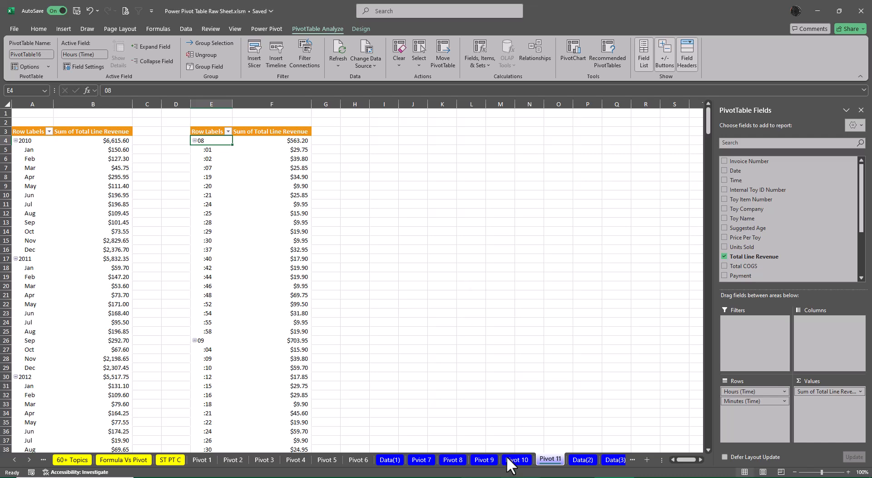
# Compare the row groupings of the PivotTables on the Pivot 9, Pivot 8 and Pivot 7 sheets
pyautogui.click(484, 458)
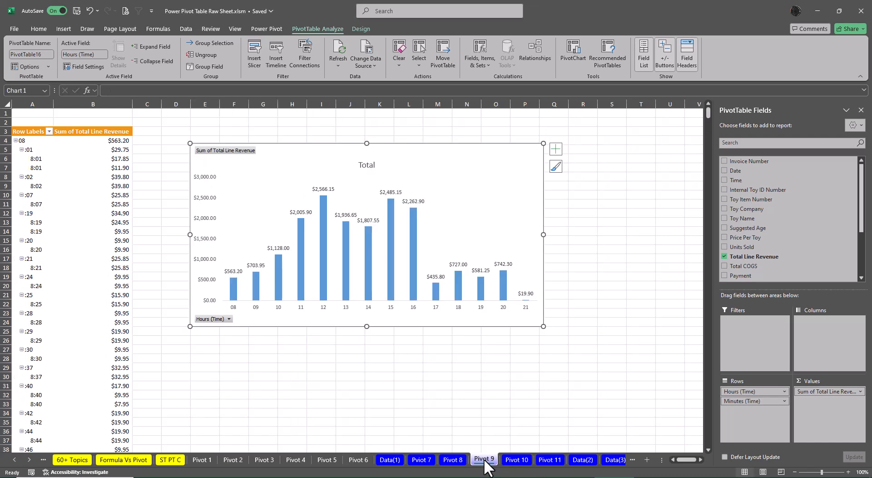
pyautogui.click(453, 462)
pyautogui.click(418, 460)
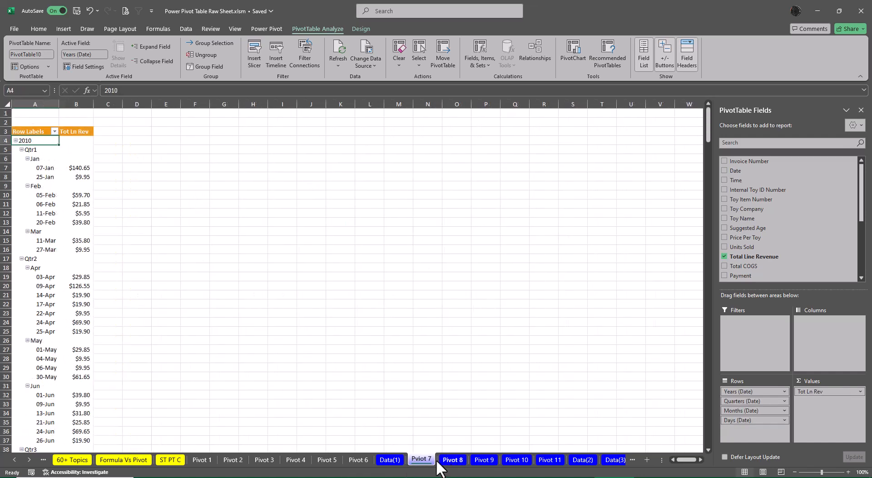
pyautogui.click(452, 462)
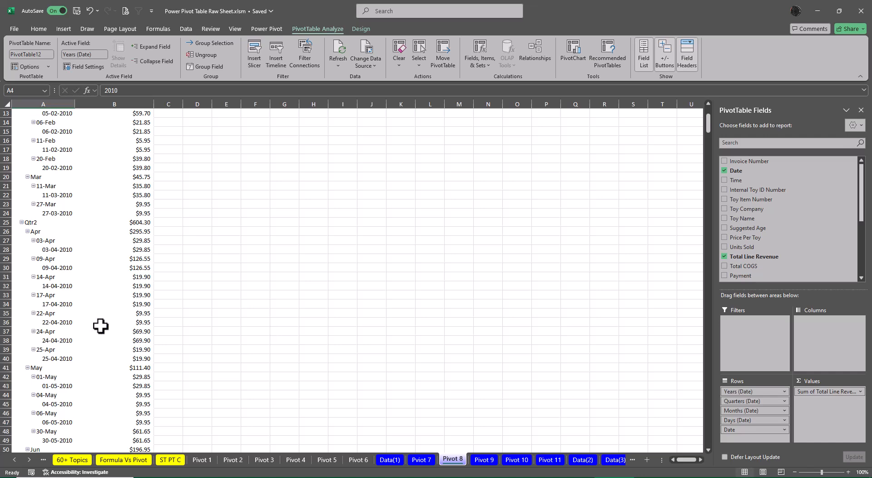
pyautogui.click(419, 461)
# Regroup the Pivot 8 dates by hours and minutes instead of days, months, quarters and years, and check the effect on Pivot 7
pyautogui.click(444, 461)
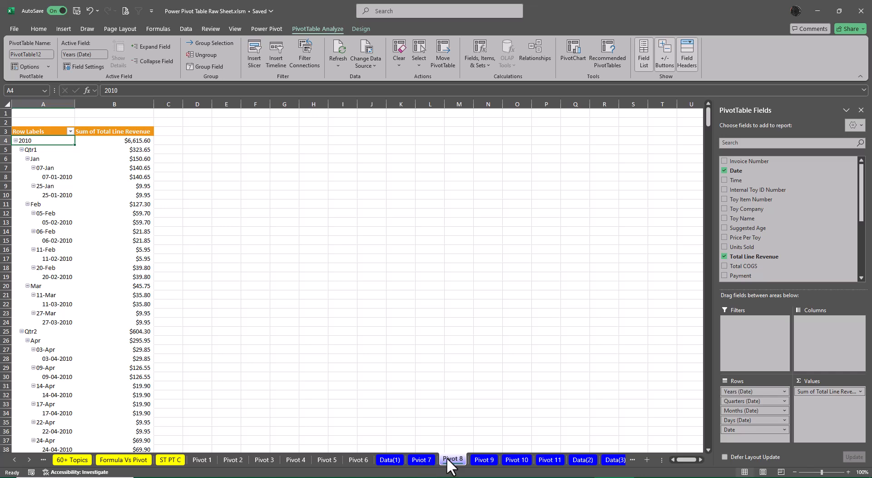
pyautogui.rightClick(47, 141)
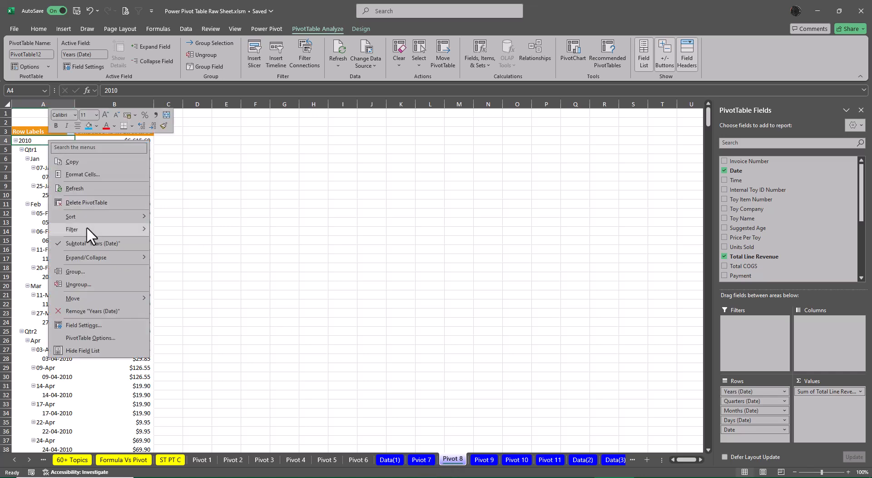
pyautogui.click(91, 272)
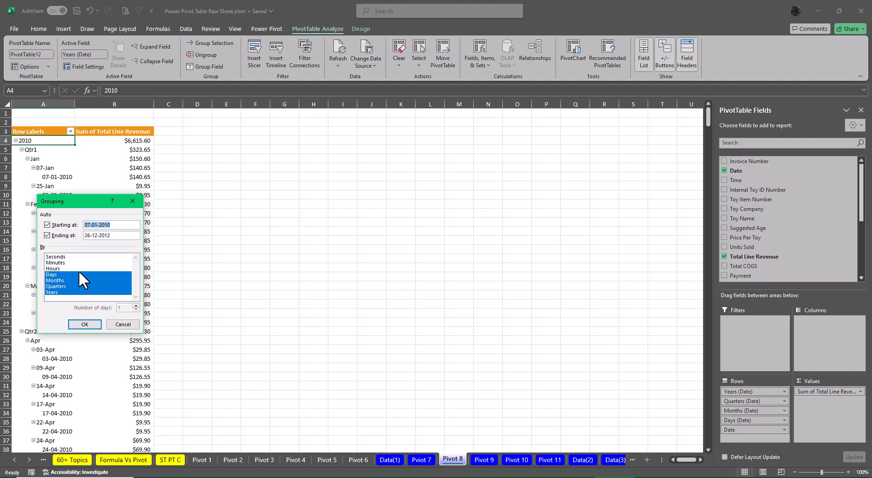
pyautogui.click(78, 275)
pyautogui.click(78, 279)
pyautogui.click(71, 286)
pyautogui.click(71, 292)
pyautogui.click(68, 263)
pyautogui.click(68, 268)
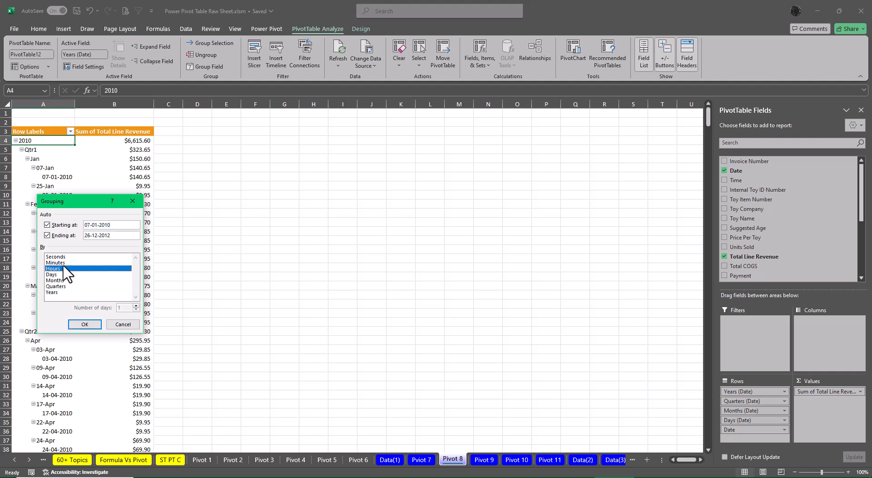
pyautogui.click(81, 324)
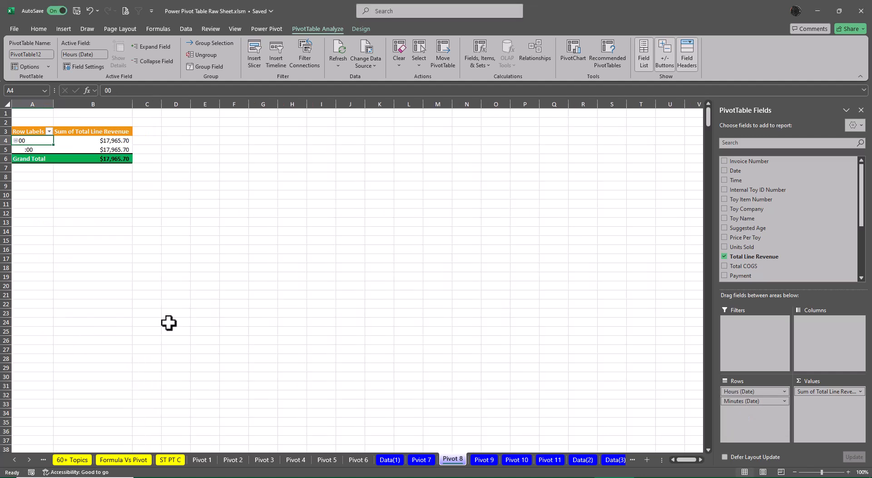
pyautogui.click(420, 460)
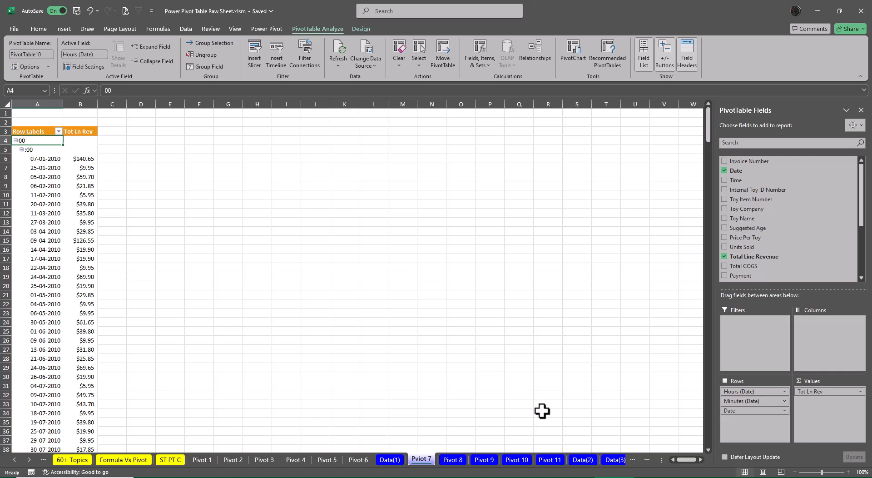
# Note the legacy wizard shortcut on the Pivot 11 sheet by entering 2003 in I7 and Alt D P in J7
pyautogui.click(552, 460)
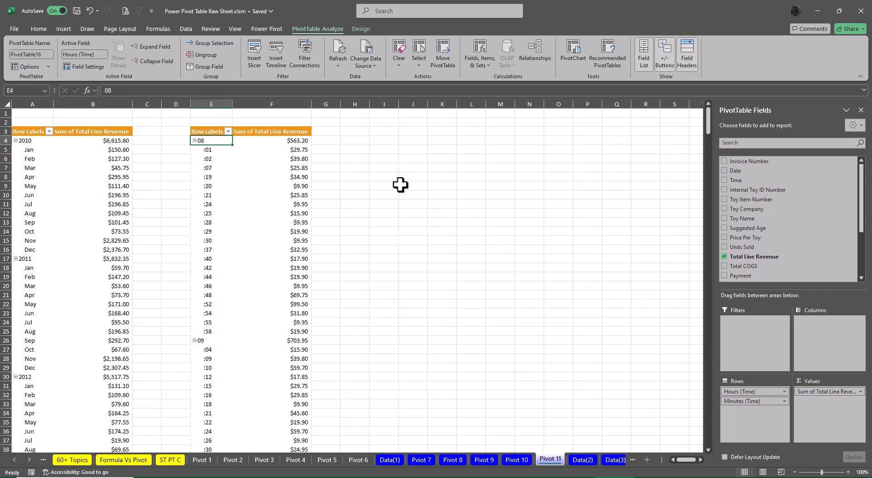
pyautogui.click(388, 168)
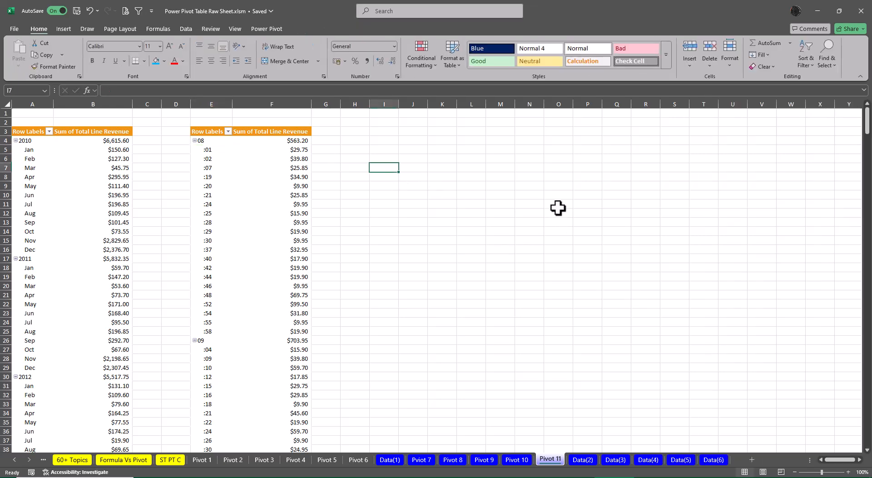
pyautogui.write('2003')
pyautogui.press('Tab')
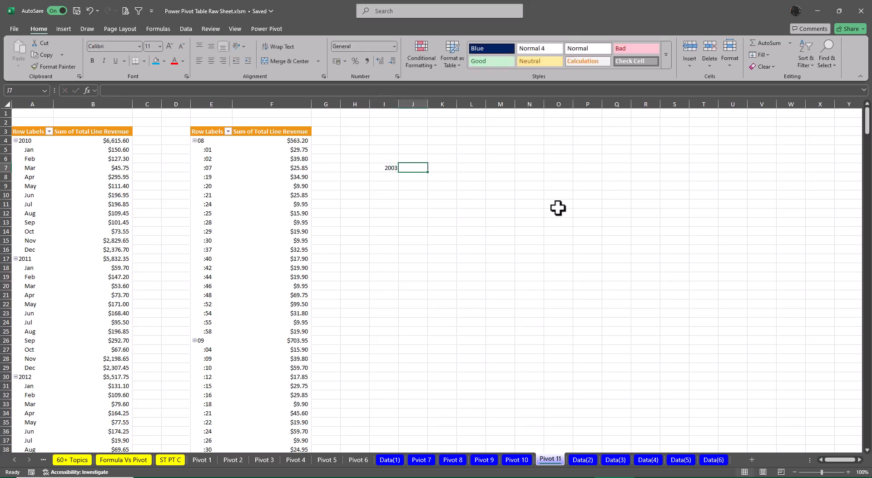
pyautogui.write('Alt D P')
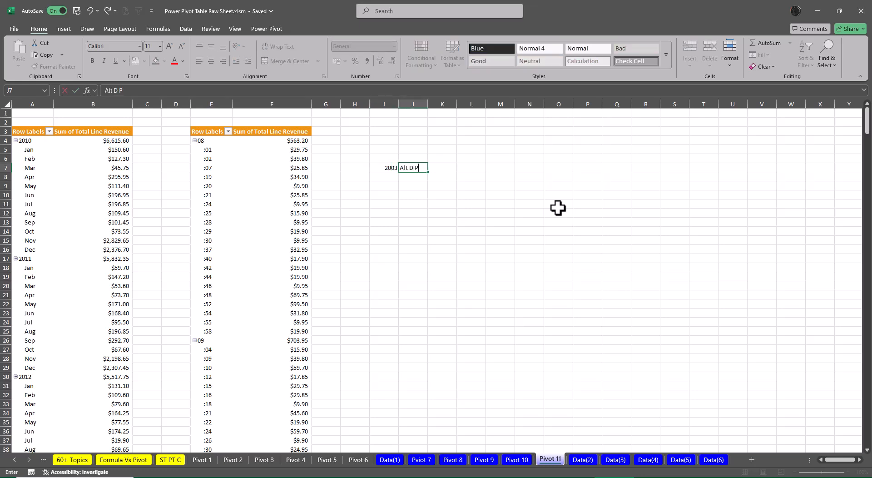
pyautogui.press('Return')
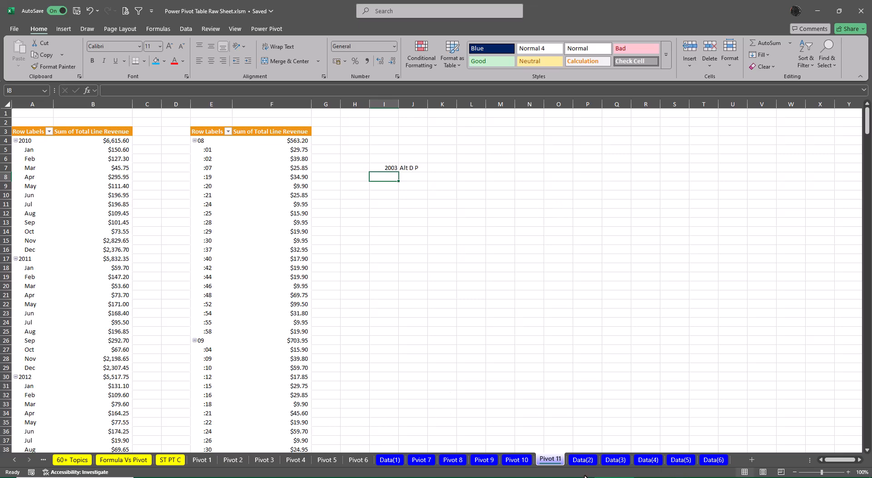
# Review the grouping notes on Data(2), the end of the 60+ Topics list and the Cover sheet
pyautogui.click(583, 460)
pyautogui.scroll(3, 92, 222)
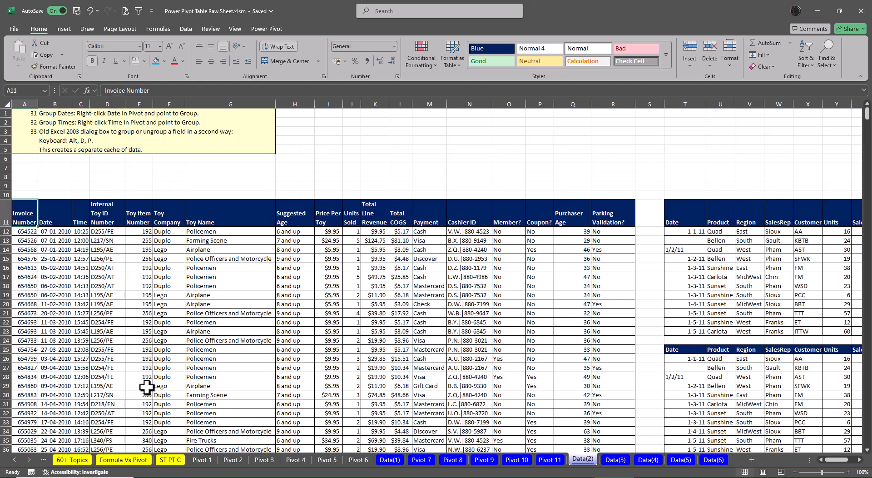
pyautogui.click(72, 460)
pyautogui.scroll(-12, 120, 403)
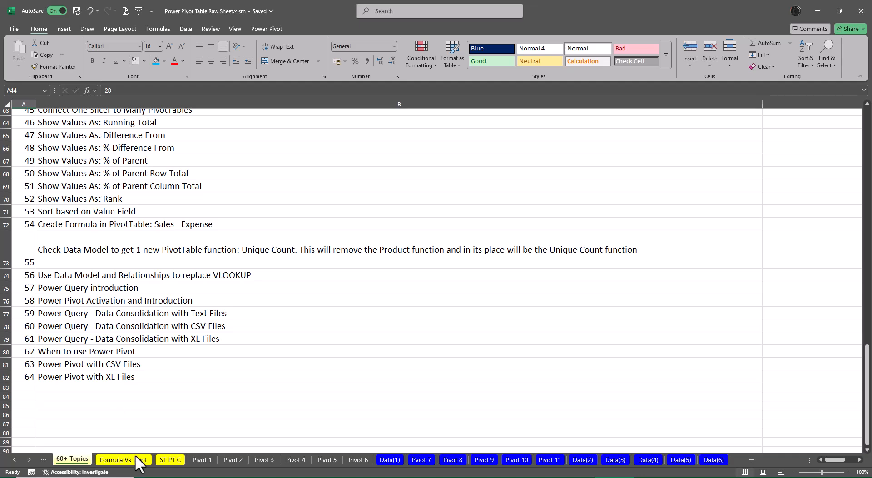
pyautogui.click(15, 460)
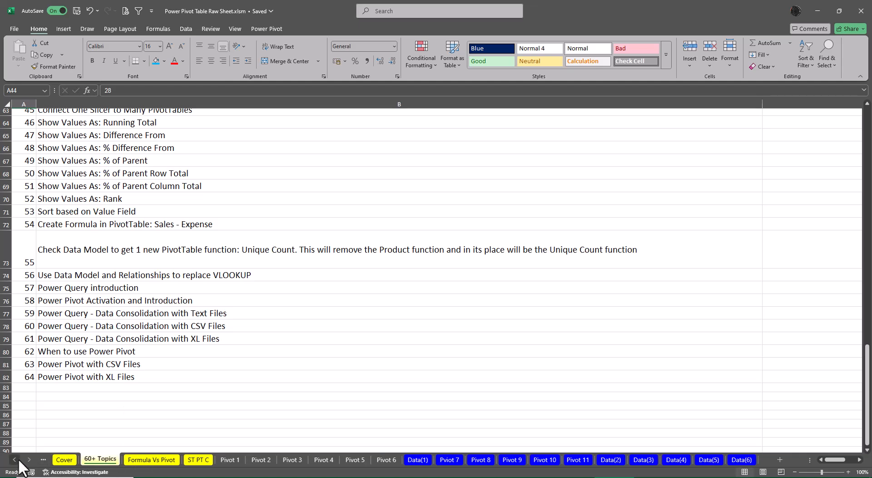
pyautogui.click(64, 460)
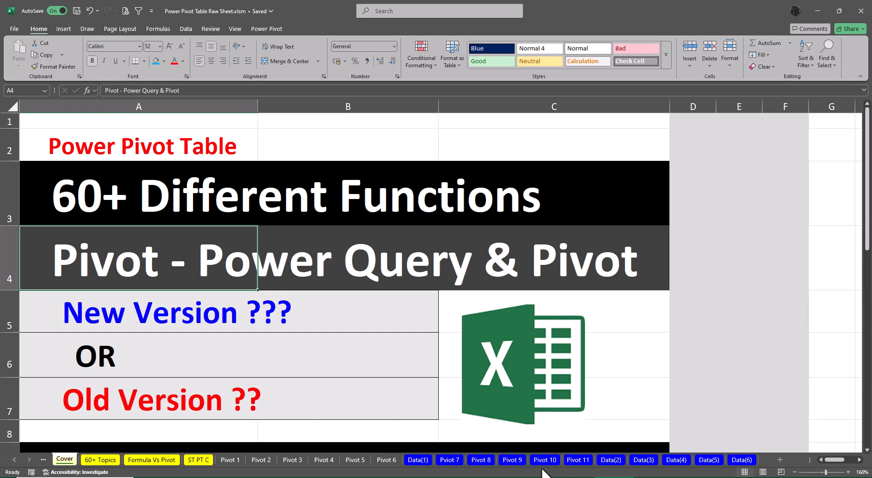
# Return to Pivot 11 and read the topic notes on the Data(2), Data(3), Data(4) and Data(5) sheets
pyautogui.click(585, 461)
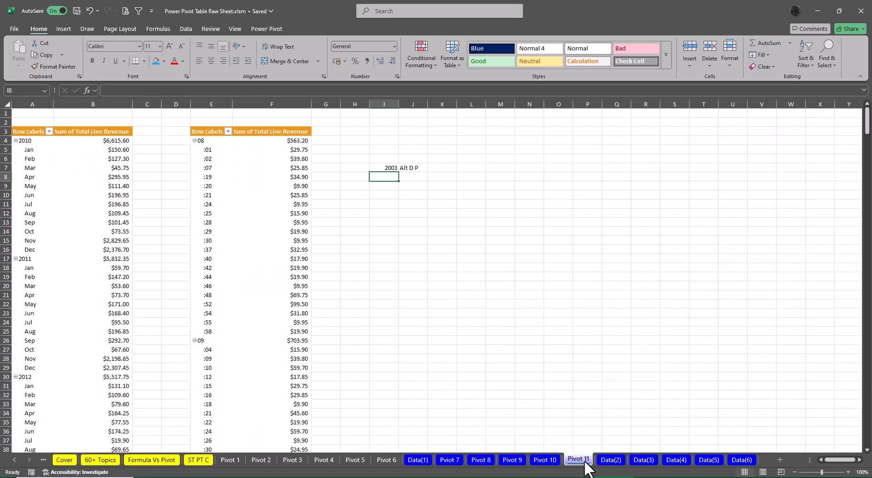
pyautogui.click(619, 460)
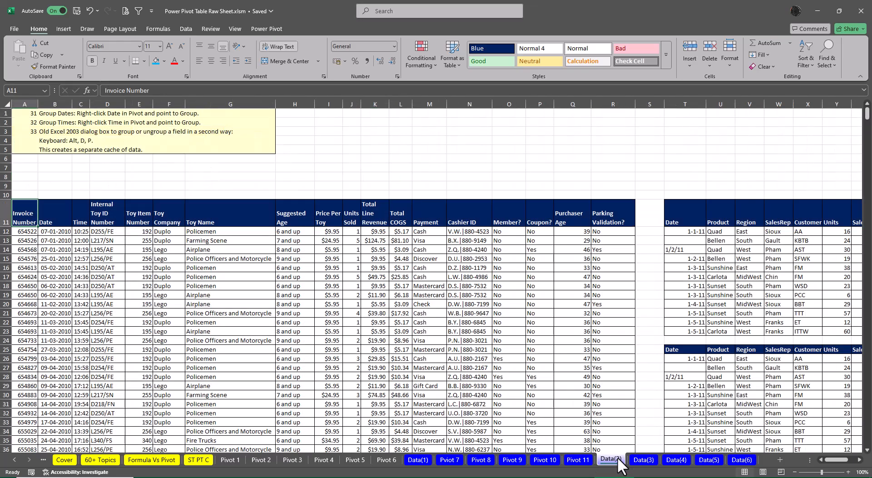
pyautogui.click(644, 459)
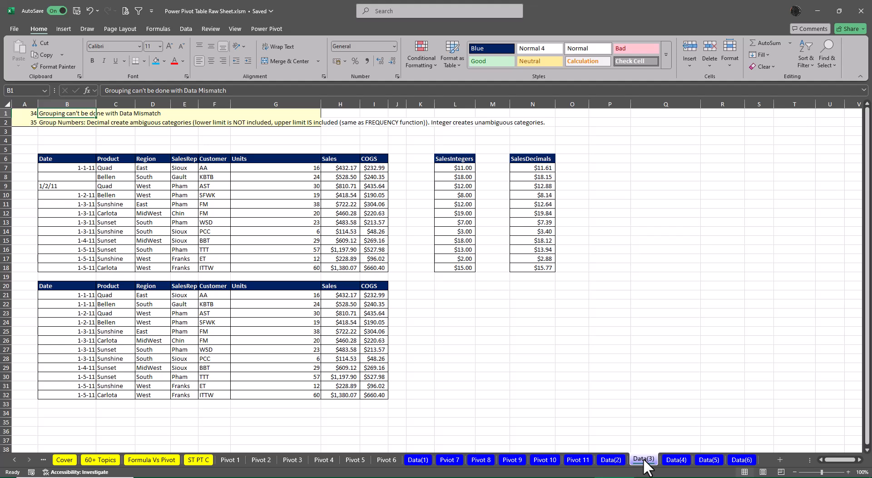
pyautogui.click(669, 459)
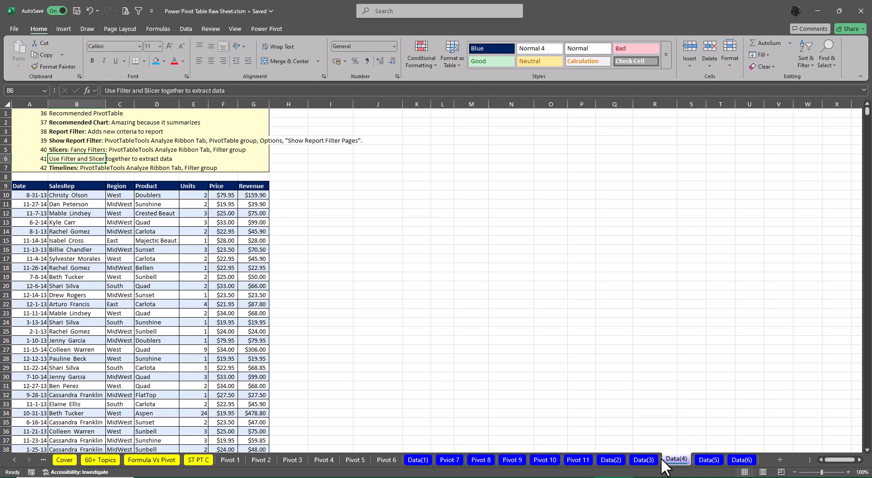
pyautogui.hotkey('ctrl', 'pagedown')
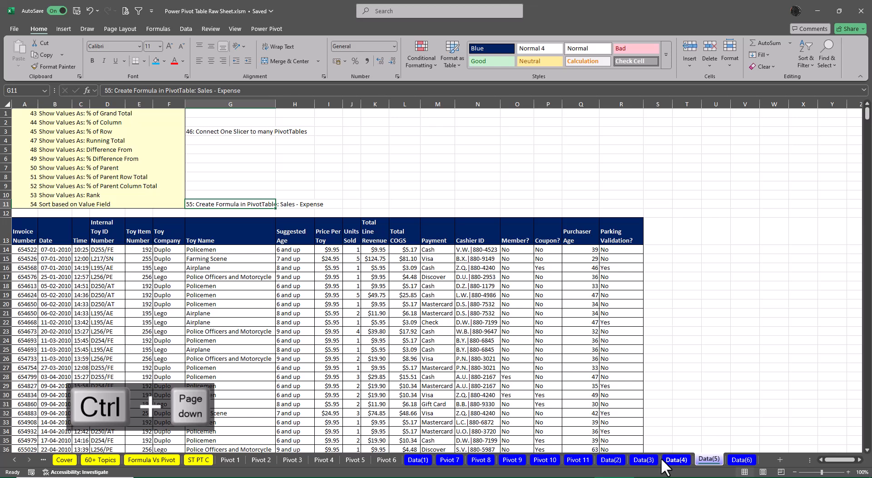
# Examine the Show Values As options for Count of Product in the Pivot 6 PivotTable
pyautogui.click(389, 461)
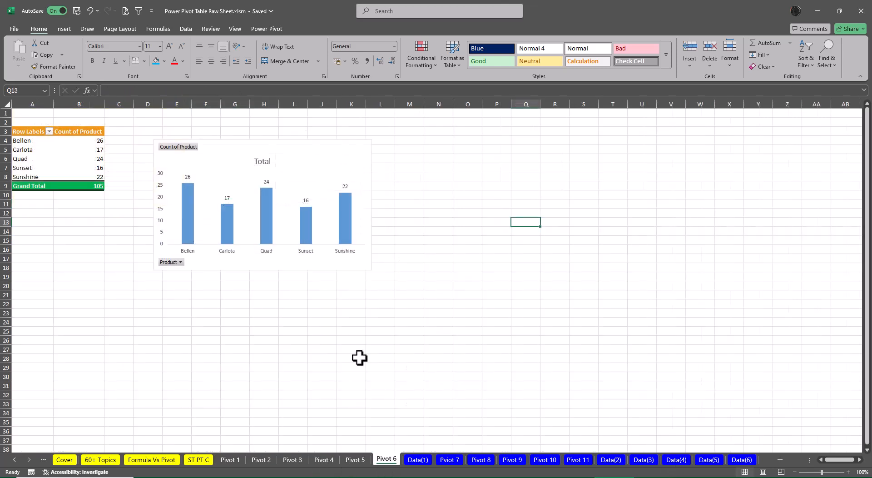
pyautogui.rightClick(94, 142)
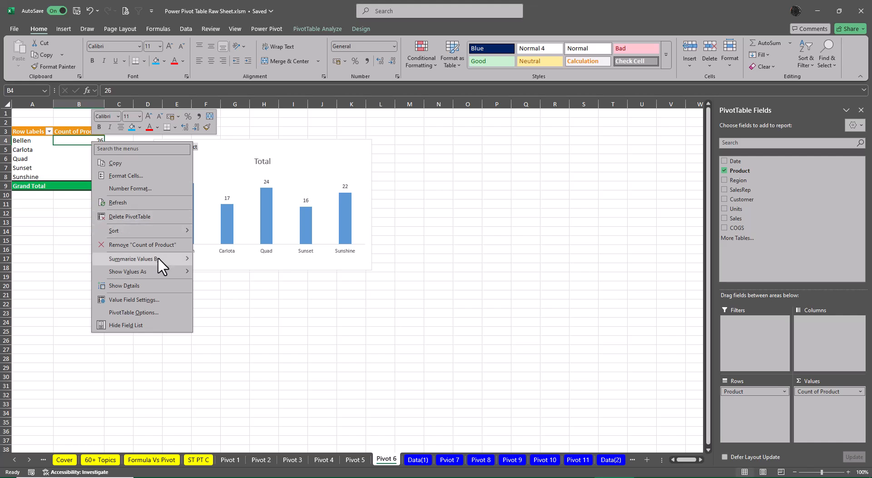
pyautogui.moveTo(158, 269)
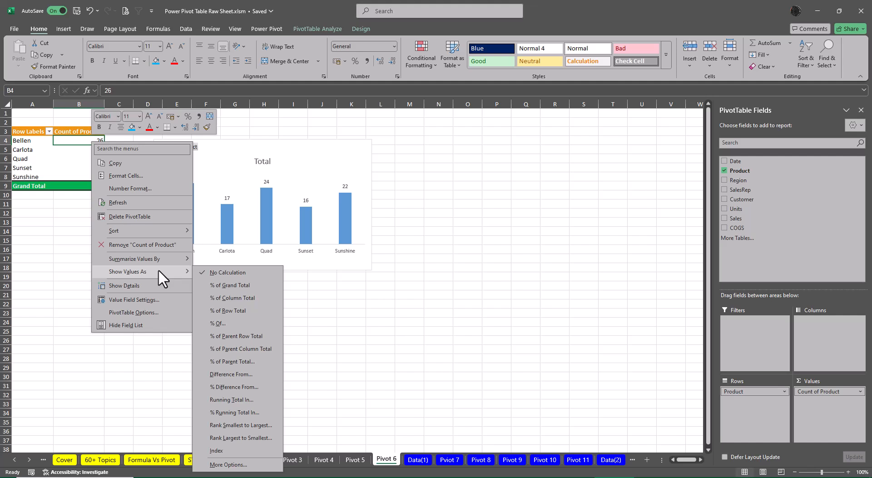
pyautogui.click(155, 270)
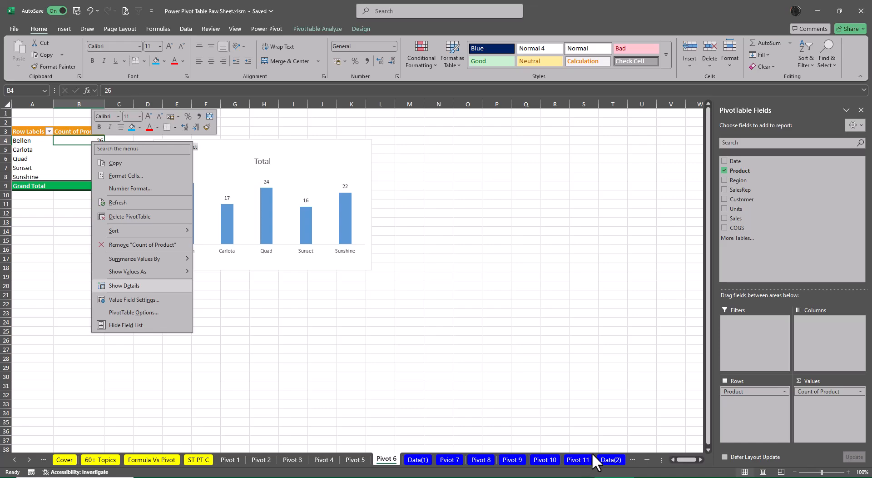
# Go to the Data(3) sheet containing the data mismatch and number grouping examples
pyautogui.click(615, 463)
pyautogui.hotkey('ctrl', 'pagedown')
pyautogui.hotkey('ctrl', 'pagedown')
pyautogui.hotkey('ctrl', 'pagedown')
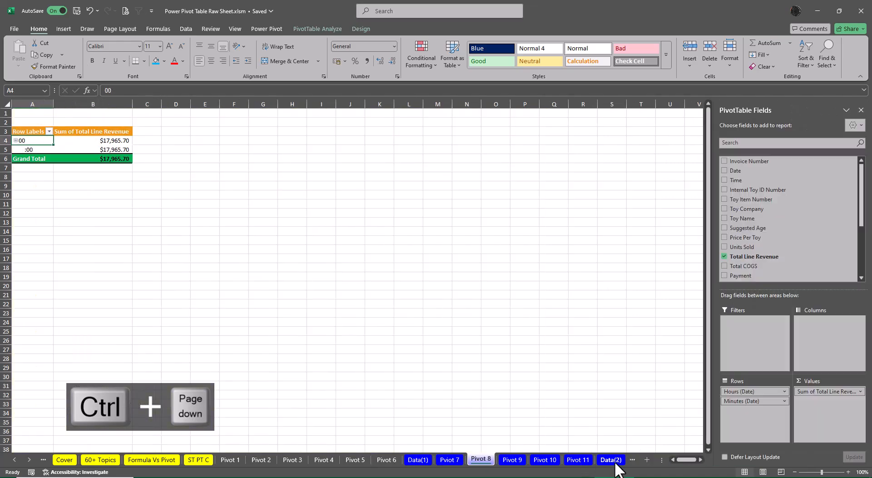
pyautogui.hotkey('ctrl', 'pagedown')
pyautogui.hotkey('ctrl', 'pagedown')
pyautogui.hotkey('ctrl', 'pagedown')
pyautogui.hotkey('ctrl', 'pagedown')
pyautogui.hotkey('ctrl', 'pagedown')
pyautogui.hotkey('ctrl', 'pagedown')
pyautogui.hotkey('ctrl', 'pagedown')
pyautogui.hotkey('ctrl', 'pagedown')
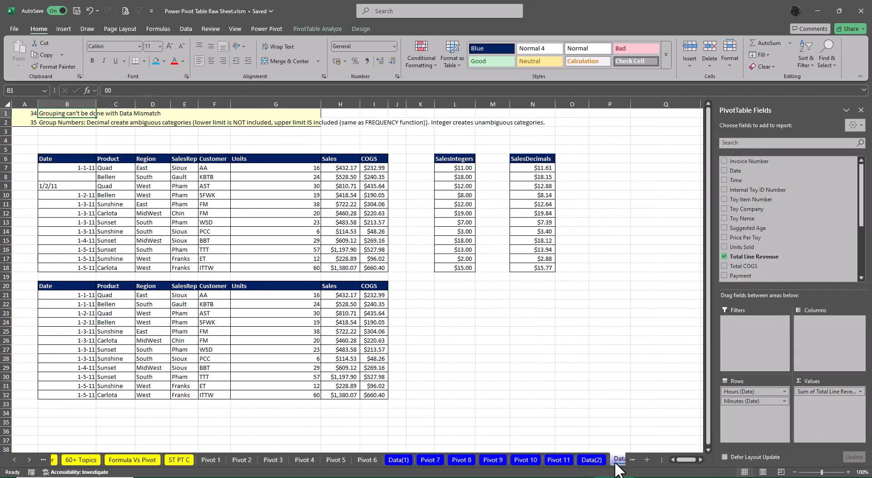
# Move through the remaining data sheets to the Data Model notes on the Data(6) sheet
pyautogui.hotkey('ctrl', 'Home')
pyautogui.hotkey('ctrl', 'pageup')
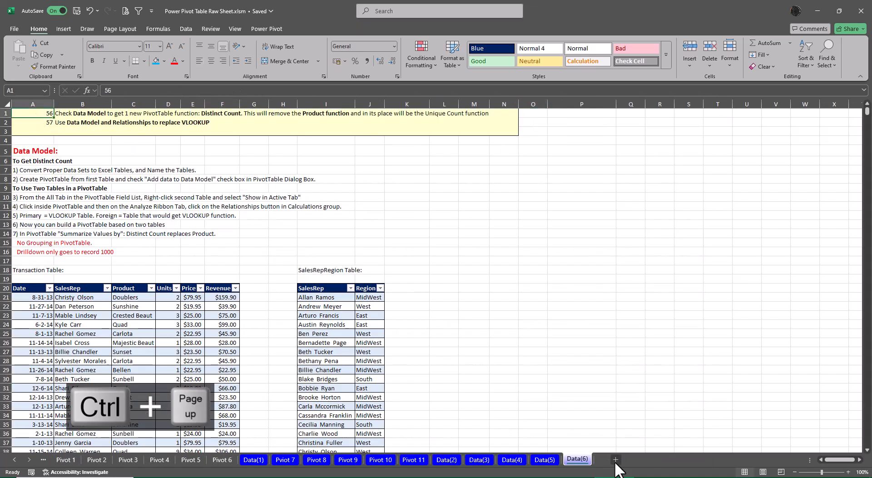
pyautogui.hotkey('ctrl', 'pagedown')
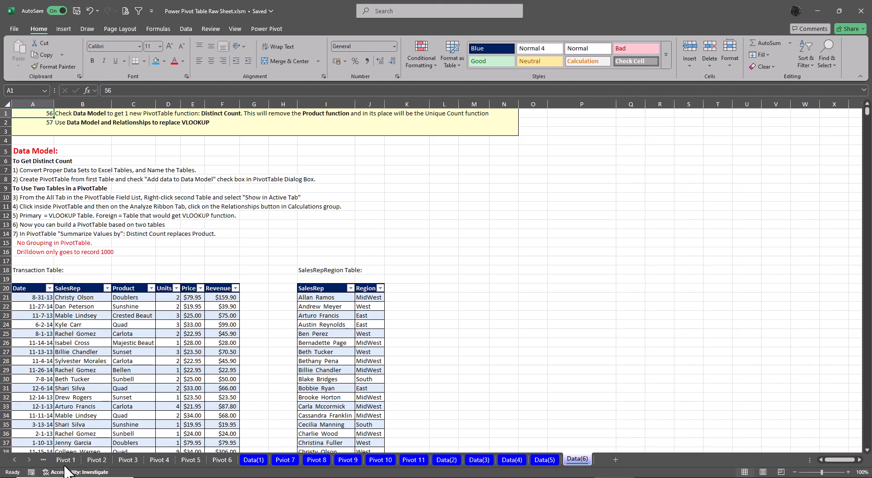
# Open the 60+ Topics sheet and go to the start of its topic list
pyautogui.click(27, 460)
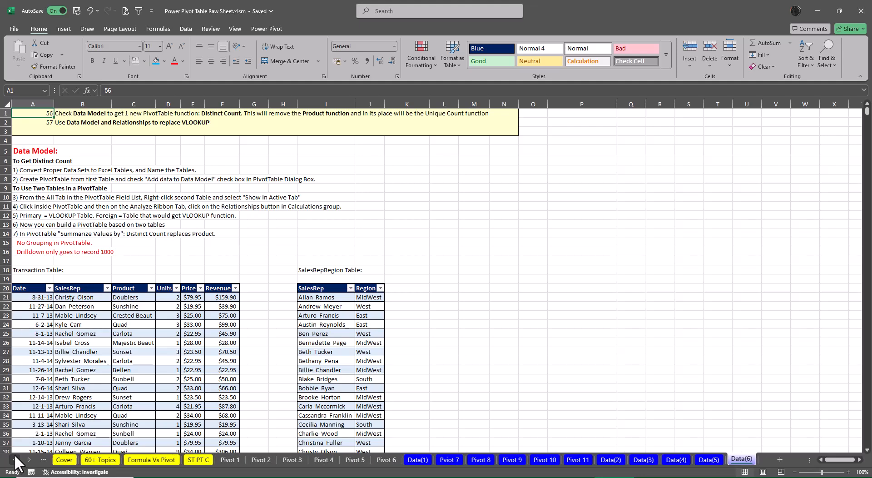
pyautogui.click(115, 461)
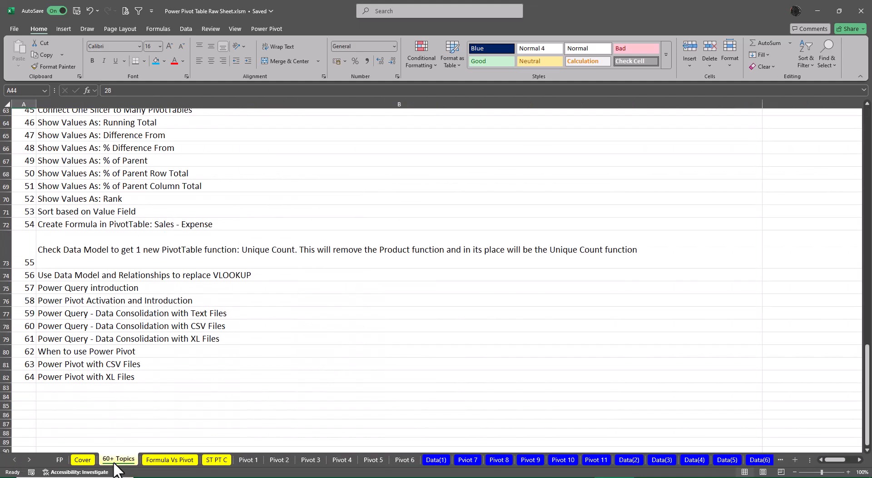
pyautogui.click(109, 374)
pyautogui.hotkey('ctrl', 'Up')
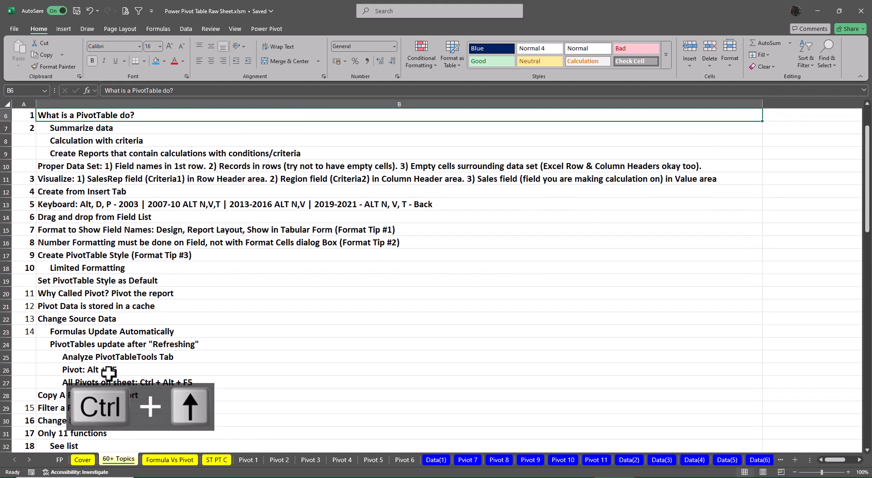
# Make the topics from "PivotChart" through "Grouping can't be done with Data Mismatch" (B44:B51) bold
pyautogui.press('Down')
pyautogui.press('Down')
pyautogui.press('Down')
pyautogui.press('Down')
pyautogui.press('Down')
pyautogui.press('Down')
pyautogui.press('Down')
pyautogui.press('Down')
pyautogui.press('Down')
pyautogui.press('Down')
pyautogui.press('Down')
pyautogui.press('Down')
pyautogui.press('Down')
pyautogui.press('Down')
pyautogui.press('Down')
pyautogui.press('Down')
pyautogui.press('Down')
pyautogui.press('Down')
pyautogui.press('Down')
pyautogui.press('Down')
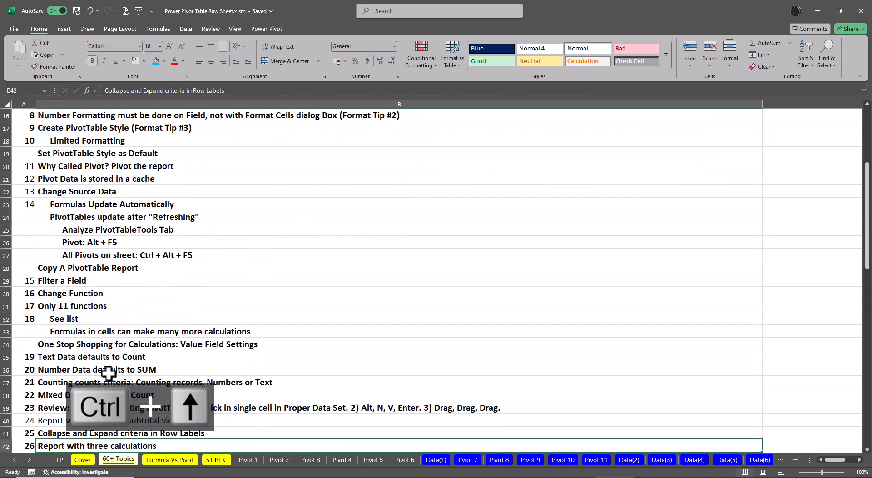
pyautogui.press('Down')
pyautogui.press('Down')
pyautogui.press('Down')
pyautogui.press('Down')
pyautogui.press('Down')
pyautogui.press('Down')
pyautogui.press('Down')
pyautogui.press('Down')
pyautogui.press('Down')
pyautogui.press('Down')
pyautogui.press('Down')
pyautogui.press('Down')
pyautogui.press('Down')
pyautogui.press('Down')
pyautogui.press('Down')
pyautogui.press('Down')
pyautogui.press('Down')
pyautogui.press('Down')
pyautogui.press('Up')
pyautogui.press('Up')
pyautogui.press('Up')
pyautogui.press('Up')
pyautogui.press('Up')
pyautogui.press('Up')
pyautogui.press('Up')
pyautogui.press('Up')
pyautogui.press('Up')
pyautogui.press('Up')
pyautogui.press('Up')
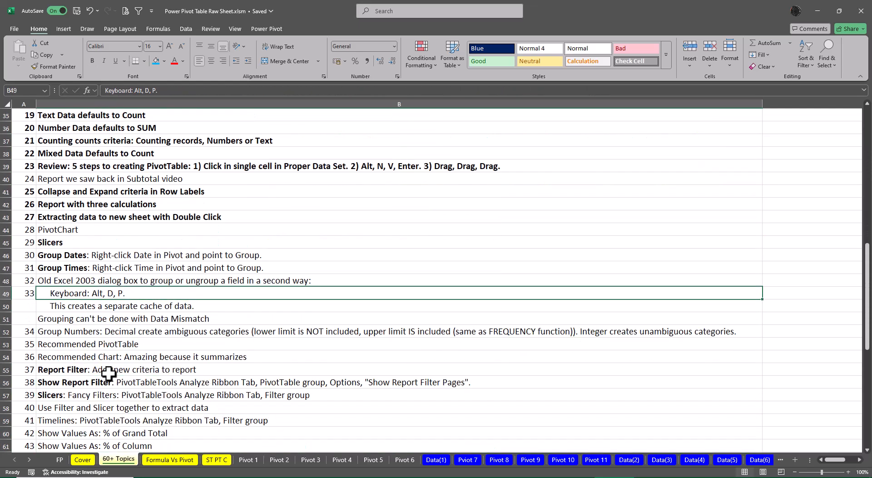
pyautogui.press('Down')
pyautogui.press('Down')
pyautogui.hotkey('shift', 'Up')
pyautogui.hotkey('shift', 'Up')
pyautogui.hotkey('shift', 'Up')
pyautogui.hotkey('shift', 'Up')
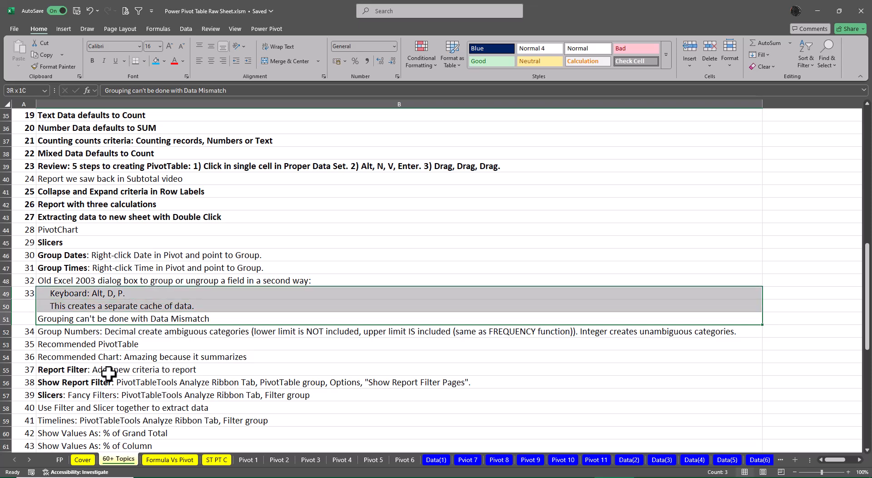
pyautogui.hotkey('shift', 'Up')
pyautogui.hotkey('shift', 'Up')
pyautogui.hotkey('shift', 'Up')
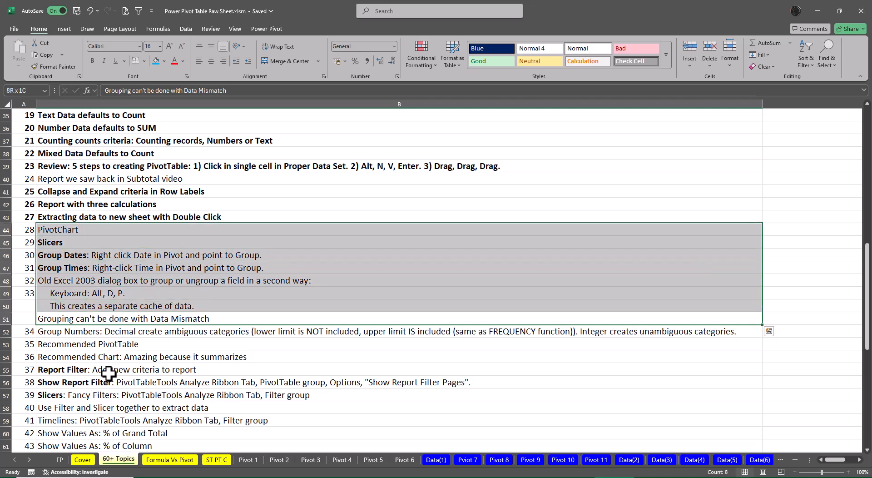
pyautogui.hotkey('ctrl', 'b')
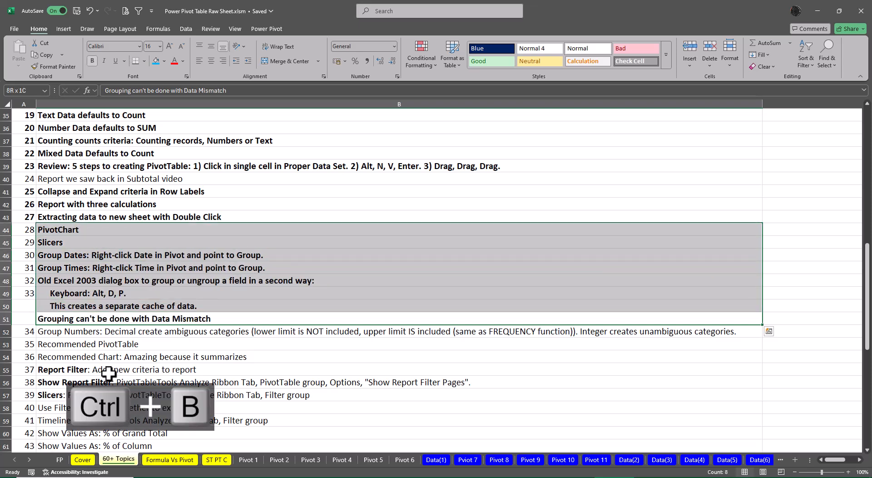
# Review the remaining topics to the end of the list, return to its heading, and open the FP sheet
pyautogui.scroll(-3, 578, 396)
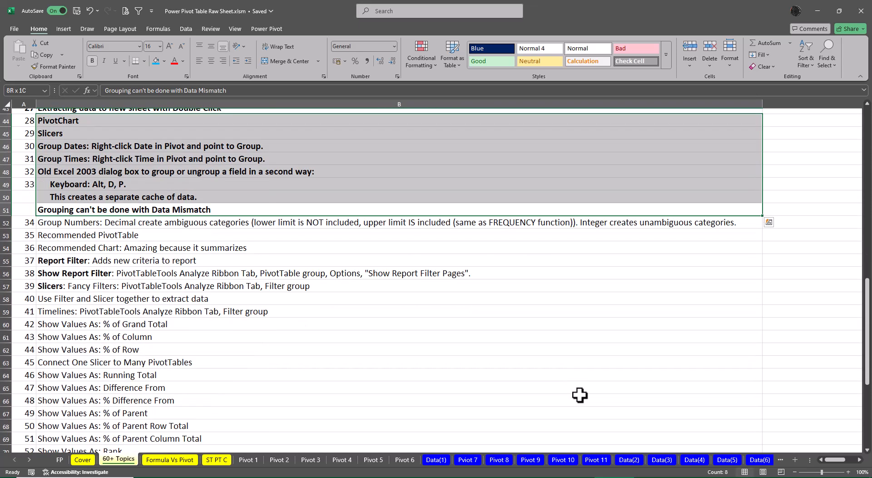
pyautogui.scroll(-7, 581, 394)
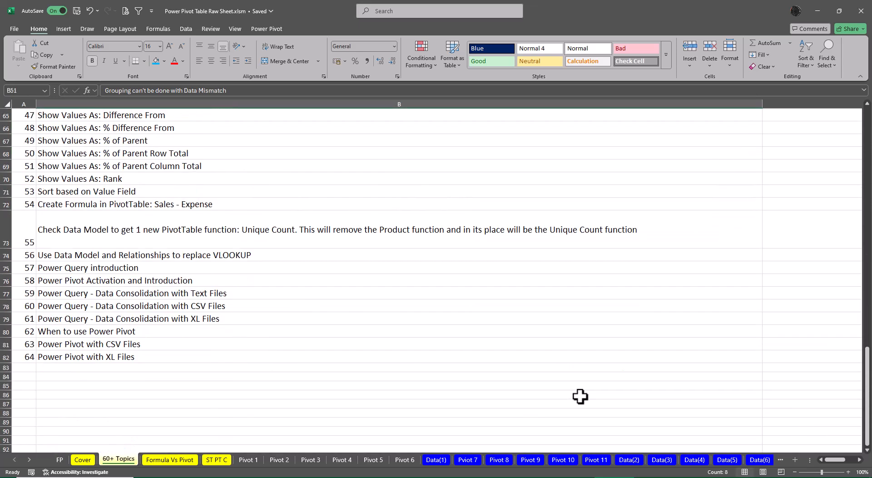
pyautogui.scroll(7, 581, 396)
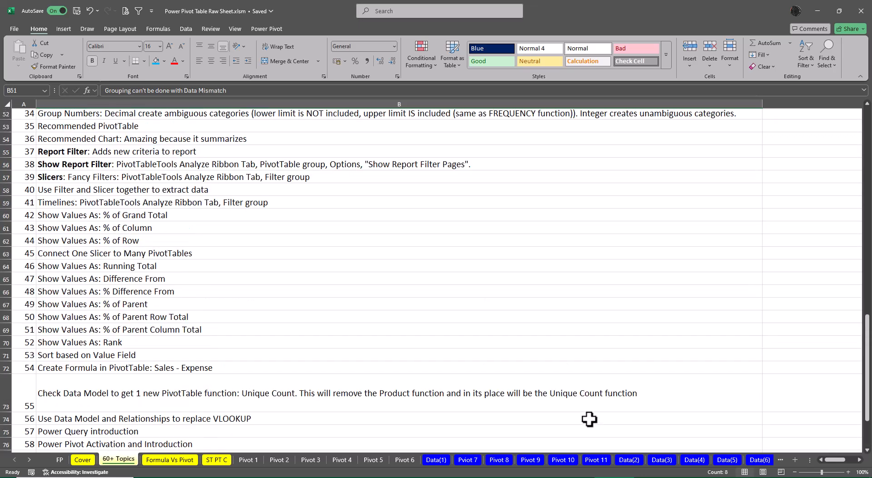
pyautogui.scroll(14, 590, 419)
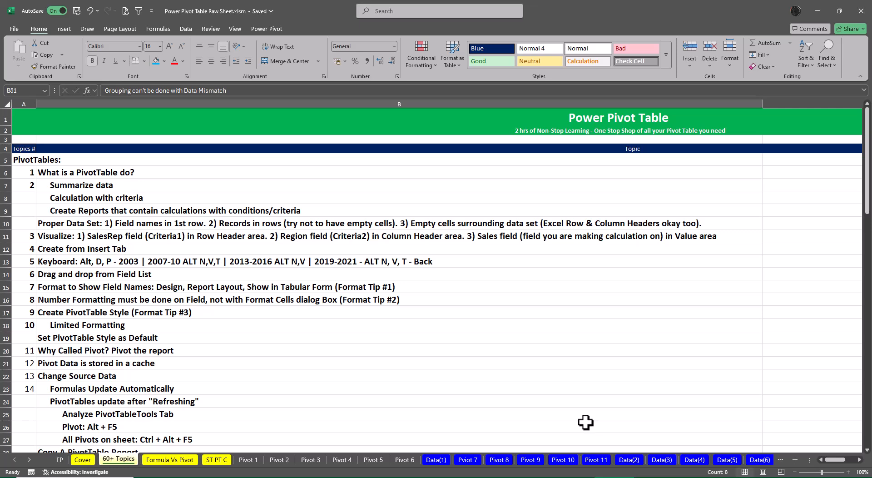
pyautogui.click(59, 460)
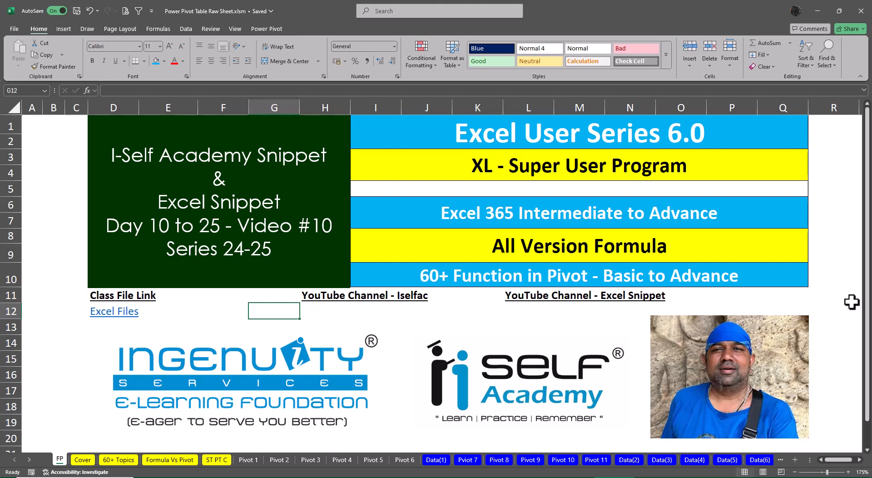